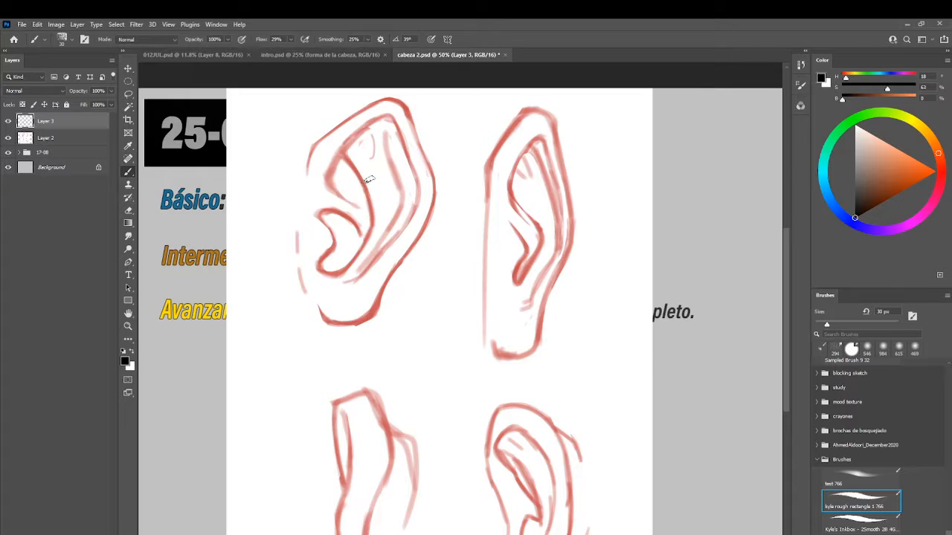
Step: Set the brush to 34 px and its colour to blue with hue 245 and full saturation and brightness
left_click_drag(366, 183, 372, 251)
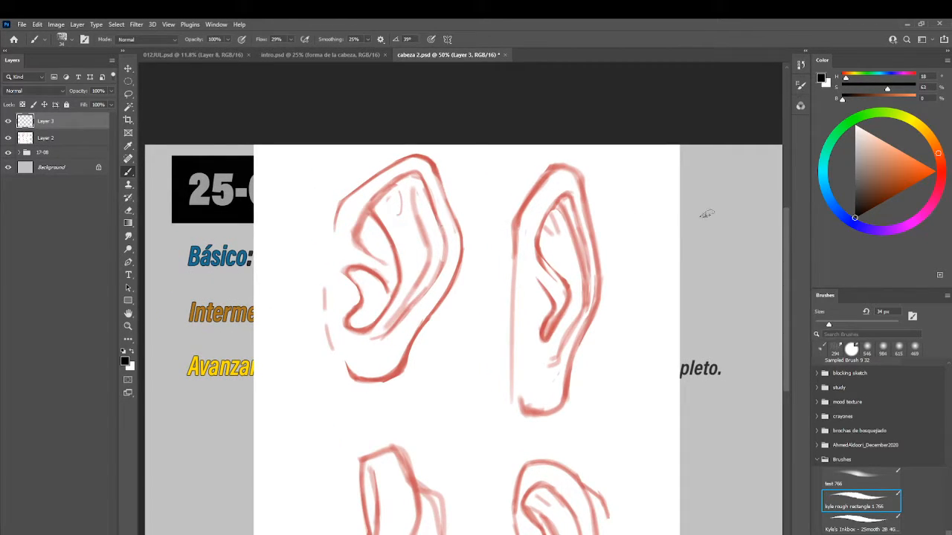
left_click(856, 224)
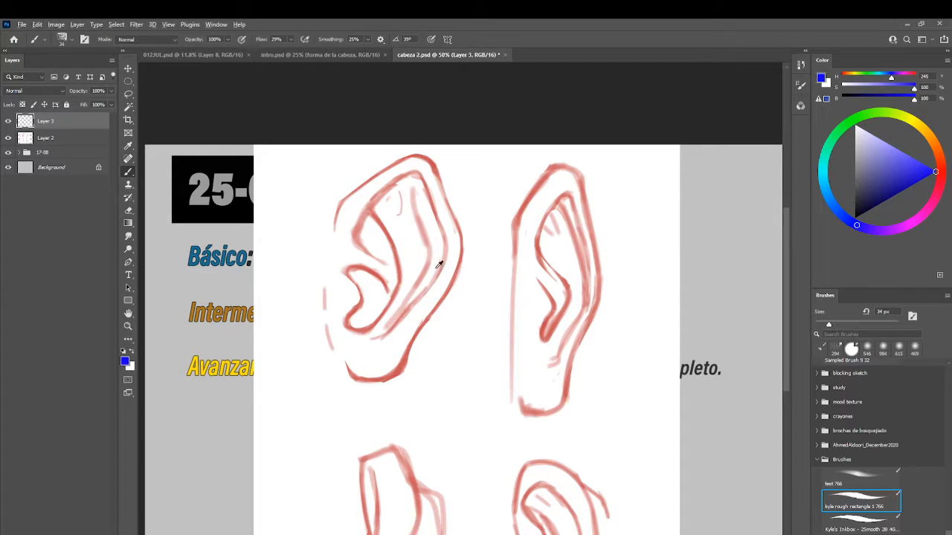
left_click_drag(439, 265, 431, 273)
left_click_drag(355, 239, 374, 227)
left_click_drag(286, 223, 285, 395)
key("ctrl+z")
mouse_move(279, 284)
left_mouse_down()
mouse_move(281, 378)
mouse_move(339, 444)
mouse_move(353, 439)
mouse_move(353, 487)
mouse_move(330, 503)
left_mouse_up()
left_click_drag(325, 488, 309, 523)
mouse_move(372, 398)
left_mouse_down()
mouse_move(404, 446)
mouse_move(394, 458)
mouse_move(448, 459)
left_mouse_up()
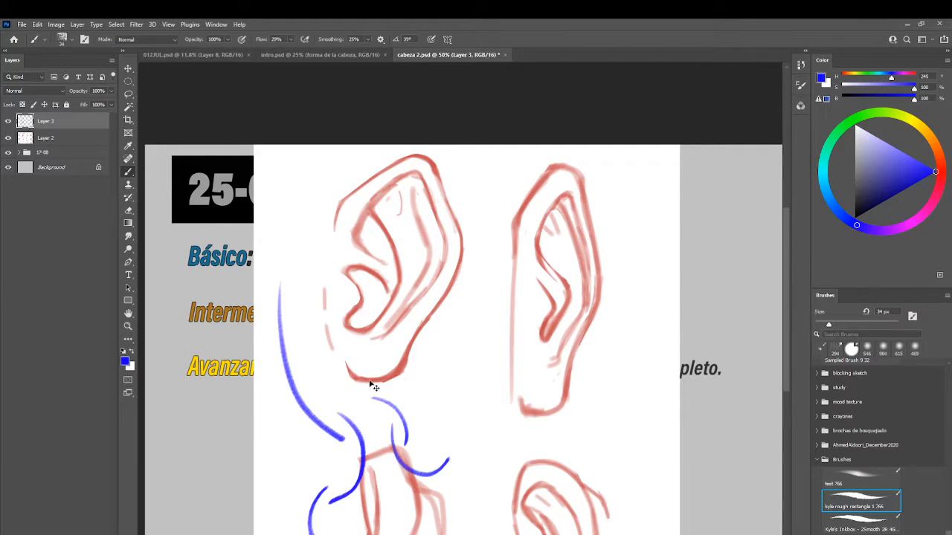
key("ctrl+z")
key("ctrl+z")
key("ctrl+z")
key("ctrl+z")
key("ctrl+z")
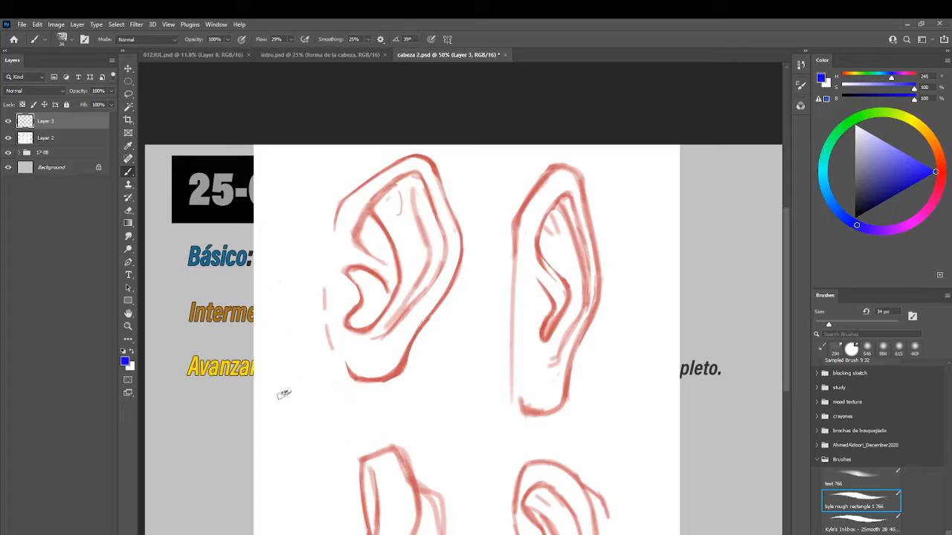
left_click_drag(275, 367, 331, 429)
left_click_drag(332, 418, 344, 467)
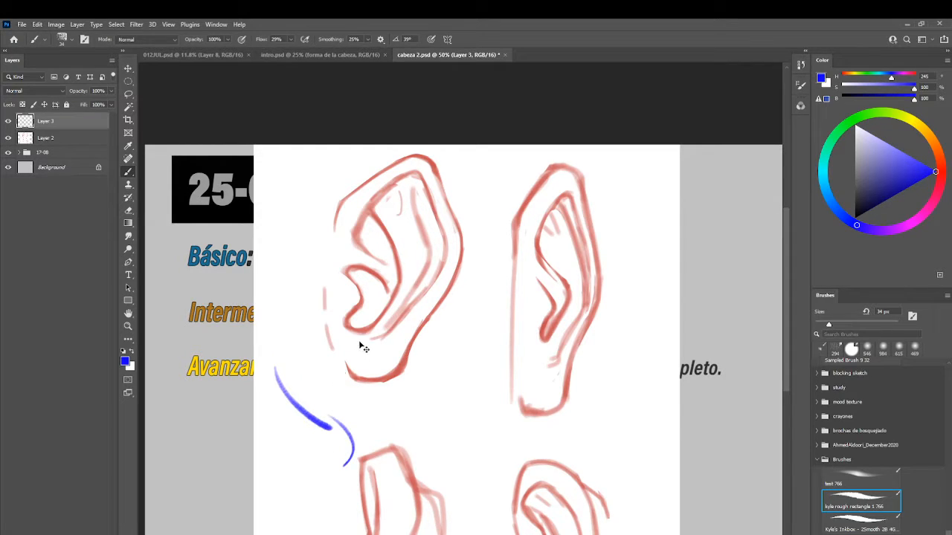
key("ctrl+z")
key("ctrl+z")
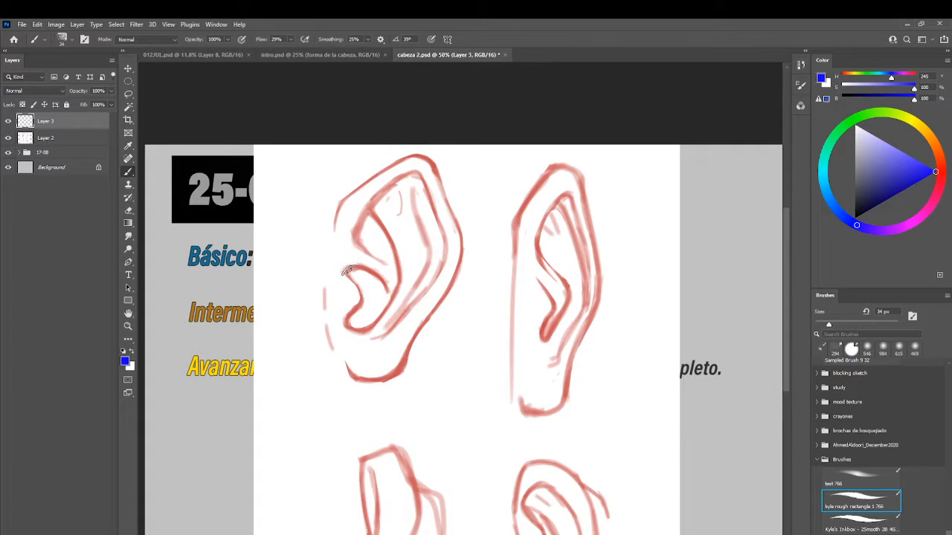
Step: Trace the inner folds of the first ear in the top row with blue strokes, adding an arrow running down along its outer rim
mouse_move(348, 273)
left_mouse_down()
mouse_move(385, 281)
mouse_move(357, 270)
mouse_move(383, 278)
mouse_move(371, 254)
left_mouse_up()
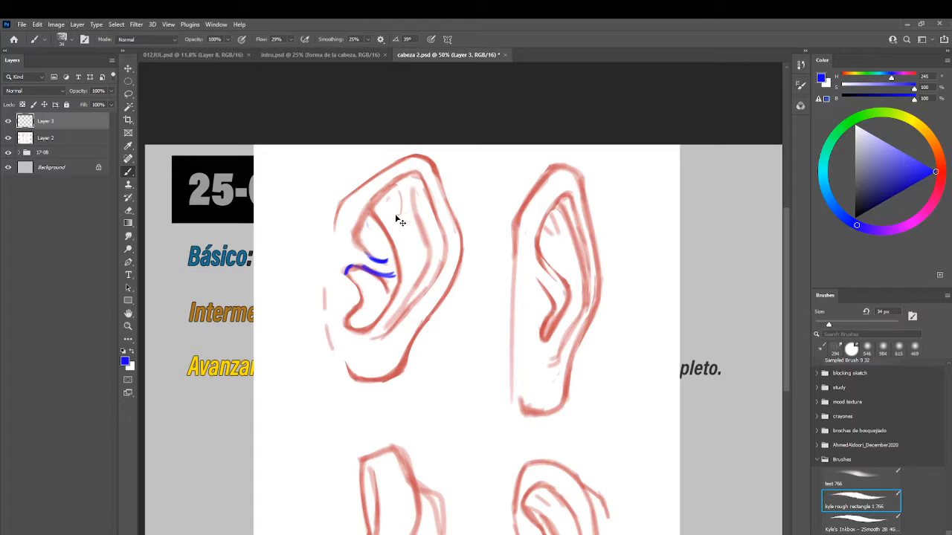
mouse_move(402, 193)
left_mouse_down()
mouse_move(391, 248)
mouse_move(371, 224)
mouse_move(398, 258)
mouse_move(386, 223)
mouse_move(400, 271)
mouse_move(380, 254)
mouse_move(400, 289)
left_mouse_up()
key("ctrl+z")
key("ctrl+z")
mouse_move(380, 216)
left_mouse_down()
mouse_move(400, 229)
mouse_move(406, 192)
mouse_move(423, 230)
mouse_move(427, 270)
mouse_move(401, 313)
left_mouse_up()
left_click_drag(415, 280, 384, 329)
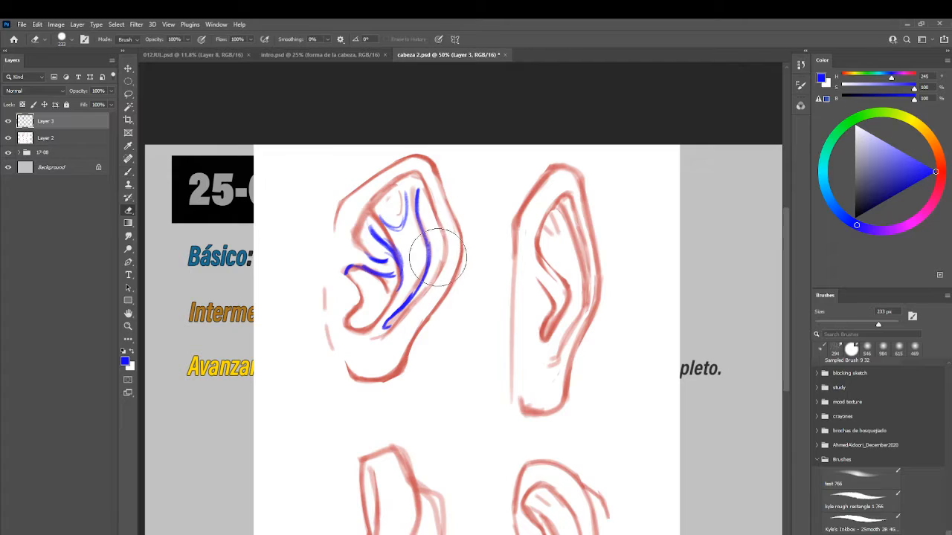
left_click_drag(444, 273, 392, 337)
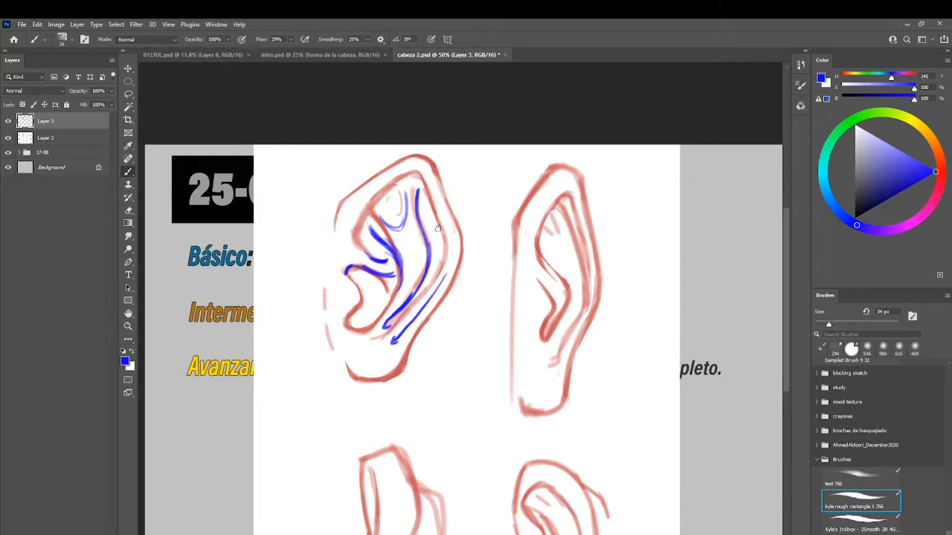
Step: Sketch a small blue ear study with flowing inner folds in the gap between the two ears of the top row
left_click_drag(429, 477, 384, 370)
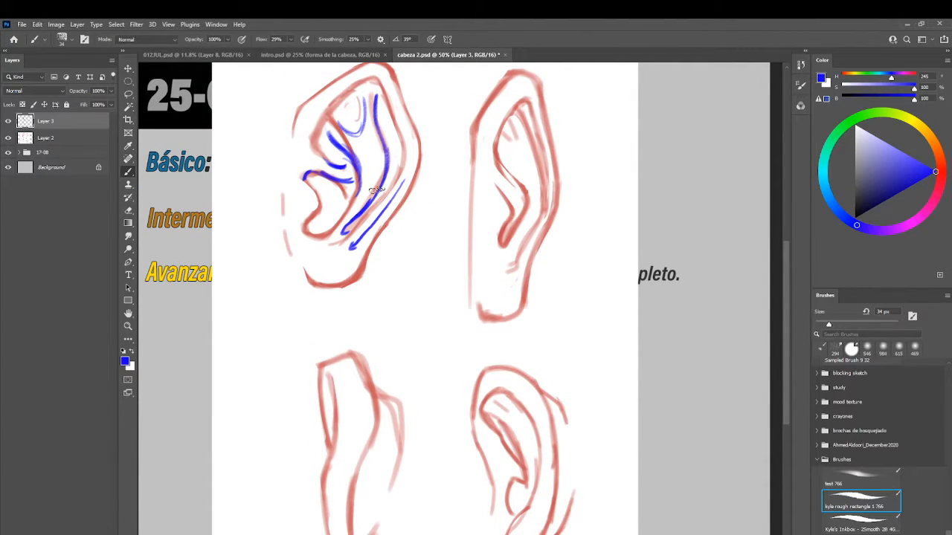
left_click_drag(353, 211, 379, 297)
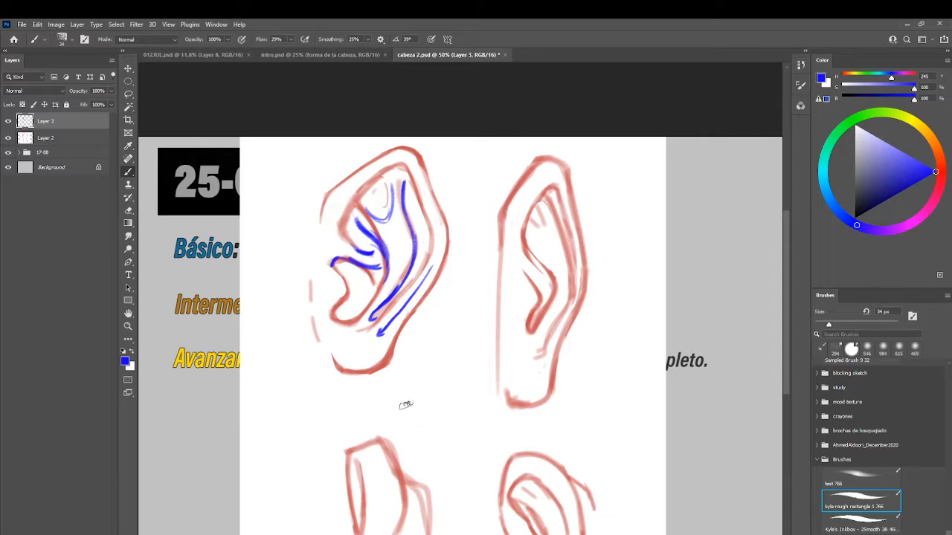
mouse_move(406, 404)
left_mouse_down()
mouse_move(417, 385)
mouse_move(433, 402)
mouse_move(447, 399)
left_mouse_up()
mouse_move(429, 365)
left_mouse_down()
mouse_move(425, 389)
mouse_move(434, 373)
mouse_move(447, 382)
mouse_move(426, 359)
mouse_move(451, 286)
mouse_move(441, 313)
mouse_move(478, 326)
mouse_move(470, 300)
mouse_move(477, 380)
left_mouse_up()
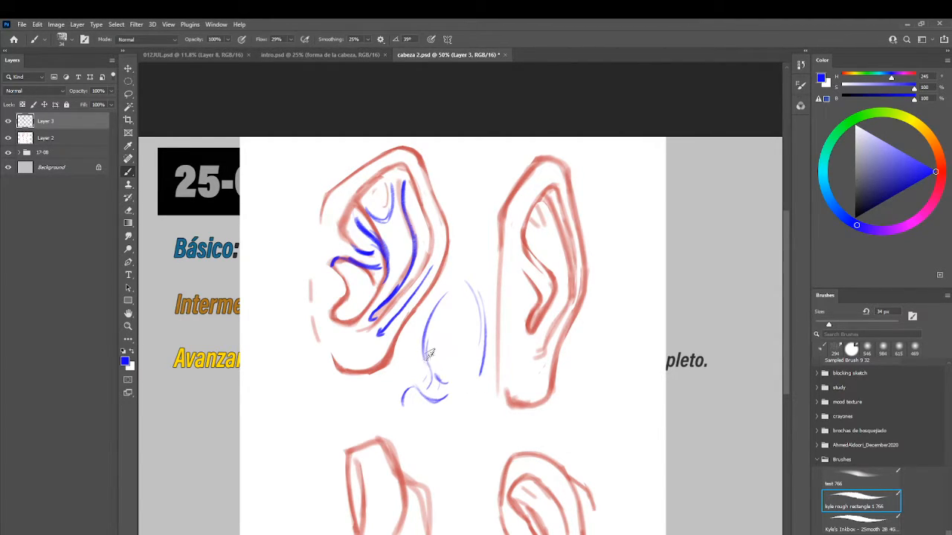
mouse_move(429, 354)
left_mouse_down()
mouse_move(452, 366)
mouse_move(444, 376)
mouse_move(461, 411)
left_mouse_up()
left_click_drag(449, 376, 451, 423)
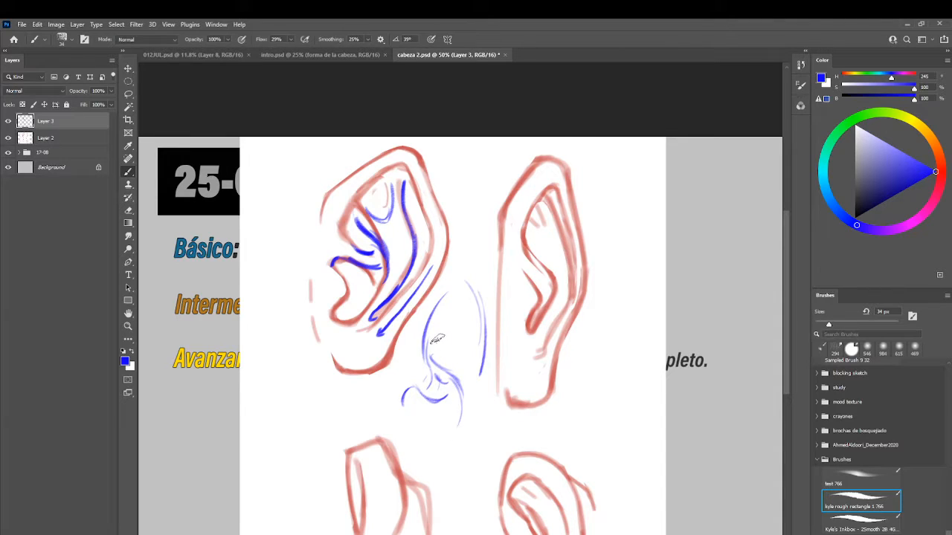
mouse_move(453, 321)
left_mouse_down()
mouse_move(450, 350)
mouse_move(434, 345)
left_mouse_up()
mouse_move(451, 302)
left_mouse_down()
mouse_move(476, 351)
mouse_move(471, 330)
mouse_move(465, 377)
mouse_move(481, 371)
mouse_move(470, 383)
mouse_move(456, 453)
left_mouse_up()
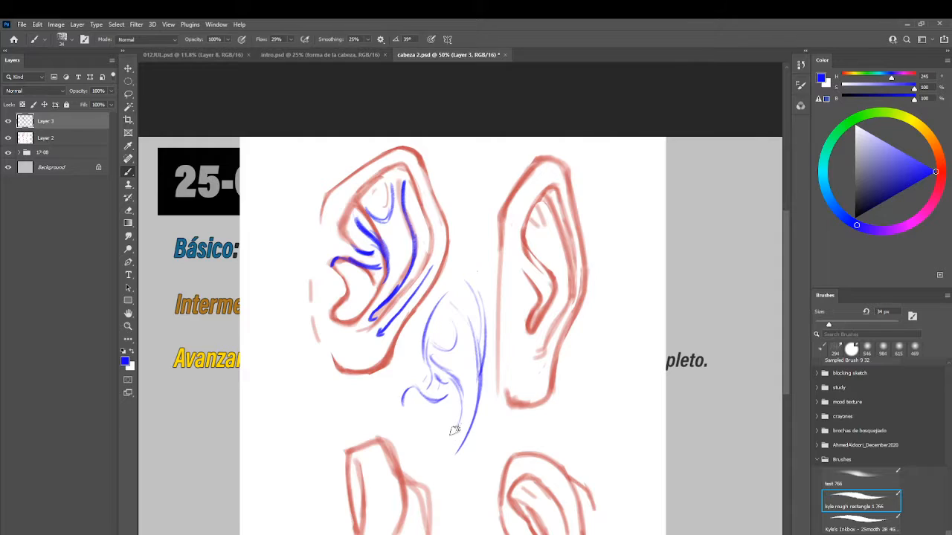
left_click_drag(466, 392, 437, 440)
Step: Draw a series of loose blue wave-like curves below the first ear, extending out from the small ear study
mouse_move(338, 398)
left_mouse_down()
mouse_move(366, 415)
mouse_move(380, 405)
mouse_move(387, 383)
mouse_move(362, 379)
mouse_move(397, 379)
mouse_move(384, 380)
mouse_move(399, 406)
left_mouse_up()
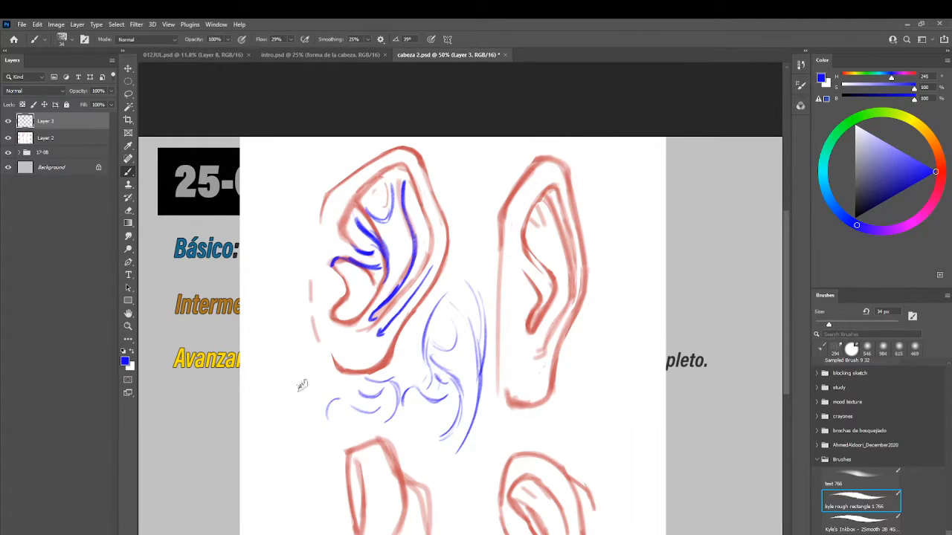
mouse_move(308, 438)
left_mouse_down()
mouse_move(269, 405)
mouse_move(258, 369)
left_mouse_up()
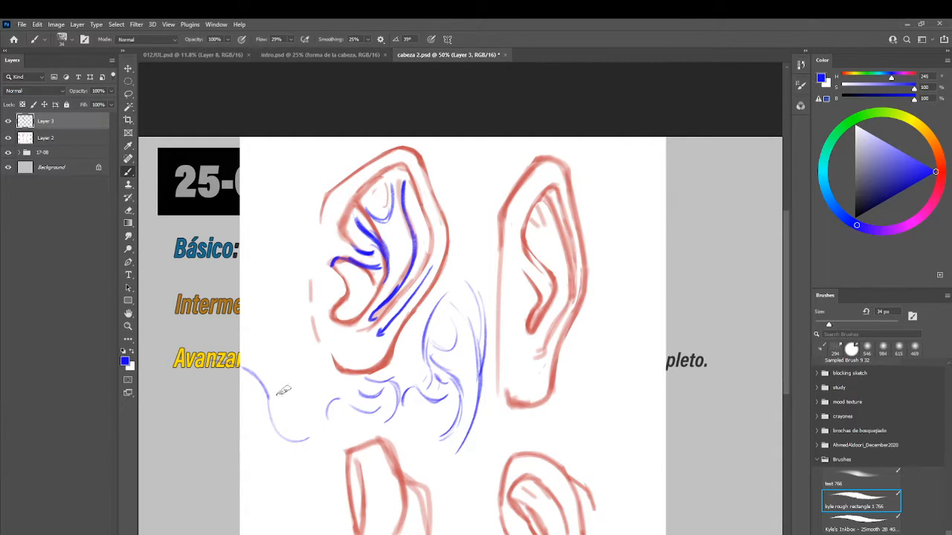
left_click_drag(283, 406, 317, 395)
Step: Sketch a blue oval with cloth folds fanning out from a point beneath it, beside the second ear of the top row
left_click_drag(627, 323, 399, 277)
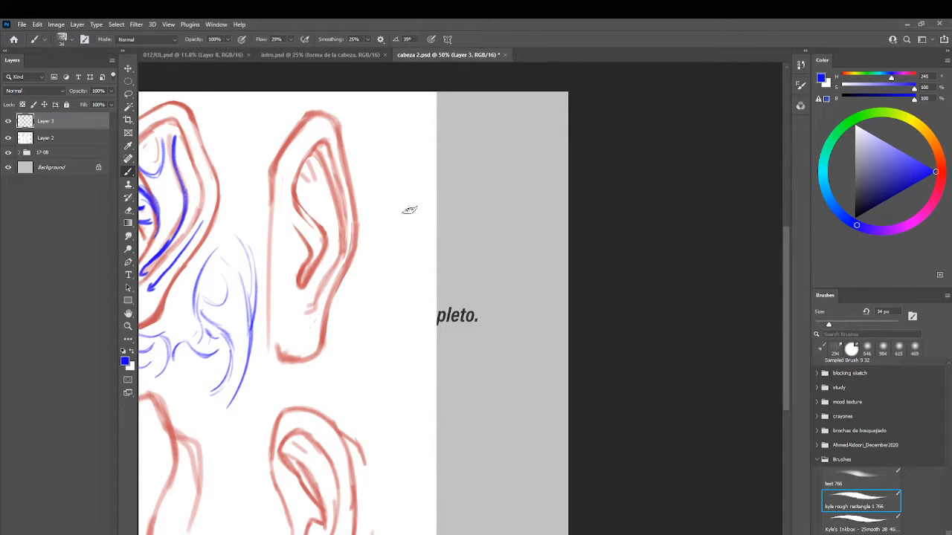
mouse_move(264, 159)
left_mouse_down()
mouse_move(269, 350)
mouse_move(266, 127)
mouse_move(258, 253)
left_mouse_up()
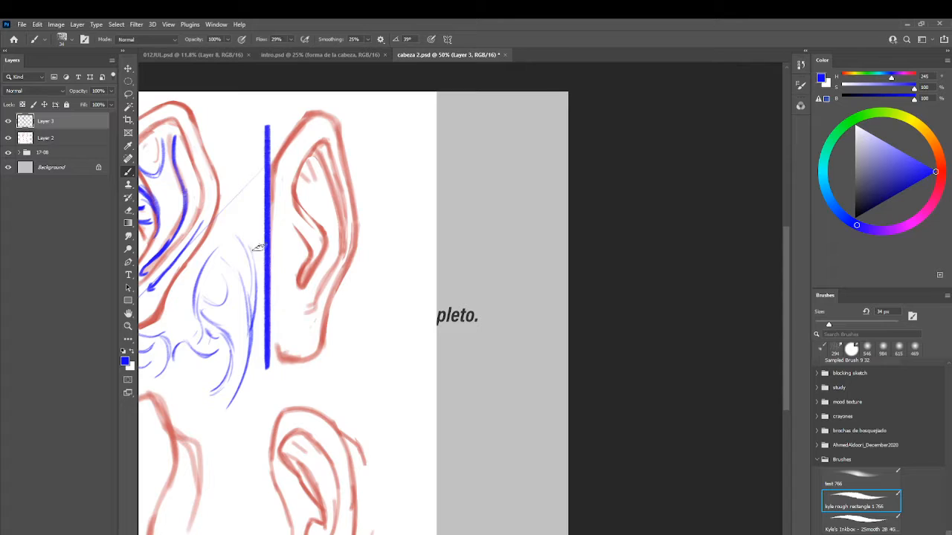
key("ctrl+z")
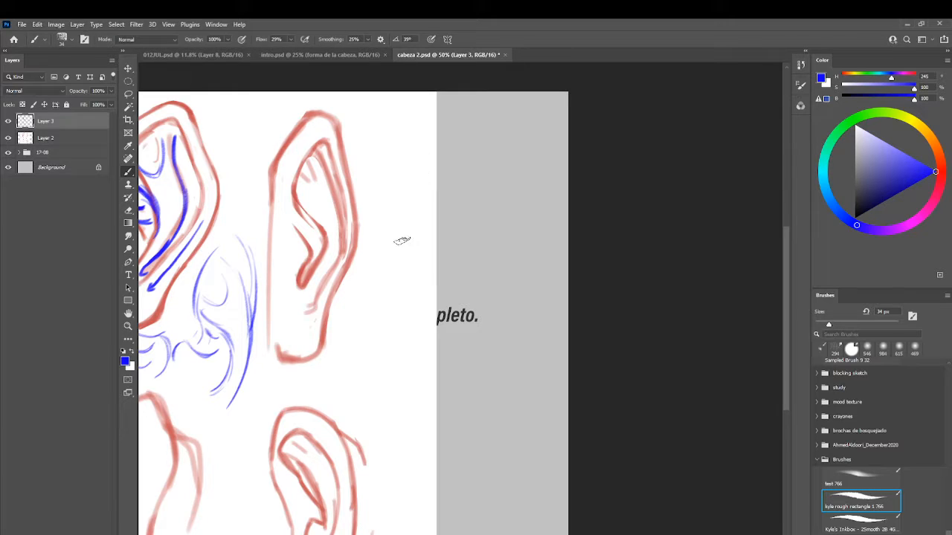
mouse_move(428, 141)
left_mouse_down()
mouse_move(379, 267)
mouse_move(399, 276)
mouse_move(412, 277)
mouse_move(406, 269)
mouse_move(428, 215)
mouse_move(426, 141)
mouse_move(434, 138)
mouse_move(425, 99)
mouse_move(417, 135)
mouse_move(425, 95)
left_mouse_up()
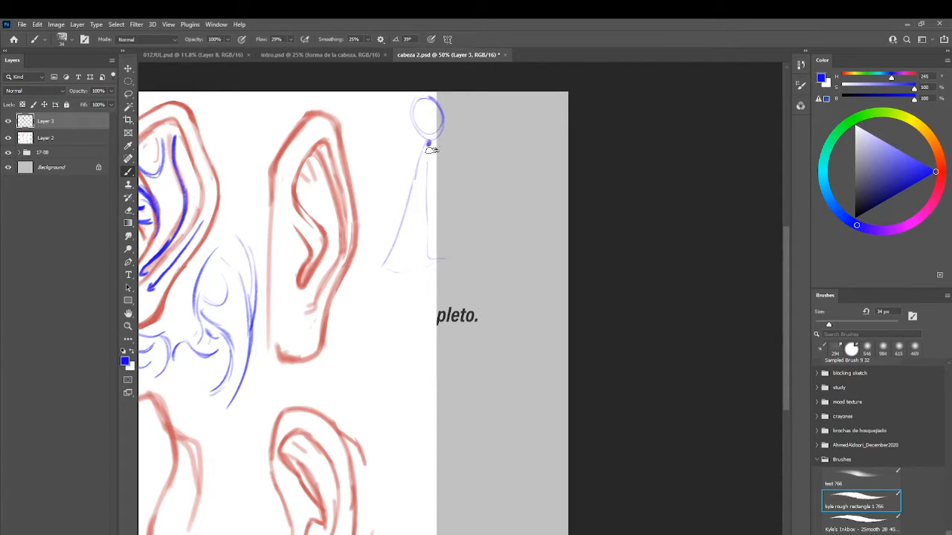
mouse_move(432, 149)
left_mouse_down()
mouse_move(451, 205)
mouse_move(454, 184)
mouse_move(450, 200)
mouse_move(489, 238)
mouse_move(451, 244)
left_mouse_up()
left_click_drag(433, 147, 504, 222)
left_click_drag(426, 143, 374, 186)
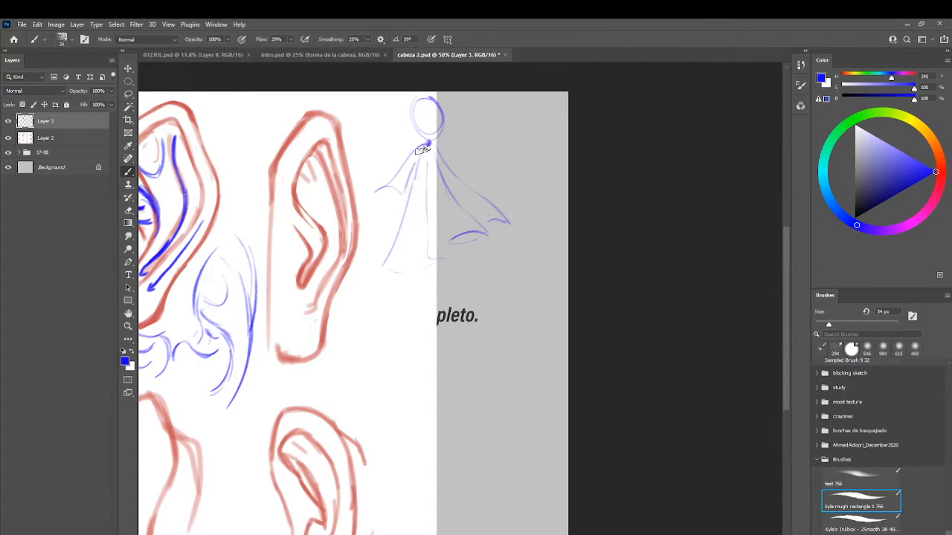
mouse_move(426, 147)
left_mouse_down()
mouse_move(397, 206)
mouse_move(391, 193)
mouse_move(396, 215)
left_mouse_up()
mouse_move(428, 142)
left_mouse_down()
mouse_move(368, 187)
mouse_move(387, 181)
mouse_move(379, 177)
mouse_move(389, 183)
mouse_move(424, 148)
mouse_move(505, 174)
mouse_move(452, 175)
mouse_move(405, 154)
mouse_move(422, 148)
mouse_move(384, 166)
mouse_move(369, 185)
left_mouse_up()
Step: Draw two joined opposing blue curves forming a long S-shape below the cloth sketch
scroll(359, 329, "left", 5)
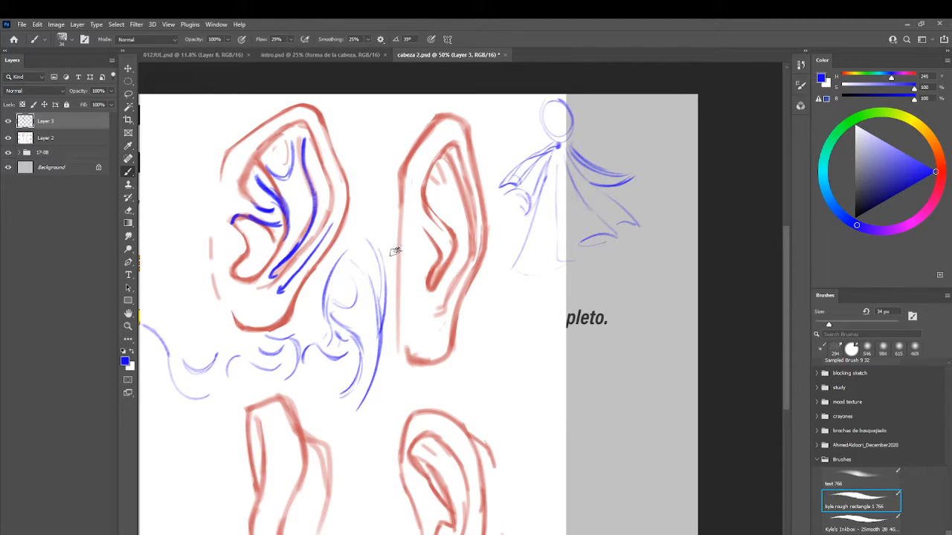
mouse_move(499, 307)
left_mouse_down()
mouse_move(505, 359)
mouse_move(551, 389)
mouse_move(572, 484)
left_mouse_up()
key("ctrl+z")
mouse_move(535, 365)
left_mouse_down()
mouse_move(559, 393)
mouse_move(578, 472)
left_mouse_up()
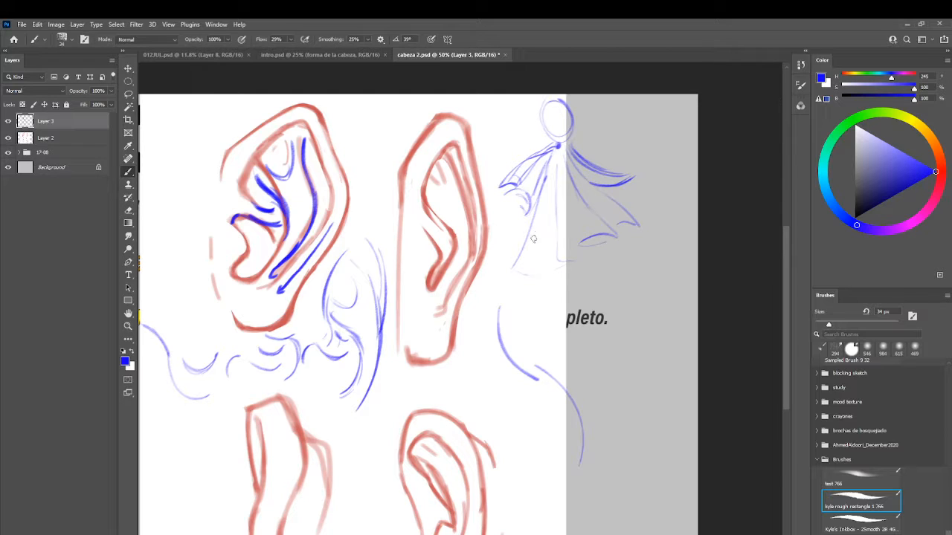
Step: Paste a screen capture of the head reference photos and head and ear construction sketches as a new layer
left_click_drag(504, 311, 594, 322)
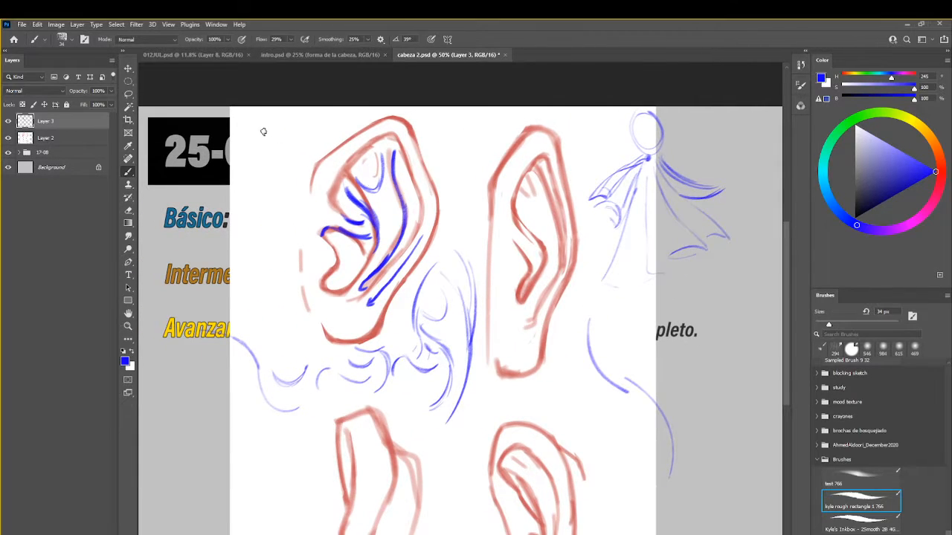
key("super+shift+s")
left_click_drag(235, 108, 736, 489)
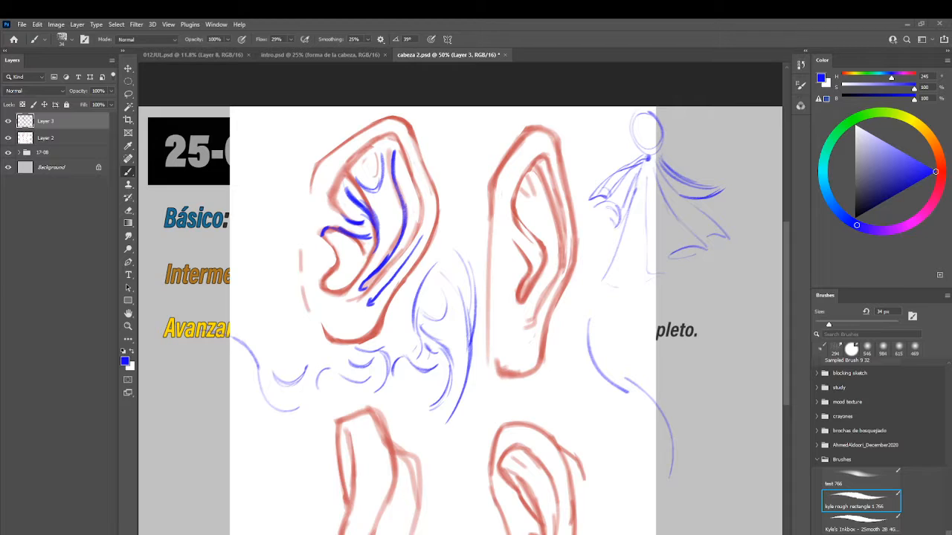
key("ctrl+v")
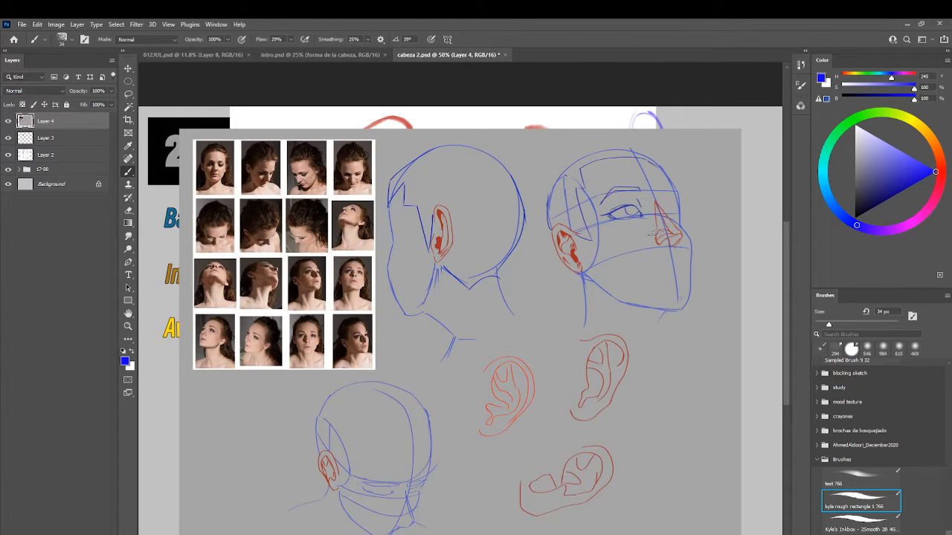
key("z")
left_click_drag(660, 239, 699, 240)
key("space")
left_click_drag(590, 281, 546, 370)
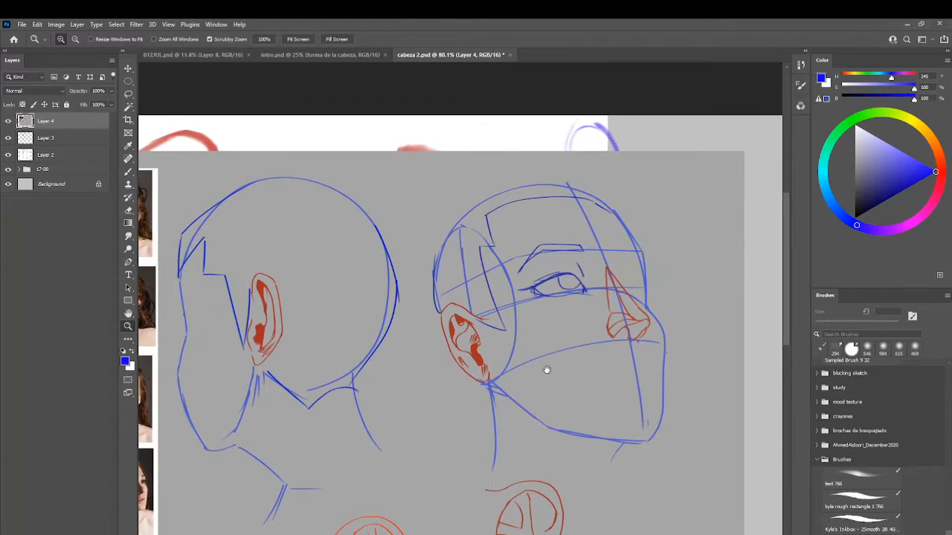
key("b")
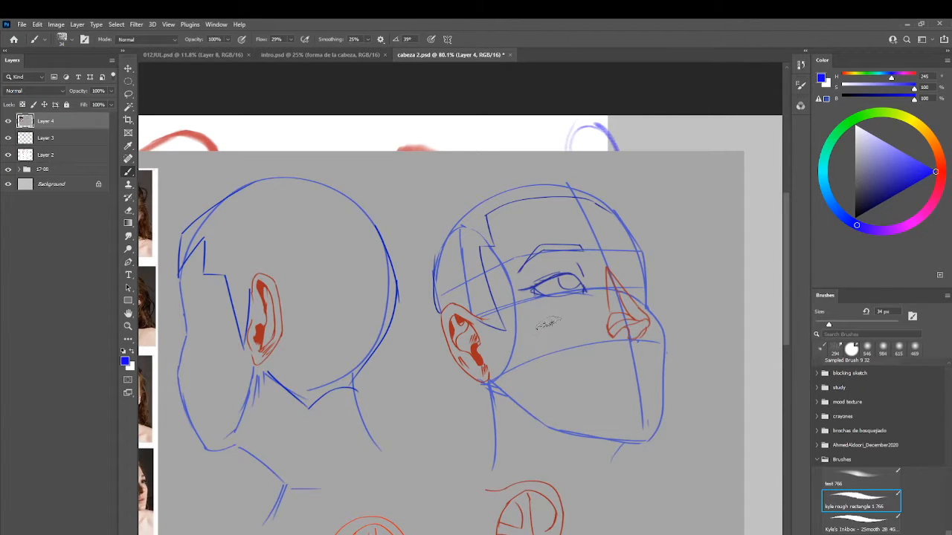
left_click_drag(461, 357, 346, 330)
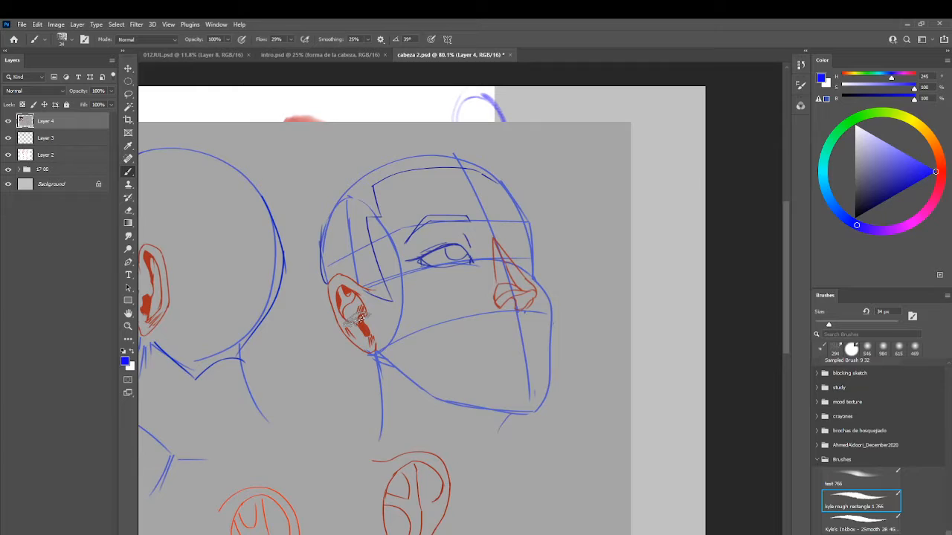
right_click(357, 192, "alt")
mouse_move(379, 138)
left_mouse_down()
mouse_move(366, 189)
mouse_move(359, 173)
mouse_move(380, 179)
left_mouse_up()
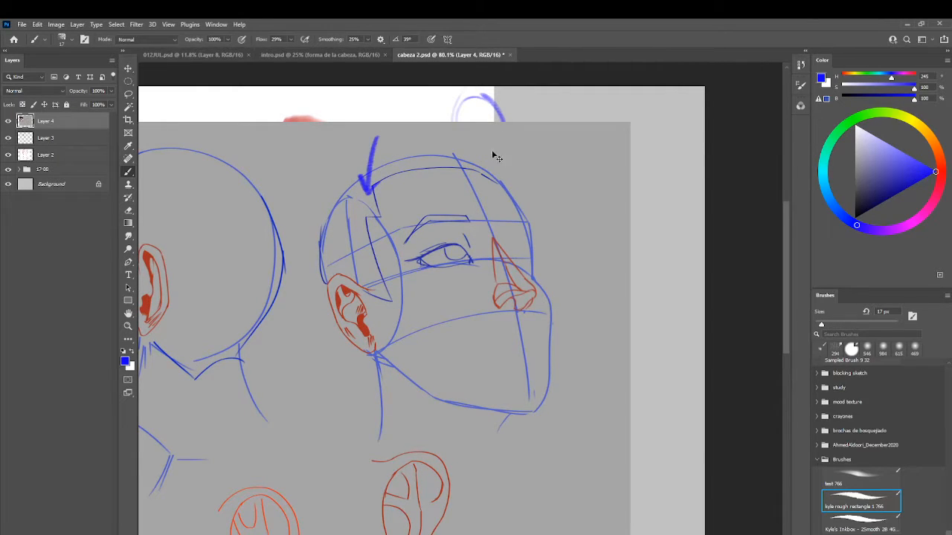
key("ctrl+z")
key("ctrl+z")
Step: With a 14 px red brush, draw guide lines along the hairline and from the nose base to the earlobe on the three-quarter head
left_click(940, 172)
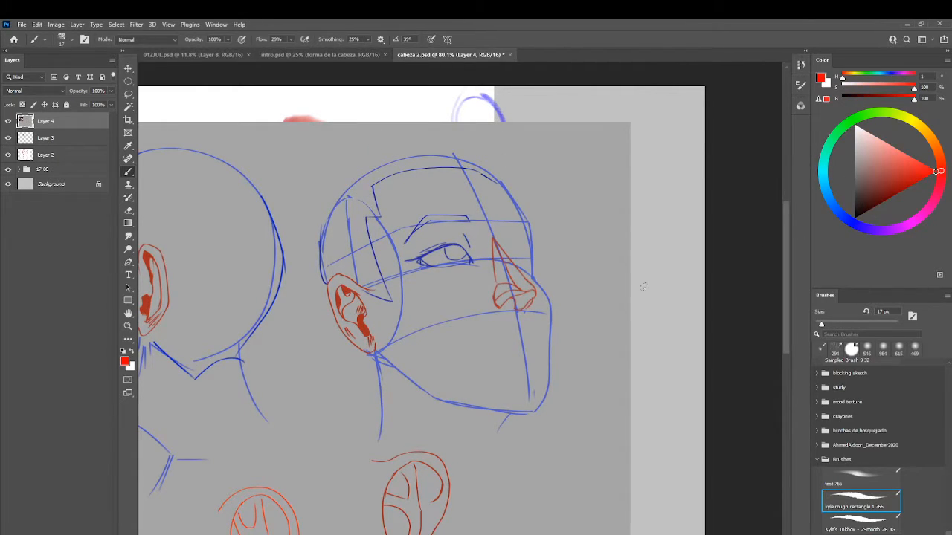
right_click(365, 237, "alt")
left_click_drag(437, 169, 321, 214)
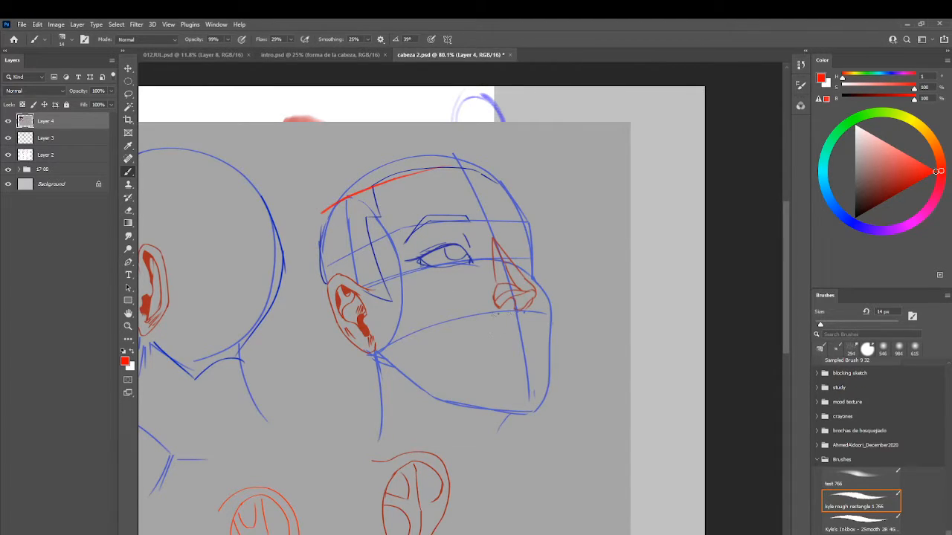
left_click_drag(512, 313, 354, 371)
key("ctrl+z")
mouse_move(512, 311)
left_mouse_down()
mouse_move(445, 323)
mouse_move(371, 354)
left_mouse_up()
Step: Draw a short red downward arrow just above the ear on the three-quarter head
mouse_move(552, 297)
left_mouse_down()
mouse_move(499, 206)
mouse_move(516, 268)
left_mouse_up()
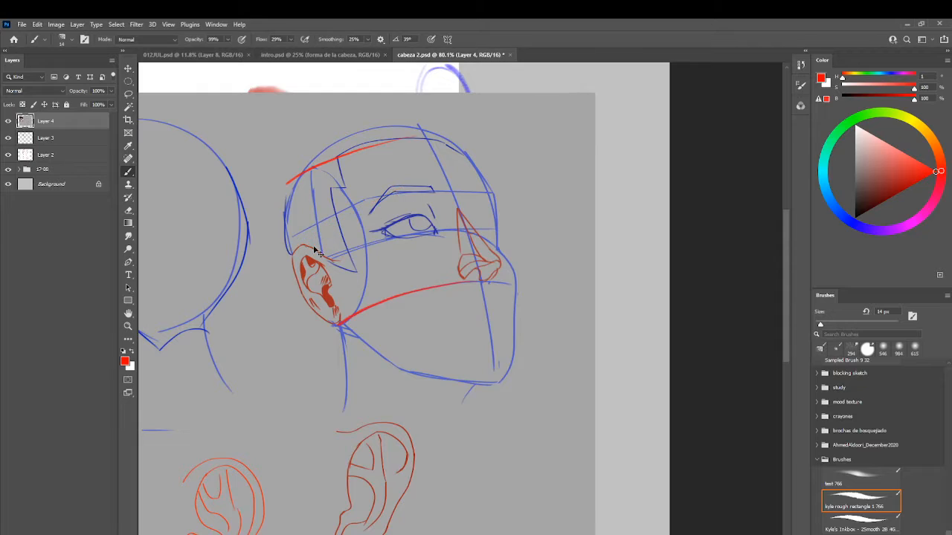
mouse_move(298, 214)
left_mouse_down()
mouse_move(301, 243)
mouse_move(308, 234)
left_mouse_up()
key("ctrl+z")
mouse_move(448, 470)
left_mouse_down()
mouse_move(442, 404)
mouse_move(469, 455)
left_mouse_up()
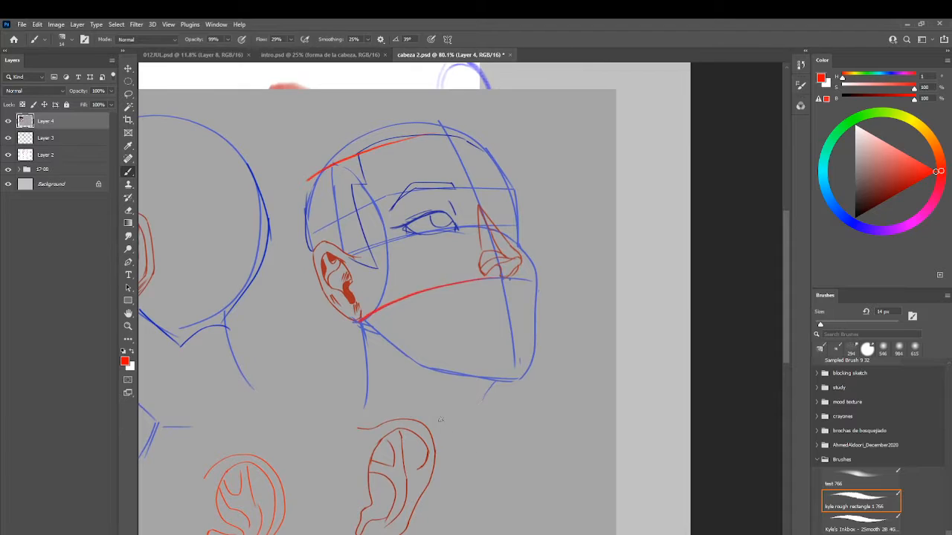
left_click_drag(323, 195, 320, 226)
left_click_drag(419, 188, 305, 239)
key("ctrl+z")
left_click_drag(334, 194, 332, 235)
left_click_drag(436, 384, 384, 391)
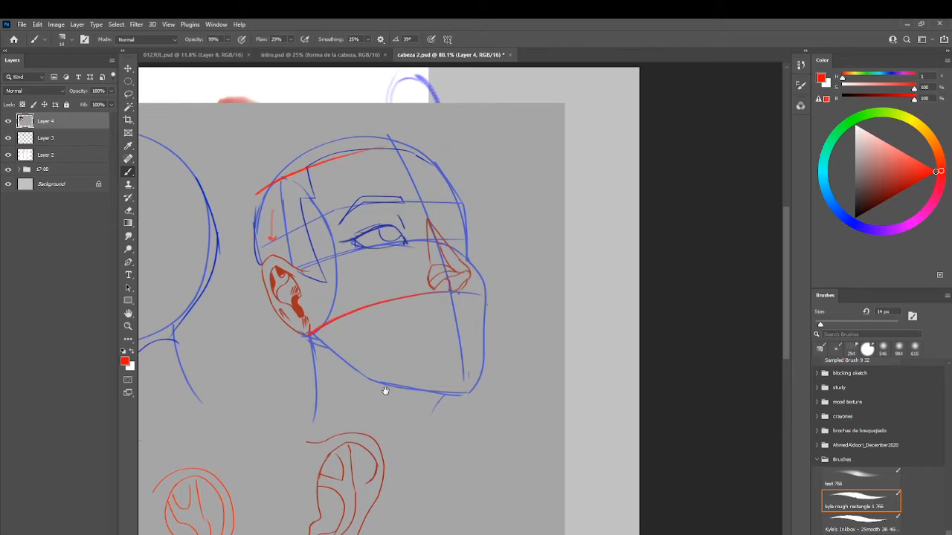
Step: With a 4 px red brush, outline the side-of-head oval and draw the brow line on the last reference photo
left_click_drag(347, 211, 360, 199)
left_click_drag(296, 320, 595, 316)
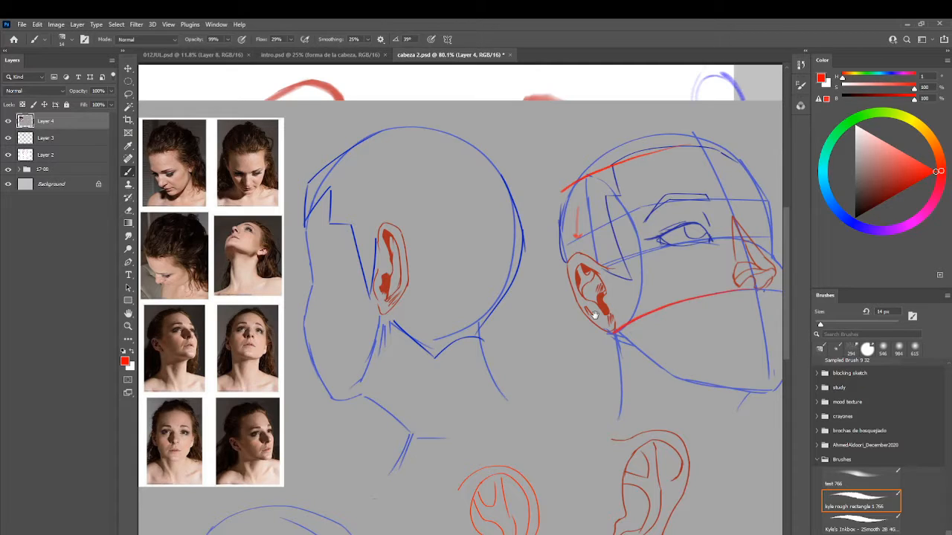
left_click_drag(235, 457, 300, 463)
mouse_move(333, 355)
left_mouse_down()
mouse_move(370, 315)
mouse_move(323, 323)
left_mouse_up()
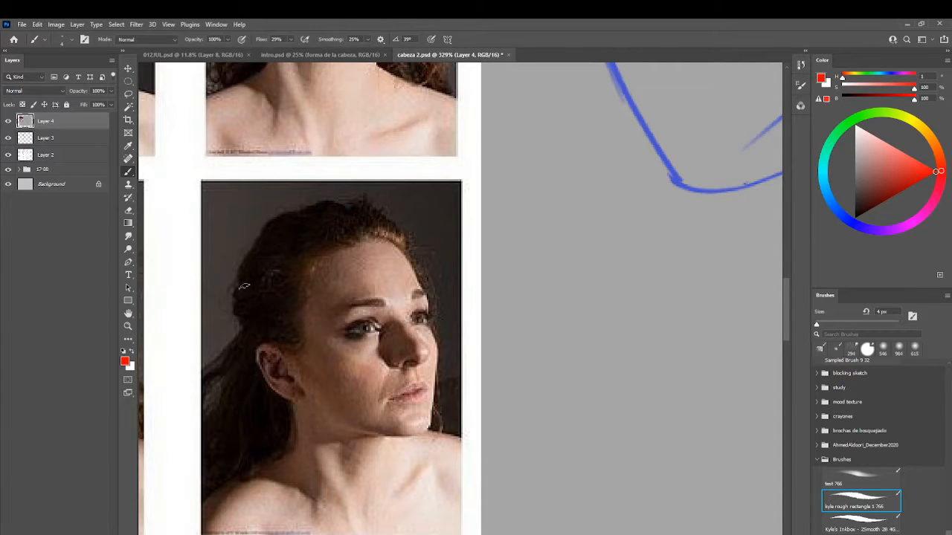
mouse_move(248, 282)
left_mouse_down()
mouse_move(315, 320)
mouse_move(258, 261)
mouse_move(254, 341)
mouse_move(313, 408)
mouse_move(286, 269)
left_mouse_up()
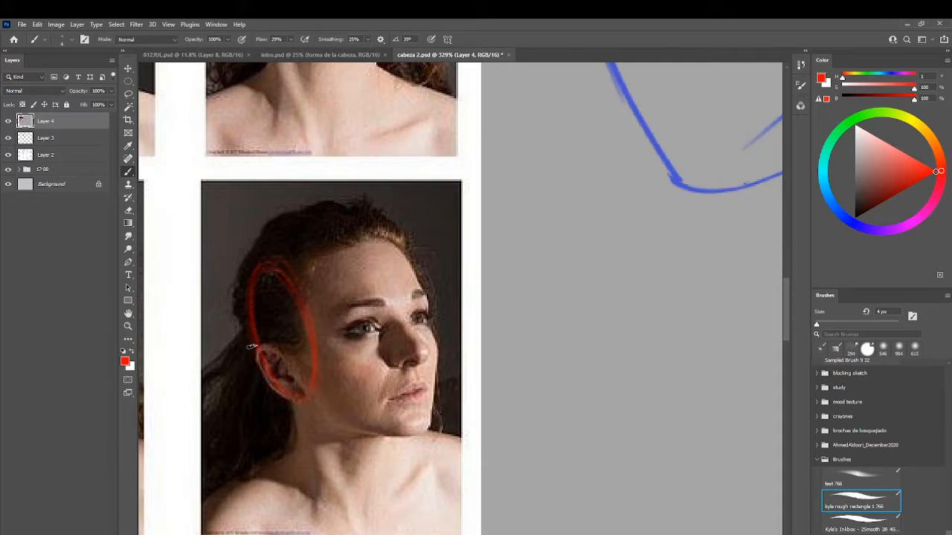
left_click_drag(267, 339, 419, 288)
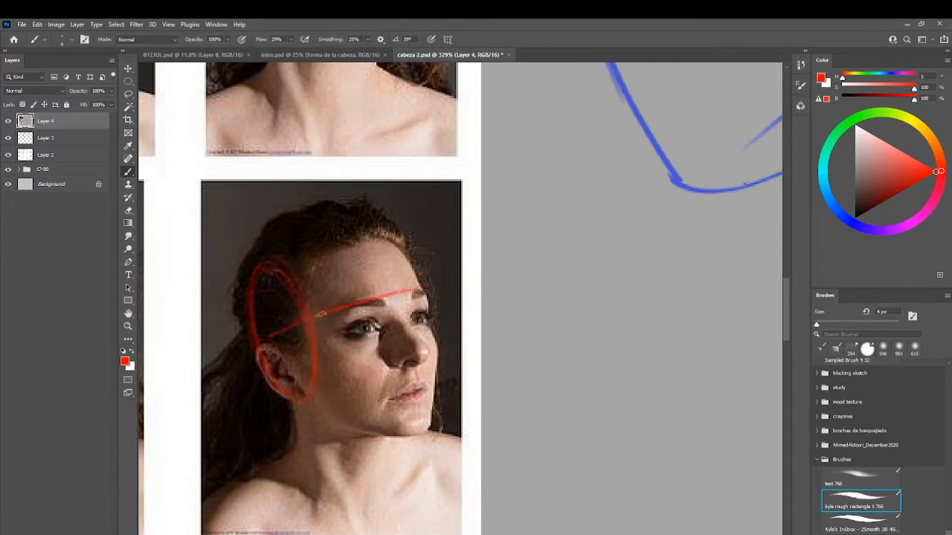
Step: Add a red arrow at the top of the ear plus hairline and nose-base guide lines on the same reference photo
left_click_drag(206, 319, 248, 348)
left_click_drag(248, 307, 290, 404)
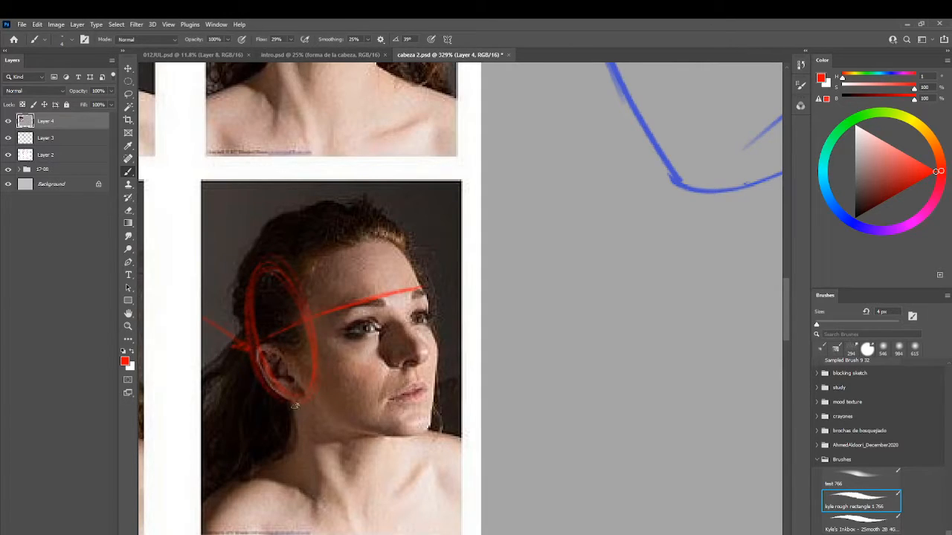
mouse_move(248, 335)
left_mouse_down()
mouse_move(264, 260)
mouse_move(244, 310)
mouse_move(287, 259)
mouse_move(255, 268)
mouse_move(369, 237)
left_mouse_up()
left_click_drag(258, 266, 398, 228)
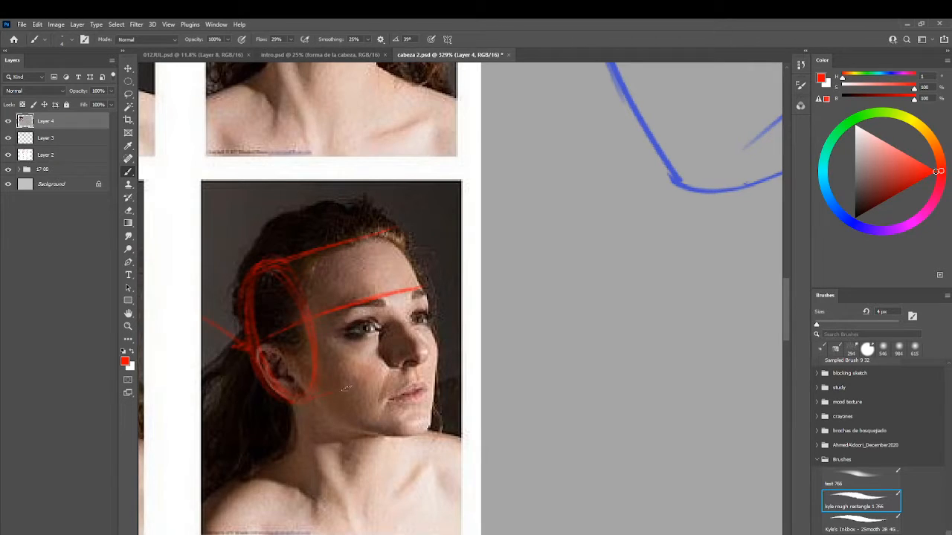
left_click_drag(346, 389, 396, 370)
left_click_drag(318, 401, 437, 355)
left_click_drag(470, 243, 398, 229)
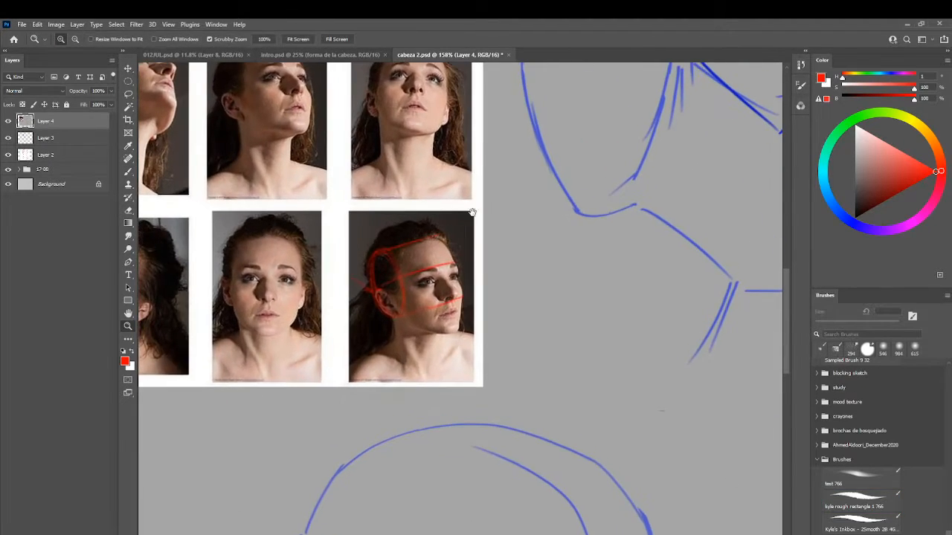
left_click_drag(507, 193, 305, 423)
mouse_move(363, 351)
left_mouse_down()
mouse_move(316, 354)
mouse_move(342, 347)
left_mouse_up()
key("b")
left_click_drag(559, 265, 515, 272)
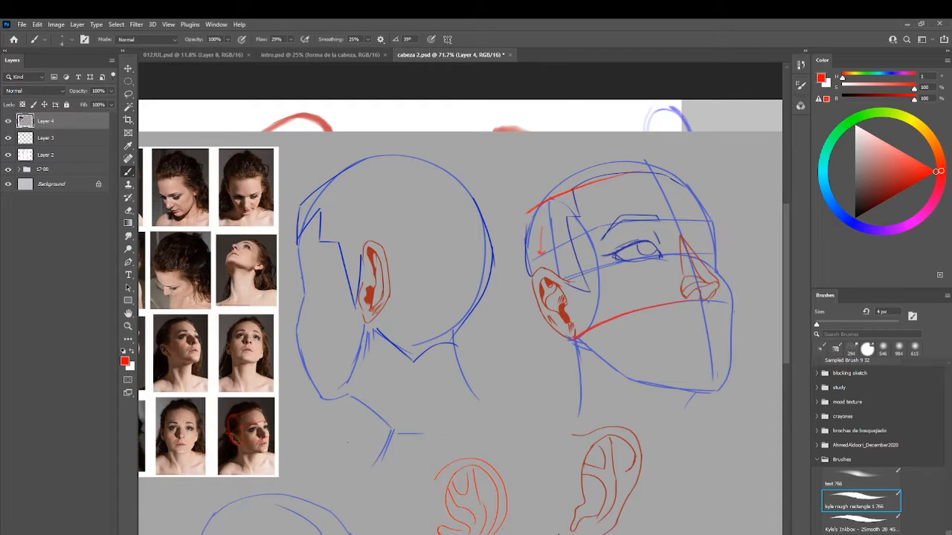
scroll(234, 435, "up", 5)
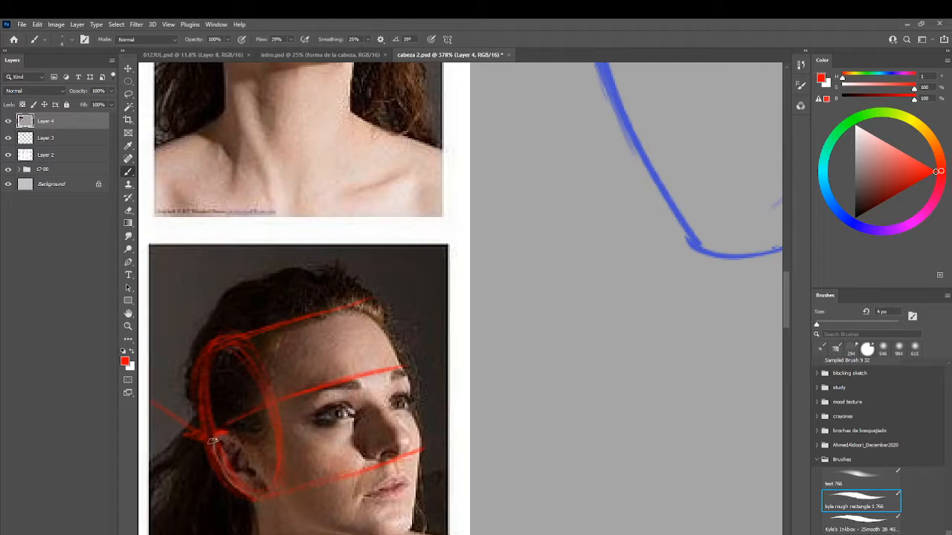
Step: Undo all the red guide marks drawn on the reference photo
key("z")
mouse_move(452, 365)
left_mouse_down()
mouse_move(412, 377)
mouse_move(432, 395)
left_mouse_up()
key("e")
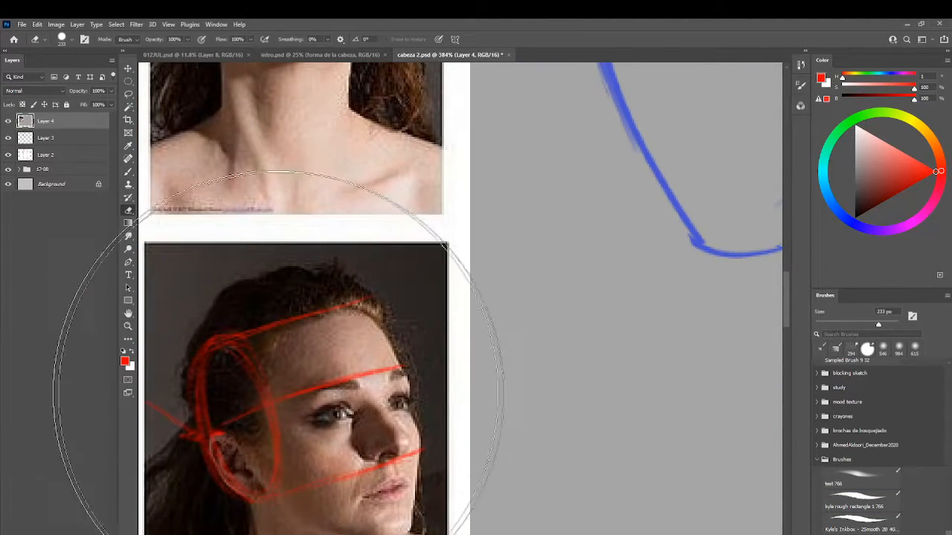
left_click_drag(286, 399, 130, 406)
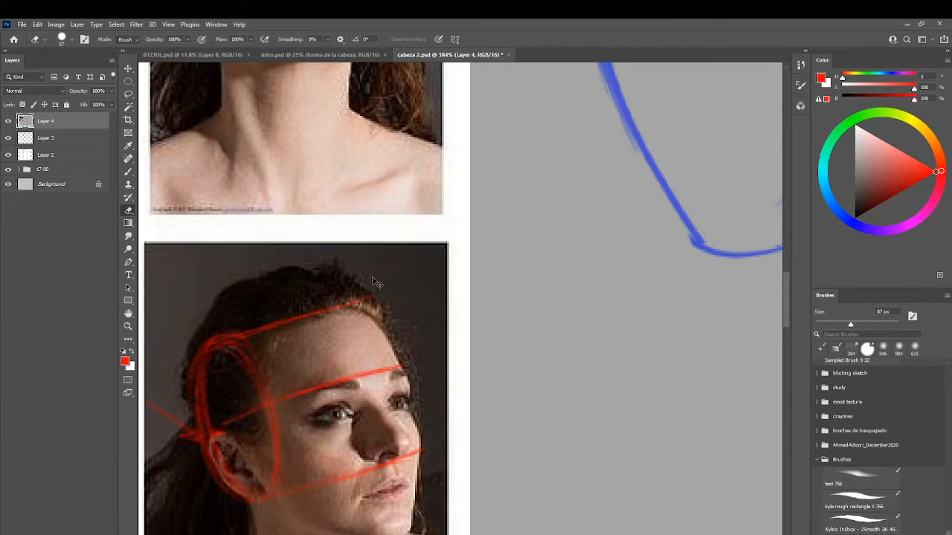
key("ctrl+z")
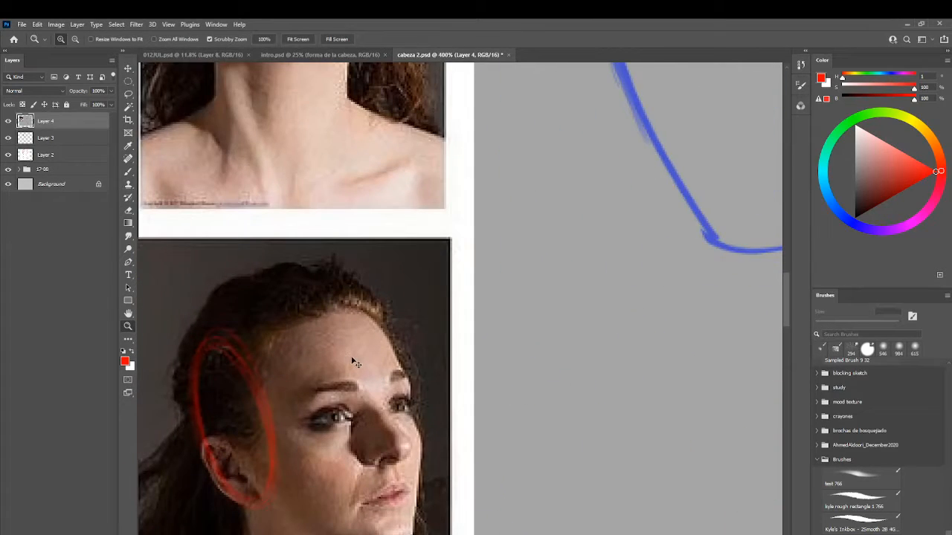
key("ctrl+z")
Step: Create a new empty layer above the pasted reference layer
key("b")
key("ctrl+shift+n")
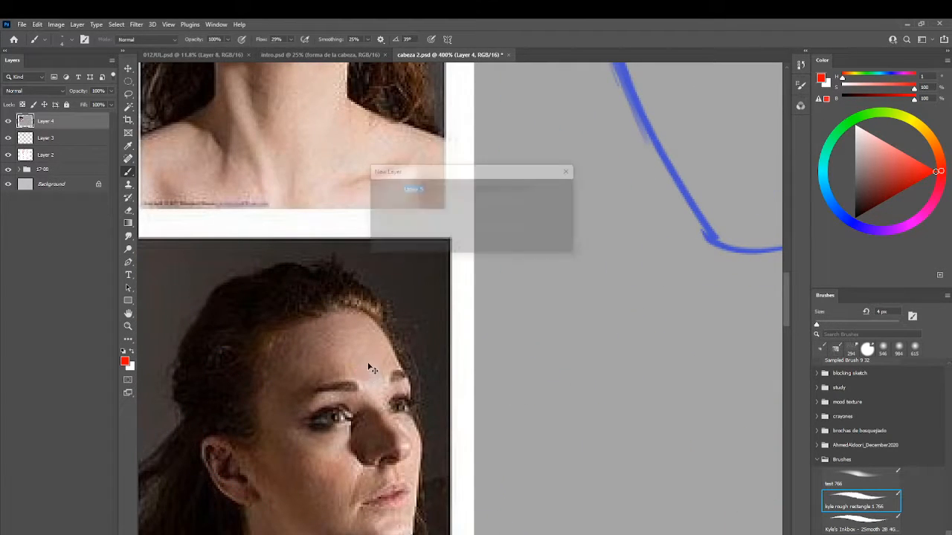
key("Return")
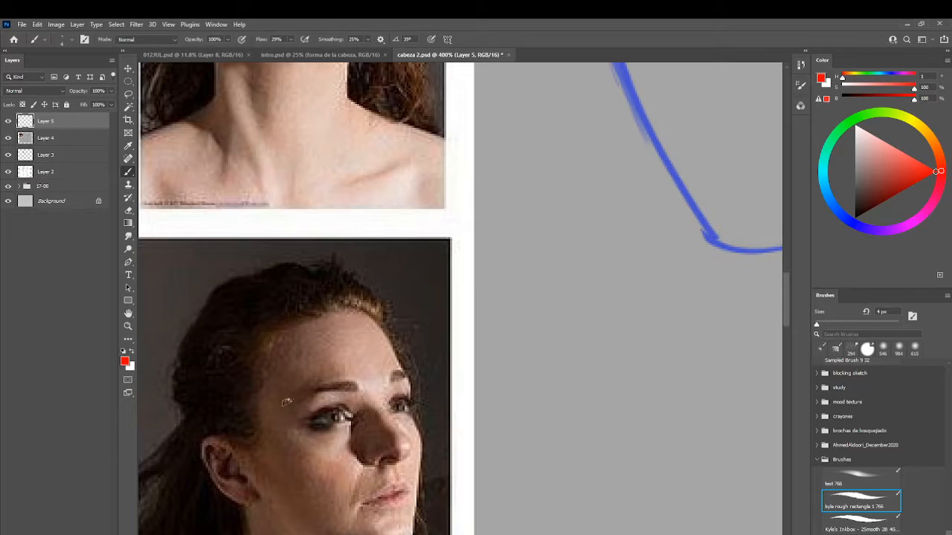
Step: On the three-quarter head, mark the front edge of the side oval beside the eye with a short red stroke
left_click_drag(669, 244, 312, 439)
key("z")
left_click_drag(573, 298, 439, 290)
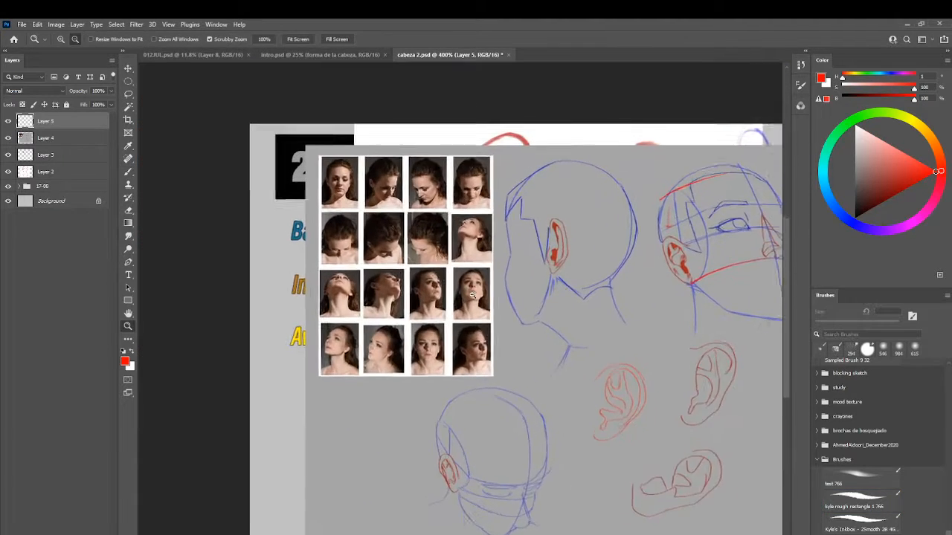
left_click_drag(551, 255, 390, 324)
left_click_drag(549, 276, 591, 280)
key("b")
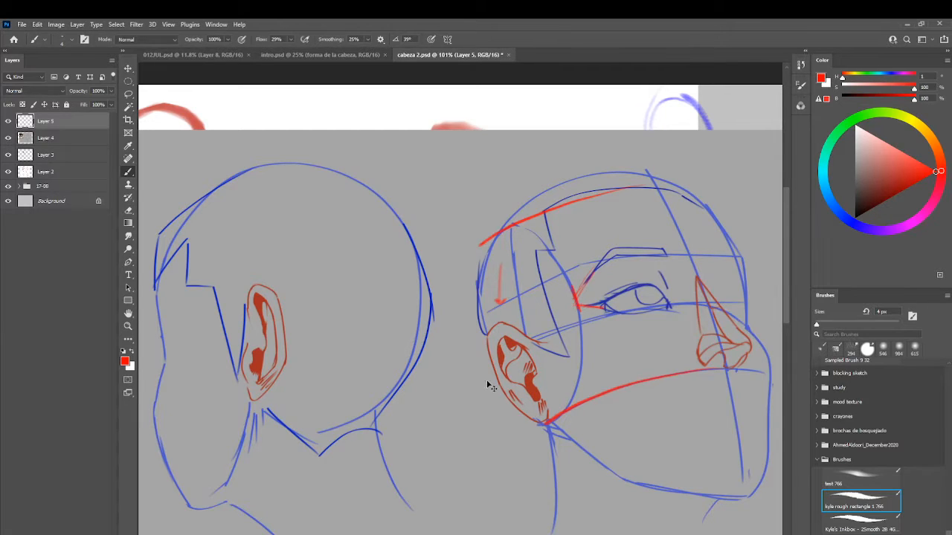
key("ctrl+z")
left_click_drag(561, 373, 498, 379)
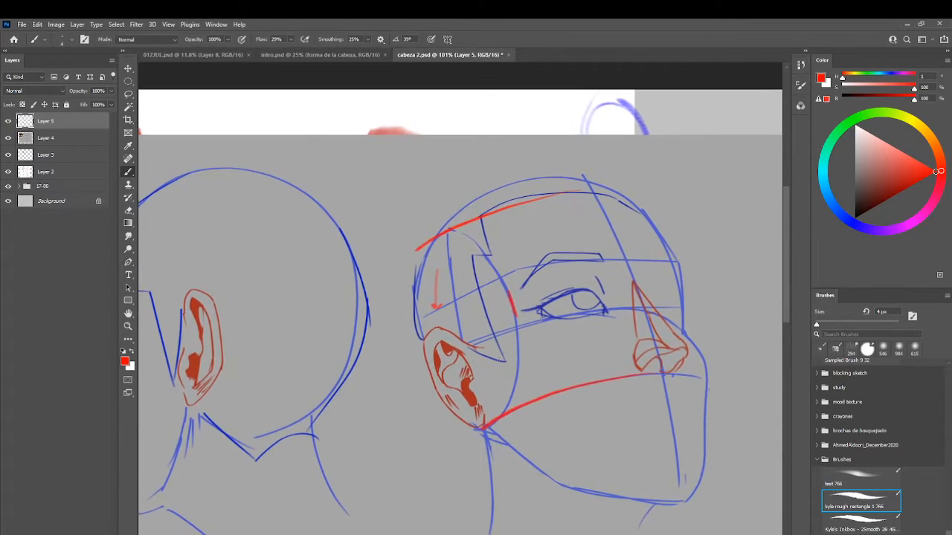
left_click_drag(550, 302, 559, 306)
mouse_move(604, 308)
left_mouse_down()
mouse_move(688, 318)
mouse_move(606, 307)
left_mouse_up()
key("ctrl+z")
key("ctrl+z")
Step: With a 10 px red brush, trace the brow line and reinforce the earlobe-to-nose-base guide line on the three-quarter head
mouse_move(587, 313)
left_mouse_down()
mouse_move(641, 308)
mouse_move(688, 333)
left_mouse_up()
key("r")
left_click_drag(643, 295, 638, 256)
mouse_move(510, 256)
left_mouse_down()
mouse_move(566, 226)
mouse_move(660, 212)
left_mouse_up()
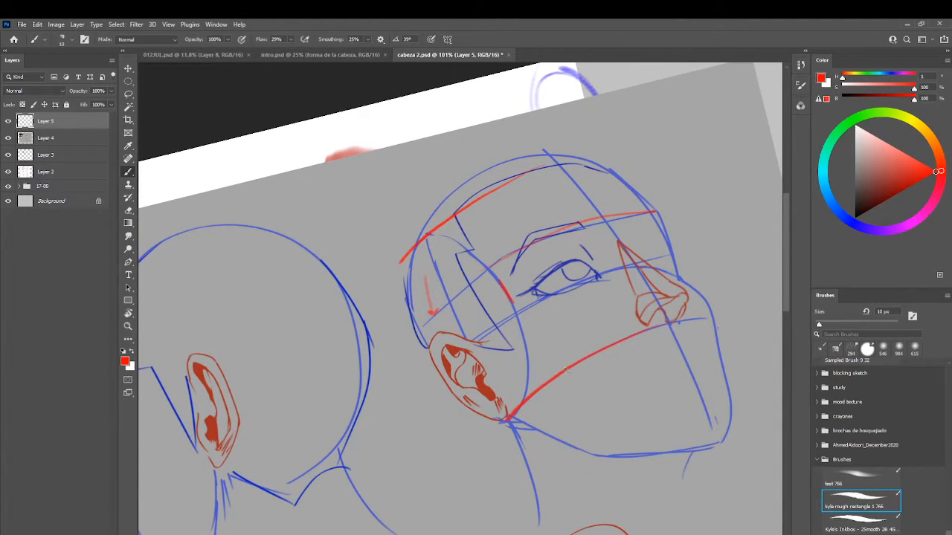
left_click_drag(567, 370, 713, 316)
key("ctrl+z")
mouse_move(566, 374)
left_mouse_down()
mouse_move(597, 351)
mouse_move(720, 318)
left_mouse_up()
Step: Draw a red guide line at eye level across the face to the far contour of the three-quarter head
mouse_move(540, 298)
left_mouse_down()
mouse_move(649, 269)
mouse_move(691, 280)
mouse_move(678, 278)
left_mouse_up()
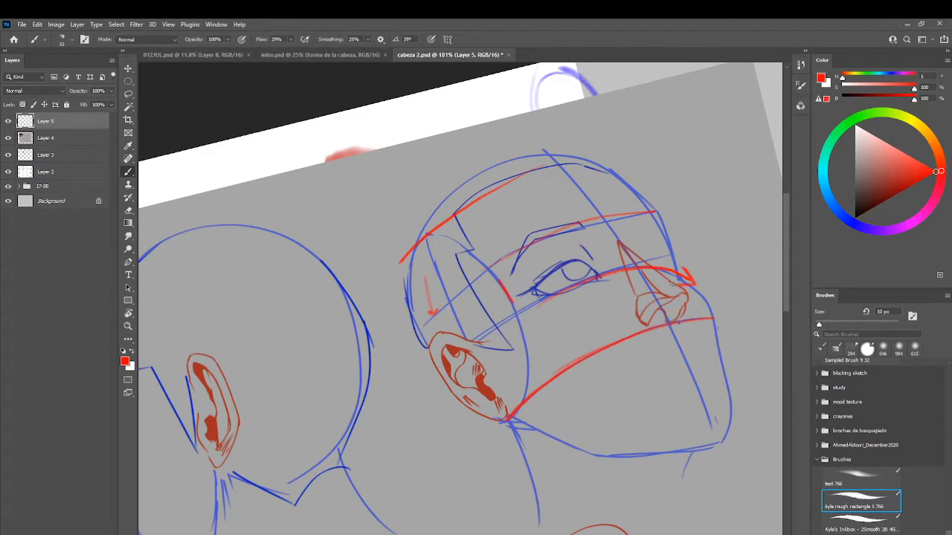
key("ctrl+z")
left_click_drag(600, 270, 672, 251)
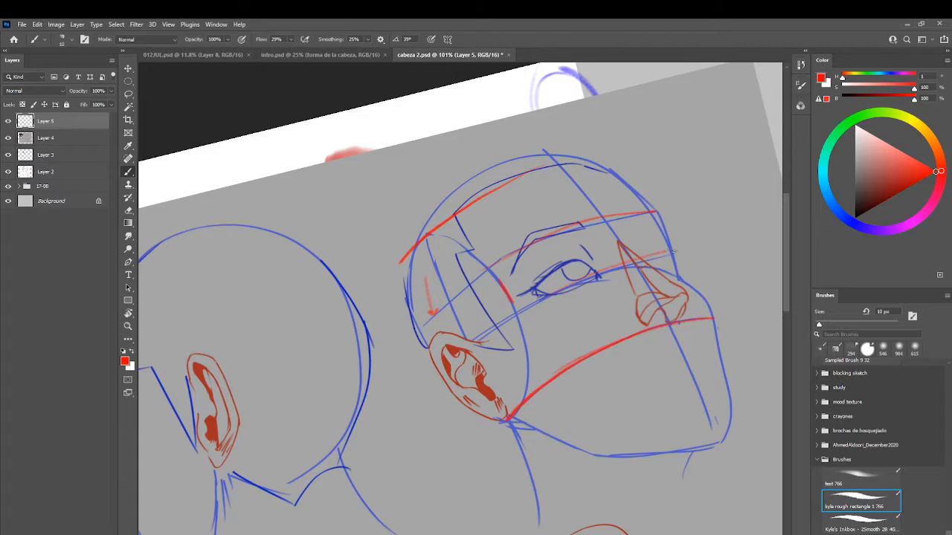
key("ctrl+z")
mouse_move(546, 295)
left_mouse_down()
mouse_move(654, 259)
mouse_move(641, 262)
mouse_move(672, 259)
left_mouse_up()
left_click_drag(581, 280, 672, 259)
Step: Trace the far face contour from brow to chin in red and add an arrow pointing at its eye-level corner
left_click_drag(659, 212, 709, 306)
mouse_move(692, 275)
left_mouse_down()
mouse_move(730, 409)
mouse_move(720, 442)
left_mouse_up()
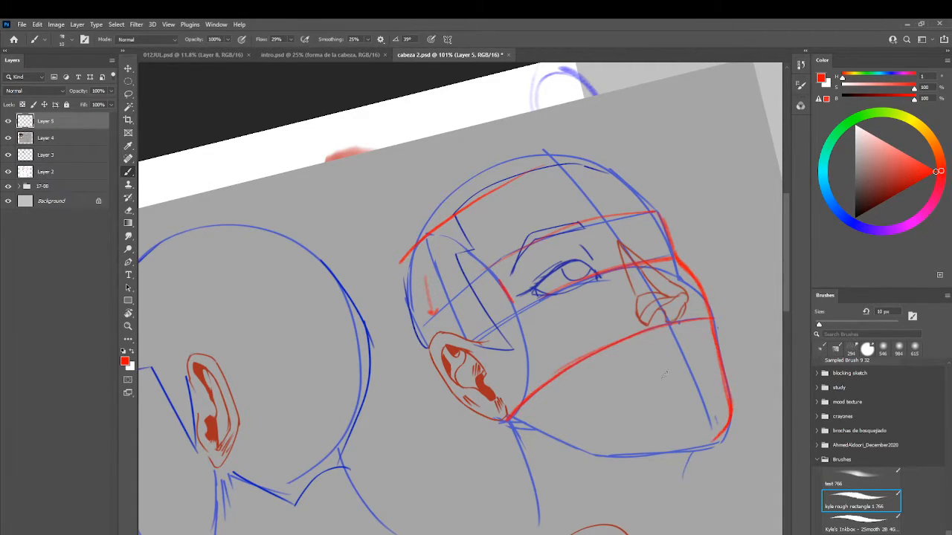
key("r")
mouse_move(629, 464)
left_mouse_down()
mouse_move(580, 467)
mouse_move(512, 452)
mouse_move(381, 337)
left_mouse_up()
key("b")
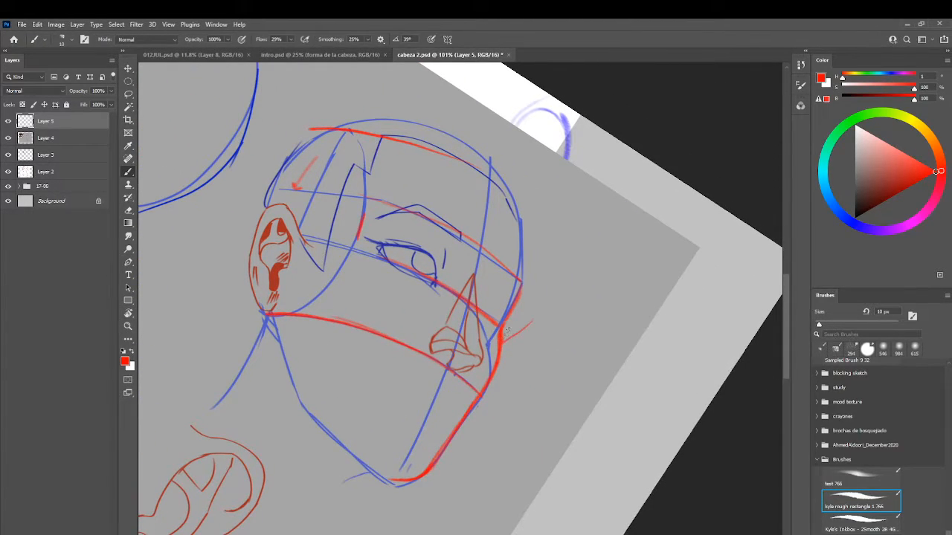
left_click_drag(566, 298, 519, 337)
key("z")
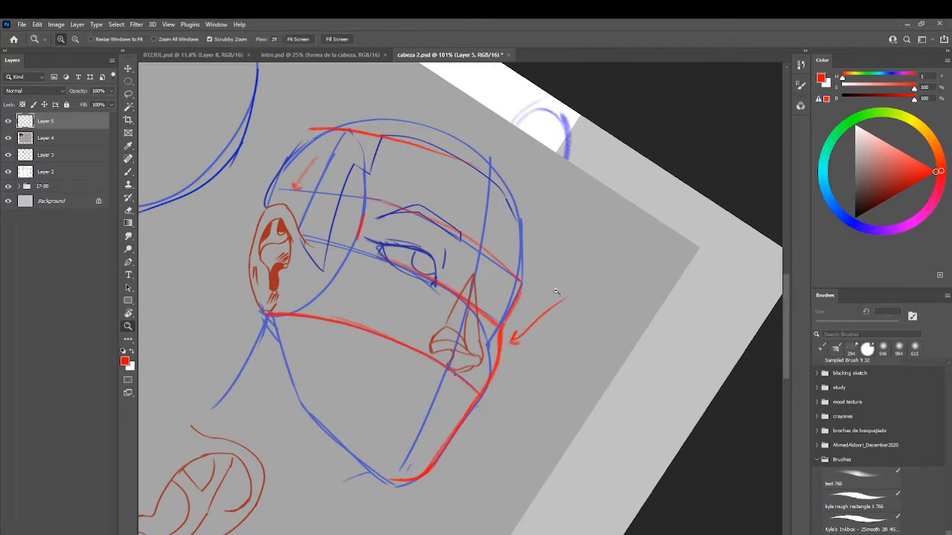
Step: Draw a light red guide line across the cheek from the nose back toward the ear
mouse_move(572, 288)
left_mouse_down()
mouse_move(462, 289)
mouse_move(546, 287)
mouse_move(505, 242)
left_mouse_up()
key("r")
key("b")
mouse_move(404, 321)
left_mouse_down()
mouse_move(360, 375)
mouse_move(425, 402)
left_mouse_up()
key("ctrl+z")
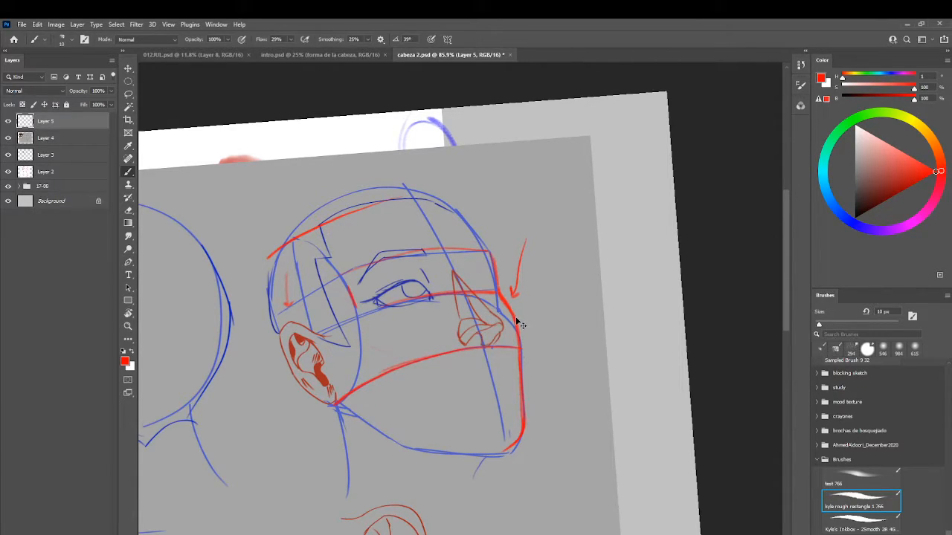
key("r")
left_click_drag(514, 292, 476, 265)
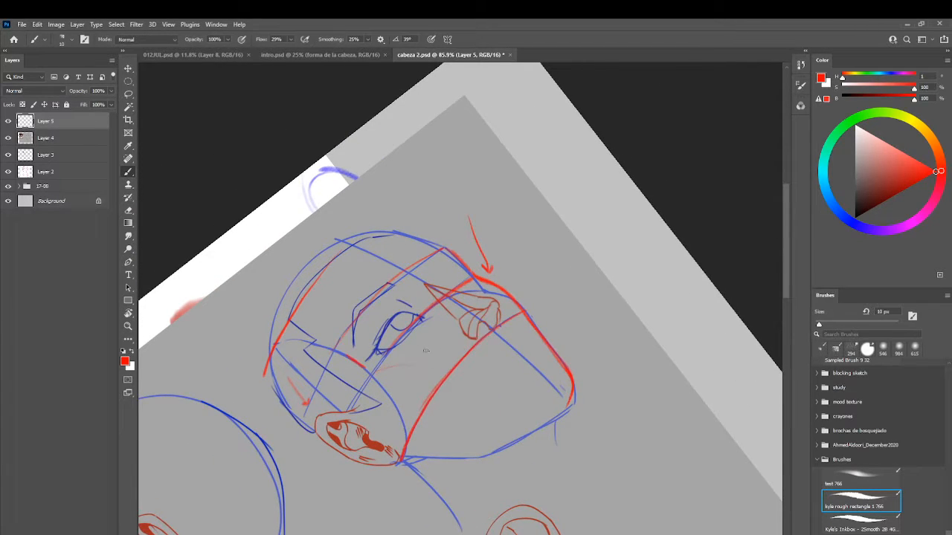
left_click_drag(491, 297, 420, 358)
Step: Sketch a stepped red plane diagram beside the three-quarter head, with a thick bent line running beneath it
left_click_drag(480, 385, 347, 411)
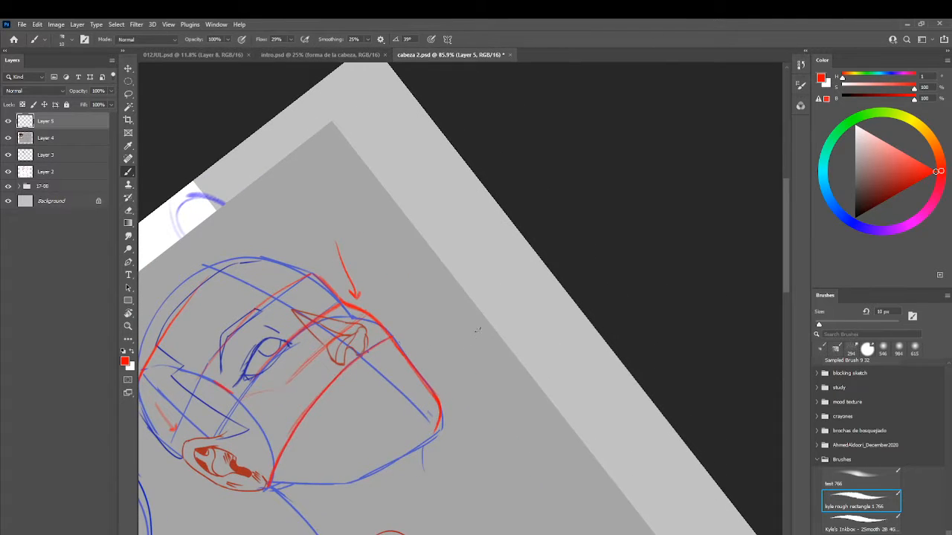
mouse_move(477, 322)
left_mouse_down()
mouse_move(485, 364)
mouse_move(546, 367)
mouse_move(625, 413)
left_mouse_up()
left_click_drag(554, 368, 666, 461)
left_click_drag(475, 320, 375, 297)
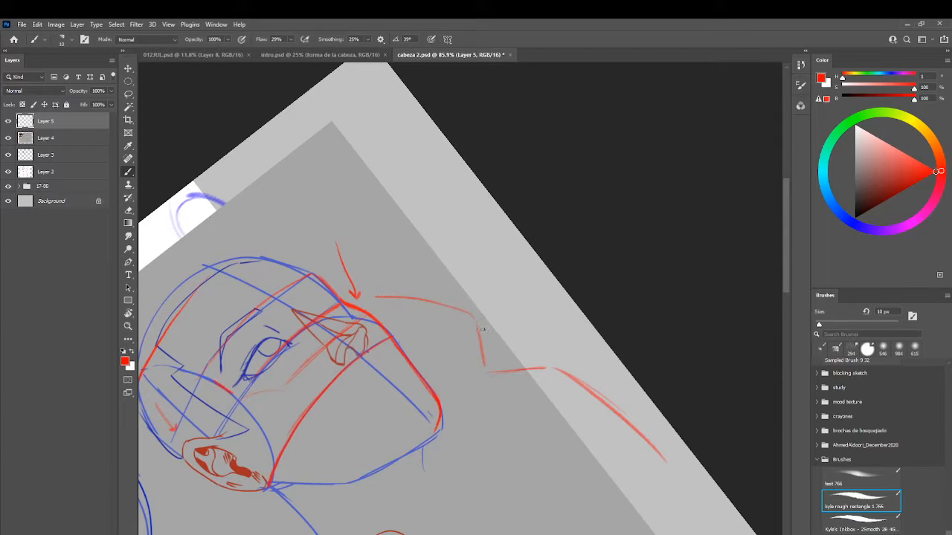
mouse_move(482, 327)
left_mouse_down()
mouse_move(578, 315)
mouse_move(579, 365)
left_mouse_up()
mouse_move(518, 389)
left_mouse_down()
mouse_move(440, 382)
mouse_move(443, 356)
mouse_move(467, 354)
left_mouse_up()
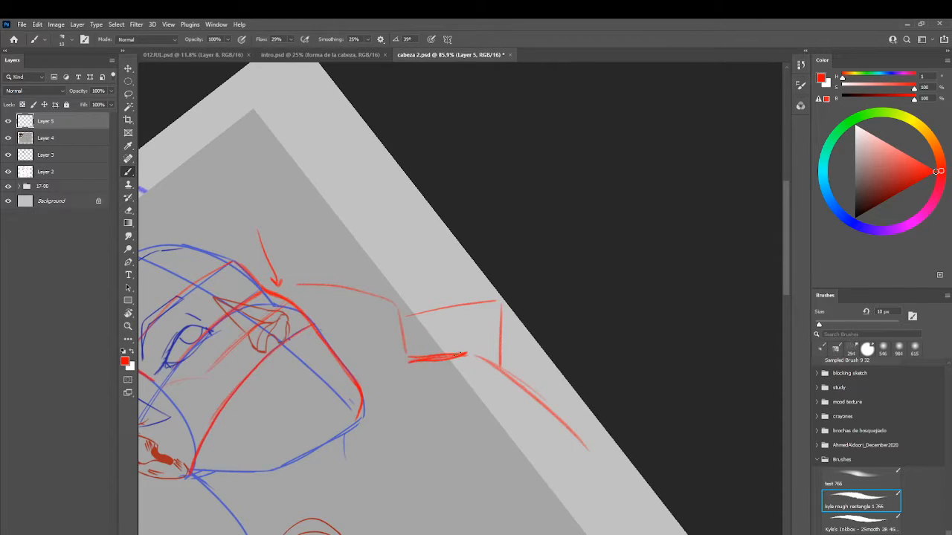
key("ctrl+z")
mouse_move(410, 403)
left_mouse_down()
mouse_move(471, 394)
mouse_move(571, 473)
left_mouse_up()
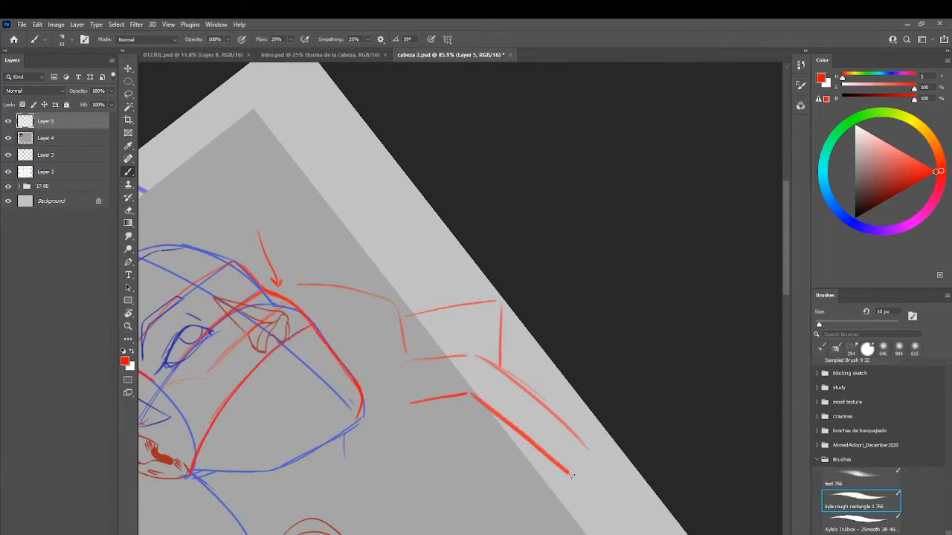
left_click_drag(411, 404, 477, 392)
Step: Rotate the canvas and thicken the red brow line toward the far side of the face
mouse_move(285, 402)
left_mouse_down()
mouse_move(295, 393)
mouse_move(436, 378)
left_mouse_up()
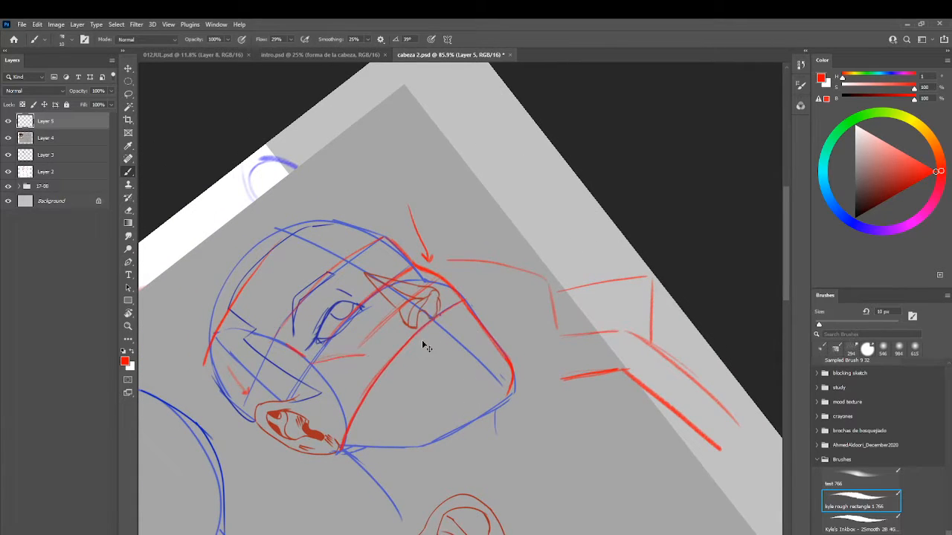
left_click_drag(440, 280, 345, 310)
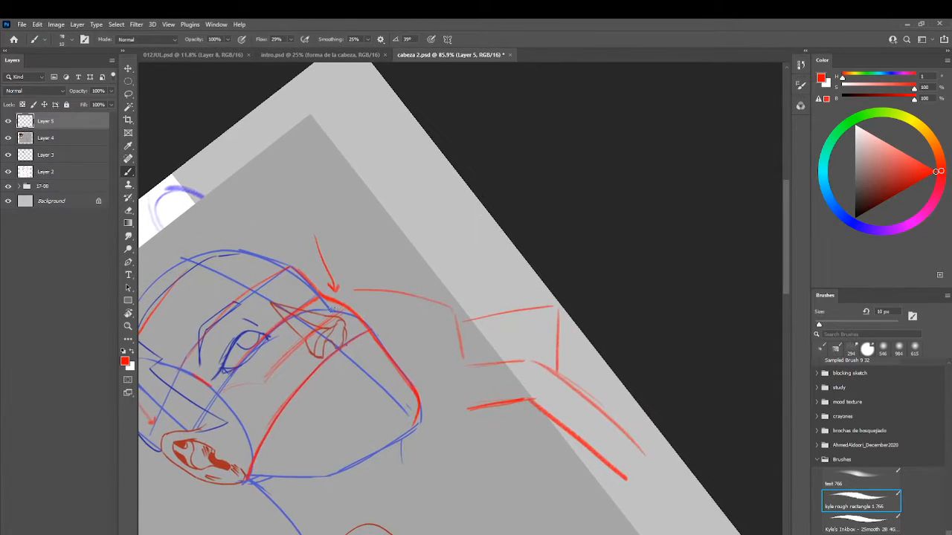
mouse_move(392, 255)
left_mouse_down()
mouse_move(481, 276)
mouse_move(463, 283)
left_mouse_up()
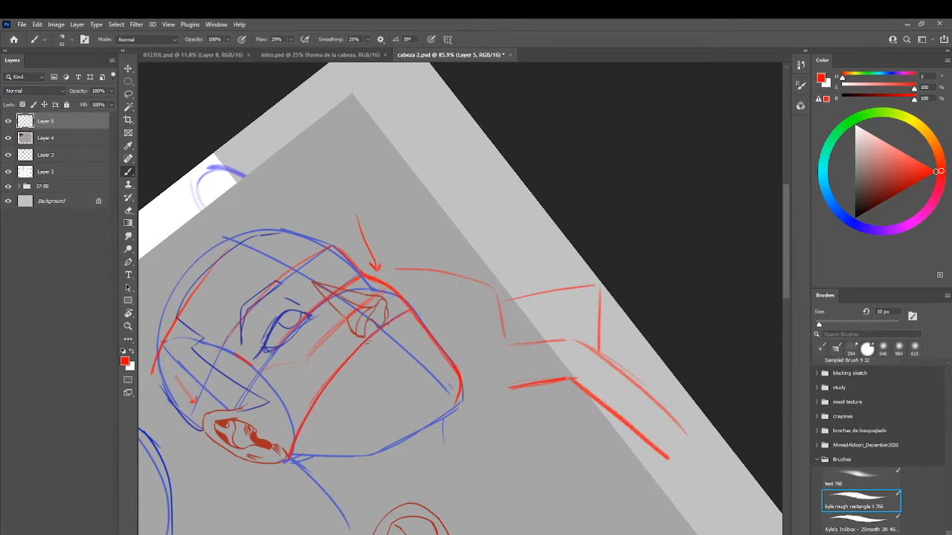
key("r")
mouse_move(340, 414)
left_mouse_down()
mouse_move(298, 313)
mouse_move(419, 206)
mouse_move(372, 336)
left_mouse_up()
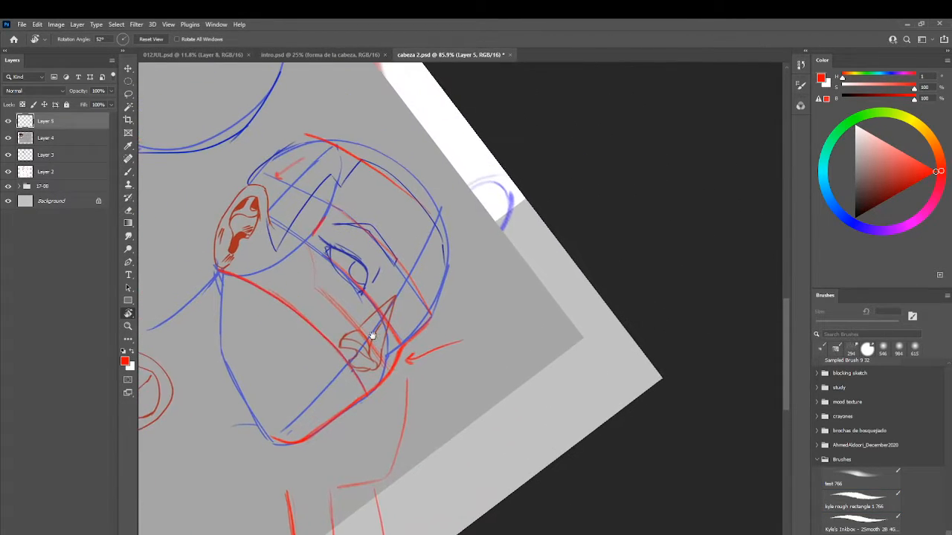
key("b")
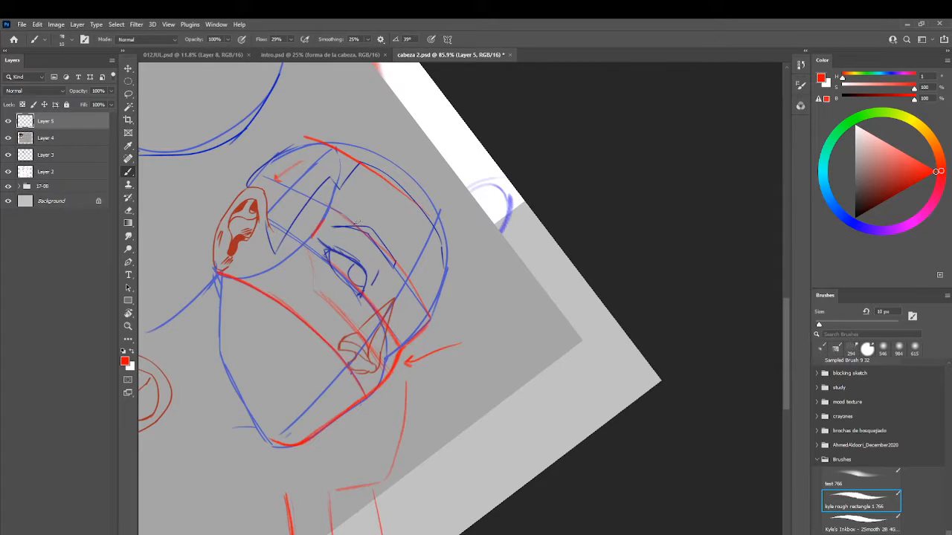
mouse_move(356, 222)
left_mouse_down()
mouse_move(439, 322)
mouse_move(421, 303)
left_mouse_up()
left_click_drag(376, 233, 421, 299)
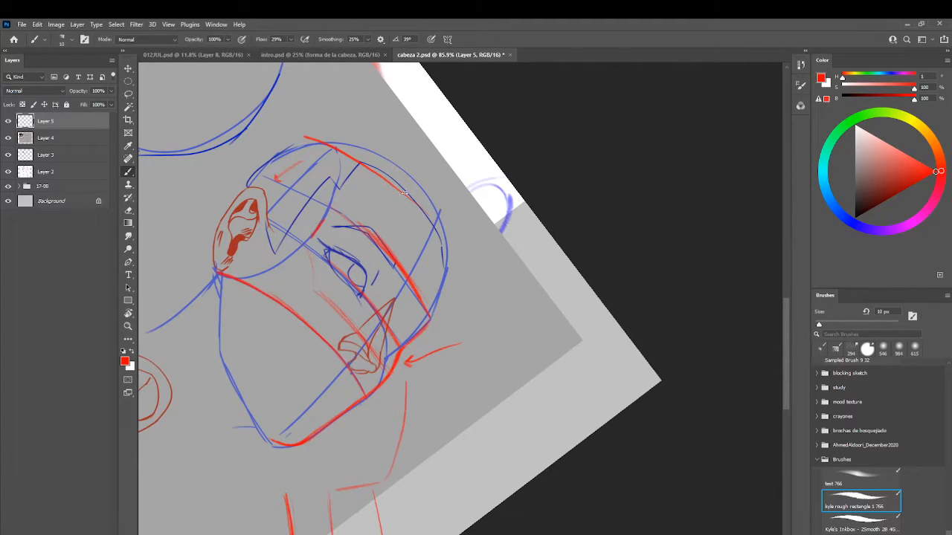
Step: Extend the red hairline across the forehead and bracket the face sections outside the far contour with ticks and connecting lines down below the chin
mouse_move(404, 193)
left_mouse_down()
mouse_move(450, 275)
mouse_move(421, 212)
mouse_move(452, 275)
mouse_move(461, 267)
mouse_move(439, 326)
left_mouse_up()
mouse_move(442, 317)
left_mouse_down()
mouse_move(427, 330)
mouse_move(440, 327)
left_mouse_up()
left_click_drag(449, 261, 461, 279)
mouse_move(431, 335)
left_mouse_down()
mouse_move(405, 385)
mouse_move(389, 387)
mouse_move(304, 497)
left_mouse_up()
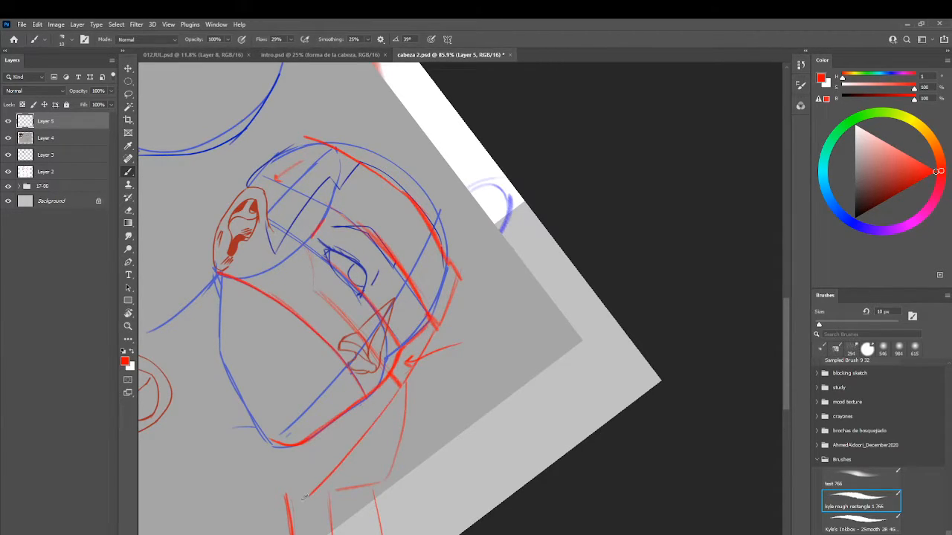
left_click_drag(255, 433, 312, 494)
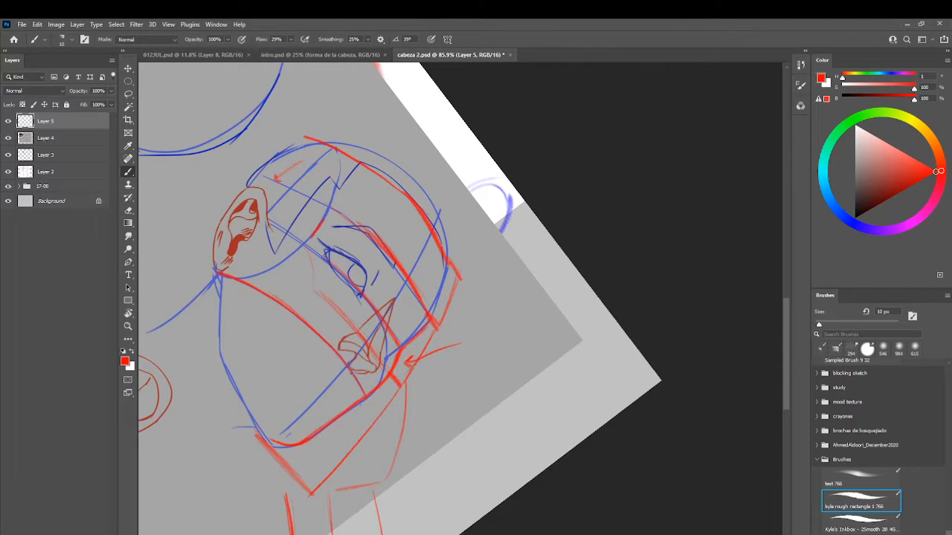
left_click_drag(262, 387, 707, 376)
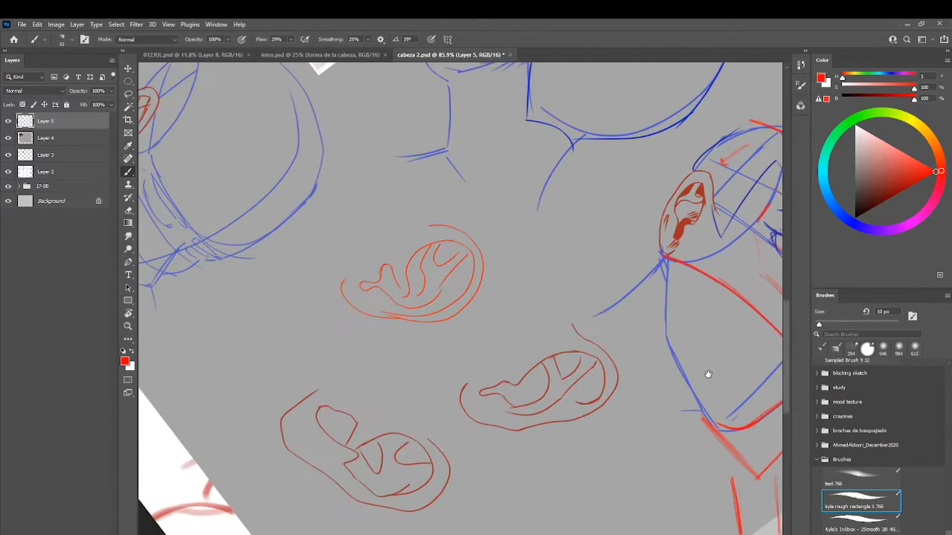
left_click_drag(452, 207, 510, 431)
left_click_drag(429, 112, 484, 433)
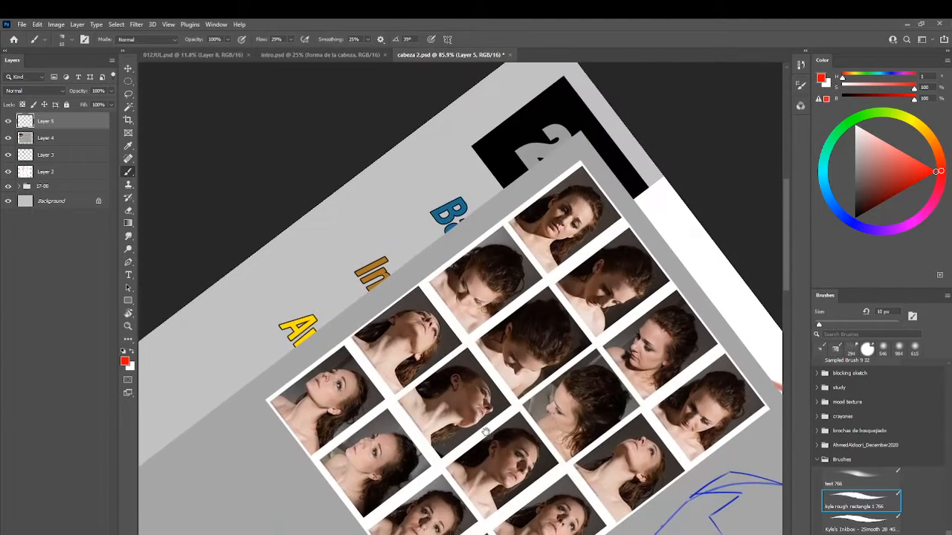
mouse_move(769, 531)
left_mouse_down()
mouse_move(469, 350)
mouse_move(380, 266)
mouse_move(248, 63)
left_mouse_up()
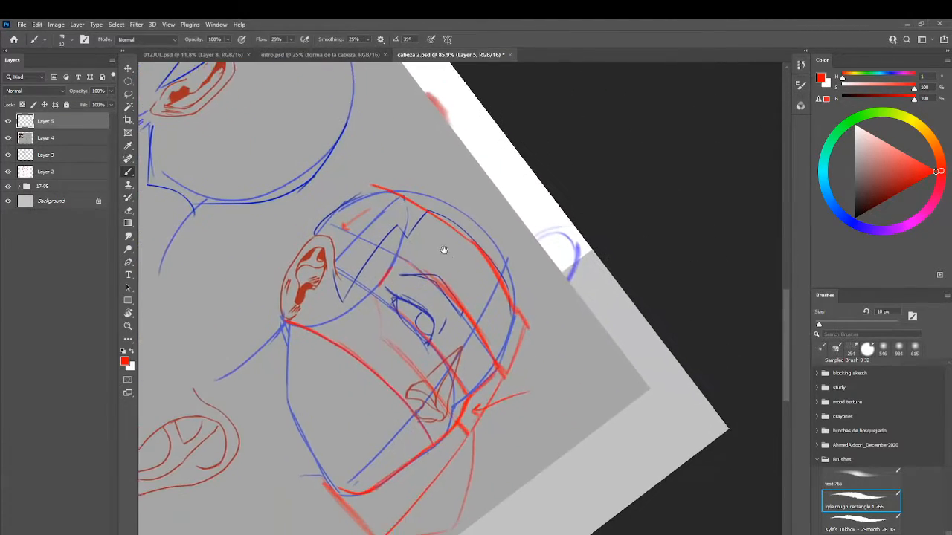
Step: Erase the red chin marks and try a shorter red jaw outline from below the ear to a raised chin
key("e")
mouse_move(316, 470)
left_mouse_down()
mouse_move(360, 516)
mouse_move(349, 472)
mouse_move(375, 454)
mouse_move(379, 472)
mouse_move(401, 483)
mouse_move(421, 476)
mouse_move(357, 446)
mouse_move(401, 468)
left_mouse_up()
key("b")
left_click_drag(340, 400, 396, 461)
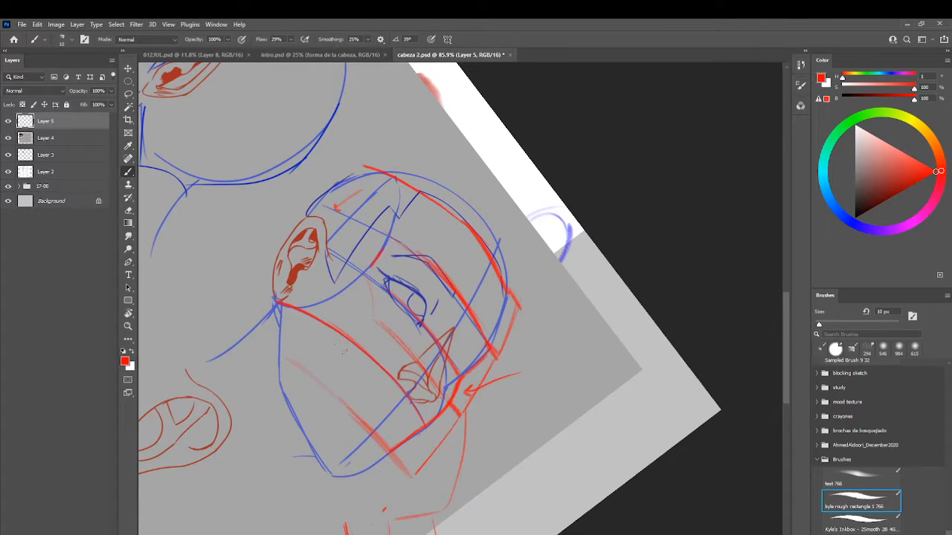
left_click_drag(293, 290, 296, 343)
mouse_move(293, 311)
left_mouse_down()
mouse_move(309, 375)
mouse_move(342, 418)
mouse_move(300, 354)
mouse_move(331, 405)
left_mouse_up()
mouse_move(303, 356)
left_mouse_down()
mouse_move(364, 443)
mouse_move(390, 447)
mouse_move(382, 442)
left_mouse_up()
key("t")
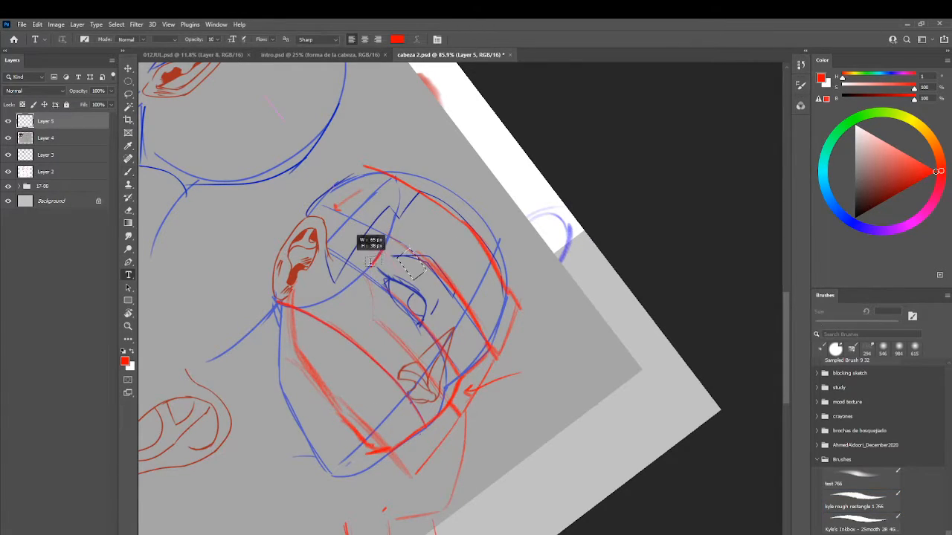
left_click(383, 251)
key("Escape")
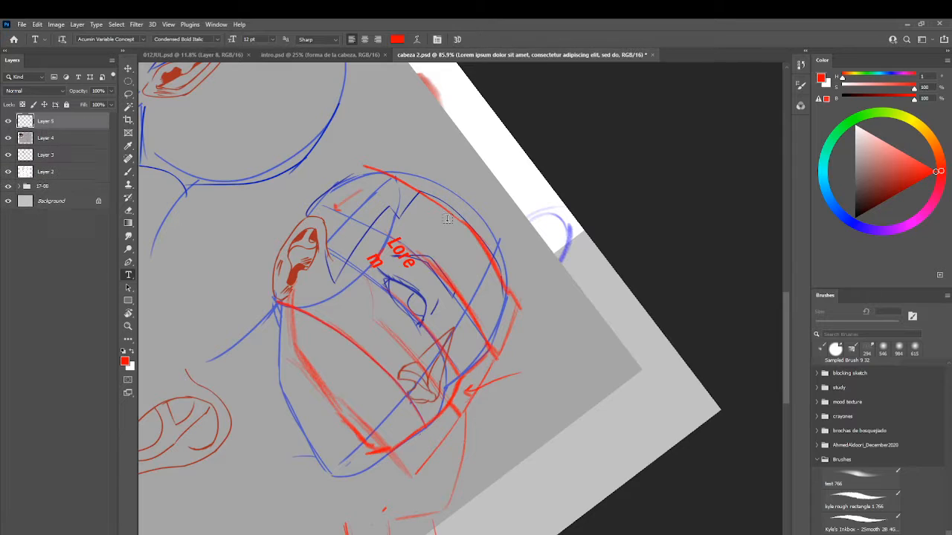
Step: Rotate the canvas to bring the head nearly upright and try a red arrow pointing at the near eye
key("e")
key("r")
mouse_move(458, 248)
left_mouse_down()
mouse_move(332, 270)
mouse_move(420, 343)
mouse_move(446, 343)
left_mouse_up()
key("z")
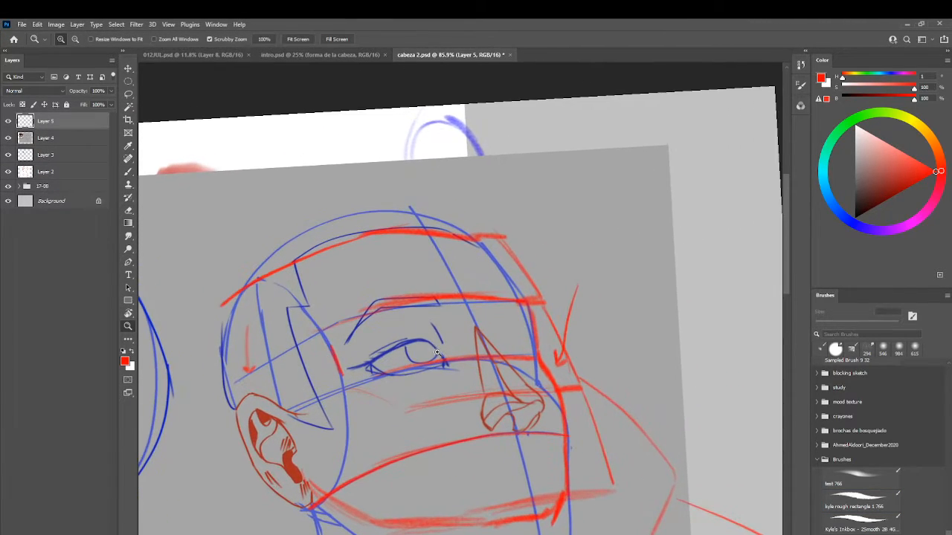
key("b")
mouse_move(402, 318)
left_mouse_down()
mouse_move(428, 407)
mouse_move(406, 314)
left_mouse_up()
key("ctrl+z")
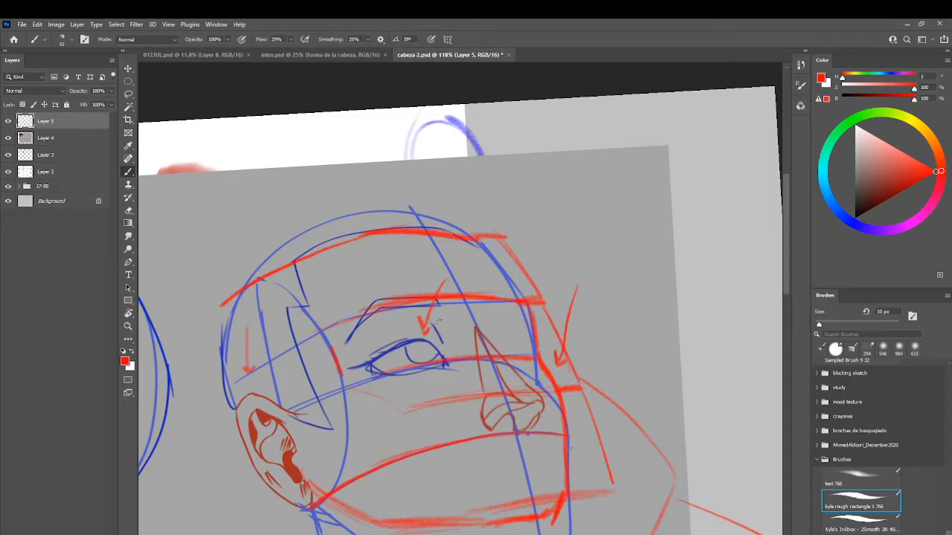
left_click_drag(433, 324, 441, 342)
Step: Erase the shortened red jaw outline between the ear and the far side of the chin
left_click_drag(484, 402, 422, 269)
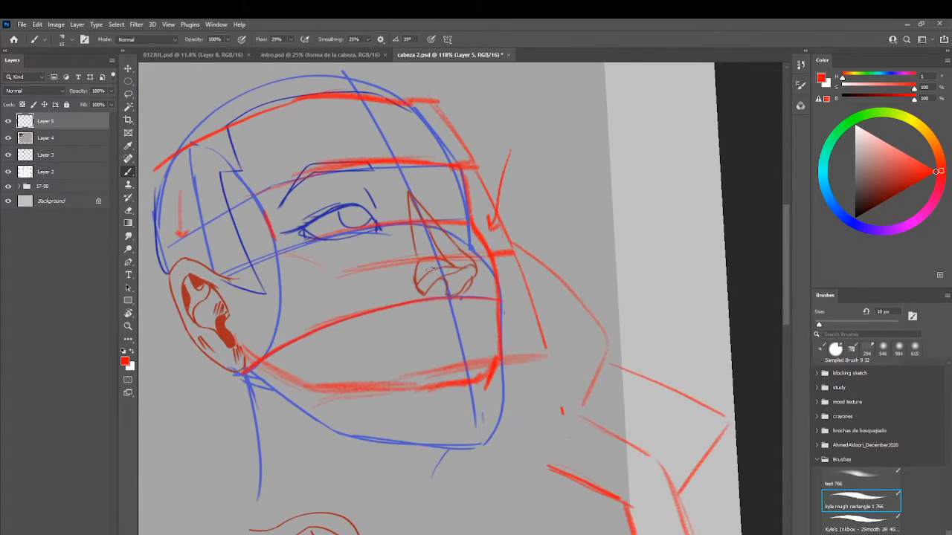
key("e")
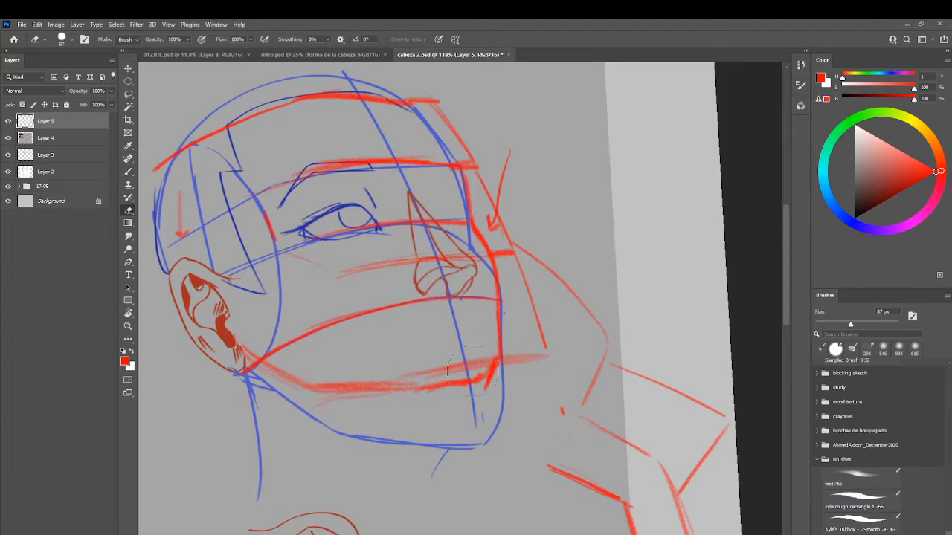
mouse_move(484, 364)
left_mouse_down()
mouse_move(480, 377)
mouse_move(381, 385)
left_mouse_up()
left_click_drag(447, 378, 488, 355)
left_click_drag(316, 386, 344, 387)
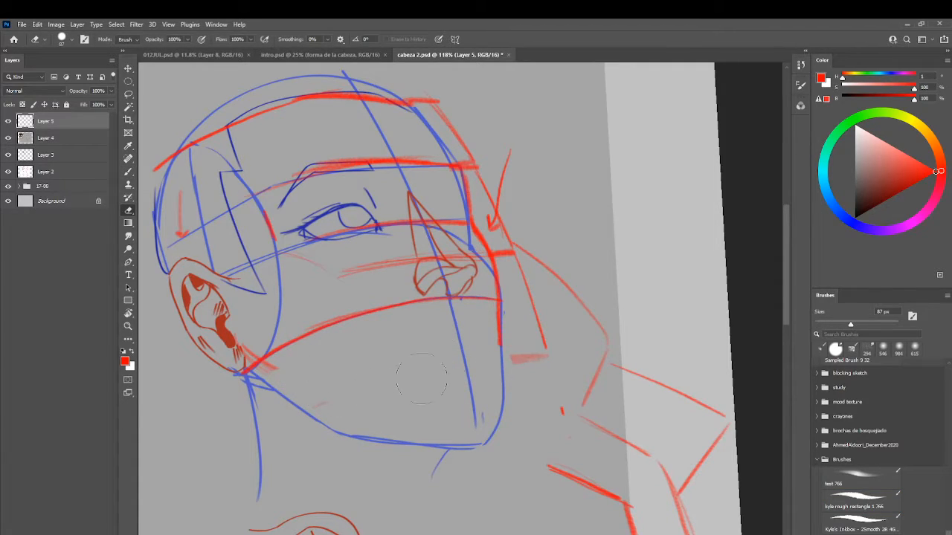
Step: Erase the red section lines outside the face below the brow and the light guide line across the cheek
mouse_move(496, 238)
left_mouse_down()
mouse_move(476, 178)
mouse_move(533, 316)
mouse_move(525, 370)
left_mouse_up()
key("b")
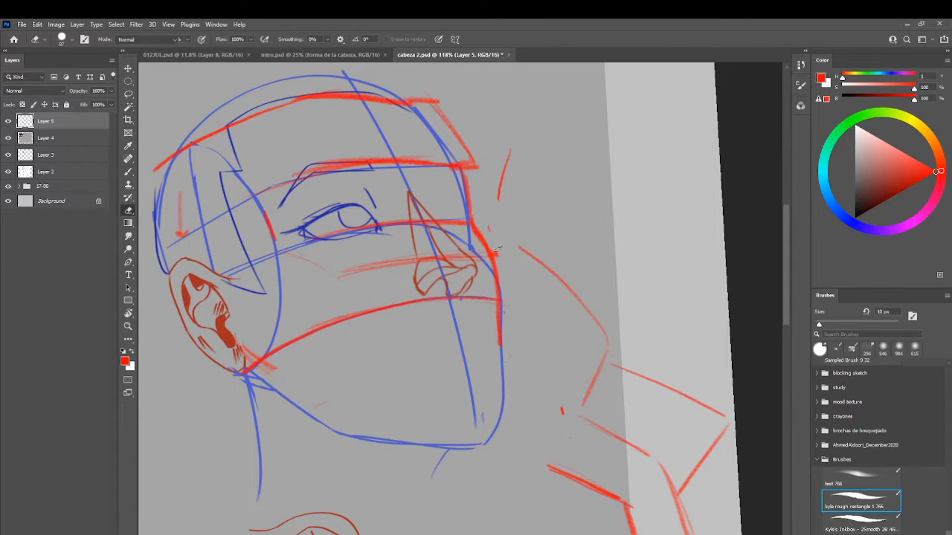
key("e")
left_click_drag(440, 257, 342, 274)
Step: Draw thick red section lines outside the face from hairline to brow, brow to nose base, and nose base to chin
key("b")
key("b")
mouse_move(479, 169)
left_mouse_down()
mouse_move(528, 297)
mouse_move(507, 306)
mouse_move(525, 305)
left_mouse_up()
left_click_drag(434, 101, 474, 170)
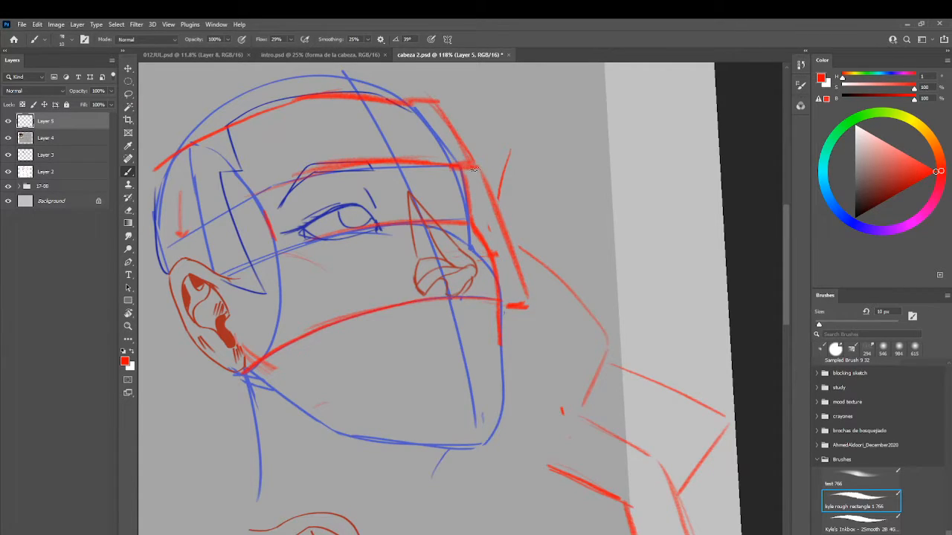
left_click_drag(528, 305, 559, 437)
mouse_move(552, 441)
left_mouse_down()
mouse_move(487, 447)
mouse_move(573, 440)
mouse_move(539, 341)
left_mouse_up()
left_click_drag(533, 304, 558, 427)
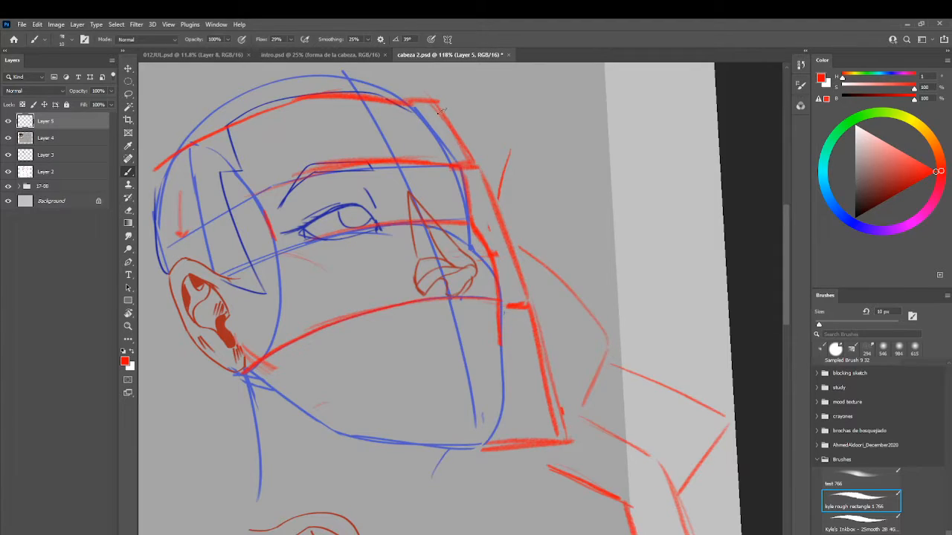
Step: Mark the nose base with a short thick red stroke and try an arrow pointing at the forehead section
mouse_move(501, 86)
left_mouse_down()
mouse_move(468, 112)
mouse_move(484, 111)
left_mouse_up()
key("ctrl+z")
key("ctrl+z")
mouse_move(462, 301)
left_mouse_down()
mouse_move(445, 299)
mouse_move(467, 301)
left_mouse_up()
left_click_drag(513, 84, 464, 120)
left_click_drag(464, 121, 483, 113)
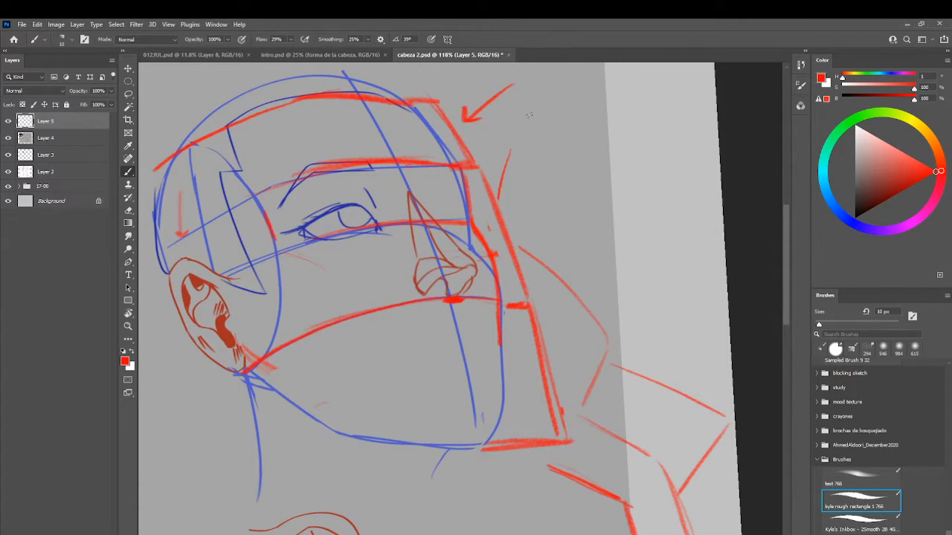
key("ctrl+z")
key("ctrl+z")
Step: Add parallel outer red lines giving the three section bars depth, and redraw the hairline higher over the forehead
mouse_move(474, 165)
left_mouse_down()
mouse_move(499, 160)
mouse_move(548, 282)
mouse_move(528, 305)
left_mouse_up()
mouse_move(554, 299)
left_mouse_down()
mouse_move(571, 341)
mouse_move(577, 440)
mouse_move(567, 441)
left_mouse_up()
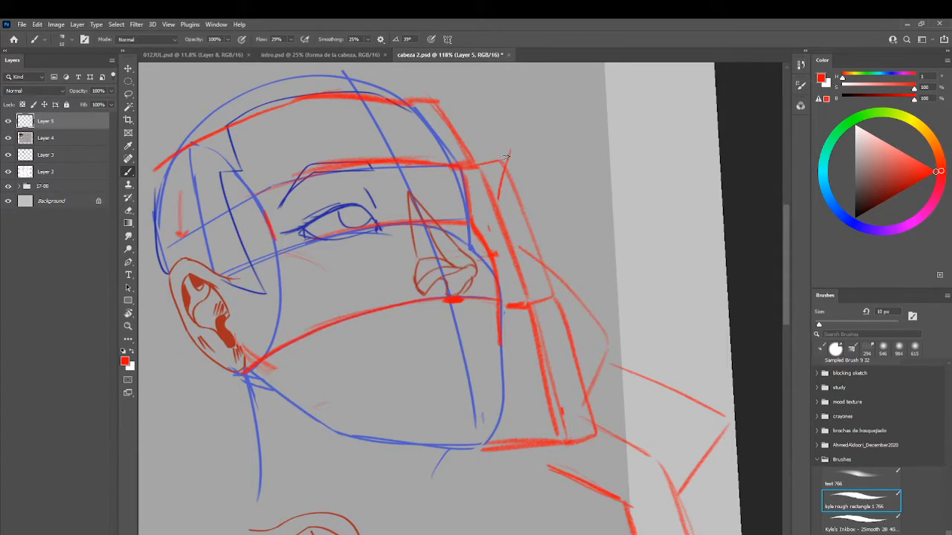
mouse_move(506, 156)
left_mouse_down()
mouse_move(448, 72)
mouse_move(302, 112)
mouse_move(360, 82)
mouse_move(255, 92)
mouse_move(223, 139)
mouse_move(324, 74)
mouse_move(397, 92)
left_mouse_up()
key("e")
key("b")
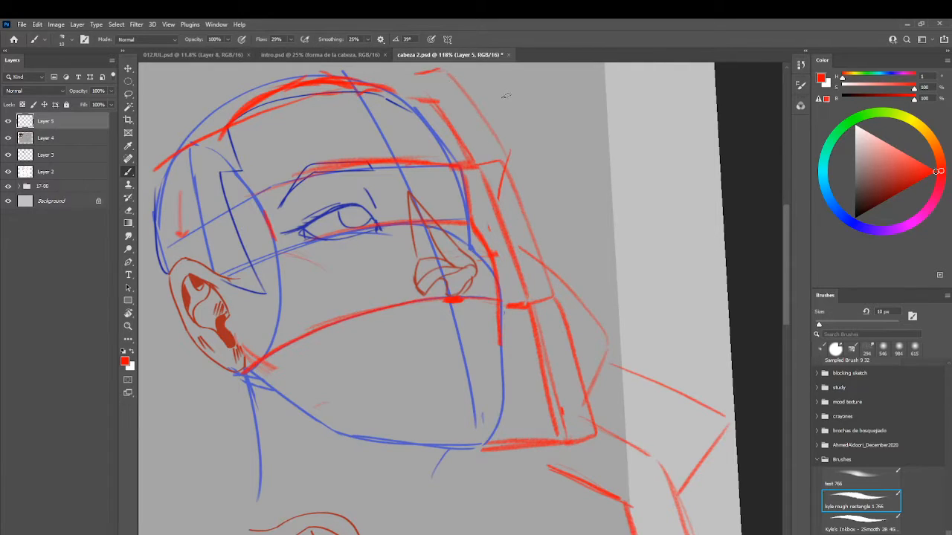
Step: Draw a pair of short red equal strokes beside each of the three facial sections
left_click_drag(502, 98, 520, 95)
mouse_move(563, 215)
left_mouse_down()
mouse_move(577, 209)
mouse_move(582, 219)
left_mouse_up()
left_click_drag(581, 346, 591, 339)
left_click_drag(595, 355, 605, 345)
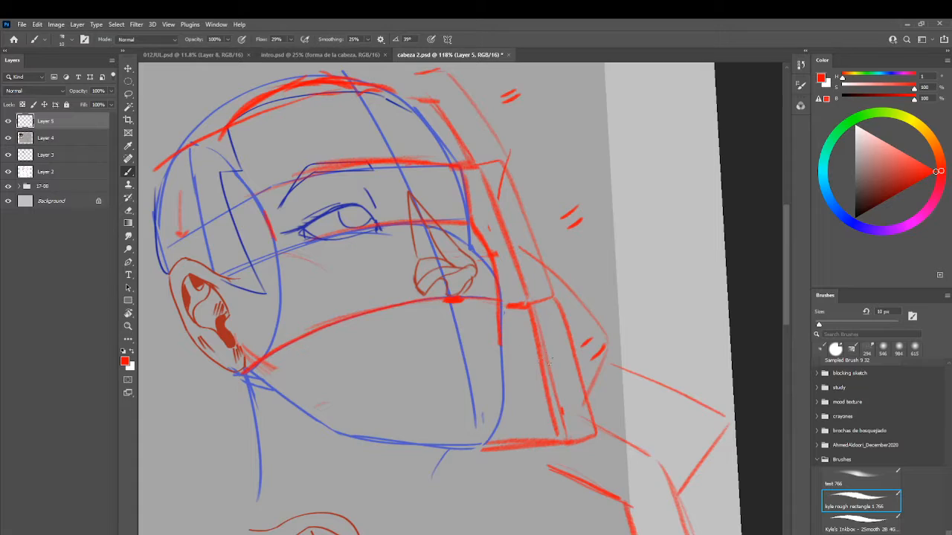
Step: Sketch faint guides down from the eye area and mark the mouth corners and lips with short red strokes below the nose
mouse_move(350, 178)
left_mouse_down()
mouse_move(288, 195)
mouse_move(348, 179)
left_mouse_up()
key("ctrl+z")
left_click_drag(475, 271, 481, 295)
mouse_move(422, 340)
left_mouse_down()
mouse_move(409, 344)
mouse_move(487, 334)
mouse_move(476, 356)
left_mouse_up()
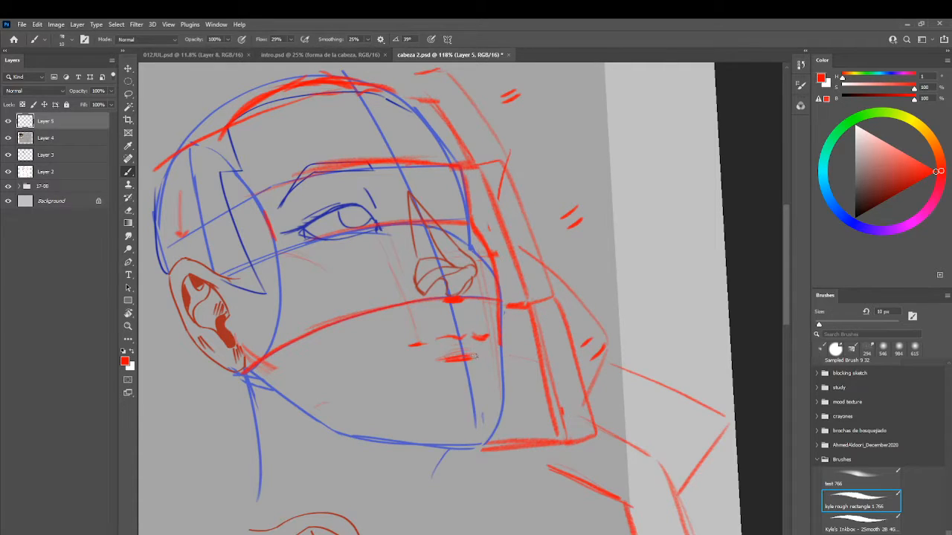
left_click_drag(444, 325, 476, 325)
mouse_move(318, 189)
left_mouse_down()
mouse_move(376, 196)
mouse_move(338, 186)
left_mouse_up()
key("ctrl+z")
Step: Rotate the canvas and trace the jaw in red from below the ear along the underside to the chin
key("r")
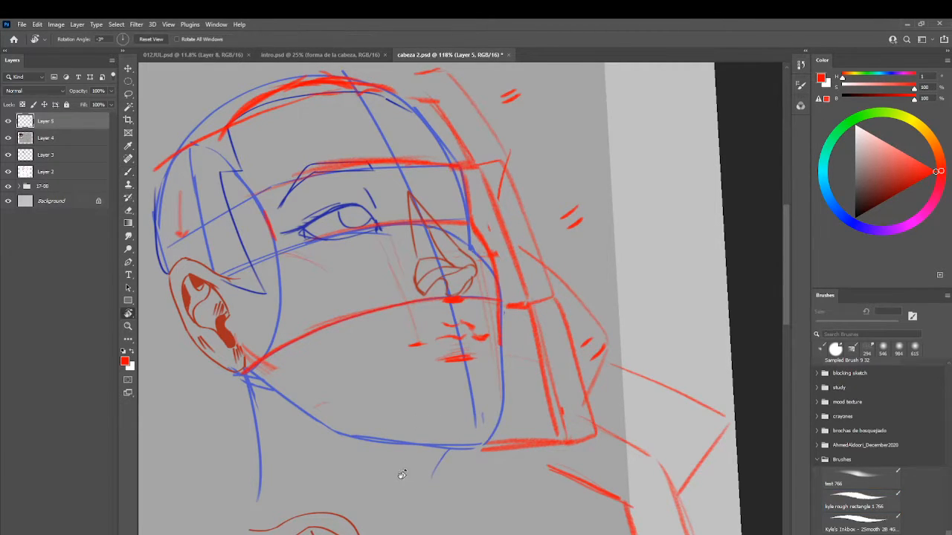
mouse_move(399, 417)
left_mouse_down()
mouse_move(325, 425)
mouse_move(284, 308)
left_mouse_up()
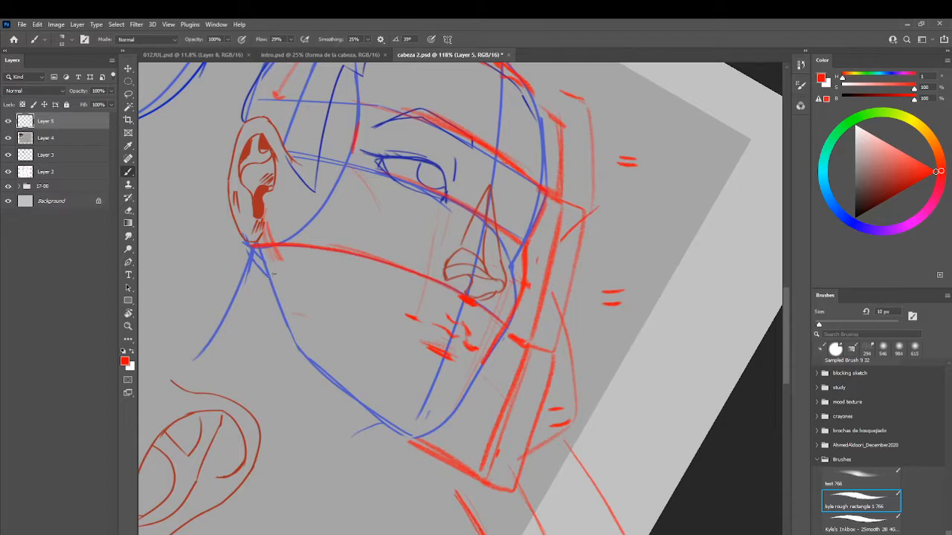
mouse_move(274, 274)
left_mouse_down()
mouse_move(320, 360)
mouse_move(312, 357)
left_mouse_up()
left_click_drag(275, 298, 326, 369)
mouse_move(290, 323)
left_mouse_down()
mouse_move(380, 421)
mouse_move(371, 411)
left_mouse_up()
left_click_drag(308, 346, 379, 418)
mouse_move(339, 393)
left_mouse_down()
mouse_move(421, 437)
mouse_move(454, 411)
left_mouse_up()
mouse_move(376, 403)
left_mouse_down()
mouse_move(415, 434)
mouse_move(365, 416)
mouse_move(439, 421)
left_mouse_up()
Step: Erase the rough chin end of the jaw line, then redraw and thicken it around the chin and up the far cheek
key("e")
key("b")
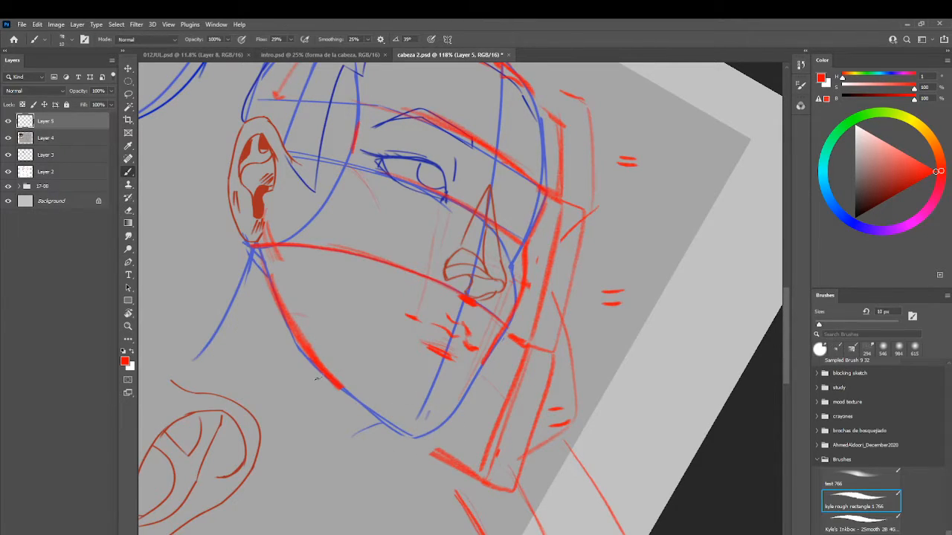
left_click_drag(318, 378, 390, 425)
mouse_move(340, 391)
left_mouse_down()
mouse_move(401, 426)
mouse_move(461, 407)
left_mouse_up()
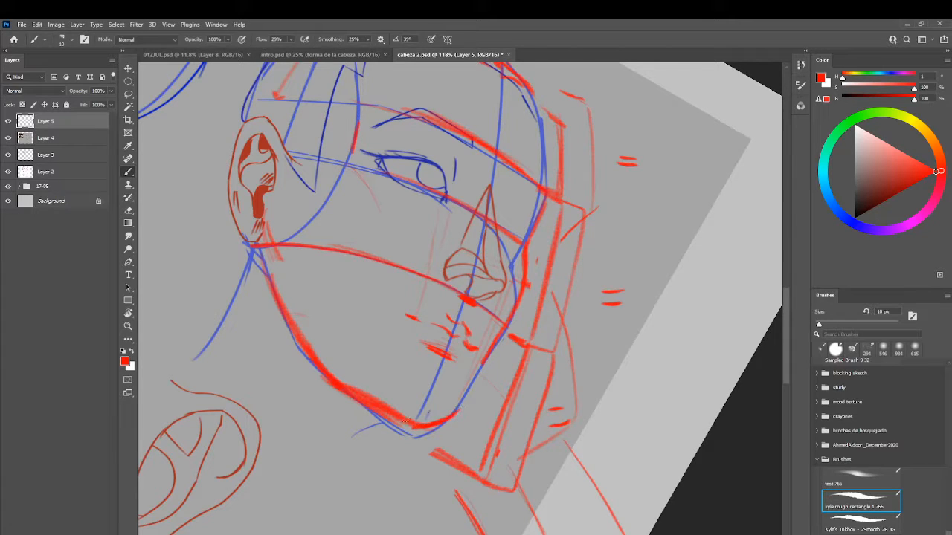
mouse_move(407, 424)
left_mouse_down()
mouse_move(473, 393)
mouse_move(493, 354)
left_mouse_up()
key("r")
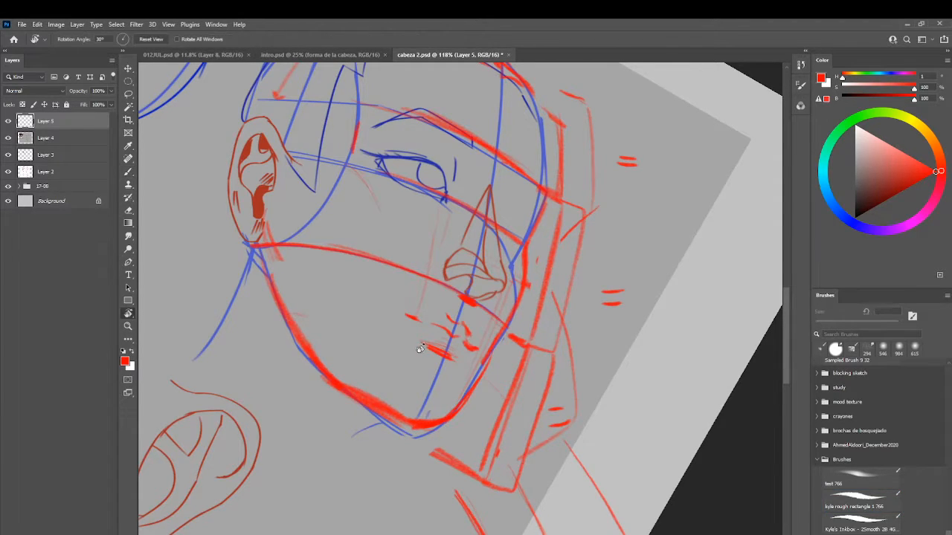
mouse_move(421, 349)
left_mouse_down()
mouse_move(402, 386)
mouse_move(349, 327)
mouse_move(374, 367)
left_mouse_up()
key("e")
key("b")
left_click_drag(319, 322, 381, 402)
Step: Rotate the canvas back and trace the far forehead contour in red from the hairline down to the brow
key("r")
mouse_move(411, 296)
left_mouse_down()
mouse_move(404, 213)
mouse_move(374, 232)
left_mouse_up()
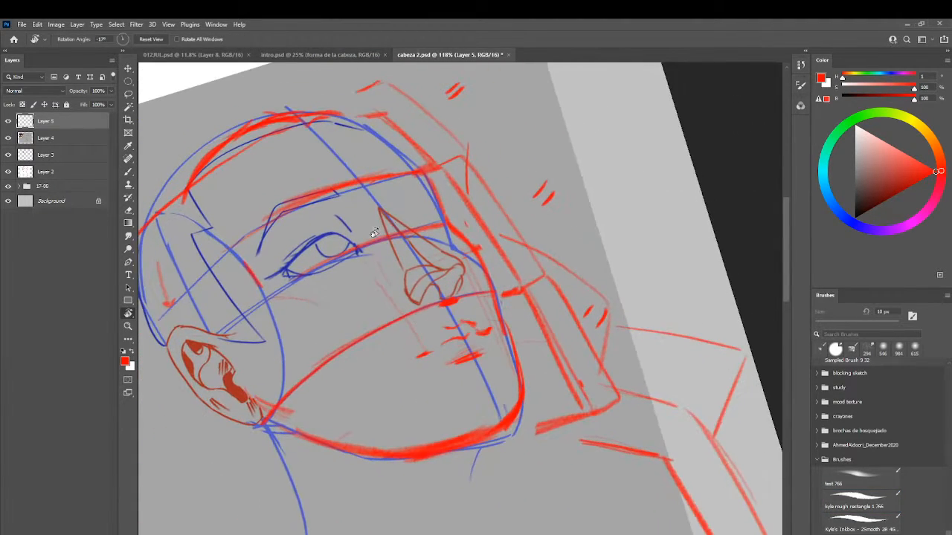
key("b")
left_click_drag(439, 201, 413, 173)
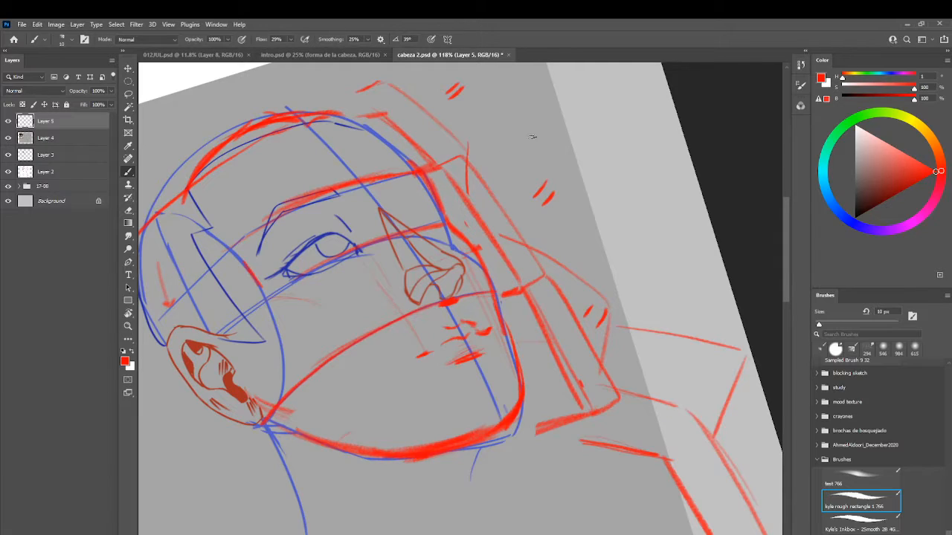
left_click_drag(347, 116, 424, 172)
key("ctrl+z")
left_click_drag(348, 117, 428, 180)
Step: Erase the thick red jaw underside and redraw it as a cleaner, thinner line from below the ear to the chin
mouse_move(188, 474)
left_mouse_down()
mouse_move(239, 528)
mouse_move(339, 534)
left_mouse_up()
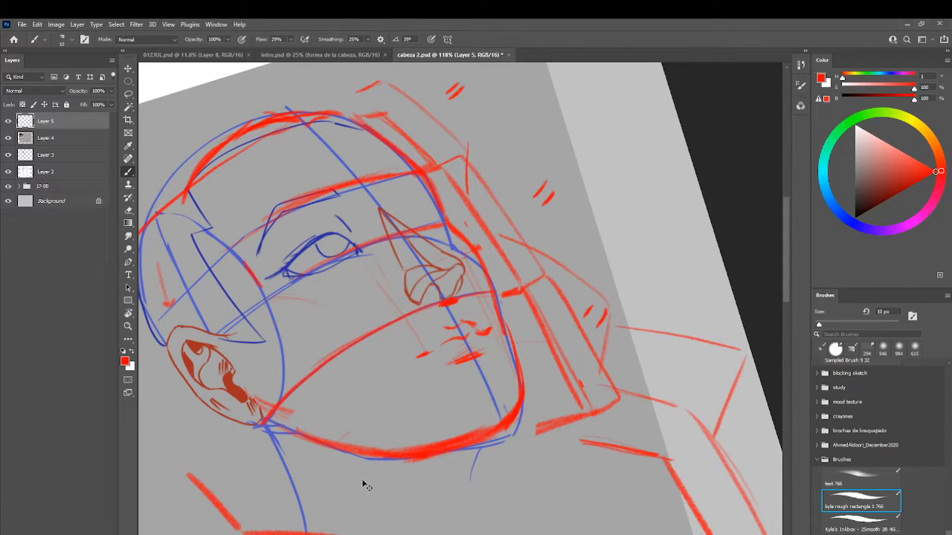
key("ctrl+z")
key("e")
mouse_move(298, 443)
left_mouse_down()
mouse_move(453, 453)
mouse_move(376, 445)
left_mouse_up()
key("b")
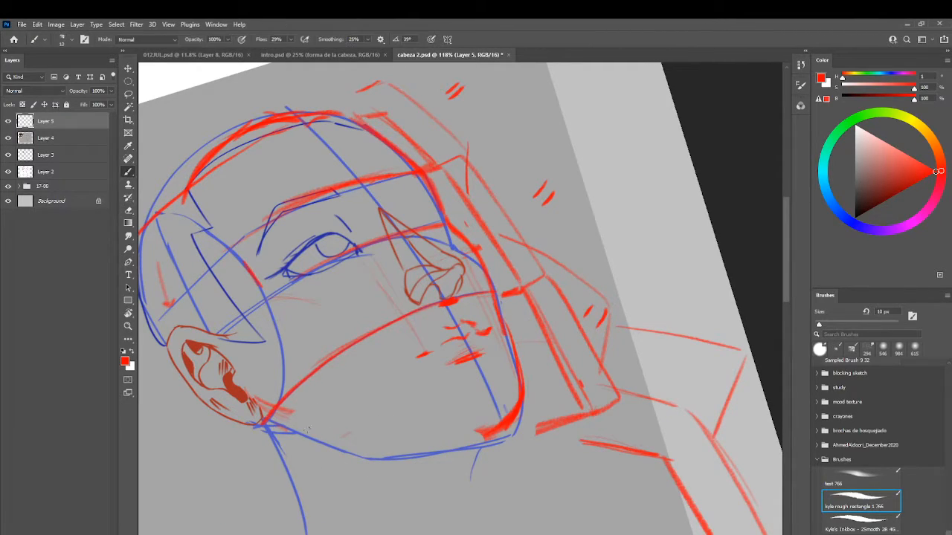
mouse_move(285, 426)
left_mouse_down()
mouse_move(405, 459)
mouse_move(342, 449)
mouse_move(376, 459)
mouse_move(433, 449)
left_mouse_up()
left_click_drag(354, 450, 482, 436)
left_click_drag(402, 449, 493, 430)
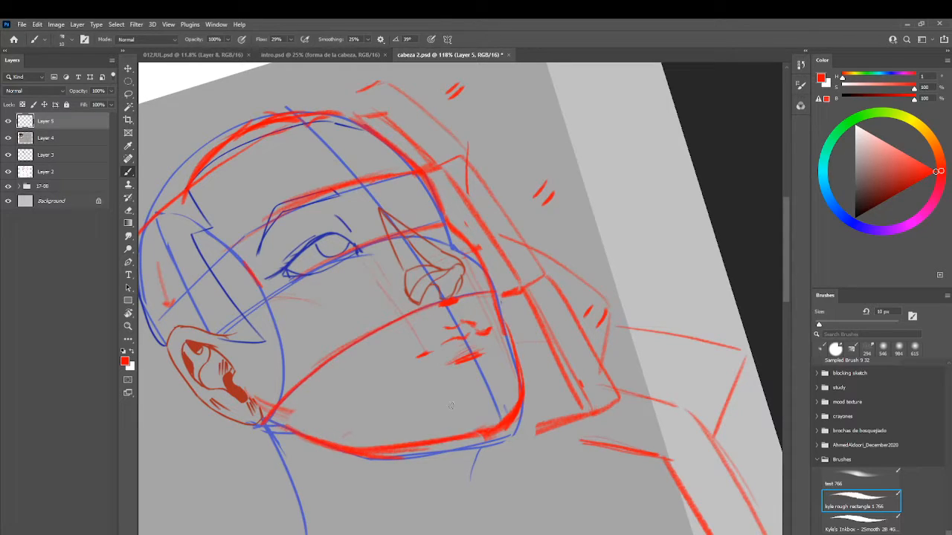
key("e")
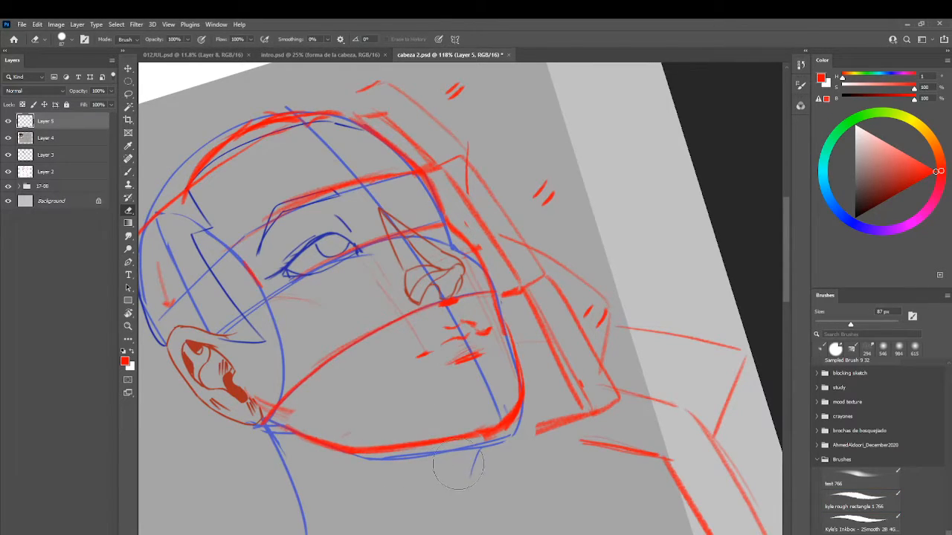
key("b")
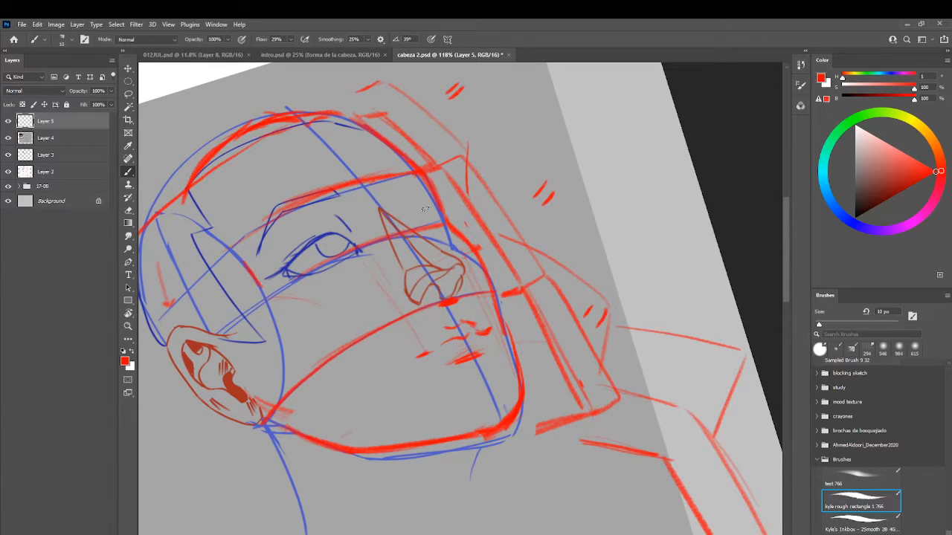
Step: Sketch the far eye in red beyond the nose bridge and outline the near eye's iris in red
mouse_move(414, 213)
left_mouse_down()
mouse_move(443, 219)
mouse_move(443, 236)
mouse_move(412, 218)
mouse_move(400, 224)
mouse_move(425, 198)
mouse_move(395, 200)
mouse_move(355, 239)
mouse_move(424, 202)
mouse_move(437, 208)
mouse_move(405, 214)
mouse_move(424, 208)
mouse_move(416, 198)
mouse_move(429, 219)
mouse_move(412, 201)
mouse_move(431, 227)
left_mouse_up()
key("e")
key("b")
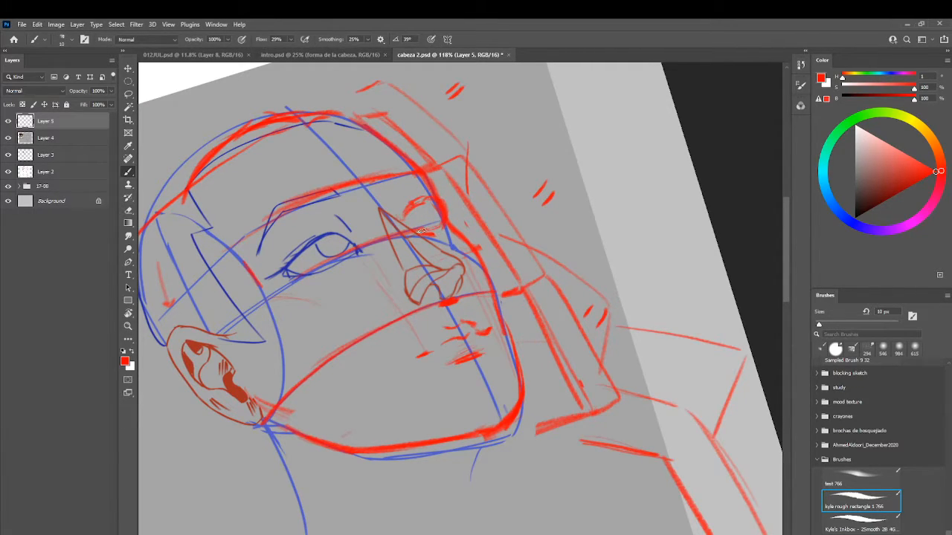
mouse_move(315, 238)
left_mouse_down()
mouse_move(345, 233)
mouse_move(320, 234)
mouse_move(327, 254)
mouse_move(310, 238)
mouse_move(351, 250)
left_mouse_up()
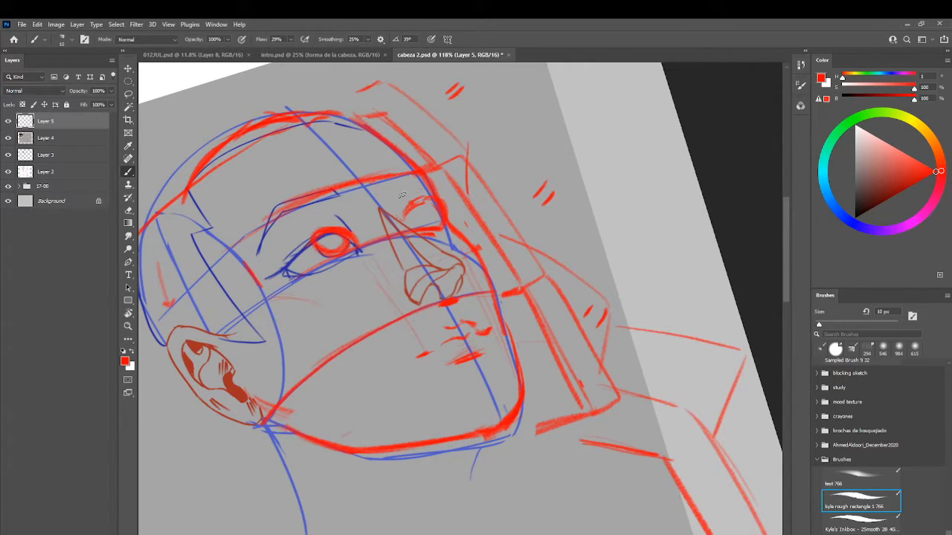
Step: Complete the far eye's red iris and pupil, mark the near eye's pupil, and rotate the canvas back upright
mouse_move(439, 217)
left_mouse_down()
mouse_move(394, 210)
mouse_move(410, 199)
mouse_move(391, 215)
mouse_move(418, 194)
left_mouse_up()
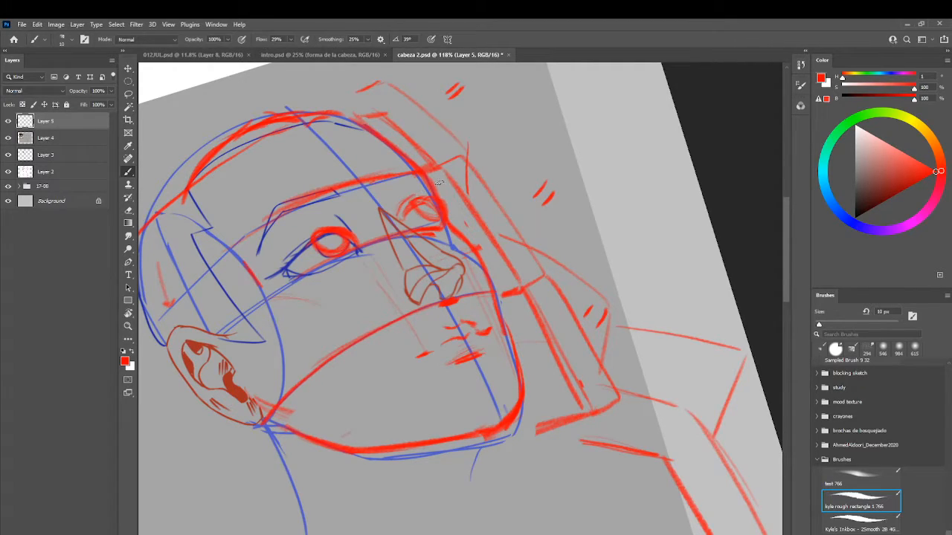
mouse_move(330, 232)
left_mouse_down()
mouse_move(332, 242)
mouse_move(350, 236)
left_mouse_up()
left_click_drag(447, 199, 424, 212)
key("r")
left_click_drag(439, 384, 394, 415)
left_click_drag(404, 209, 398, 260)
key("b")
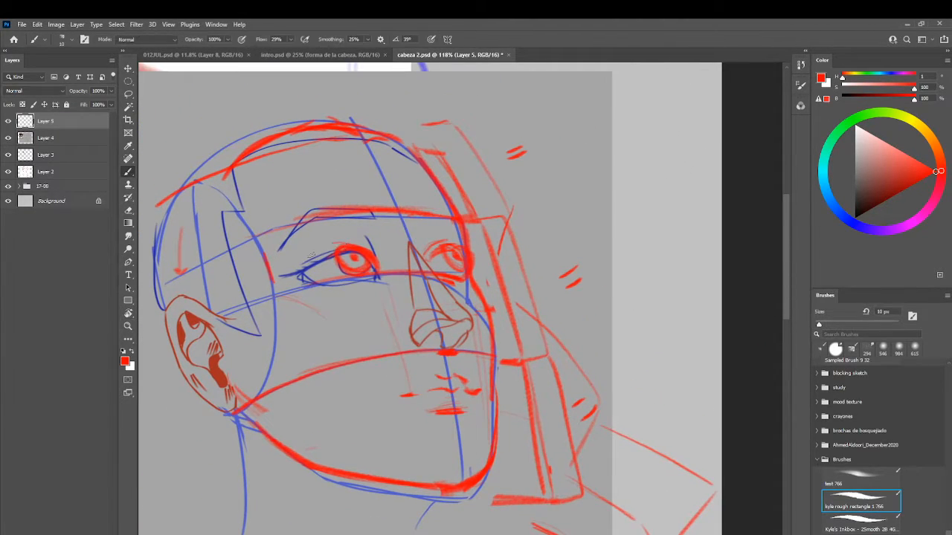
Step: Draw a small red arrow pointing down at the top of the three-quarter head's forehead
key("z")
mouse_move(458, 300)
left_mouse_down()
mouse_move(417, 301)
mouse_move(517, 311)
mouse_move(555, 327)
left_mouse_up()
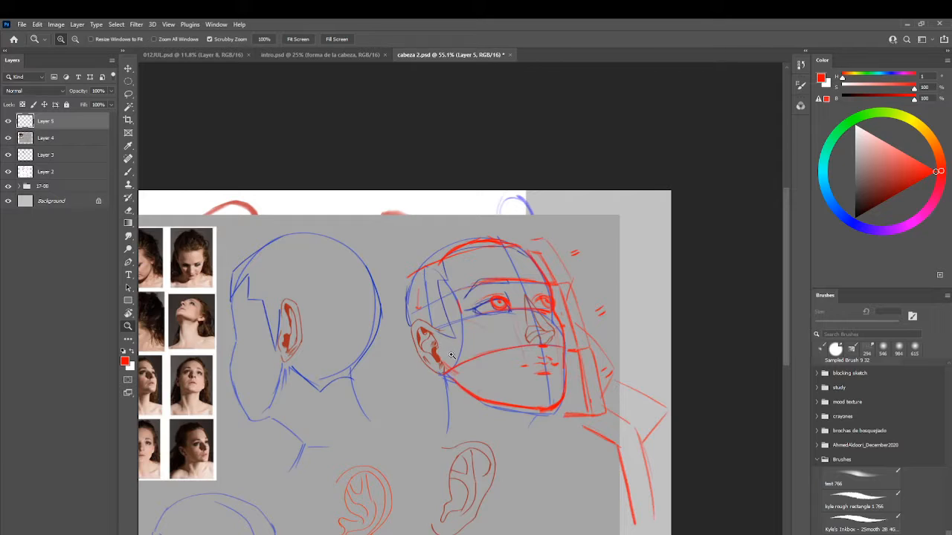
left_click_drag(460, 365, 475, 275)
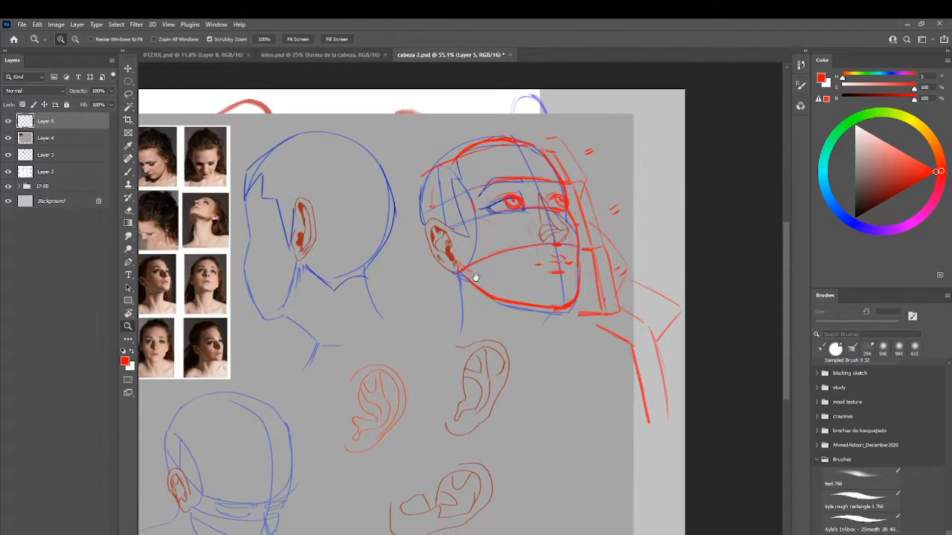
key("b")
key("z")
mouse_move(544, 253)
left_mouse_down()
mouse_move(561, 284)
mouse_move(469, 291)
mouse_move(416, 322)
left_mouse_up()
key("b")
mouse_move(479, 137)
left_mouse_down()
mouse_move(518, 406)
mouse_move(543, 439)
mouse_move(566, 301)
mouse_move(520, 136)
left_mouse_up()
key("ctrl+z")
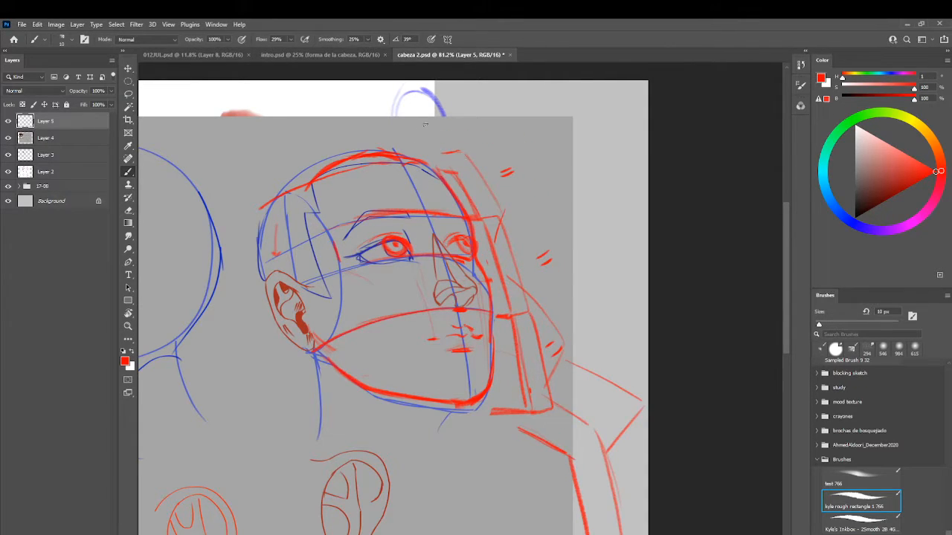
left_click_drag(425, 125, 414, 152)
left_click_drag(408, 137, 415, 154)
left_click_drag(472, 400, 456, 402)
Step: Bring the reference sheet of ears, mouths and a front-view face into the document as a new layer
key("super+shift+s")
left_click_drag(231, 117, 580, 477)
key("ctrl+shift+alt+n")
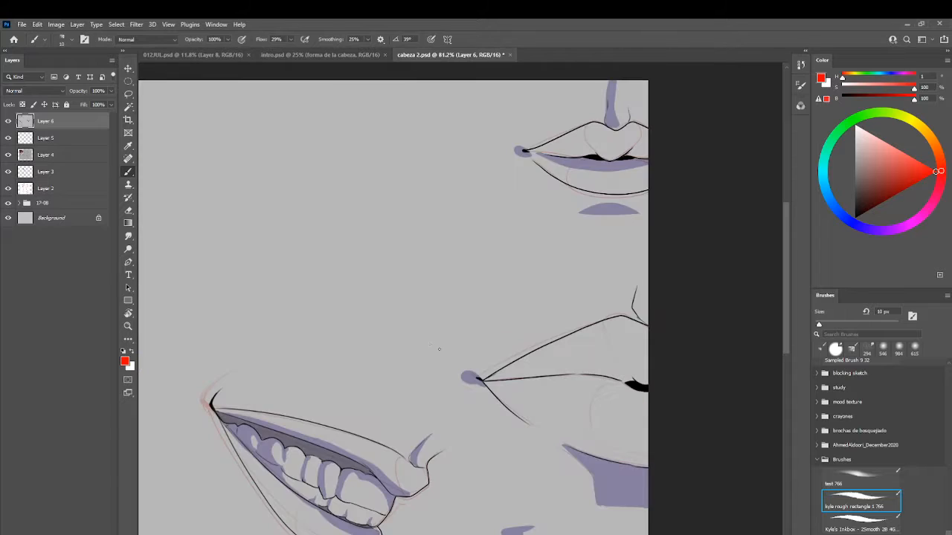
Step: Scale down the pasted reference sheet and center it over the head drawings
key("z")
left_click_drag(473, 374, 414, 334)
left_click_drag(452, 461, 525, 391)
key("ctrl+r")
key("ctrl+r")
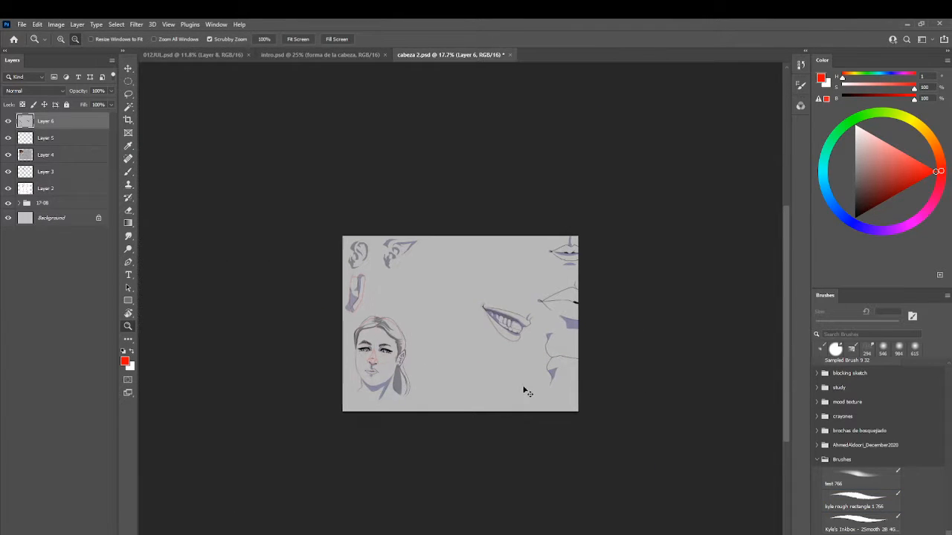
key("ctrl+f")
key("ctrl+t")
key("Escape")
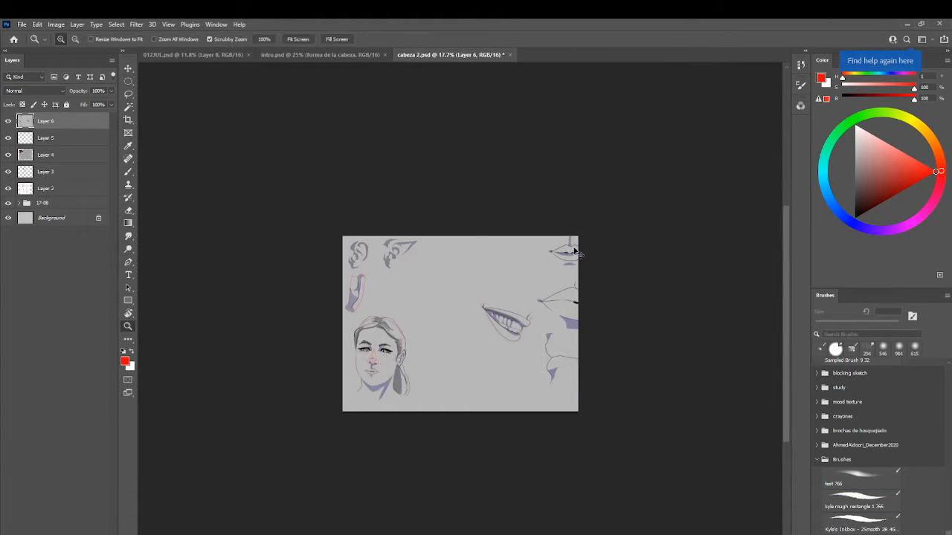
key("ctrl+t")
left_click_drag(603, 236, 505, 302)
left_click_drag(472, 345, 507, 309)
key("Return")
Step: Add a new empty layer above the reference sheet and enlarge the workspace by hiding the side panels
key("z")
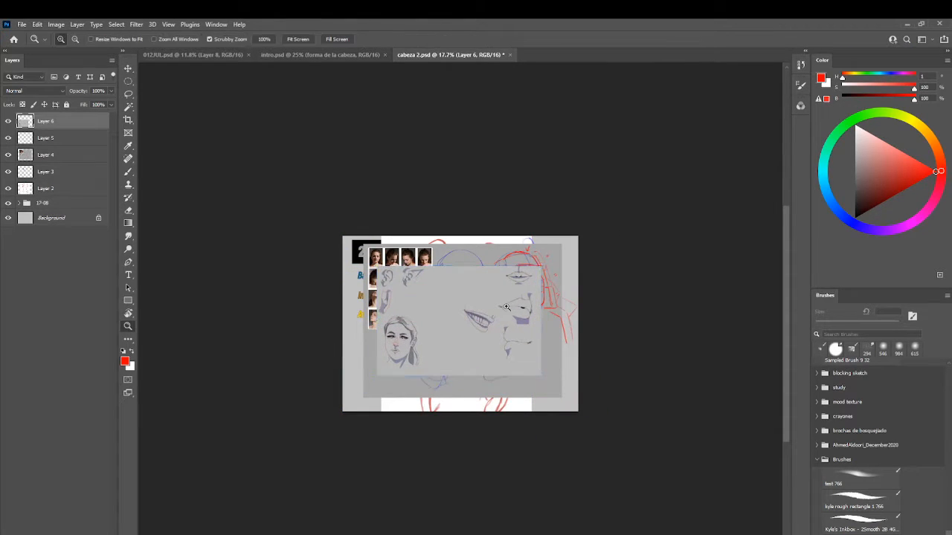
key("ctrl+shift+n")
left_click(567, 192)
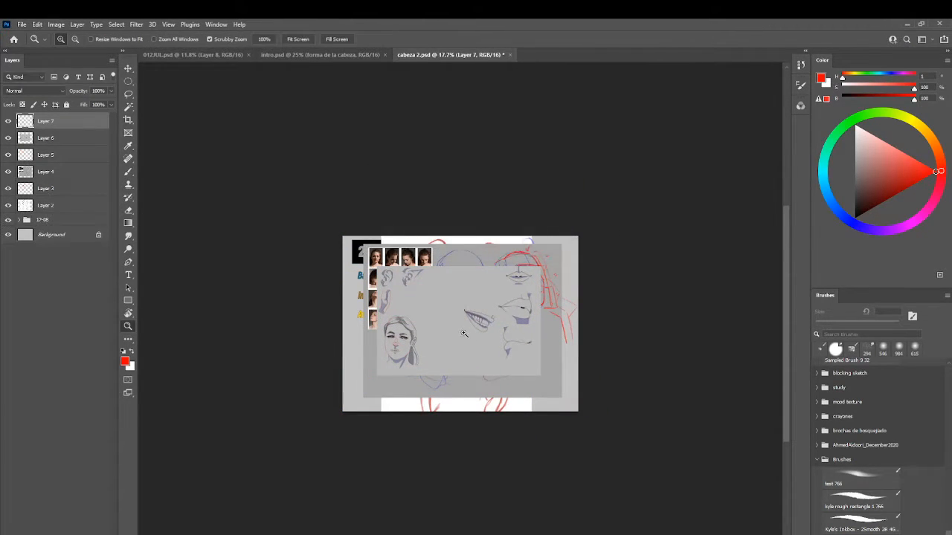
mouse_move(460, 333)
left_mouse_down()
mouse_move(514, 393)
mouse_move(493, 402)
mouse_move(543, 400)
left_mouse_up()
key("b")
key("Tab")
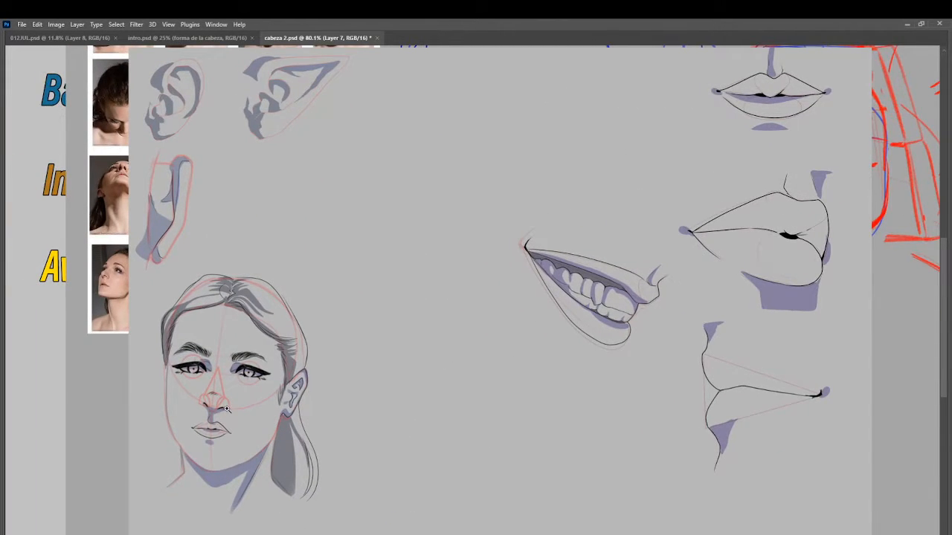
Step: Try marking the nose of the front-view face with red strokes
left_click_drag(226, 409, 253, 429)
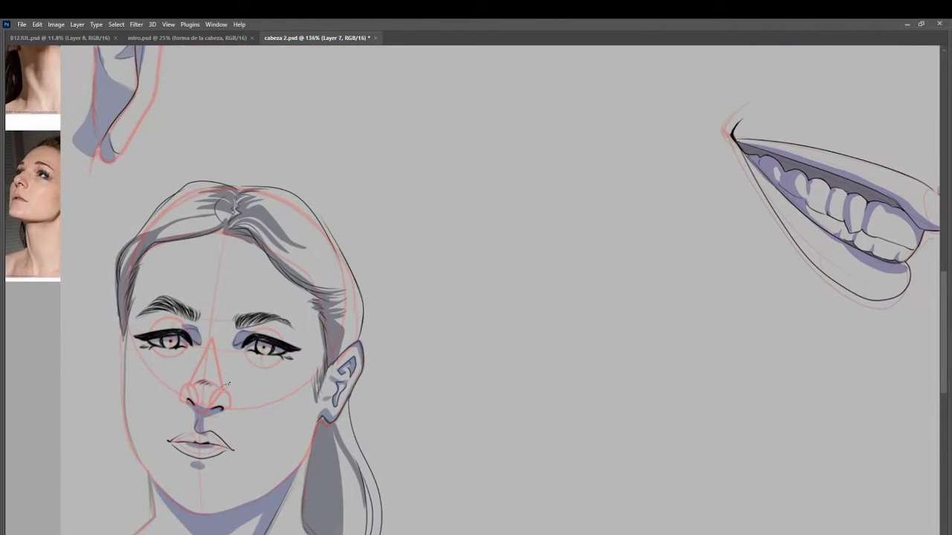
left_click_drag(250, 354, 226, 381)
mouse_move(228, 367)
left_mouse_down()
mouse_move(224, 383)
mouse_move(236, 379)
left_mouse_up()
key("ctrl+z")
key("ctrl+z")
Step: Sketch a vertical red guide and a profile of receding lips and chin below the smiling mouth
left_click_drag(405, 386, 375, 369)
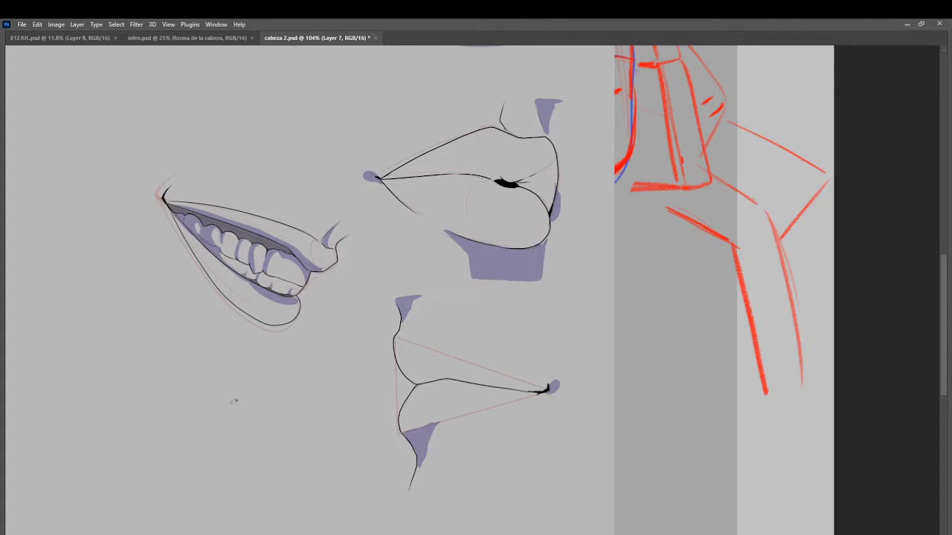
left_click_drag(230, 383, 268, 413)
left_click_drag(228, 343, 228, 491)
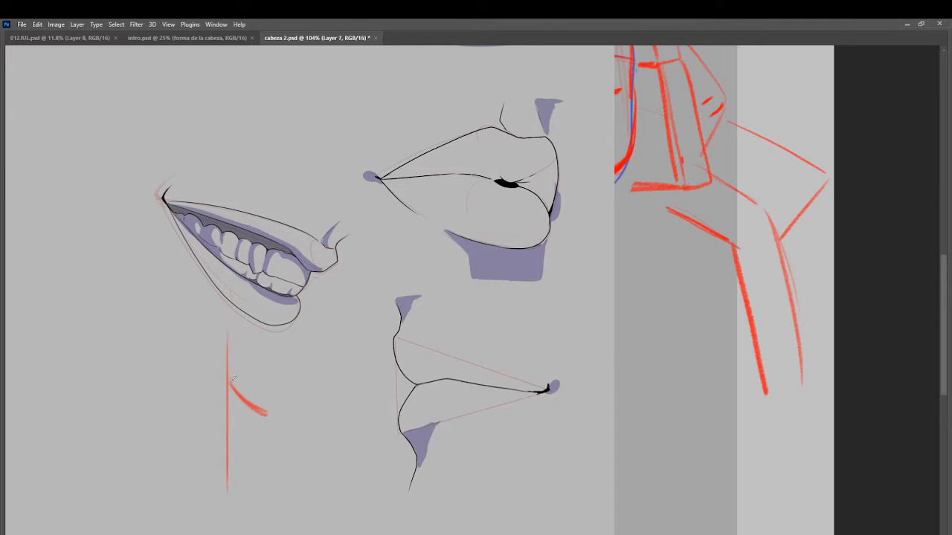
left_click_drag(230, 380, 249, 339)
mouse_move(265, 416)
left_mouse_down()
mouse_move(252, 456)
mouse_move(284, 483)
mouse_move(265, 460)
mouse_move(279, 491)
mouse_move(253, 527)
mouse_move(250, 514)
mouse_move(264, 516)
mouse_move(249, 516)
mouse_move(261, 534)
left_mouse_up()
key("e")
key("b")
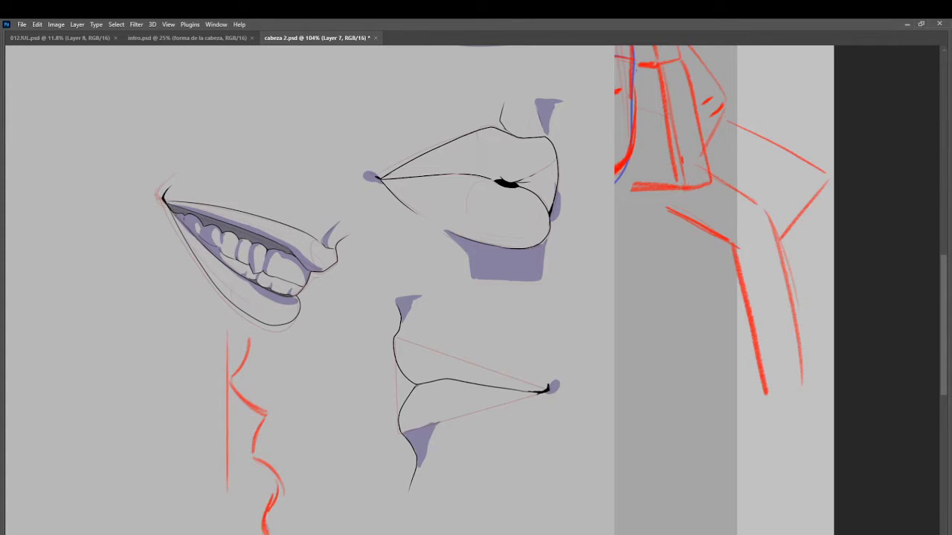
Step: Add the mouth line, upper lip edge, lip corner and lower lip edge to the red profile mouth
left_click_drag(266, 415, 315, 414)
left_click_drag(277, 395, 311, 409)
left_click_drag(272, 450, 301, 432)
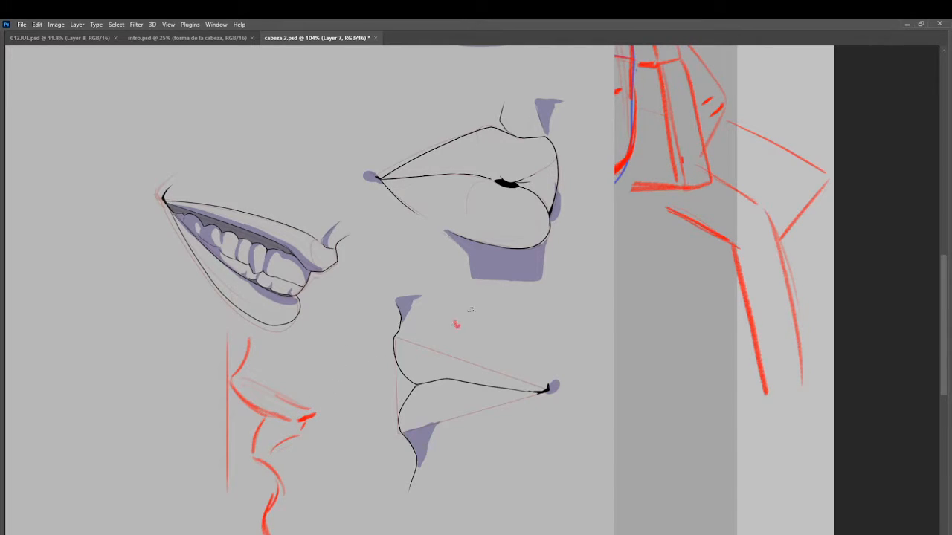
Step: Mark the inked profile mouth as the correct example with a red check mark above it
left_click_drag(454, 320, 470, 308)
left_click_drag(418, 267, 447, 332)
mouse_move(442, 416)
left_mouse_down()
mouse_move(354, 356)
mouse_move(446, 396)
left_mouse_up()
mouse_move(341, 475)
left_mouse_down()
mouse_move(512, 437)
mouse_move(524, 425)
left_mouse_up()
key("ctrl+z")
Step: Draw red arrows along the upper and lower edges of the profile lips, converging on the mouth corner
key("Tab")
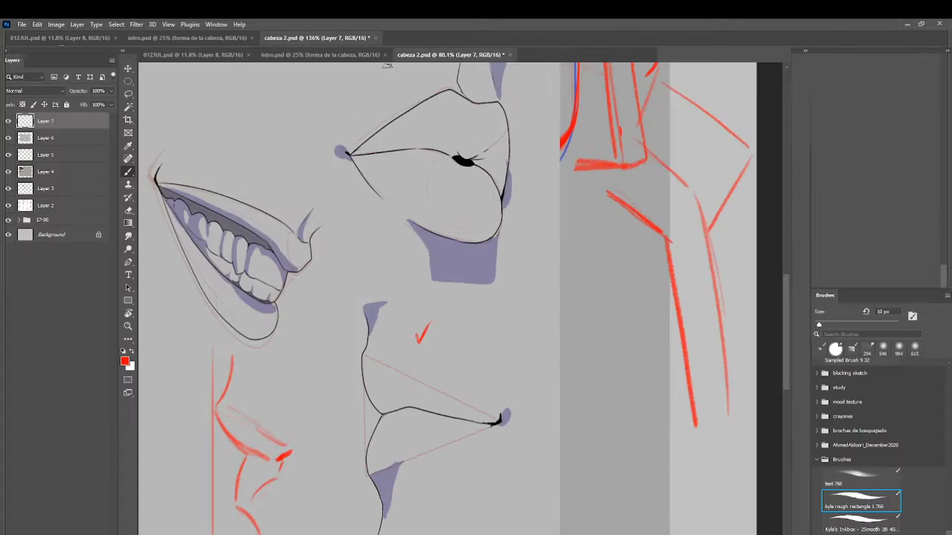
key("Tab")
left_click_drag(430, 364, 397, 346)
key("Tab")
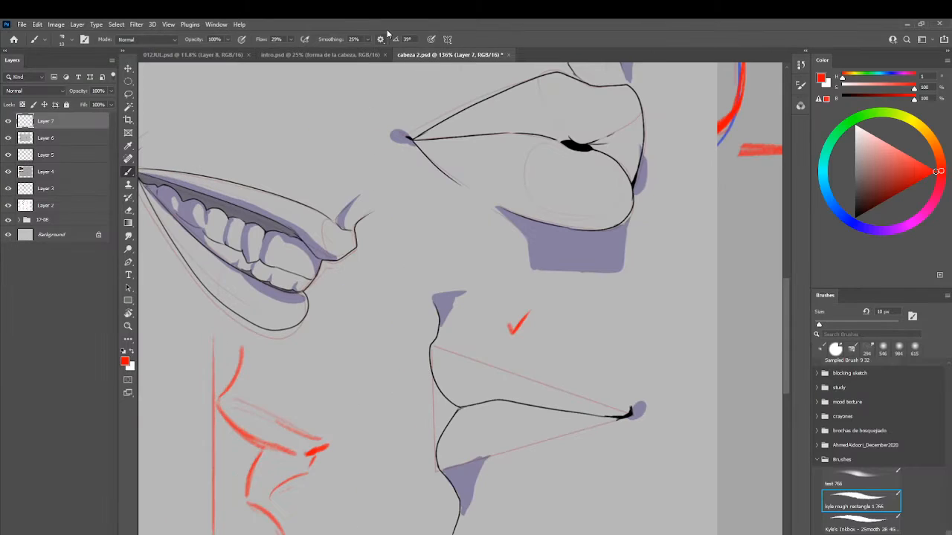
key("Tab")
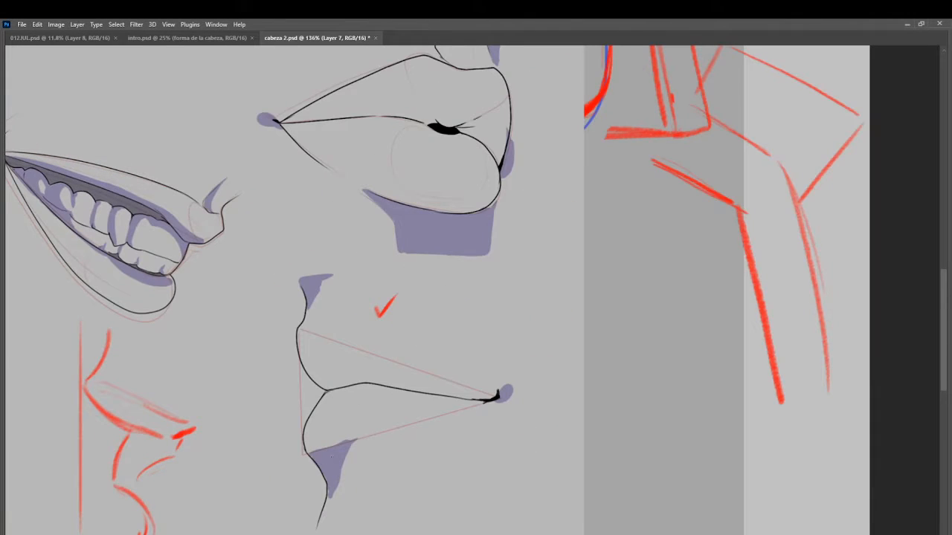
mouse_move(313, 464)
left_mouse_down()
mouse_move(489, 403)
mouse_move(477, 418)
left_mouse_up()
left_click_drag(309, 326, 491, 381)
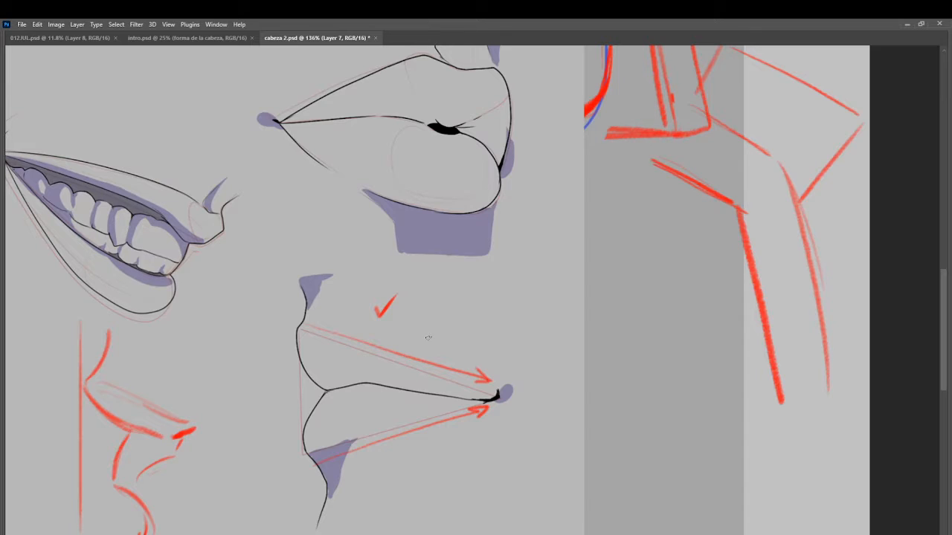
Step: Sketch a small downward-tilted head in the empty area with a cranial circle, brow line, center line, side plane and ear
left_click_drag(336, 301, 439, 499)
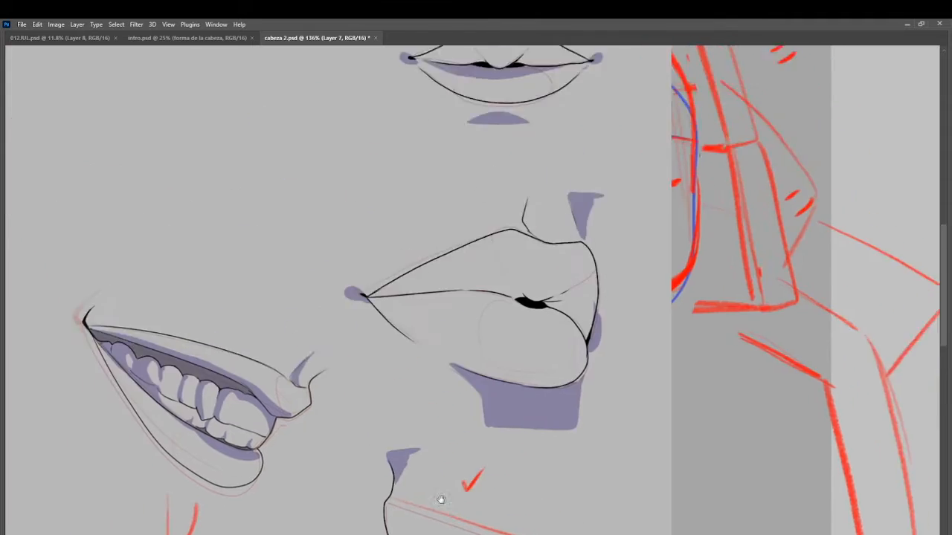
left_click_drag(402, 370, 417, 312)
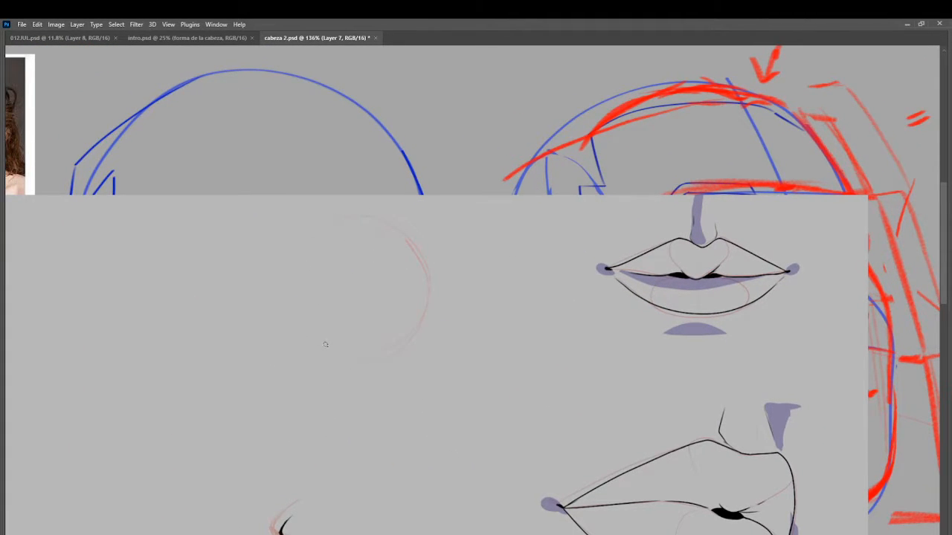
mouse_move(325, 344)
left_mouse_down()
mouse_move(343, 215)
mouse_move(362, 215)
mouse_move(423, 268)
left_mouse_up()
left_click_drag(344, 329, 336, 343)
left_click_drag(411, 306, 428, 298)
left_click_drag(312, 296, 327, 340)
mouse_move(311, 293)
left_mouse_down()
mouse_move(305, 258)
mouse_move(316, 240)
left_mouse_up()
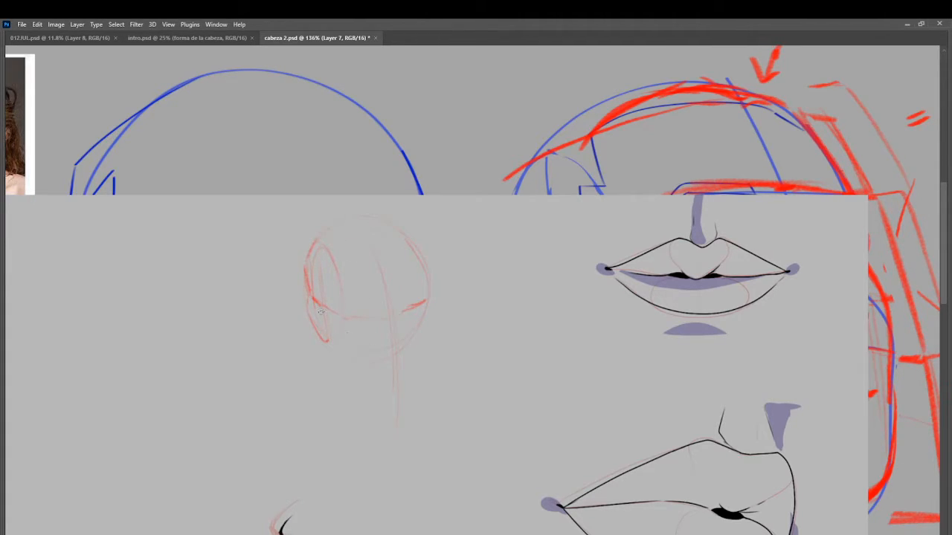
Step: Add ear detail, eyes, brows and a nose to the small downward-tilted head
left_click_drag(309, 298, 318, 310)
left_click_drag(399, 325, 397, 318)
left_click_drag(405, 358, 390, 357)
mouse_move(360, 321)
left_mouse_down()
mouse_move(411, 311)
mouse_move(399, 320)
mouse_move(424, 313)
left_mouse_up()
mouse_move(450, 251)
left_mouse_down()
mouse_move(423, 281)
mouse_move(433, 288)
left_mouse_up()
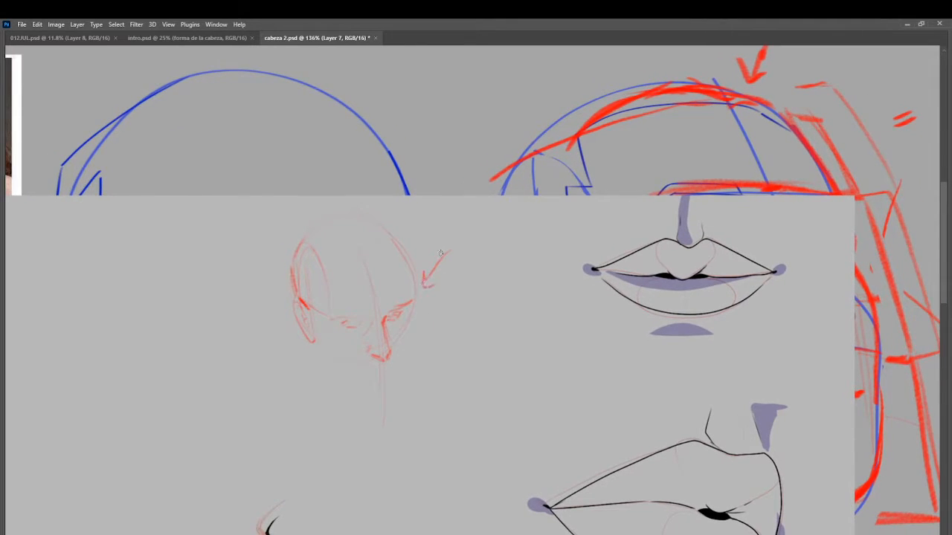
key("ctrl+z")
Step: Sketch a second small three-quarter head beside the first, with brow, nose, mouth, chin and jaw
mouse_move(209, 291)
left_mouse_down()
mouse_move(227, 274)
mouse_move(215, 300)
mouse_move(187, 288)
mouse_move(201, 287)
mouse_move(167, 293)
mouse_move(180, 299)
mouse_move(223, 279)
mouse_move(210, 289)
mouse_move(223, 311)
left_mouse_up()
mouse_move(223, 310)
left_mouse_down()
mouse_move(230, 327)
mouse_move(217, 327)
left_mouse_up()
mouse_move(212, 337)
left_mouse_down()
mouse_move(199, 344)
mouse_move(230, 329)
mouse_move(234, 369)
left_mouse_up()
left_click_drag(153, 349, 148, 329)
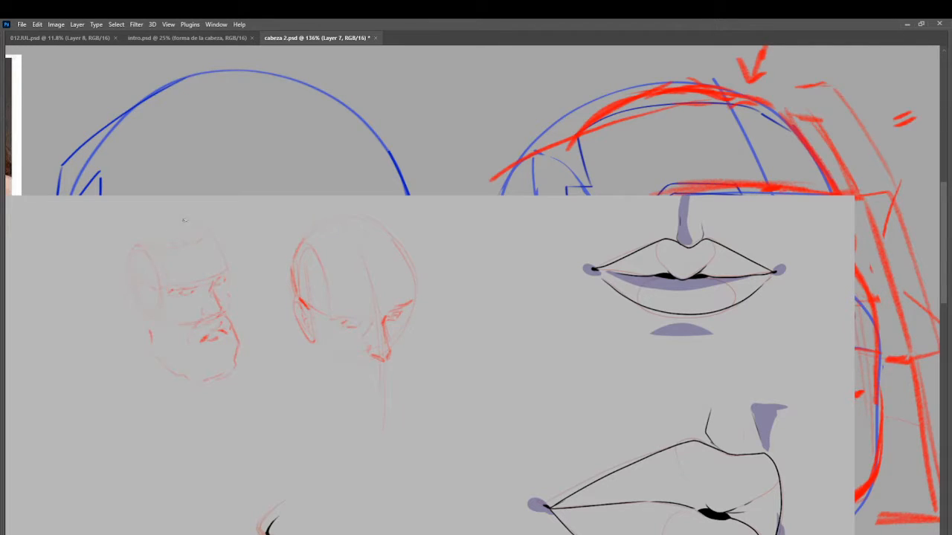
Step: Add the hair, forehead edge, ear, eyes and jaw contours to the second small head
left_click_drag(186, 244, 216, 250)
left_click_drag(146, 225, 180, 215)
mouse_move(141, 282)
left_mouse_down()
mouse_move(130, 279)
mouse_move(129, 295)
mouse_move(149, 319)
left_mouse_up()
mouse_move(179, 293)
left_mouse_down()
mouse_move(222, 285)
mouse_move(214, 281)
mouse_move(227, 267)
mouse_move(213, 242)
mouse_move(224, 266)
left_mouse_up()
left_click_drag(158, 356, 150, 348)
mouse_move(221, 329)
left_mouse_down()
mouse_move(195, 340)
mouse_move(230, 318)
mouse_move(204, 320)
mouse_move(212, 328)
mouse_move(201, 332)
mouse_move(218, 330)
left_mouse_up()
Step: Clean up and darken the mouth area of the second small head
key("ctrl+t")
key("ctrl+d")
key("e")
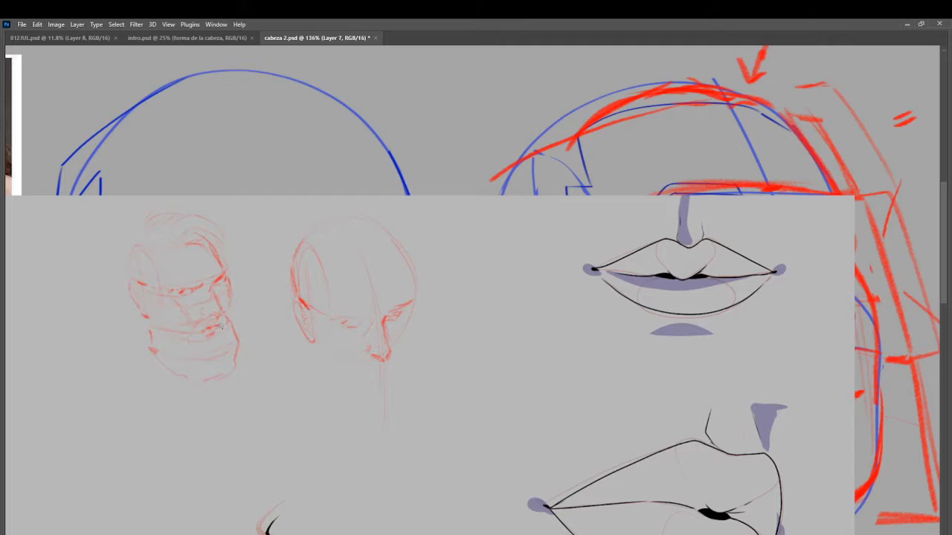
mouse_move(215, 325)
left_mouse_down()
mouse_move(206, 330)
mouse_move(218, 323)
left_mouse_up()
key("e")
left_click_drag(240, 331, 263, 355)
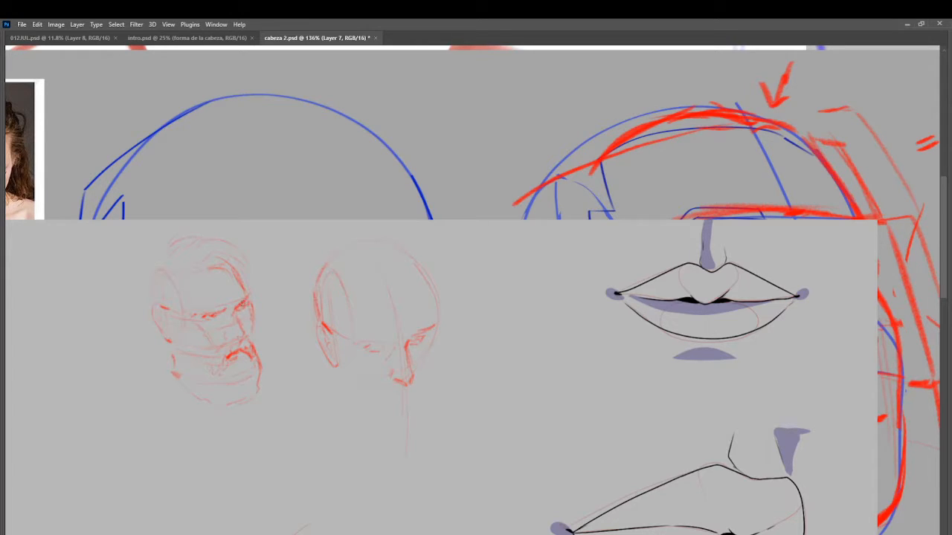
Step: Define the far edge of the forehead on the downward-tilted head with a red line up from the brow
left_click_drag(379, 224, 325, 417)
left_click_drag(434, 246, 455, 293)
key("ctrl+z")
key("ctrl+z")
mouse_move(433, 324)
left_mouse_down()
mouse_move(420, 268)
mouse_move(407, 257)
left_mouse_up()
Step: Try circling the second small head and drawing an arrow from it toward the downward-tilted head
mouse_move(232, 227)
left_mouse_down()
mouse_move(293, 422)
mouse_move(269, 257)
left_mouse_up()
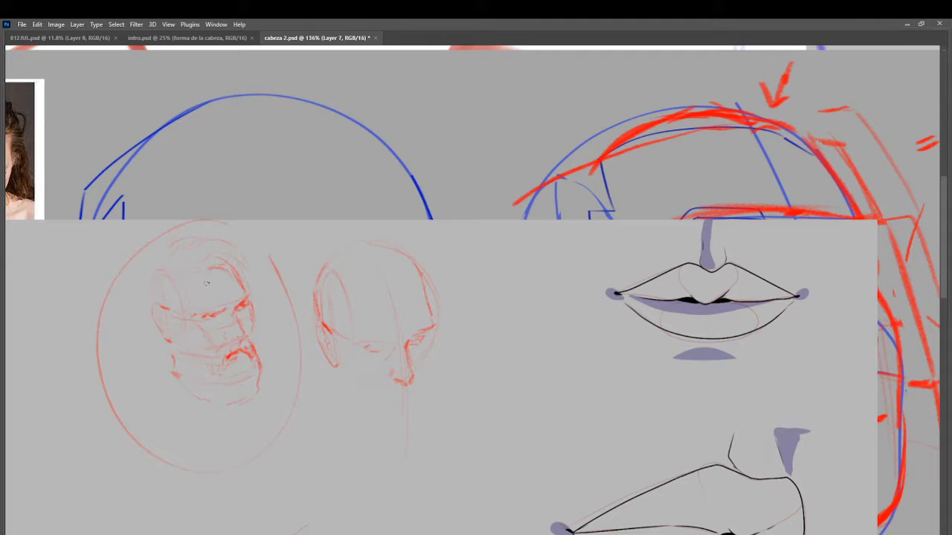
key("ctrl+z")
left_click_drag(299, 250, 312, 272)
left_click_drag(299, 268, 313, 273)
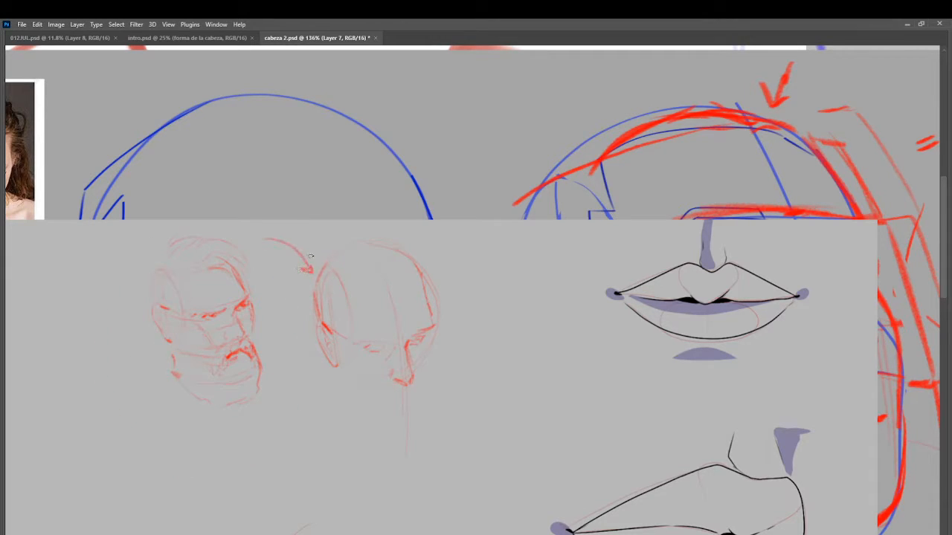
key("ctrl+z")
key("ctrl+z")
mouse_move(276, 243)
left_mouse_down()
mouse_move(250, 275)
mouse_move(260, 275)
left_mouse_up()
key("ctrl+z")
key("ctrl+z")
Step: Mark the near edge of the upper lip's central volume in red on the three-quarter mouth
left_click_drag(395, 351, 323, 305)
left_click_drag(297, 308, 312, 301)
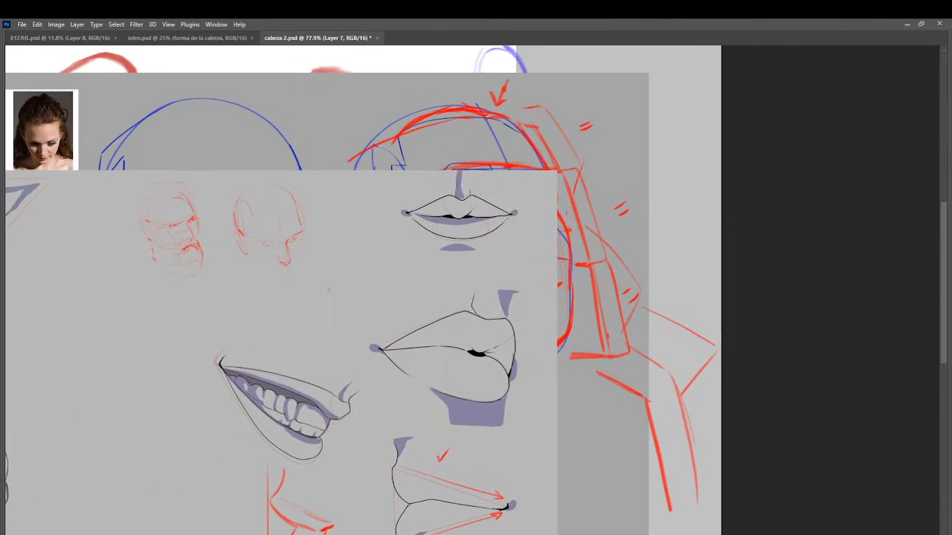
scroll(478, 318, "up", 5)
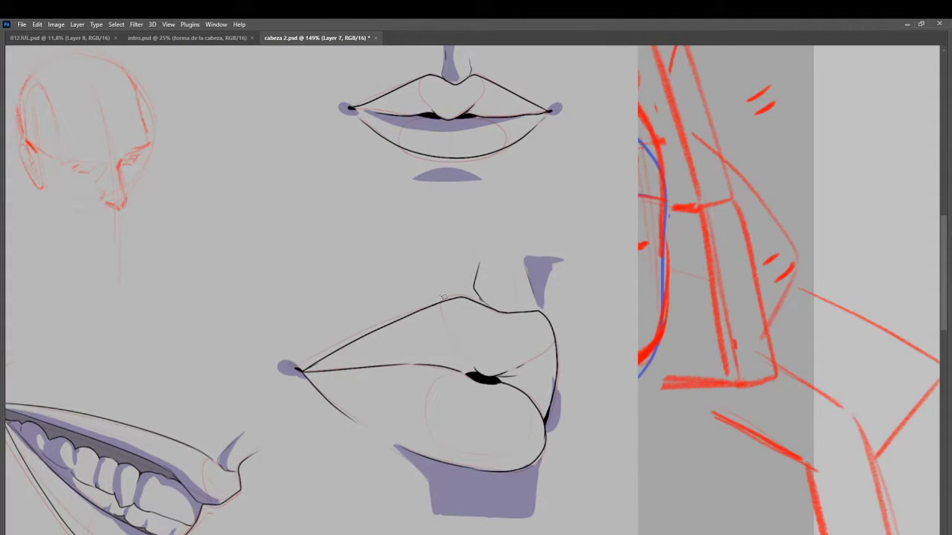
left_click_drag(443, 297, 476, 372)
key("ctrl+z")
mouse_move(459, 305)
left_mouse_down()
mouse_move(467, 369)
mouse_move(468, 339)
mouse_move(467, 371)
left_mouse_up()
Step: Rotate the canvas, trace the near upper lip outline and mouth line in red, and rotate it back
key("r")
mouse_move(455, 291)
left_mouse_down()
mouse_move(393, 297)
mouse_move(461, 344)
mouse_move(450, 322)
mouse_move(449, 368)
mouse_move(444, 350)
left_mouse_up()
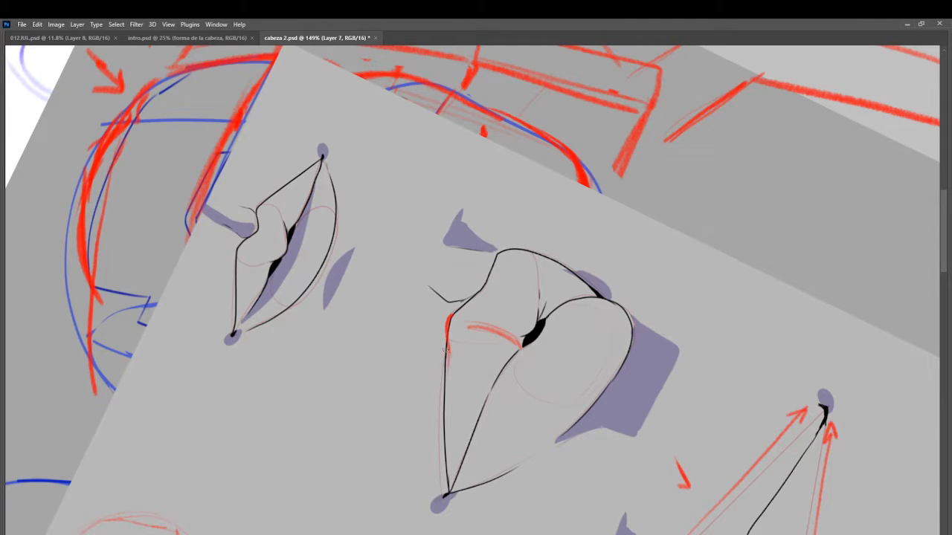
mouse_move(444, 393)
left_mouse_down()
mouse_move(442, 479)
mouse_move(460, 469)
mouse_move(449, 485)
mouse_move(459, 440)
mouse_move(491, 383)
mouse_move(473, 447)
mouse_move(507, 368)
mouse_move(504, 334)
mouse_move(503, 362)
mouse_move(535, 280)
mouse_move(530, 325)
mouse_move(555, 315)
mouse_move(541, 320)
mouse_move(572, 278)
left_mouse_up()
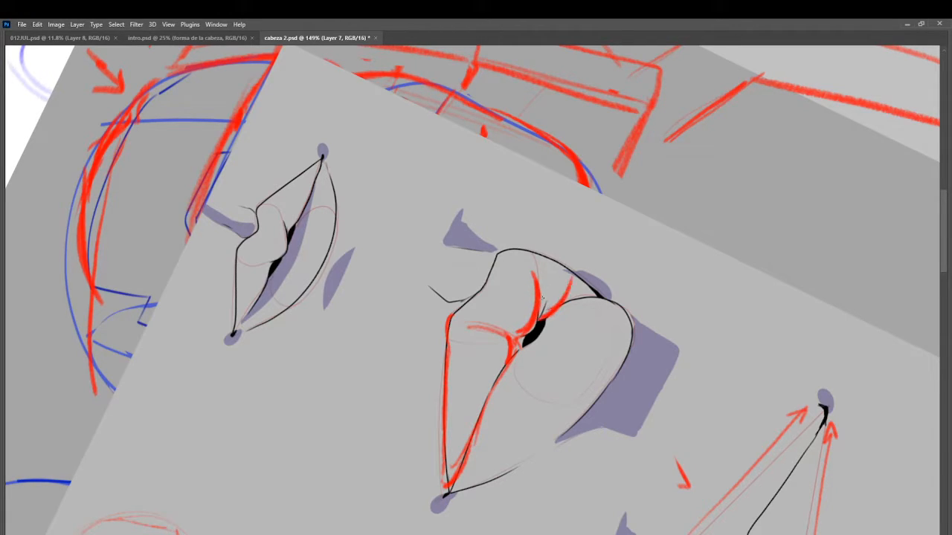
mouse_move(487, 482)
left_mouse_down()
mouse_move(385, 304)
mouse_move(379, 383)
left_mouse_up()
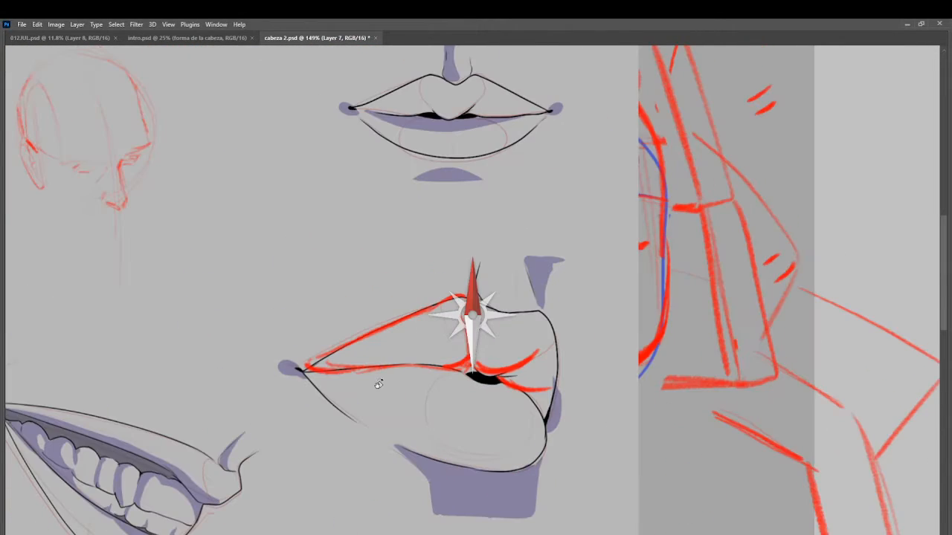
Step: Try a slanted red line in the blank area beside the small downward-tilted head
mouse_move(271, 196)
left_mouse_down()
mouse_move(289, 273)
mouse_move(313, 320)
mouse_move(341, 304)
mouse_move(338, 326)
mouse_move(382, 352)
left_mouse_up()
left_click_drag(305, 152, 274, 339)
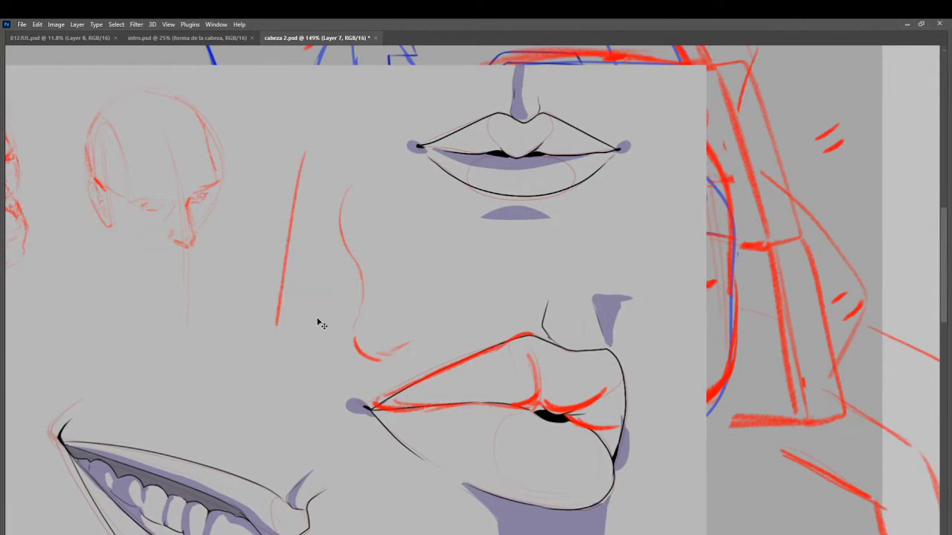
key("ctrl+z")
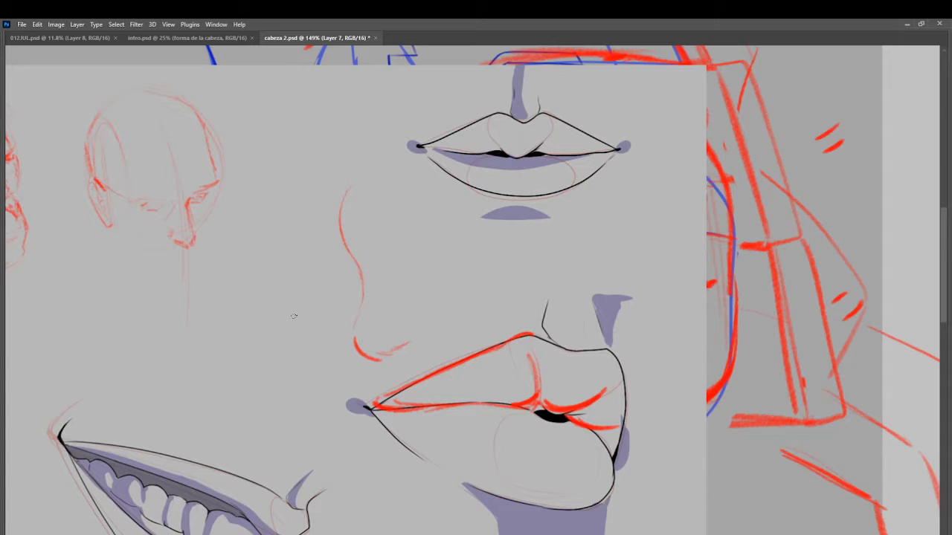
Step: Retrace the frontal mouth's lower lip outline in red from corner to corner, raising it slightly at the centre
left_click_drag(459, 192, 344, 291)
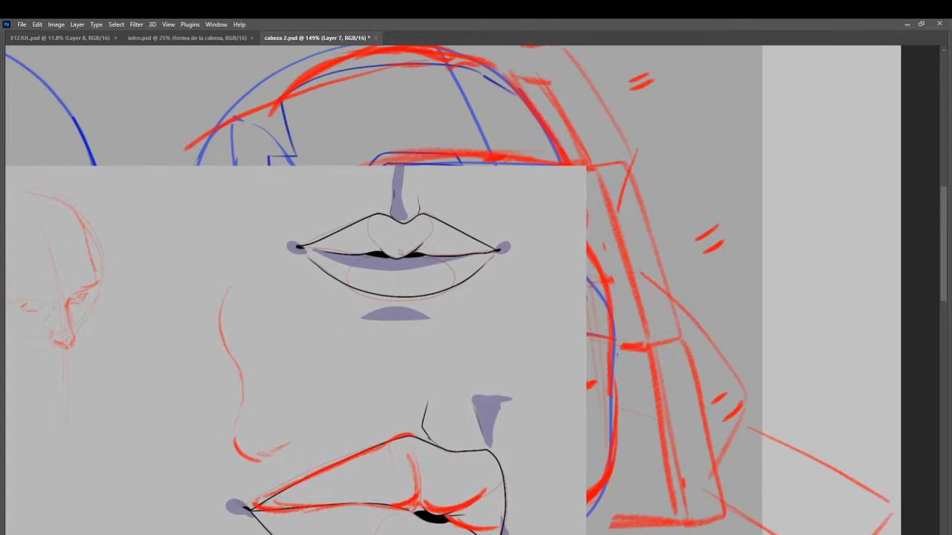
scroll(418, 252, "up", 3)
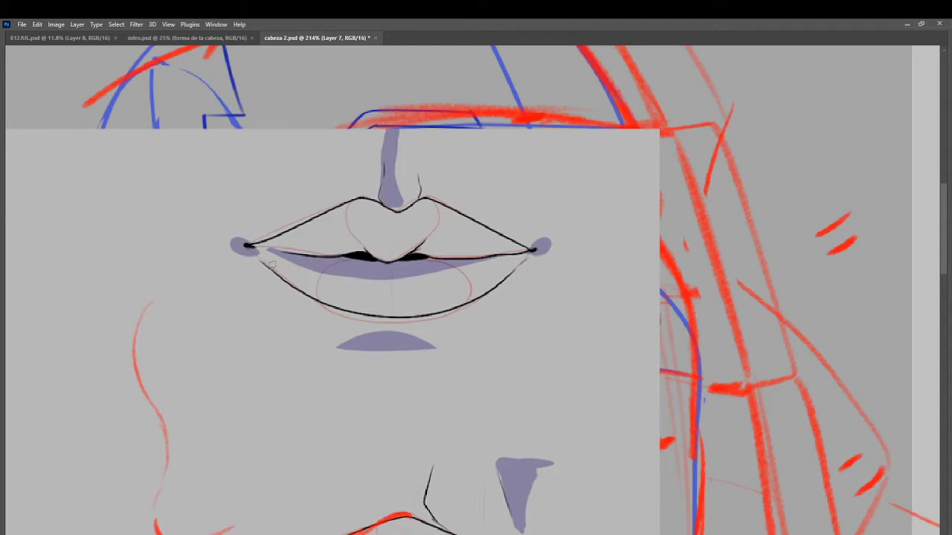
left_click_drag(262, 260, 319, 301)
mouse_move(394, 316)
left_mouse_down()
mouse_move(347, 313)
mouse_move(303, 281)
mouse_move(394, 311)
mouse_move(347, 304)
mouse_move(402, 310)
mouse_move(465, 302)
mouse_move(529, 251)
left_mouse_up()
key("ctrl+z")
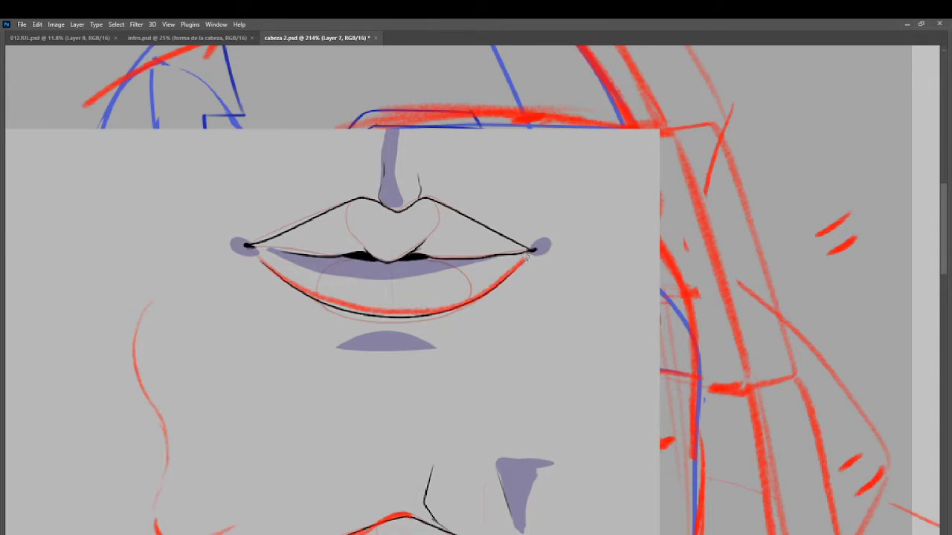
key("ctrl+z")
mouse_move(257, 255)
left_mouse_down()
mouse_move(324, 305)
mouse_move(386, 317)
mouse_move(394, 307)
mouse_move(372, 314)
mouse_move(423, 315)
mouse_move(384, 311)
mouse_move(444, 303)
mouse_move(412, 304)
mouse_move(487, 285)
mouse_move(422, 307)
mouse_move(501, 272)
left_mouse_up()
left_click_drag(471, 300, 530, 251)
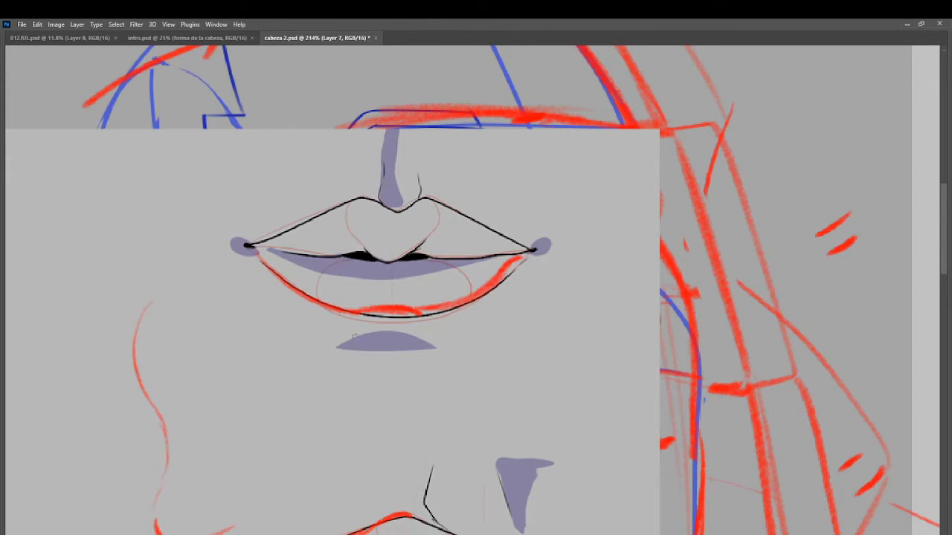
Step: Add a fuller lower lip contour reaching the chin shadow and a higher left upper lip edge in red on the frontal mouth
left_click_drag(254, 252, 303, 308)
mouse_move(241, 262)
left_mouse_down()
mouse_move(273, 310)
mouse_move(271, 299)
mouse_move(335, 359)
mouse_move(317, 343)
mouse_move(353, 351)
mouse_move(332, 347)
mouse_move(411, 344)
mouse_move(400, 337)
mouse_move(425, 354)
mouse_move(453, 347)
mouse_move(482, 322)
mouse_move(502, 326)
mouse_move(551, 268)
left_mouse_up()
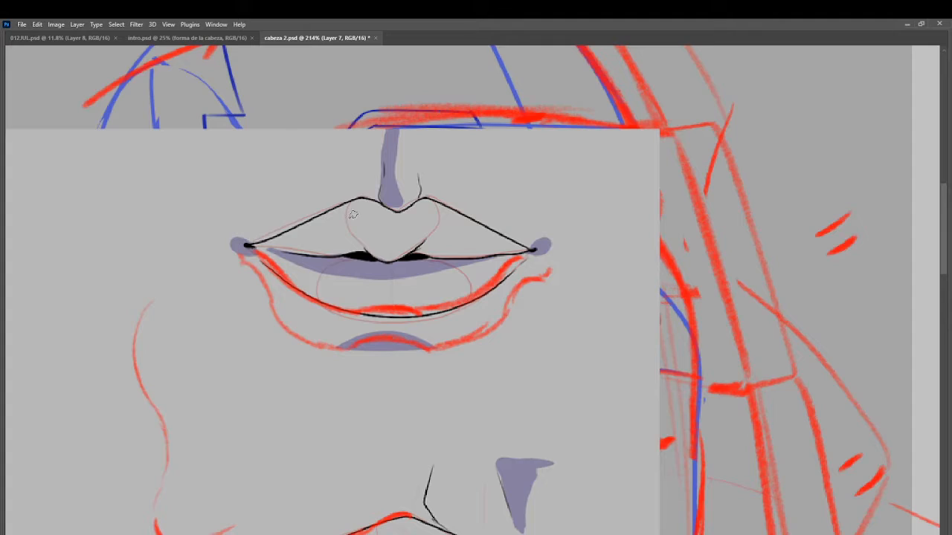
mouse_move(347, 133)
left_mouse_down()
mouse_move(364, 177)
mouse_move(357, 183)
left_mouse_up()
key("ctrl+z")
mouse_move(418, 192)
left_mouse_down()
mouse_move(396, 203)
mouse_move(350, 186)
mouse_move(319, 214)
mouse_move(295, 212)
mouse_move(273, 226)
left_mouse_up()
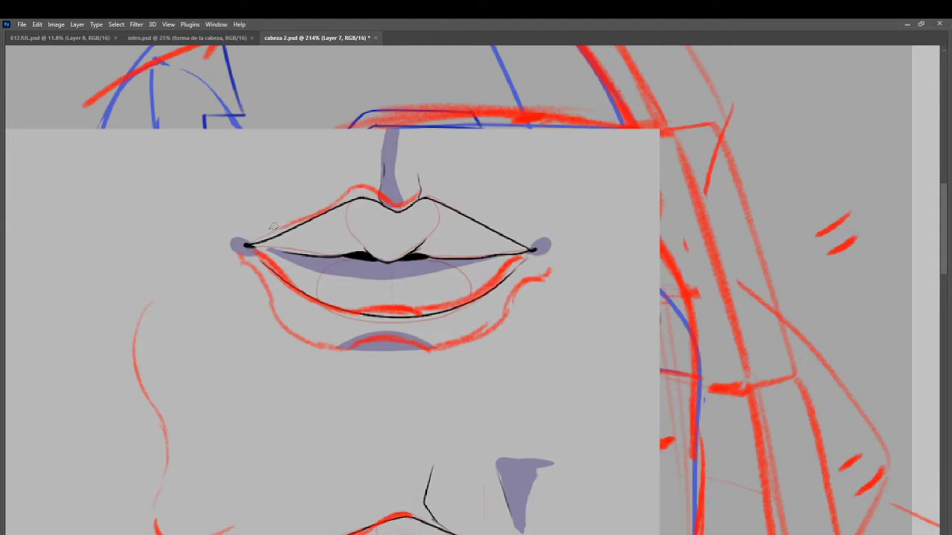
key("ctrl+z")
left_click_drag(354, 187, 247, 242)
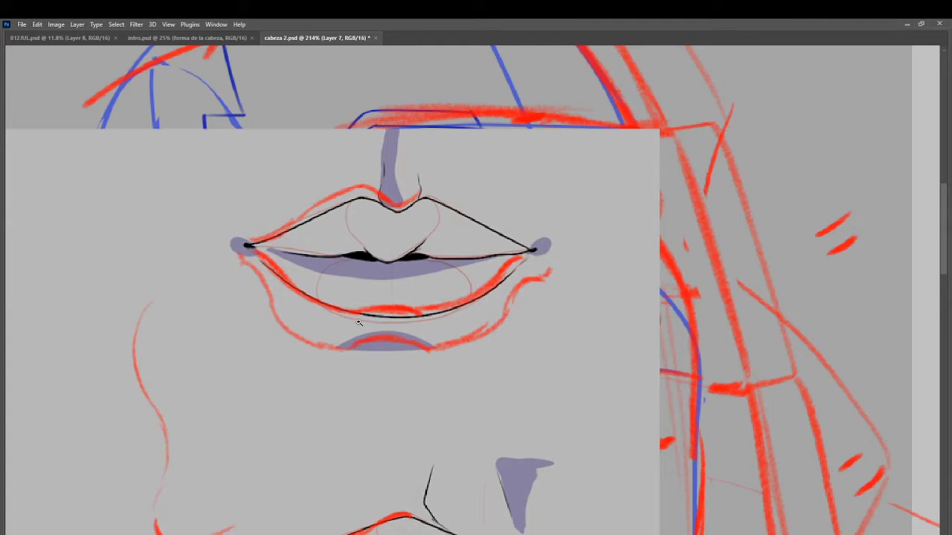
Step: Sketch a small full-lipped frontal mouth in red beside the small tilted head, with mouth line, upper lip bow and lower lip
left_click_drag(379, 313, 358, 319)
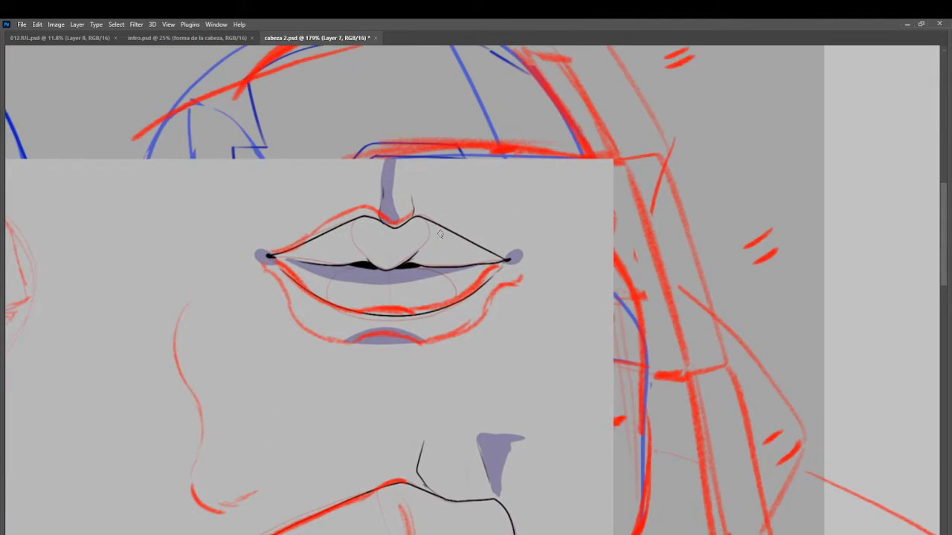
left_click_drag(261, 370, 325, 329)
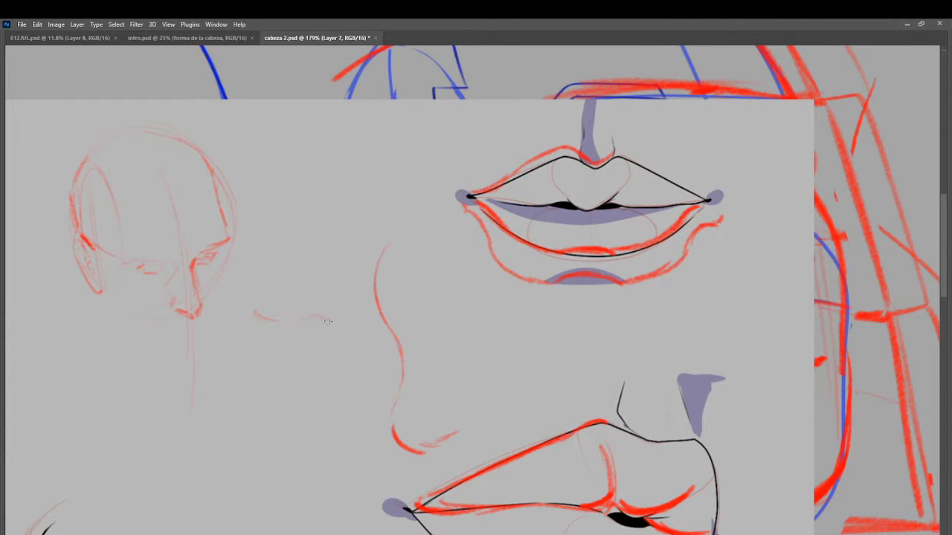
left_click_drag(317, 315, 432, 305)
left_click_drag(331, 293, 350, 296)
left_click(294, 293)
key("ctrl+z")
mouse_move(264, 329)
left_mouse_down()
mouse_move(313, 385)
mouse_move(286, 358)
mouse_move(324, 378)
mouse_move(345, 375)
mouse_move(322, 380)
mouse_move(356, 385)
mouse_move(392, 368)
mouse_move(385, 363)
mouse_move(401, 359)
mouse_move(396, 347)
mouse_move(422, 316)
left_mouse_up()
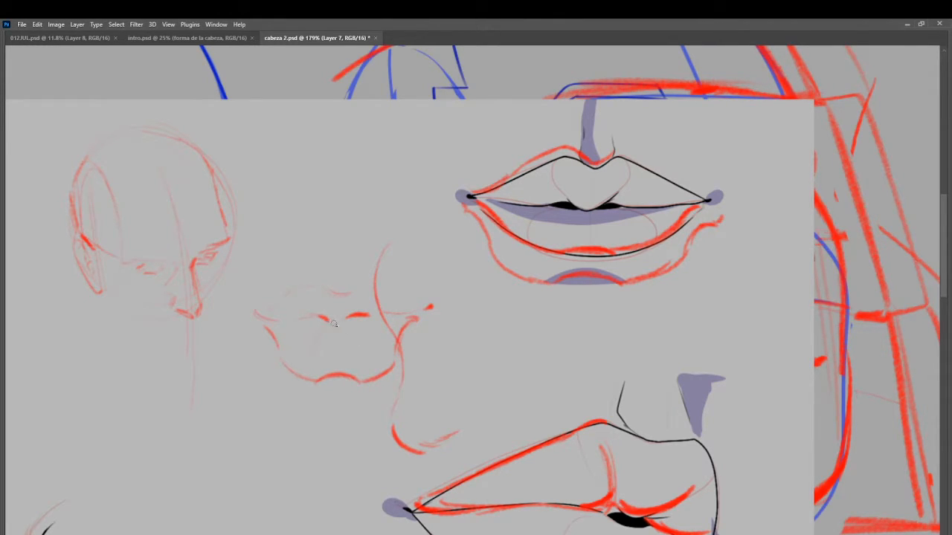
Step: Darken the small mouth's parting line in red and add curved creases across its lips
mouse_move(324, 317)
left_mouse_down()
mouse_move(308, 296)
mouse_move(312, 318)
mouse_move(293, 305)
mouse_move(317, 319)
mouse_move(288, 323)
left_mouse_up()
left_click_drag(359, 315, 428, 307)
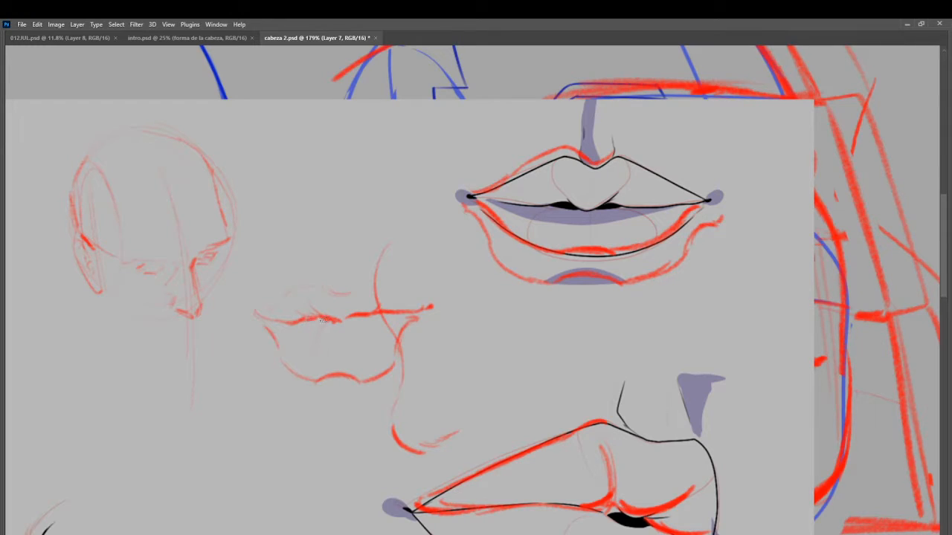
mouse_move(332, 318)
left_mouse_down()
mouse_move(307, 326)
mouse_move(360, 315)
mouse_move(346, 319)
mouse_move(378, 332)
left_mouse_up()
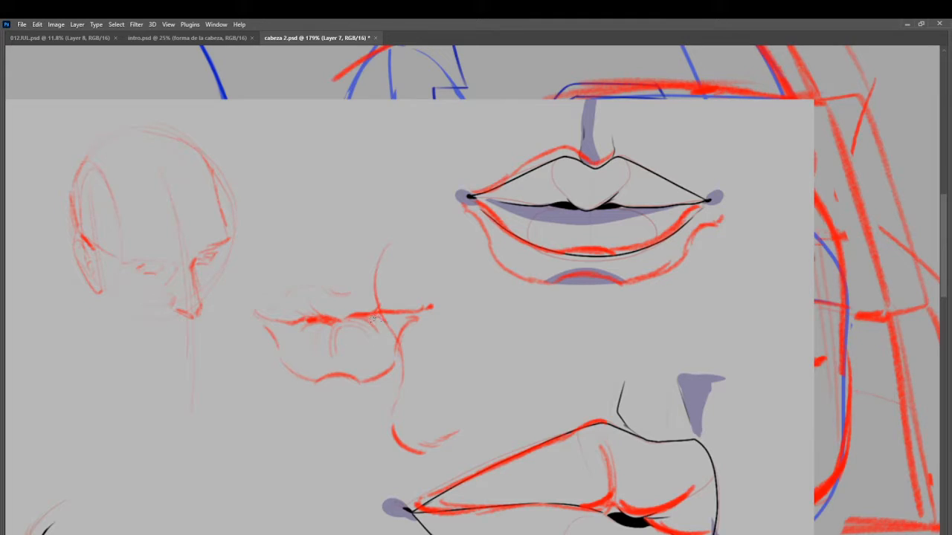
mouse_move(353, 318)
left_mouse_down()
mouse_move(322, 304)
mouse_move(332, 313)
mouse_move(280, 333)
mouse_move(359, 327)
mouse_move(375, 313)
mouse_move(409, 327)
mouse_move(399, 313)
mouse_move(349, 325)
mouse_move(395, 313)
mouse_move(397, 322)
mouse_move(434, 325)
left_mouse_up()
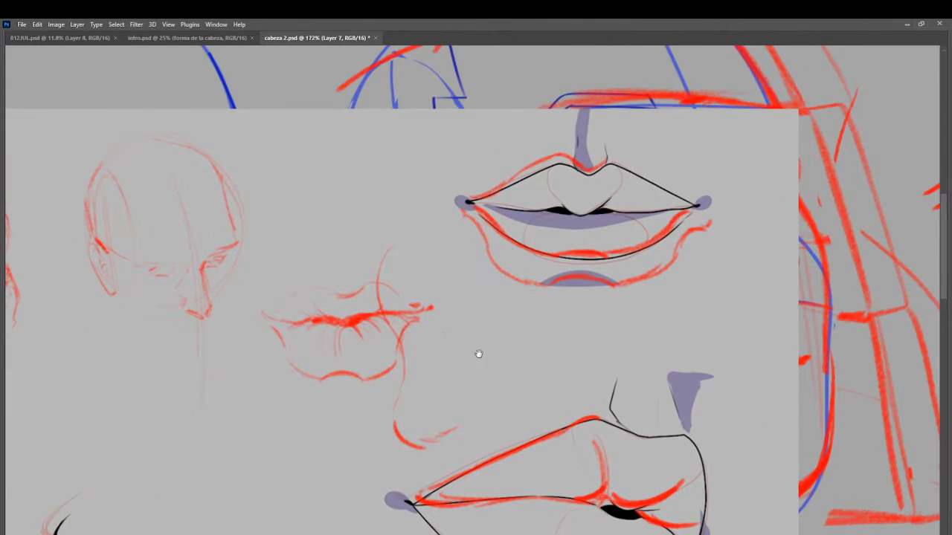
Step: Sketch the upper lip volumes of a small full-lipped three-quarter mouth in red above the large three-quarter mouth
left_click_drag(479, 354, 354, 281)
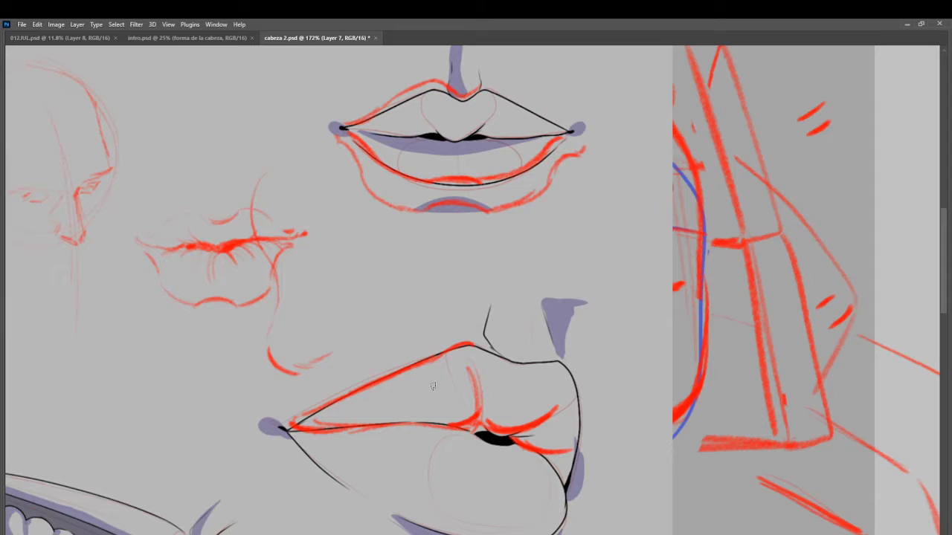
left_click_drag(417, 281, 366, 307)
mouse_move(390, 267)
left_mouse_down()
mouse_move(468, 276)
mouse_move(446, 315)
left_mouse_up()
left_click_drag(452, 328, 434, 346)
mouse_move(337, 329)
left_mouse_down()
mouse_move(401, 327)
mouse_move(429, 307)
mouse_move(392, 334)
mouse_move(452, 297)
left_mouse_up()
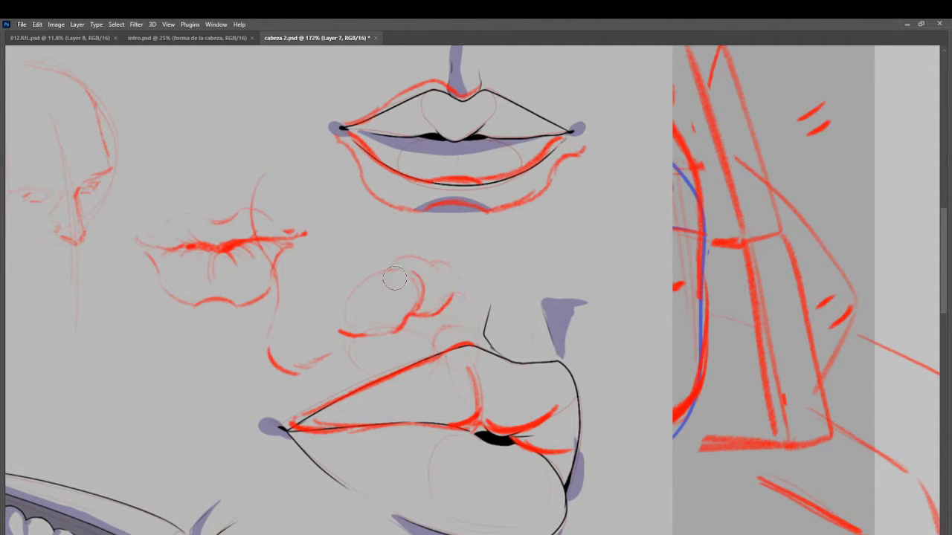
Step: Complete the small three-quarter mouth with a red lower lip, a darker parting line and a stronger outer contour
mouse_move(447, 276)
left_mouse_down()
mouse_move(451, 318)
mouse_move(462, 313)
mouse_move(436, 326)
mouse_move(467, 327)
left_mouse_up()
left_click_drag(410, 371, 448, 365)
left_click_drag(382, 360, 452, 362)
mouse_move(422, 333)
left_mouse_down()
mouse_move(455, 323)
mouse_move(466, 333)
left_mouse_up()
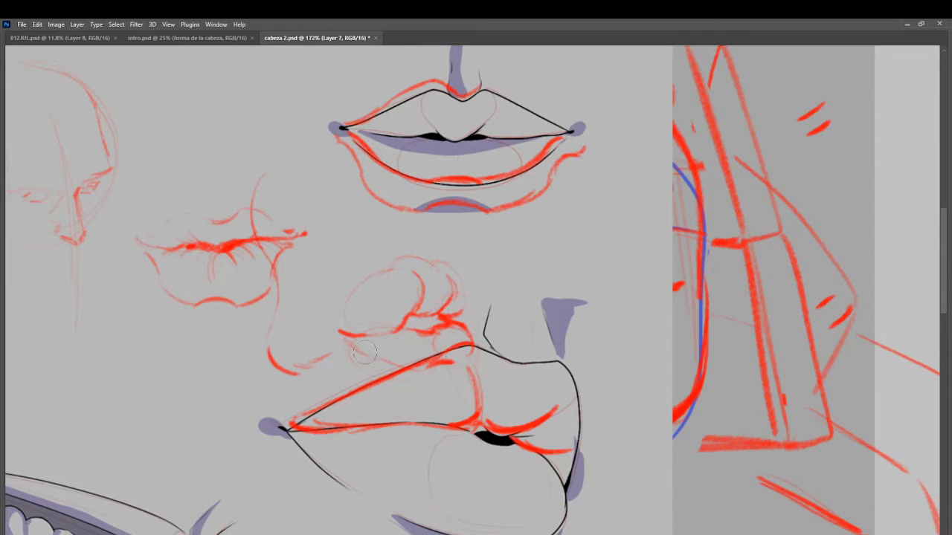
left_click_drag(337, 337, 390, 365)
mouse_move(411, 264)
left_mouse_down()
mouse_move(440, 274)
mouse_move(447, 265)
mouse_move(470, 305)
mouse_move(457, 309)
mouse_move(469, 338)
mouse_move(471, 324)
mouse_move(417, 320)
mouse_move(506, 331)
left_mouse_up()
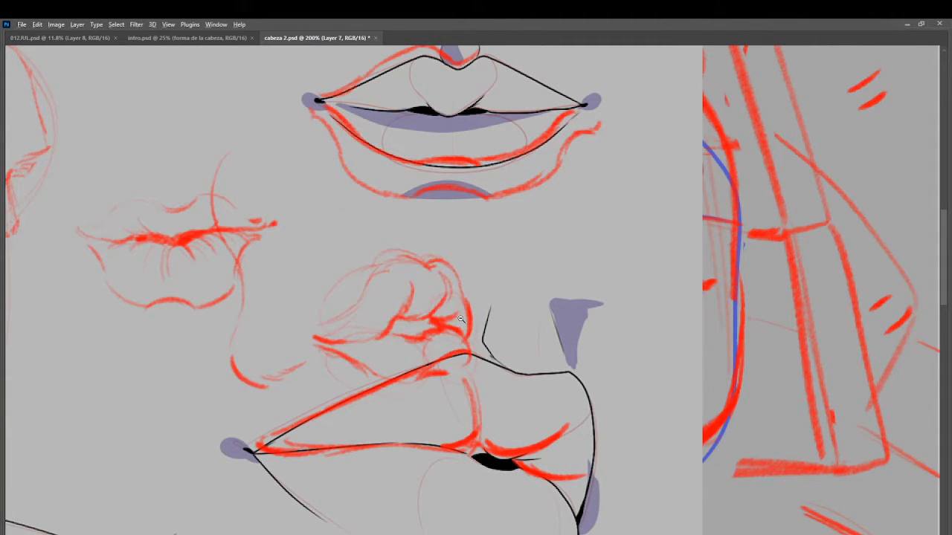
Step: Draw red guide lines across the woman's face at the hairline, brows and nose base, extending toward the ear
left_click_drag(460, 320, 409, 322)
left_click_drag(389, 365, 565, 318)
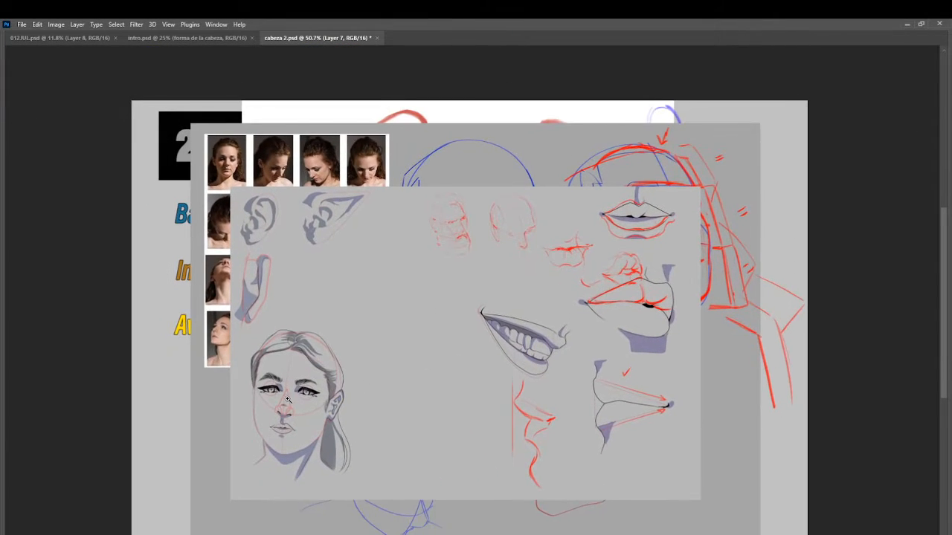
left_click_drag(300, 398, 418, 362)
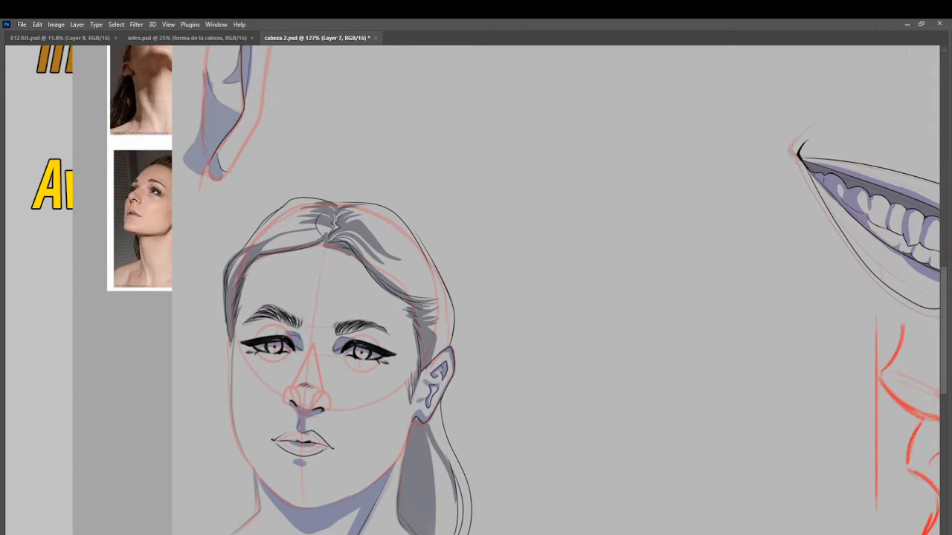
mouse_move(441, 297)
left_mouse_down()
mouse_move(414, 296)
mouse_move(402, 351)
left_mouse_up()
key("ctrl+z")
left_click_drag(324, 411, 408, 421)
left_click_drag(320, 246, 426, 273)
mouse_move(283, 323)
left_mouse_down()
mouse_move(357, 318)
mouse_move(415, 341)
left_mouse_up()
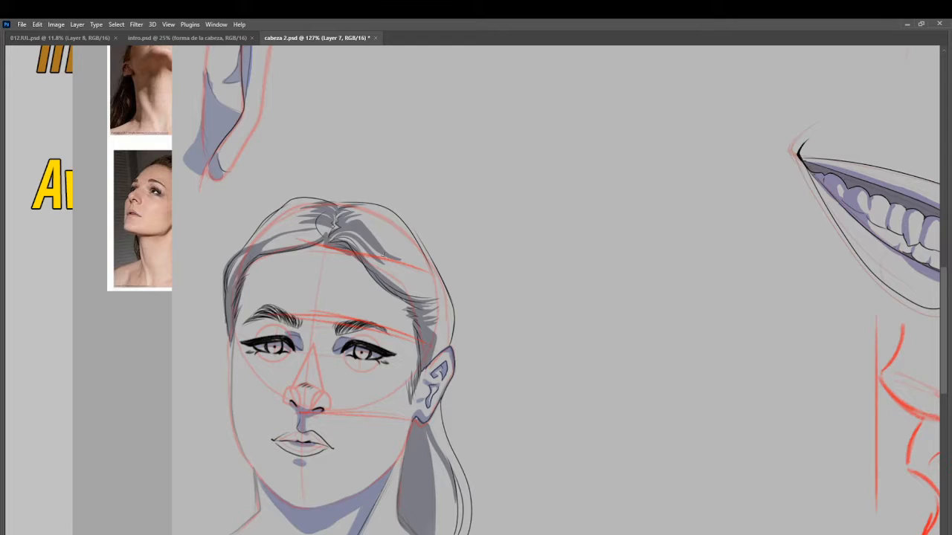
Step: Mark the chin level in red and add a parallel guide line across the mid-nose toward the ear
left_click_drag(270, 497, 331, 505)
mouse_move(319, 379)
left_mouse_down()
mouse_move(411, 376)
mouse_move(407, 361)
left_mouse_up()
left_click_drag(345, 371, 414, 379)
key("ctrl+z")
key("ctrl+z")
left_click_drag(290, 372, 427, 388)
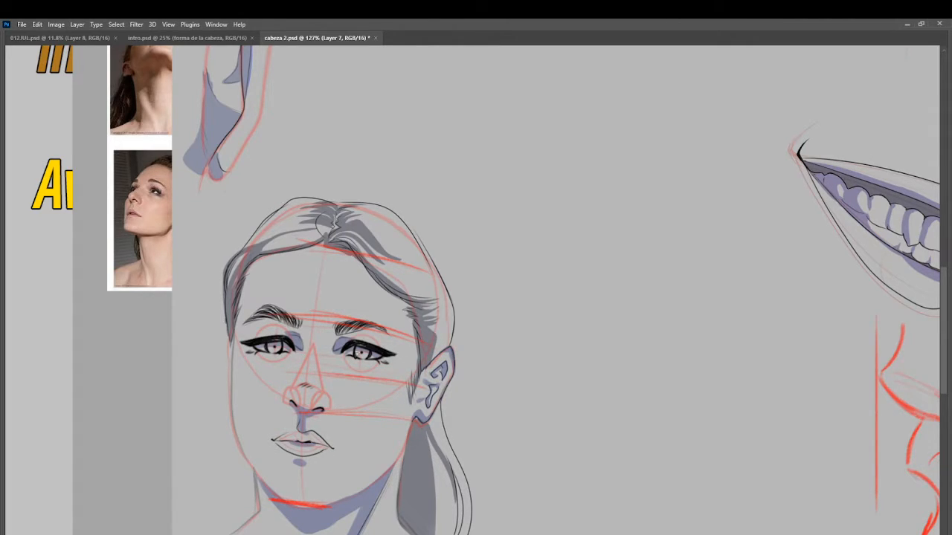
Step: Draw the side-plane oval in red over the woman's temple and ear, with its brow line and vertical axis
mouse_move(357, 348)
left_mouse_down()
mouse_move(417, 360)
mouse_move(406, 381)
mouse_move(400, 312)
mouse_move(439, 277)
left_mouse_up()
left_click_drag(430, 340, 387, 329)
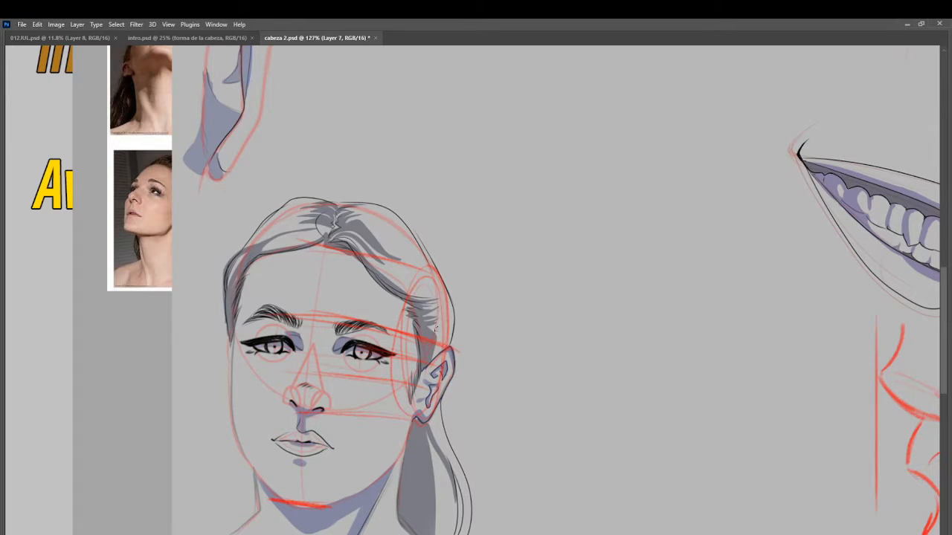
mouse_move(421, 394)
left_mouse_down()
mouse_move(439, 257)
mouse_move(413, 413)
left_mouse_up()
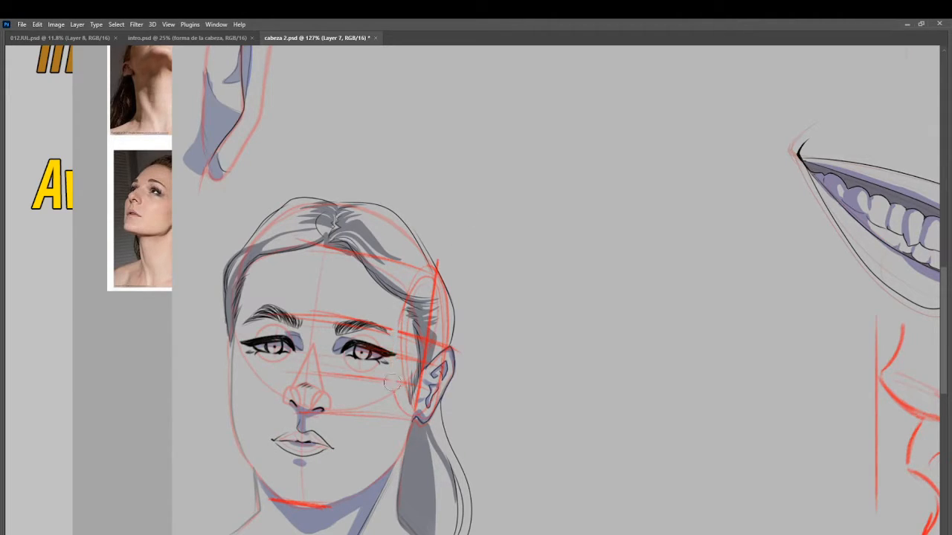
left_click_drag(398, 321, 408, 418)
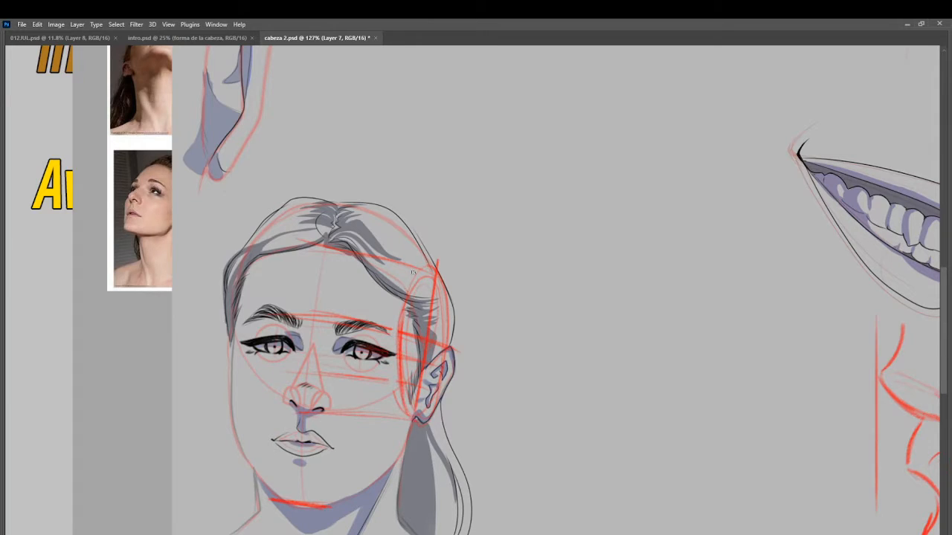
Step: Reinforce the side-plane oval's back edge and the ear's placement in its lower rear quadrant with darker red strokes
mouse_move(407, 291)
left_mouse_down()
mouse_move(439, 276)
mouse_move(445, 350)
left_mouse_up()
mouse_move(442, 283)
left_mouse_down()
mouse_move(426, 389)
mouse_move(444, 364)
mouse_move(414, 418)
mouse_move(430, 383)
mouse_move(442, 384)
mouse_move(424, 424)
mouse_move(412, 423)
mouse_move(428, 402)
mouse_move(443, 349)
left_mouse_up()
left_click_drag(500, 318, 462, 357)
mouse_move(458, 347)
left_mouse_down()
mouse_move(462, 360)
mouse_move(476, 355)
left_mouse_up()
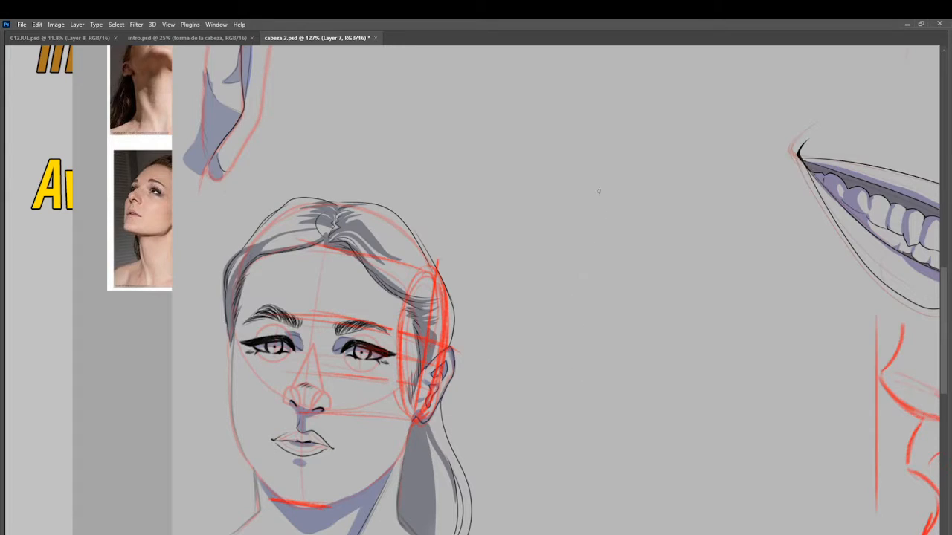
Step: Sketch an enlarged side-plane oval beside the woman's head, with both axes and an ear outline in its lower rear quadrant
mouse_move(593, 408)
left_mouse_down()
mouse_move(644, 320)
mouse_move(566, 357)
left_mouse_up()
mouse_move(626, 195)
left_mouse_down()
mouse_move(605, 269)
mouse_move(594, 409)
left_mouse_up()
mouse_move(584, 275)
left_mouse_down()
mouse_move(637, 327)
mouse_move(615, 309)
mouse_move(644, 322)
mouse_move(611, 389)
mouse_move(638, 350)
mouse_move(601, 393)
mouse_move(625, 375)
mouse_move(595, 396)
left_mouse_up()
mouse_move(618, 305)
left_mouse_down()
mouse_move(607, 385)
mouse_move(603, 376)
left_mouse_up()
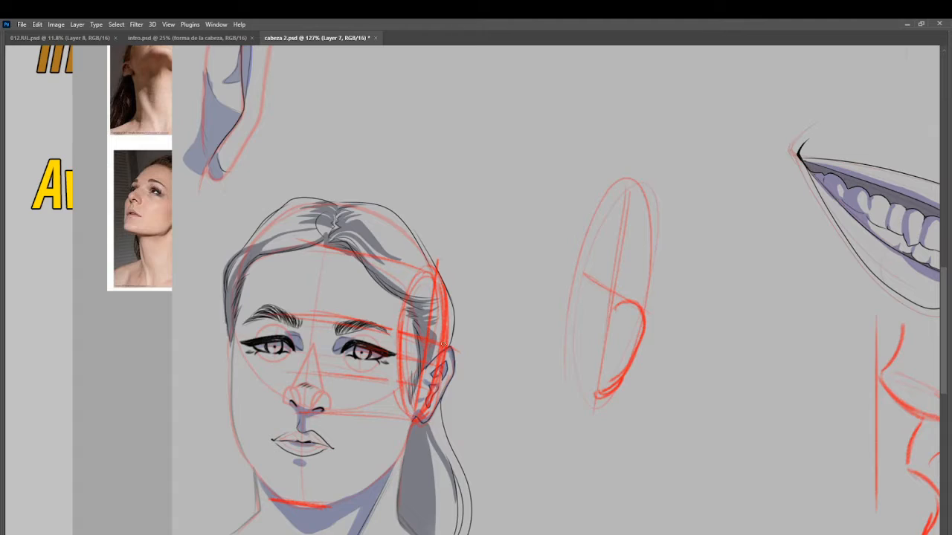
Step: Outline a larger ear shape in red around the woman's ear
mouse_move(429, 359)
left_mouse_down()
mouse_move(454, 352)
mouse_move(452, 388)
mouse_move(425, 427)
mouse_move(411, 425)
left_mouse_up()
key("ctrl+z")
mouse_move(430, 361)
left_mouse_down()
mouse_move(456, 343)
mouse_move(414, 421)
left_mouse_up()
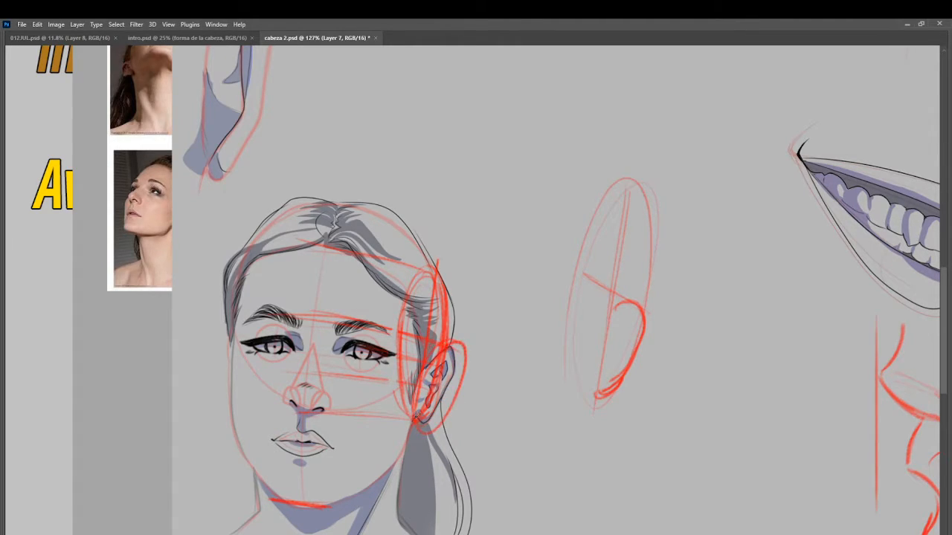
mouse_move(513, 313)
left_mouse_down()
mouse_move(473, 349)
mouse_move(487, 348)
left_mouse_up()
key("ctrl+z")
key("ctrl+z")
Step: Draw the inner rim and folds of the ear in red on the enlarged side-plane oval
left_click_drag(629, 307, 616, 326)
mouse_move(611, 341)
left_mouse_down()
mouse_move(607, 366)
mouse_move(613, 358)
left_mouse_up()
left_click_drag(616, 324, 614, 362)
mouse_move(620, 330)
left_mouse_down()
mouse_move(637, 347)
mouse_move(630, 303)
mouse_move(615, 309)
mouse_move(640, 341)
mouse_move(637, 334)
mouse_move(604, 387)
left_mouse_up()
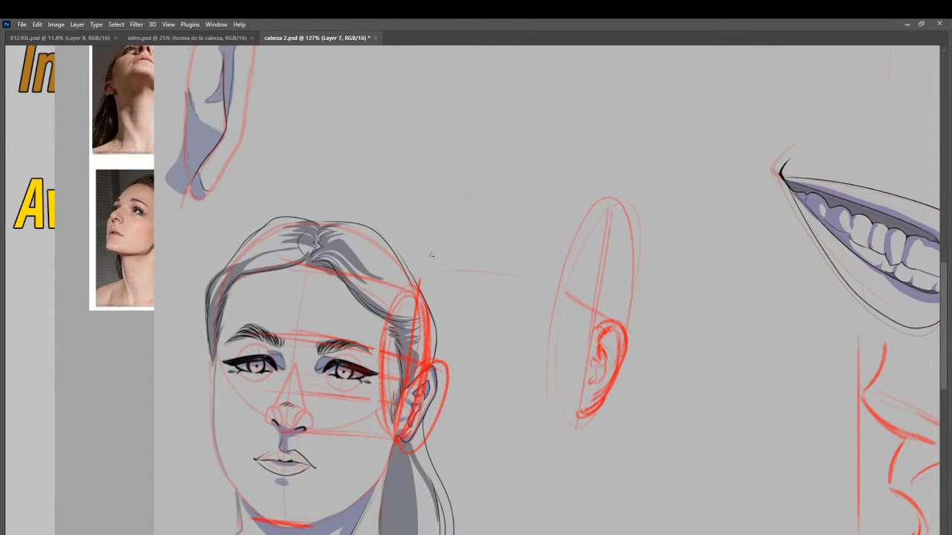
Step: Sketch the cranium's curve and a faint brow line in red around the enlarged side-plane oval, reinforcing the oval
left_click_drag(431, 257, 492, 177)
mouse_move(432, 276)
left_mouse_down()
mouse_move(523, 190)
mouse_move(514, 179)
mouse_move(596, 189)
left_mouse_up()
left_click_drag(606, 238, 576, 354)
left_click_drag(534, 257, 538, 245)
Step: Mark the inner fold and the small notch line in red on the rounded ear drawing
left_click_drag(426, 232, 438, 268)
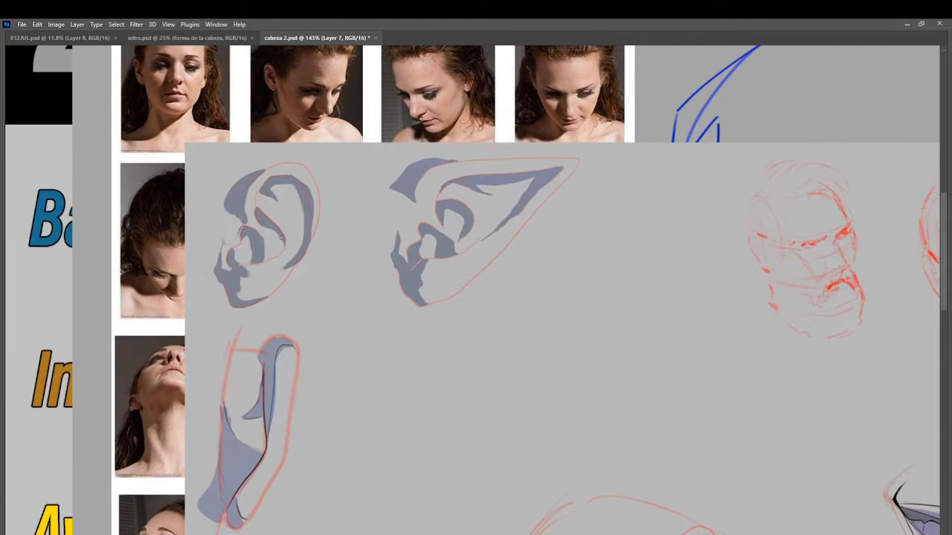
mouse_move(249, 225)
left_mouse_down()
mouse_move(266, 236)
mouse_move(248, 225)
left_mouse_up()
left_click_drag(261, 208, 284, 250)
Step: Try marking the inner fold and the upper rim shadow of the pointed ear in red
mouse_move(510, 244)
left_mouse_down()
mouse_move(471, 233)
mouse_move(395, 241)
left_mouse_up()
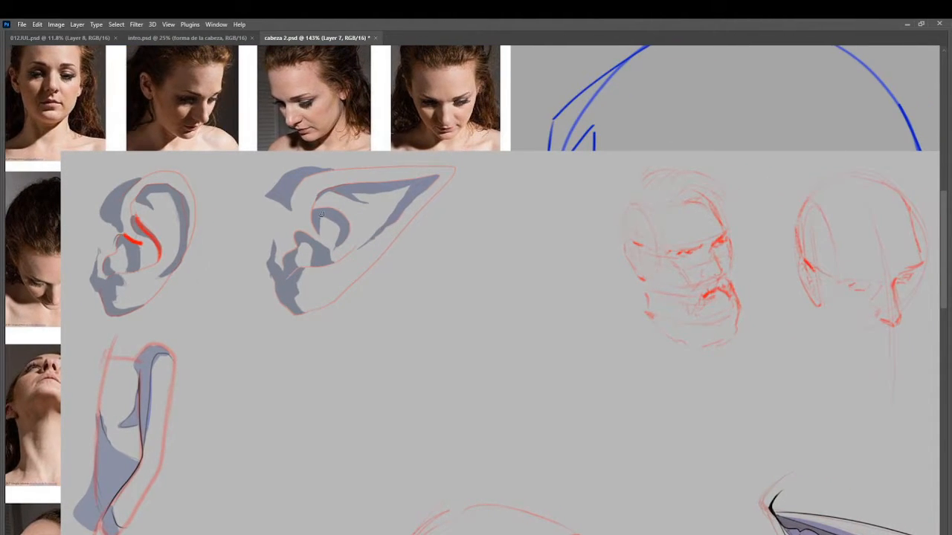
mouse_move(317, 208)
left_mouse_down()
mouse_move(342, 209)
mouse_move(335, 243)
mouse_move(349, 222)
mouse_move(336, 251)
left_mouse_up()
key("ctrl+z")
key("ctrl+z")
left_click_drag(317, 208, 339, 245)
key("ctrl+z")
mouse_move(326, 191)
left_mouse_down()
mouse_move(365, 202)
mouse_move(409, 188)
mouse_move(356, 248)
mouse_move(443, 173)
mouse_move(331, 186)
mouse_move(321, 196)
left_mouse_up()
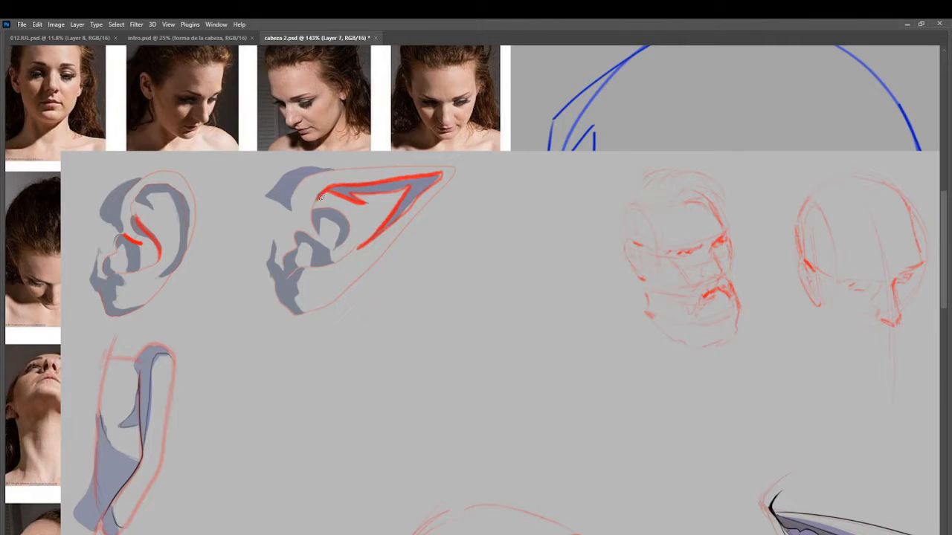
key("ctrl+z")
mouse_move(393, 268)
left_mouse_down()
mouse_move(379, 298)
mouse_move(424, 250)
left_mouse_up()
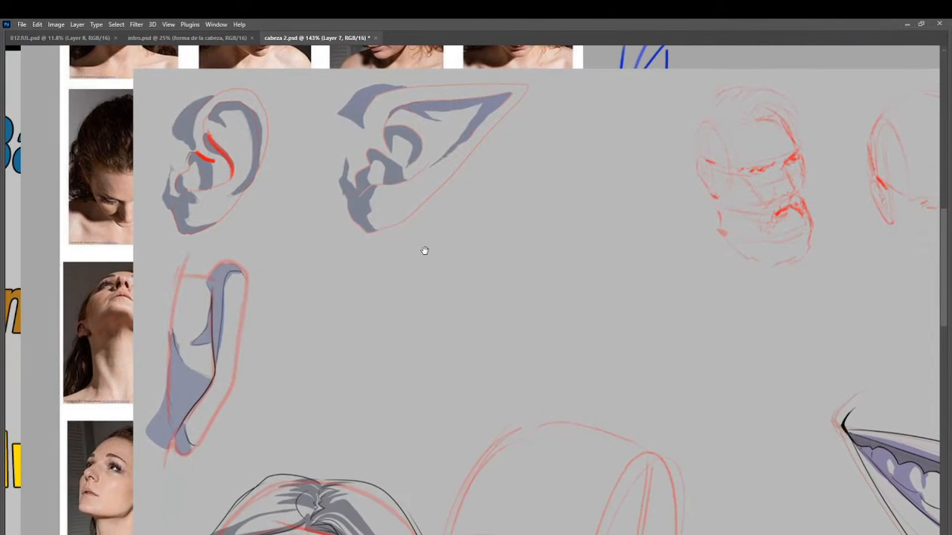
left_click_drag(696, 292, 352, 231)
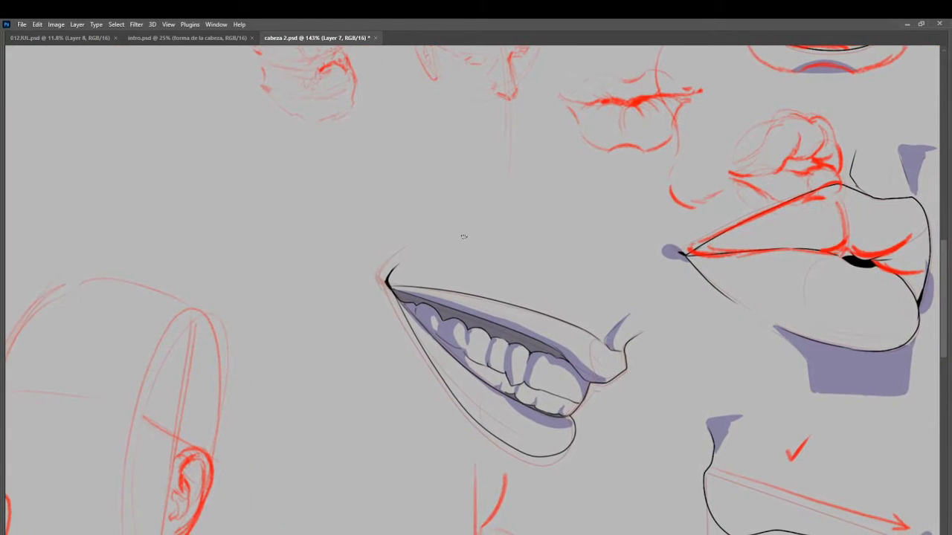
mouse_move(514, 226)
left_mouse_down()
mouse_move(514, 285)
mouse_move(522, 272)
mouse_move(492, 276)
left_mouse_up()
key("ctrl+z")
key("ctrl+z")
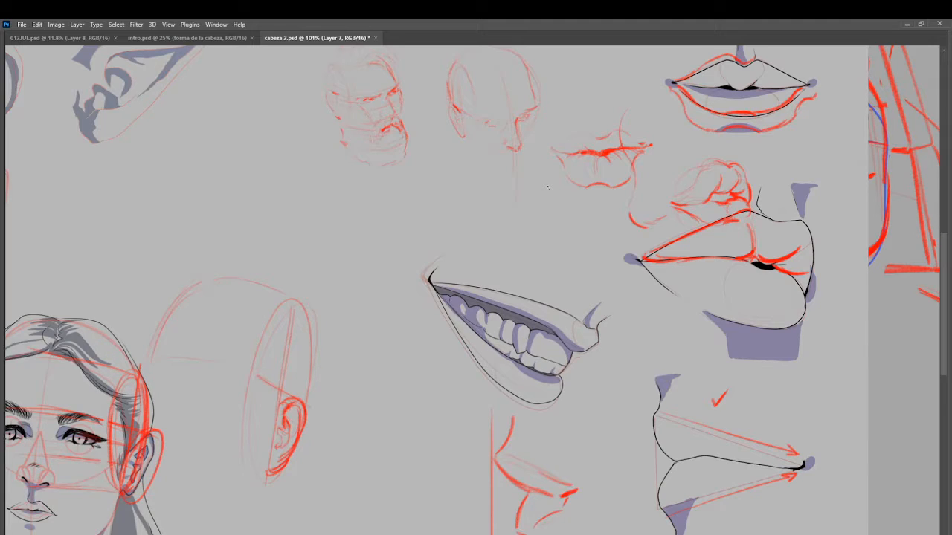
Step: Sketch the outline of a raised arm and hand in red beside the bearded man's head
left_click_drag(372, 311, 518, 430)
scroll(381, 327, "up", 6)
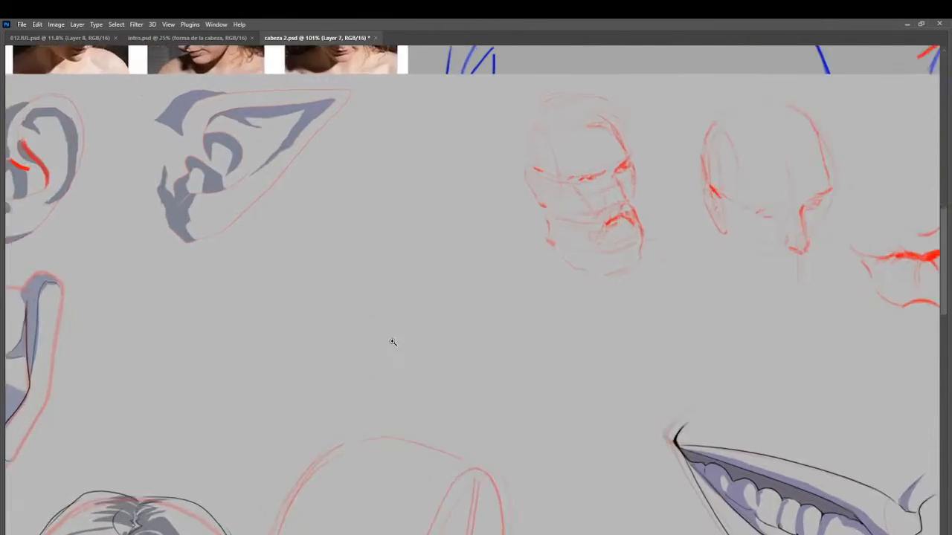
mouse_move(428, 192)
left_mouse_down()
mouse_move(301, 270)
mouse_move(292, 336)
mouse_move(434, 314)
mouse_move(483, 286)
left_mouse_up()
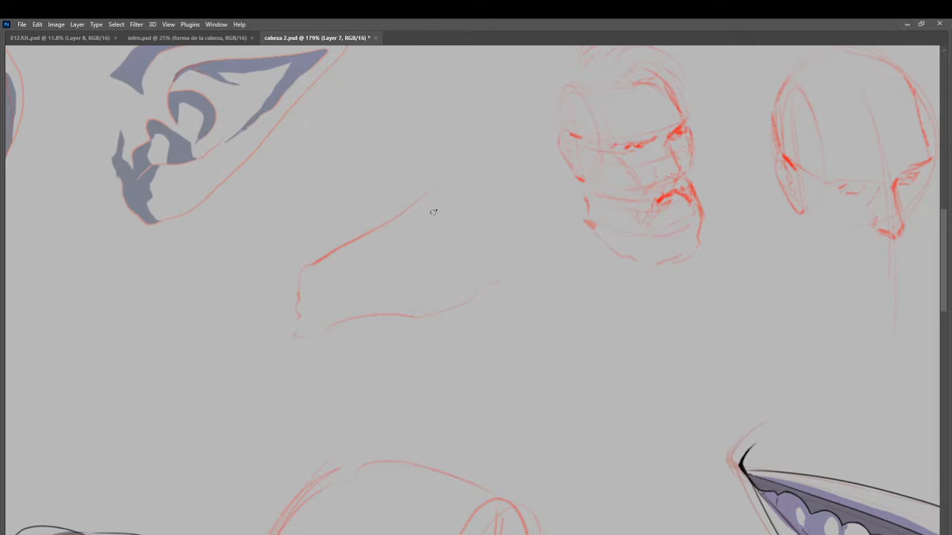
mouse_move(431, 213)
left_mouse_down()
mouse_move(417, 221)
mouse_move(437, 227)
mouse_move(448, 212)
left_mouse_up()
mouse_move(556, 56)
left_mouse_down()
mouse_move(501, 158)
mouse_move(500, 149)
mouse_move(509, 153)
mouse_move(483, 219)
mouse_move(449, 272)
mouse_move(398, 307)
left_mouse_up()
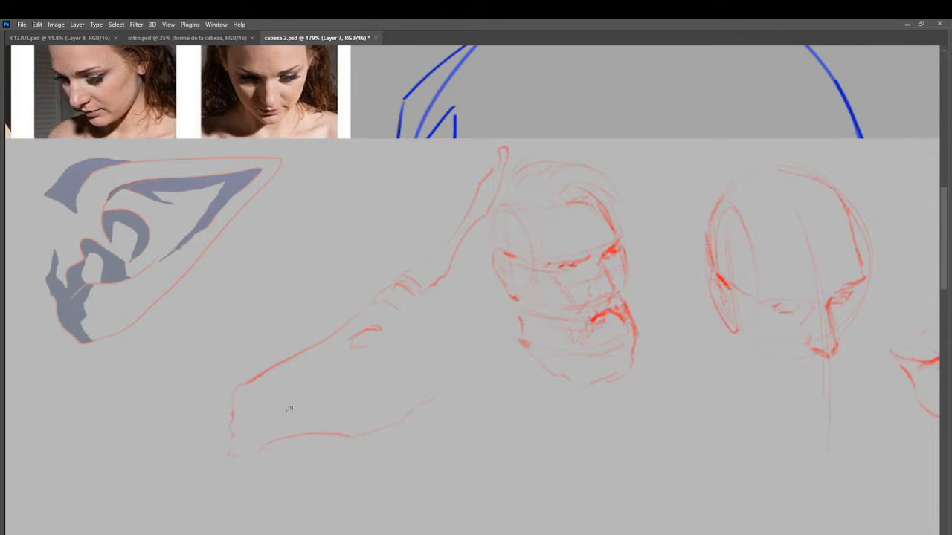
Step: Extend the arm sketch with a long curved line and add its inner contours in red below the bearded man's head
mouse_move(233, 423)
left_mouse_down()
mouse_move(135, 430)
mouse_move(52, 491)
left_mouse_up()
mouse_move(232, 428)
left_mouse_down()
mouse_move(406, 370)
mouse_move(410, 356)
left_mouse_up()
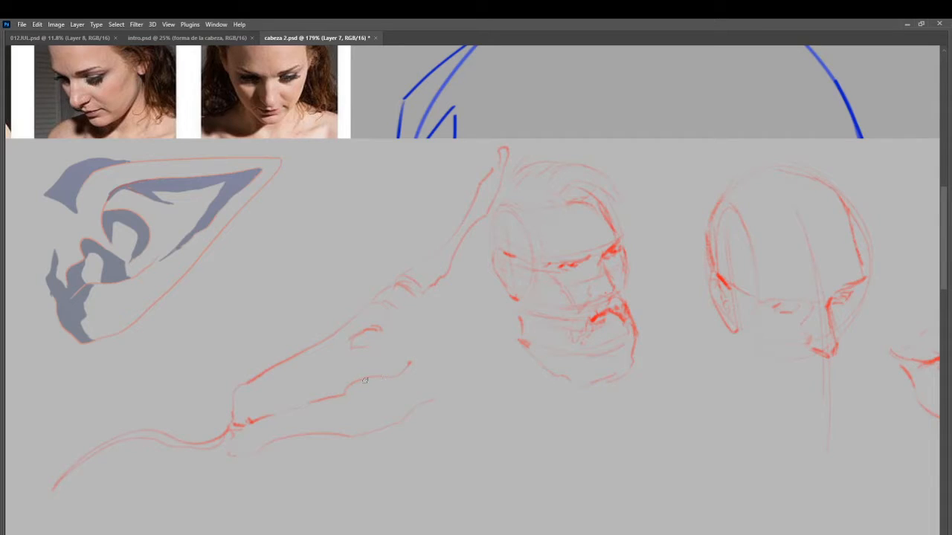
left_click_drag(354, 386, 336, 392)
left_click_drag(417, 412, 544, 392)
left_click_drag(429, 408, 388, 397)
mouse_move(542, 447)
left_mouse_down()
mouse_move(470, 372)
mouse_move(417, 384)
mouse_move(540, 392)
left_mouse_up()
key("ctrl+z")
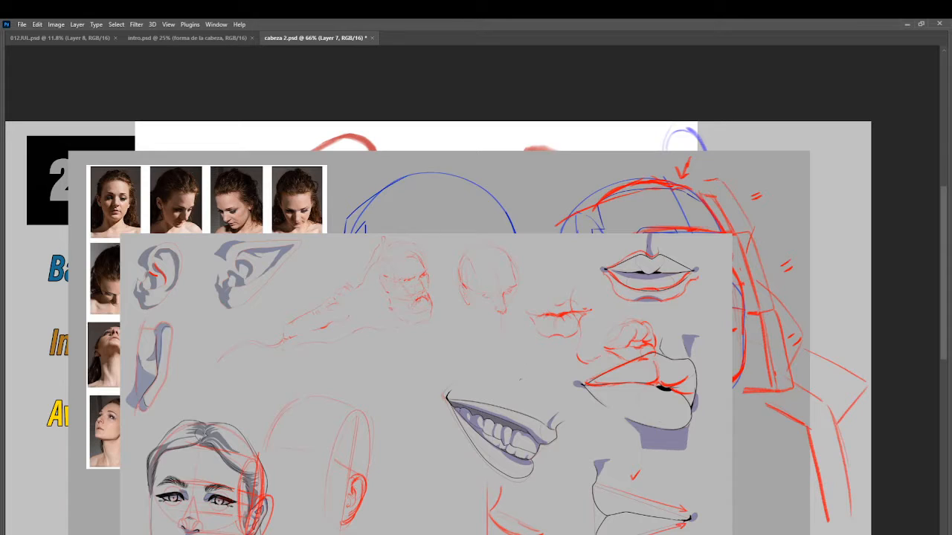
Step: Draw red arrows pointing at the upper lips of the two profile mouth drawings
left_click_drag(530, 523, 470, 408)
mouse_move(461, 370)
left_mouse_down()
mouse_move(477, 399)
mouse_move(470, 404)
left_mouse_up()
left_click_drag(511, 349, 532, 374)
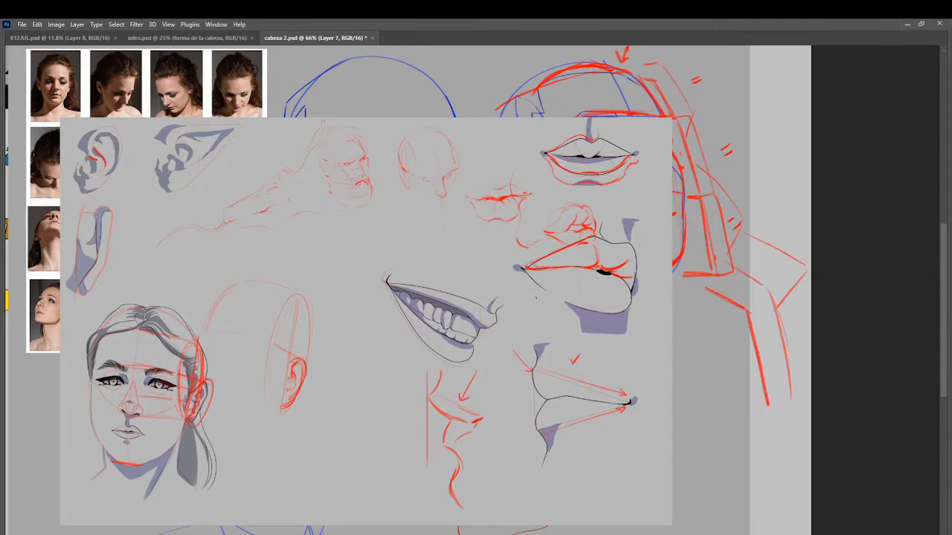
Step: Rough in a second outstretched arm in red between the bald head and the smiling mouth
scroll(340, 238, "up", 3)
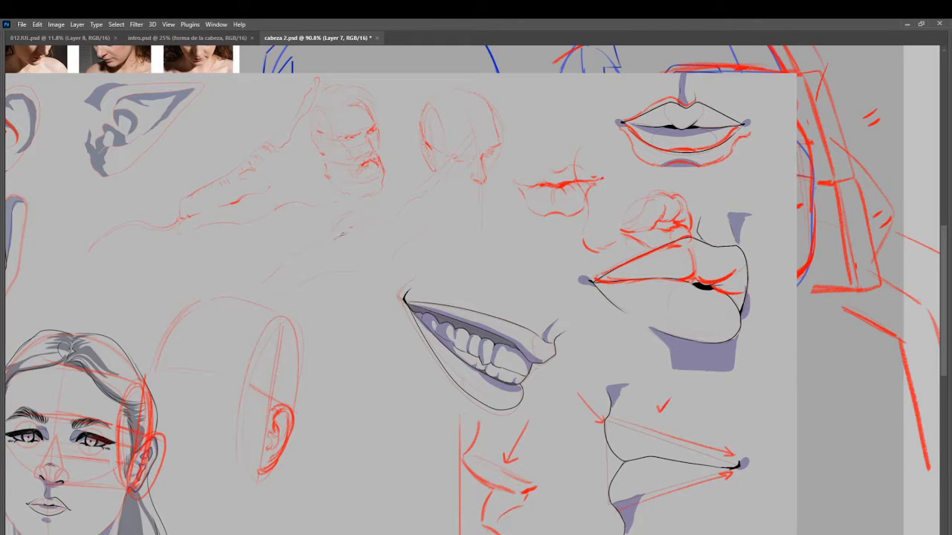
left_click_drag(346, 233, 334, 238)
left_click_drag(273, 273, 285, 267)
mouse_move(266, 280)
left_mouse_down()
mouse_move(243, 302)
mouse_move(329, 279)
left_mouse_up()
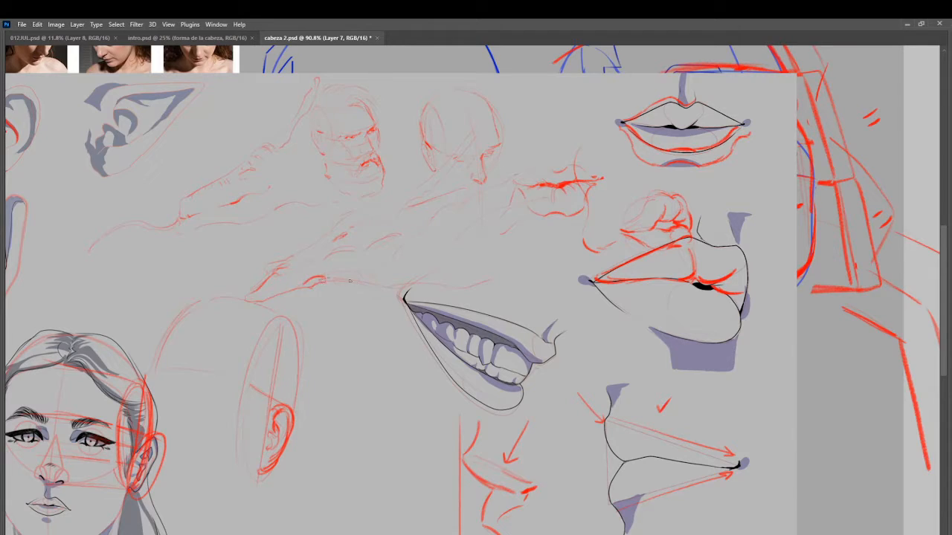
Step: Refine the hand, fingers and forearm contours of the second arm sketch in red
left_click_drag(332, 235, 266, 267)
key("ctrl+z")
mouse_move(266, 277)
left_mouse_down()
mouse_move(235, 310)
mouse_move(297, 290)
mouse_move(243, 303)
mouse_move(293, 276)
mouse_move(263, 283)
left_mouse_up()
key("b")
key("e")
key("b")
left_click_drag(416, 251, 385, 270)
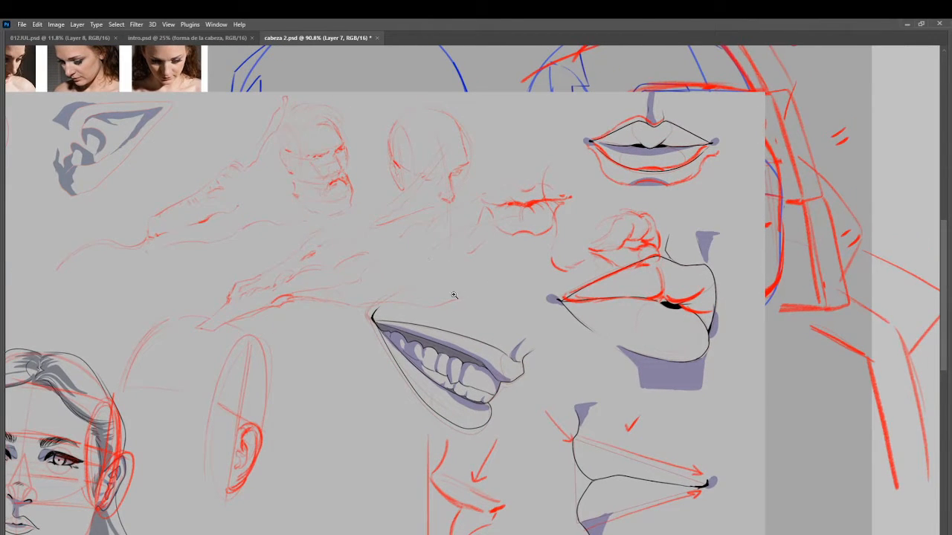
mouse_move(429, 296)
left_mouse_down()
mouse_move(376, 299)
mouse_move(416, 300)
left_mouse_up()
left_click_drag(531, 344, 481, 300)
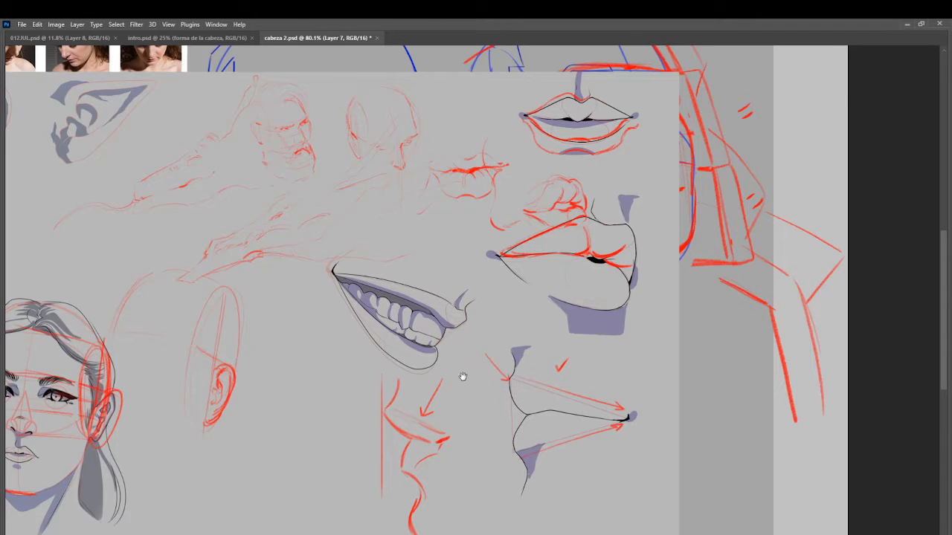
left_click_drag(487, 336, 525, 363)
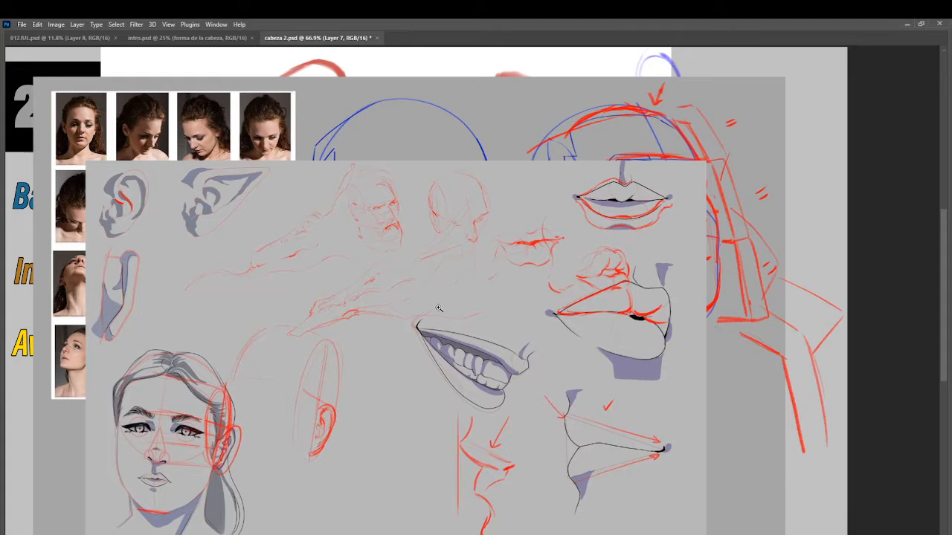
Step: Capture the ear sketch reference with a screen snip and paste it over the canvas as a new layer
key("super+shift+s")
mouse_move(87, 159)
left_mouse_down()
mouse_move(315, 300)
mouse_move(755, 534)
mouse_move(702, 534)
left_mouse_up()
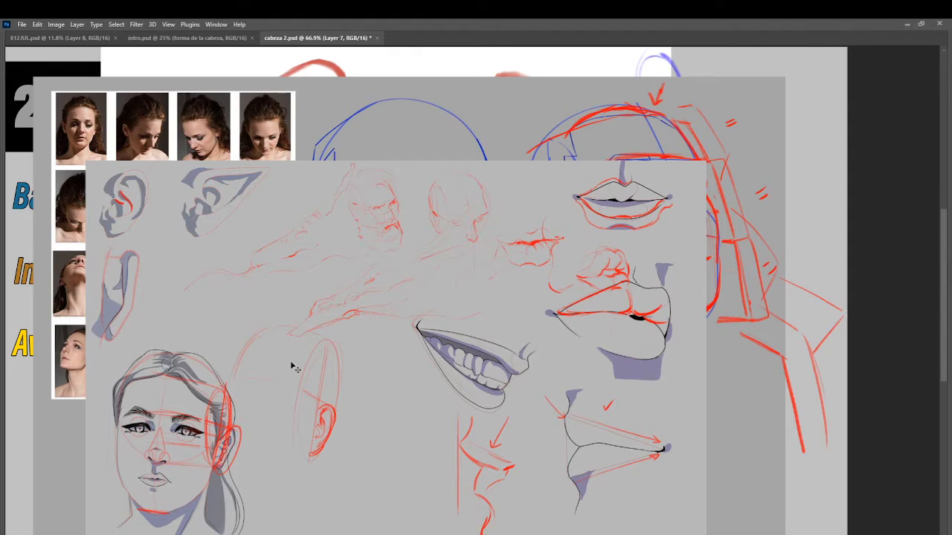
key("ctrl+v")
left_click_drag(383, 354, 412, 381)
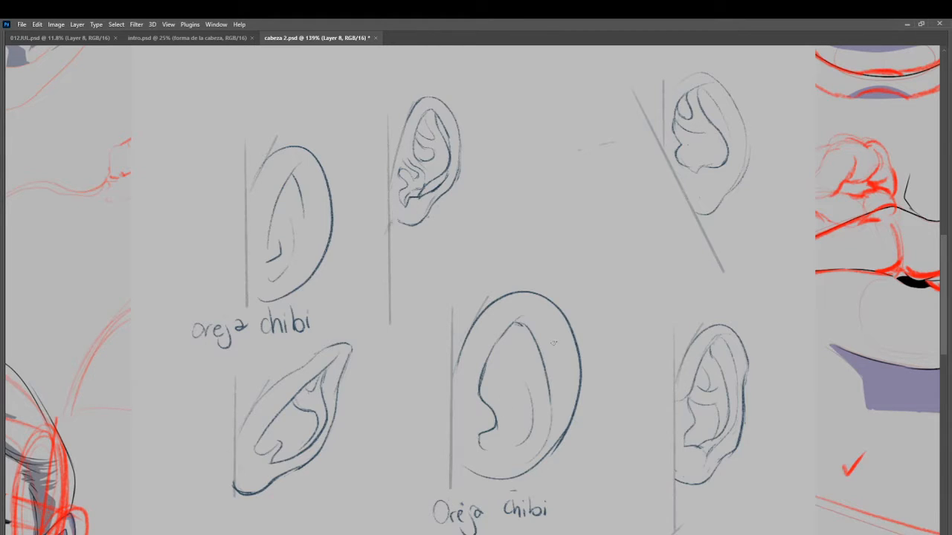
Step: Sketch an ear outline in red between the upper ear sketches, with a vertical guide and a slanted tilt arrow
left_click_drag(563, 319, 563, 352)
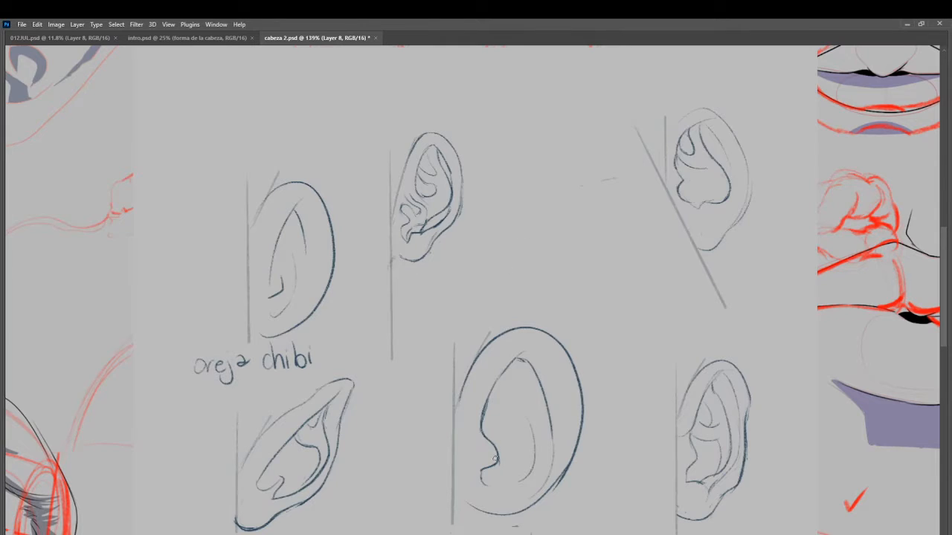
mouse_move(519, 350)
left_mouse_down()
mouse_move(492, 514)
mouse_move(558, 485)
mouse_move(565, 379)
mouse_move(520, 342)
left_mouse_up()
key("ctrl+z")
mouse_move(534, 199)
left_mouse_down()
mouse_move(569, 184)
mouse_move(590, 211)
mouse_move(586, 255)
mouse_move(540, 308)
mouse_move(513, 291)
left_mouse_up()
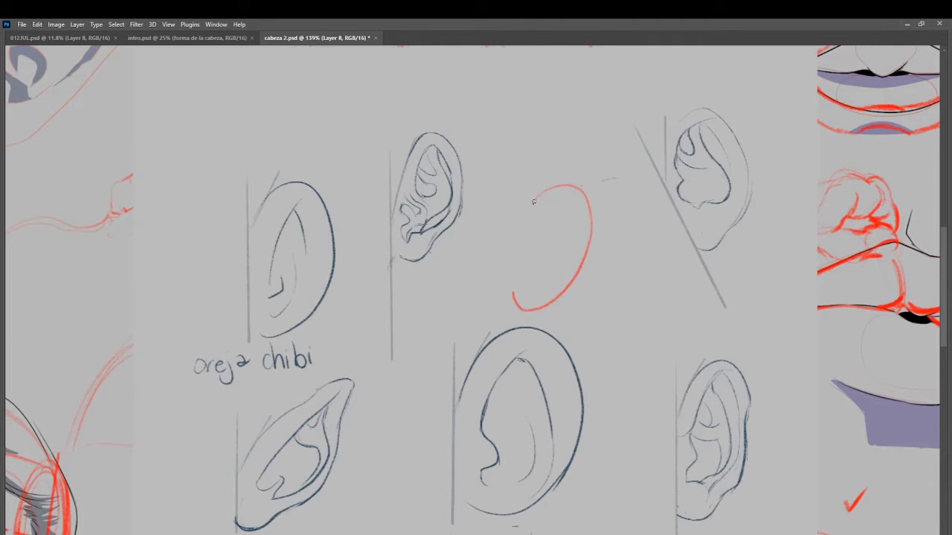
left_click_drag(523, 221, 543, 193)
left_click_drag(501, 153, 501, 312)
left_click_drag(524, 220, 543, 187)
mouse_move(513, 306)
left_mouse_down()
mouse_move(551, 134)
mouse_move(554, 148)
left_mouse_up()
Step: Try marking the tilt of the neighbouring ear sketches in red, including an arrow along the slanted guide
mouse_move(435, 87)
left_mouse_down()
mouse_move(428, 120)
mouse_move(438, 111)
left_mouse_up()
key("ctrl+z")
key("ctrl+z")
mouse_move(628, 123)
left_mouse_down()
mouse_move(725, 299)
mouse_move(727, 285)
left_mouse_up()
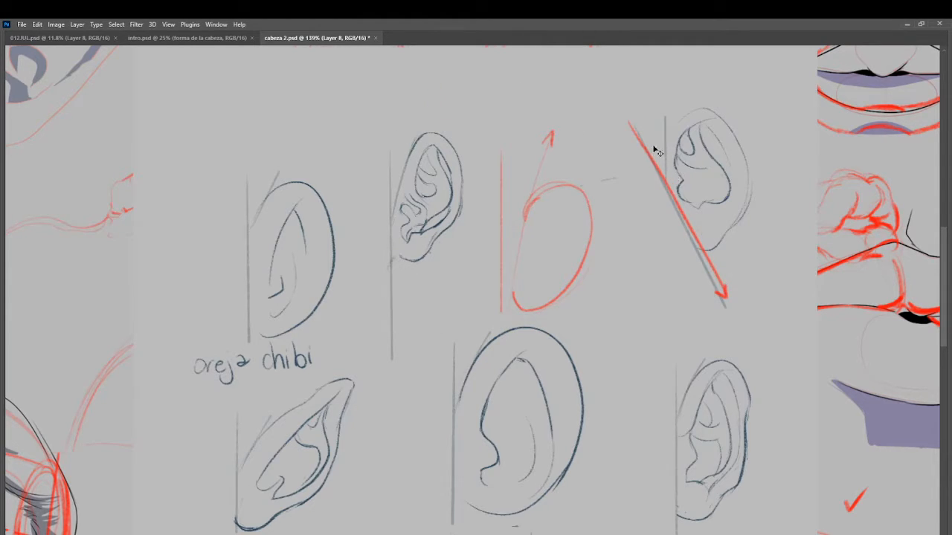
key("ctrl+z")
key("ctrl+z")
key("ctrl+z")
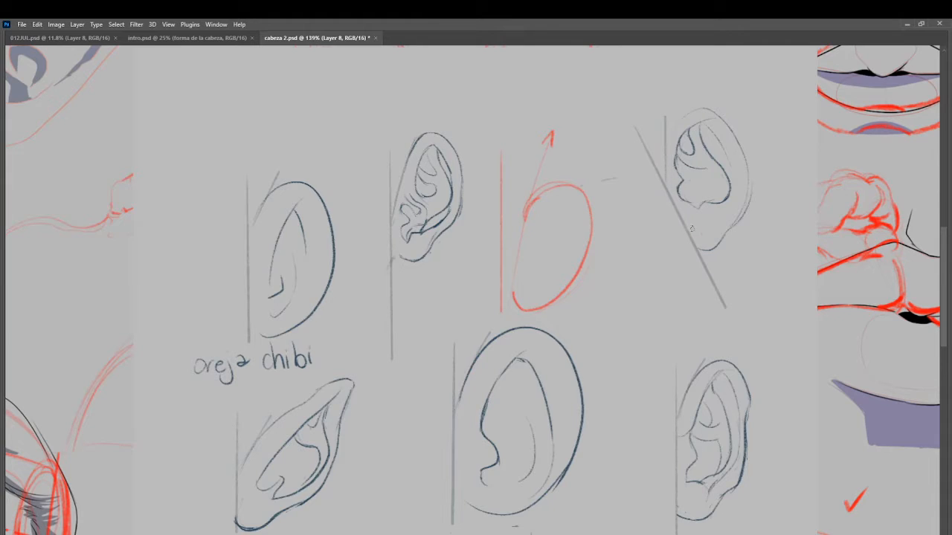
mouse_move(662, 332)
left_mouse_down()
mouse_move(670, 378)
mouse_move(678, 369)
left_mouse_up()
key("ctrl+z")
key("ctrl+z")
mouse_move(507, 84)
left_mouse_down()
mouse_move(502, 134)
mouse_move(508, 125)
left_mouse_up()
key("ctrl+z")
key("ctrl+z")
Step: Draw the inner rim, spiral folds and ear-canal notch inside the red ear outline
left_click_drag(543, 209, 543, 235)
key("ctrl+z")
left_click_drag(542, 219, 546, 238)
mouse_move(528, 269)
left_mouse_down()
mouse_move(533, 261)
mouse_move(542, 279)
left_mouse_up()
mouse_move(545, 211)
left_mouse_down()
mouse_move(574, 208)
mouse_move(582, 217)
left_mouse_up()
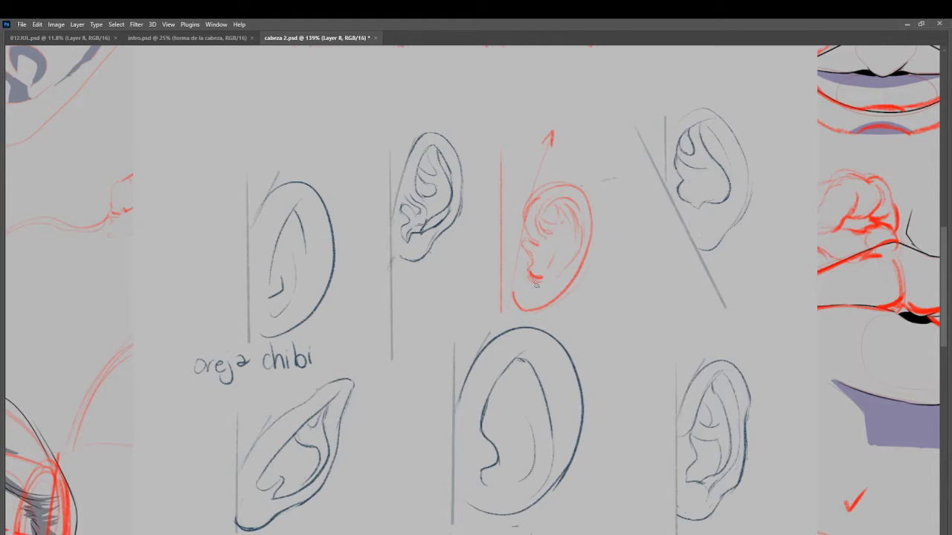
Step: Add a red earring to the lobe of the red ear
left_click_drag(530, 273, 536, 311)
left_click_drag(526, 295, 528, 294)
left_click_drag(535, 295, 532, 319)
Step: Try marking the large chibi ear and adding a red tick beneath the ear with the earring
left_click_drag(539, 407, 531, 319)
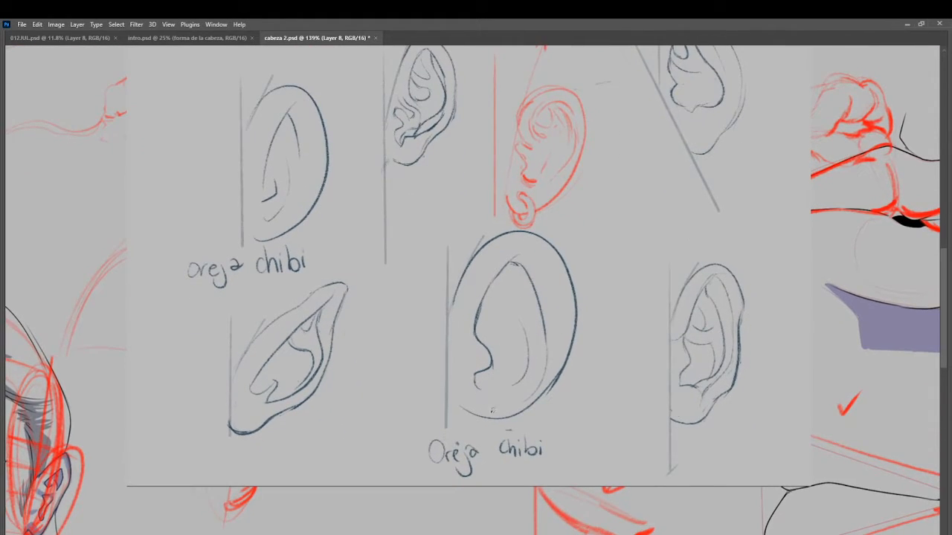
left_click_drag(487, 401, 488, 402)
left_click_drag(531, 299, 485, 332)
key("ctrl+z")
left_click_drag(513, 257, 532, 251)
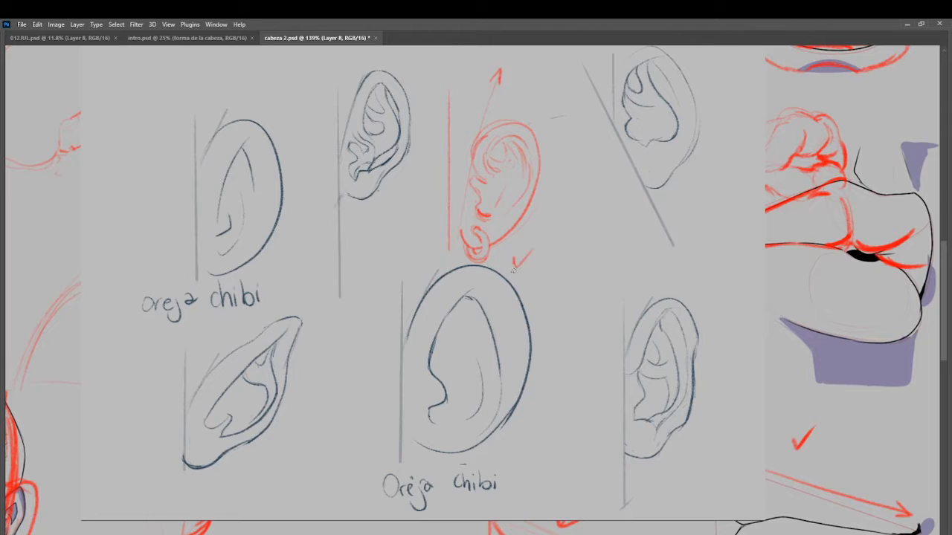
key("ctrl+z")
mouse_move(559, 284)
left_mouse_down()
mouse_move(616, 319)
mouse_move(581, 406)
mouse_move(552, 416)
left_mouse_up()
key("ctrl+z")
Step: Try sketching another red ear between the large chibi ear and the realistic ear beside it
mouse_move(556, 295)
left_mouse_down()
mouse_move(618, 313)
mouse_move(587, 391)
mouse_move(537, 382)
left_mouse_up()
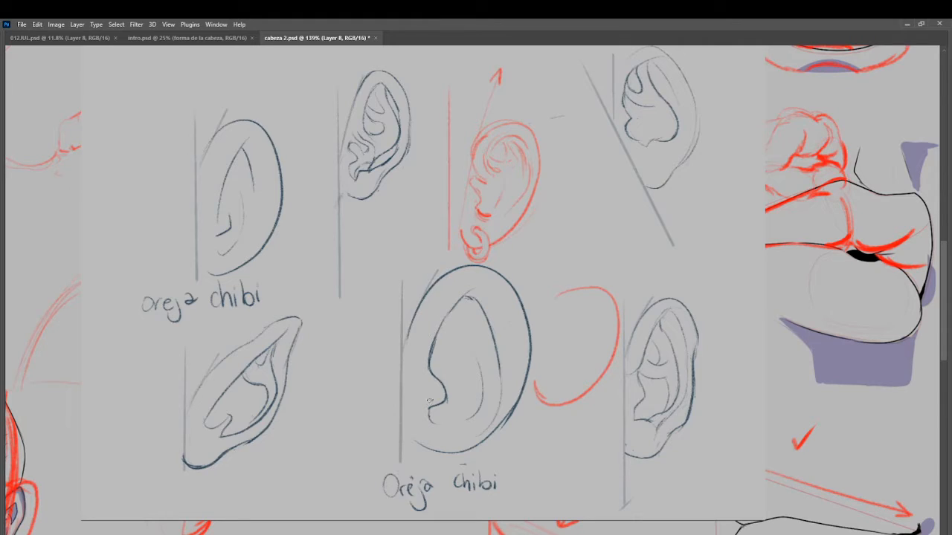
mouse_move(429, 352)
left_mouse_down()
mouse_move(453, 433)
mouse_move(414, 381)
mouse_move(459, 392)
mouse_move(437, 336)
left_mouse_up()
key("ctrl+z")
key("ctrl+z")
left_click_drag(557, 346, 563, 366)
left_click_drag(597, 312, 595, 345)
key("ctrl+z")
key("ctrl+z")
key("ctrl+z")
key("ctrl+z")
key("ctrl+z")
key("ctrl+z")
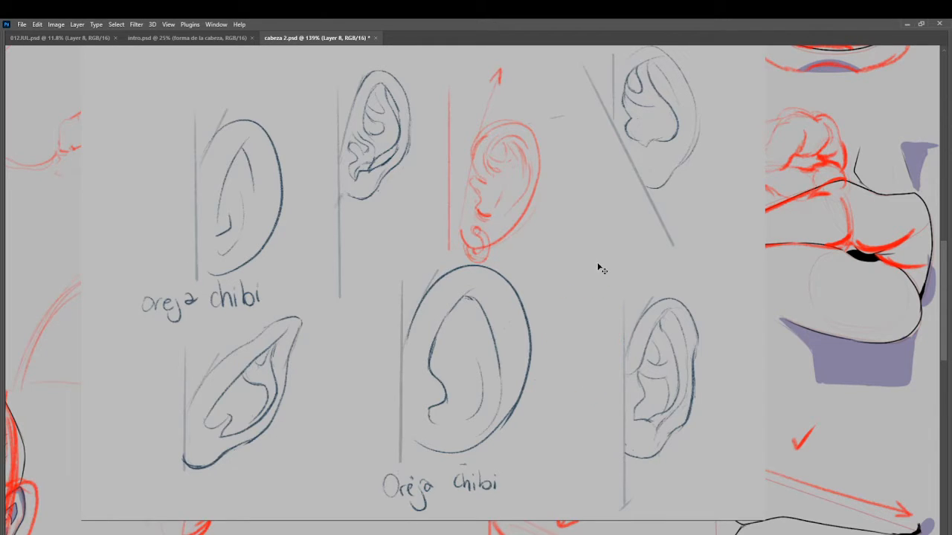
Step: Create a new layer and sketch an ear outline with its upper inner fold in red beside the large chibi ear
key("ctrl+shift+n")
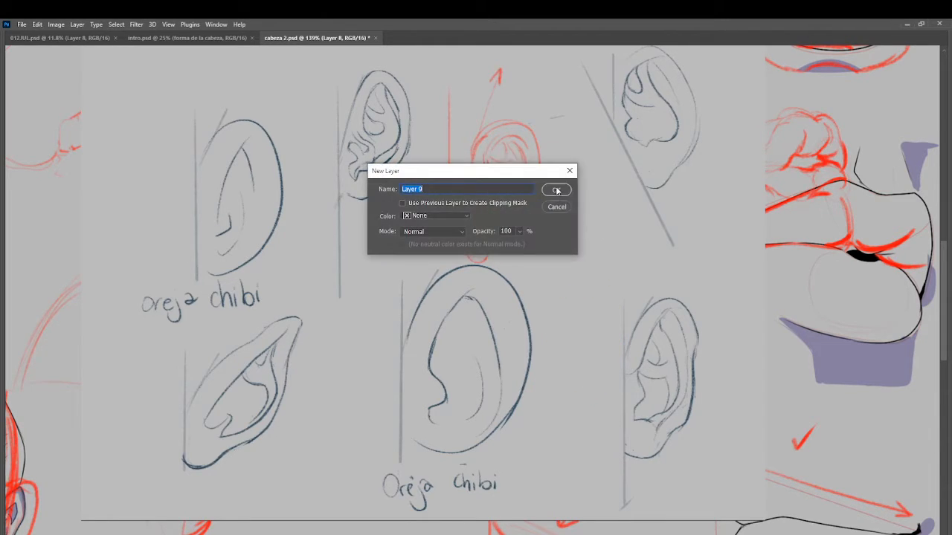
key("Return")
mouse_move(589, 276)
left_mouse_down()
mouse_move(616, 340)
mouse_move(569, 396)
mouse_move(541, 377)
left_mouse_up()
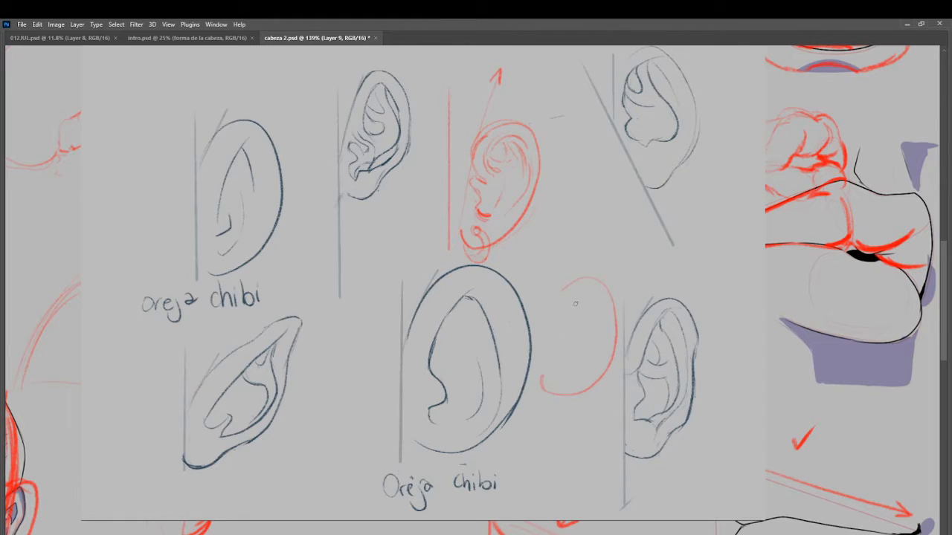
mouse_move(574, 304)
left_mouse_down()
mouse_move(560, 335)
mouse_move(570, 359)
mouse_move(559, 367)
mouse_move(571, 377)
mouse_move(552, 367)
mouse_move(573, 389)
mouse_move(557, 390)
mouse_move(570, 352)
mouse_move(564, 369)
mouse_move(565, 329)
left_mouse_up()
Step: Adjust the lassoed inner fold of the new red ear with Free Transform and complete its inner folds
key("e")
key("e")
key("l")
mouse_move(583, 295)
left_mouse_down()
mouse_move(553, 327)
mouse_move(581, 300)
mouse_move(573, 320)
mouse_move(567, 307)
left_mouse_up()
key("ctrl+r")
key("ctrl+r")
key("ctrl+t")
key("Return")
key("ctrl+d")
key("e")
mouse_move(592, 361)
left_mouse_down()
mouse_move(609, 321)
mouse_move(601, 335)
left_mouse_up()
Step: Try pointing a red arrow at the small upper ear sketch and tracing its inner fold
left_click_drag(529, 318, 610, 431)
mouse_move(511, 167)
left_mouse_down()
mouse_move(491, 200)
mouse_move(505, 196)
left_mouse_up()
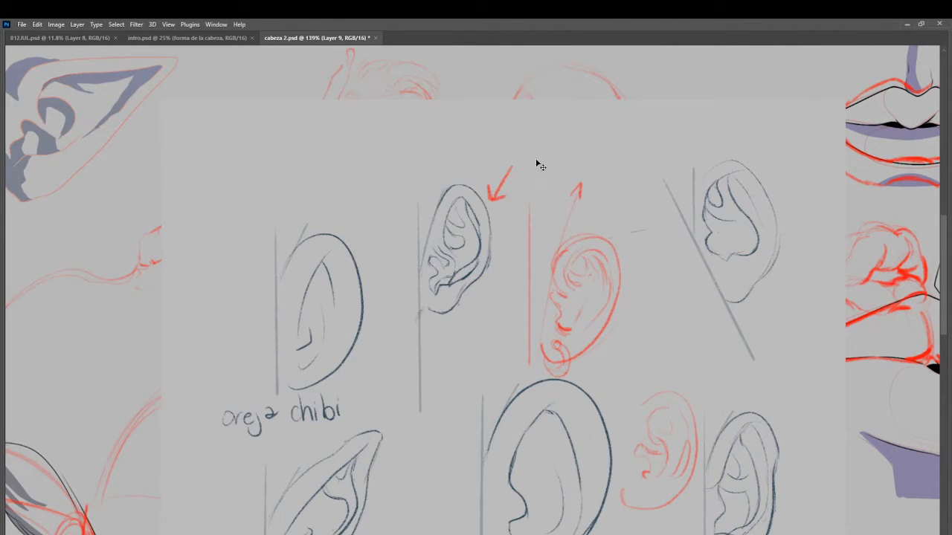
key("ctrl+z")
left_click_drag(483, 239, 516, 269)
left_click_drag(414, 220, 444, 241)
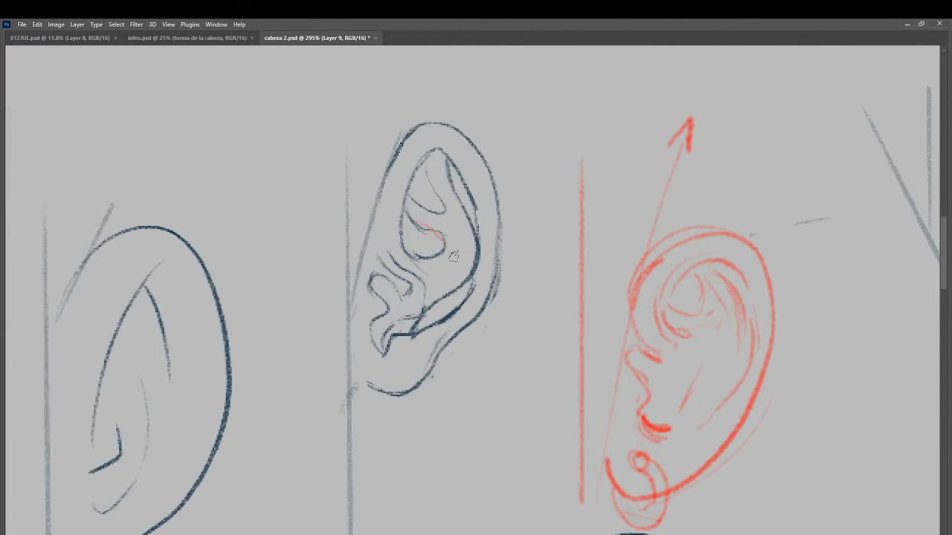
Step: Sketch a curved ear outline and its ear-canal notch in red above the small ear sketch
left_click_drag(587, 274, 504, 275)
left_click_drag(532, 224, 505, 293)
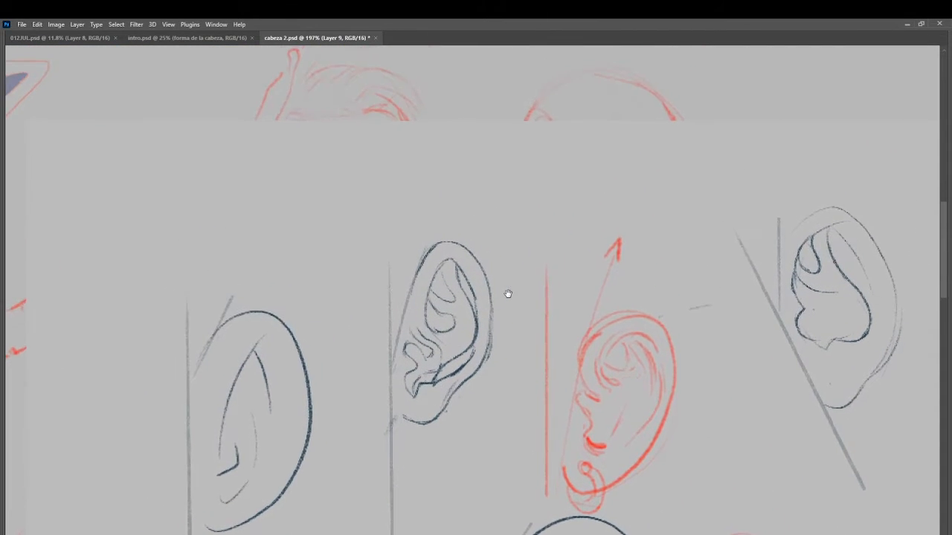
mouse_move(526, 159)
left_mouse_down()
mouse_move(574, 222)
mouse_move(500, 278)
mouse_move(491, 261)
left_mouse_up()
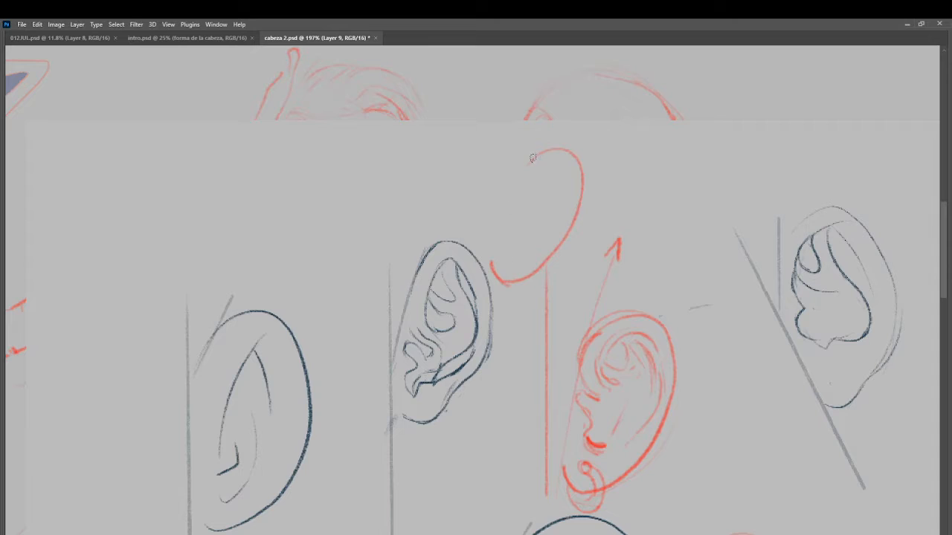
mouse_move(507, 176)
left_mouse_down()
mouse_move(583, 165)
mouse_move(541, 253)
left_mouse_up()
left_click_drag(512, 248, 506, 276)
key("ctrl+z")
key("ctrl+z")
key("ctrl+z")
key("ctrl+z")
mouse_move(509, 235)
left_mouse_down()
mouse_move(502, 207)
mouse_move(511, 230)
left_mouse_up()
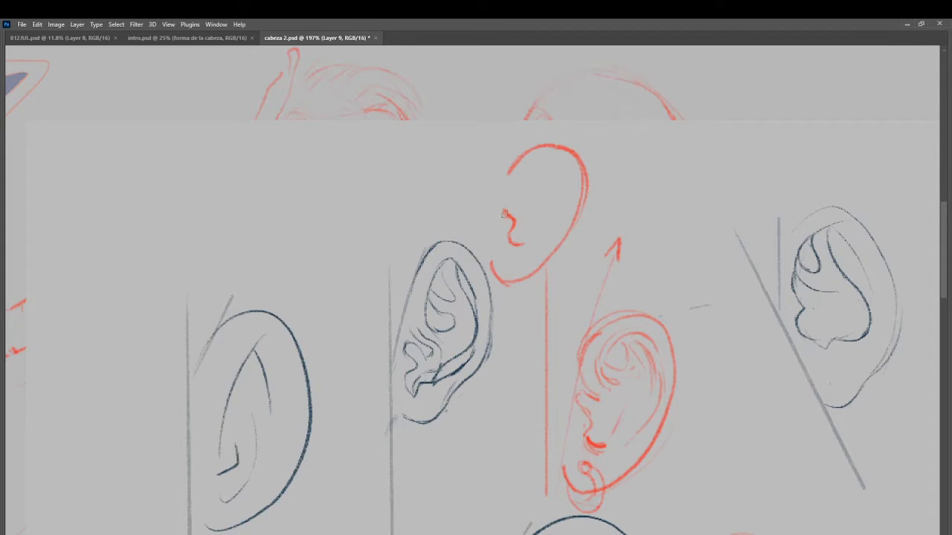
left_click_drag(511, 209, 530, 214)
Step: Add the inner rim and folds to the topmost red ear and shade its hollows with hatching
left_click_drag(422, 302, 435, 342)
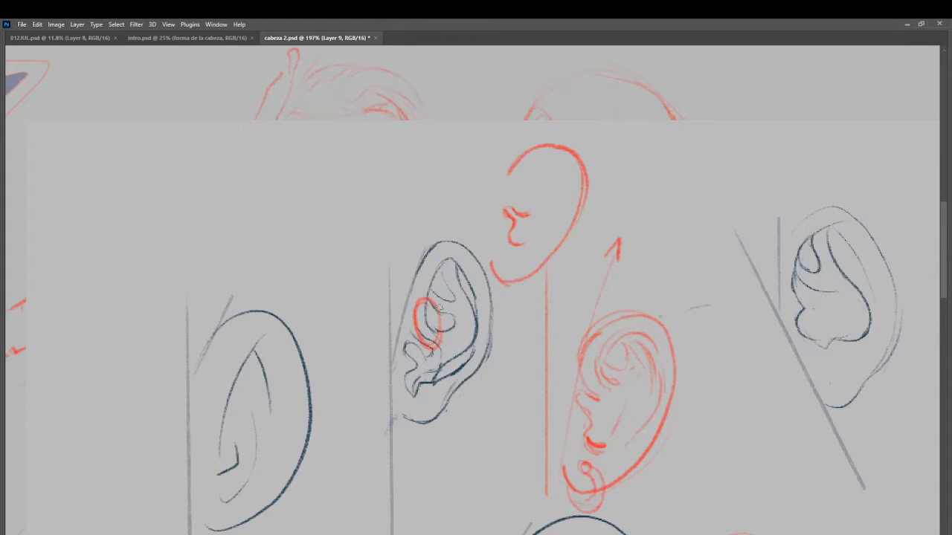
key("ctrl+z")
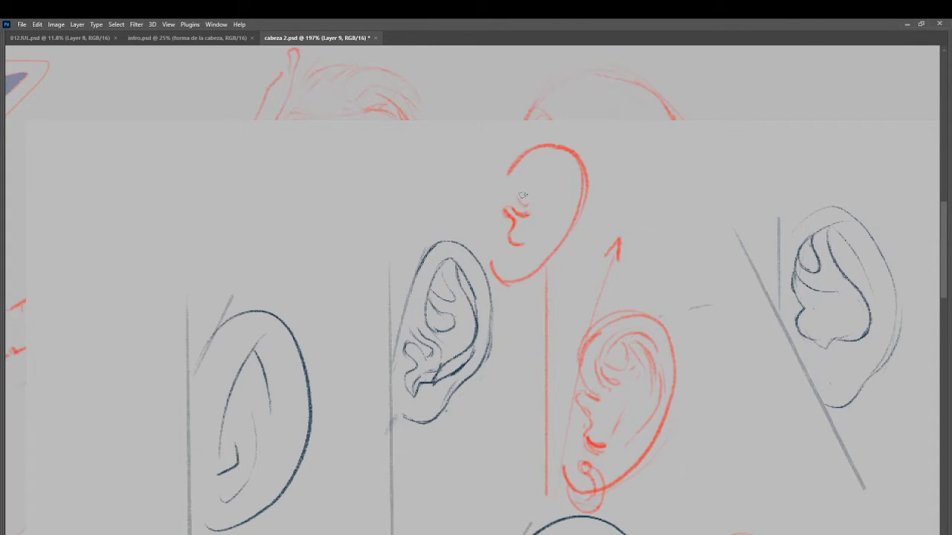
mouse_move(533, 205)
left_mouse_down()
mouse_move(519, 189)
mouse_move(557, 155)
left_mouse_up()
left_click_drag(523, 181, 562, 156)
mouse_move(522, 181)
left_mouse_down()
mouse_move(533, 166)
mouse_move(576, 190)
mouse_move(545, 204)
left_mouse_up()
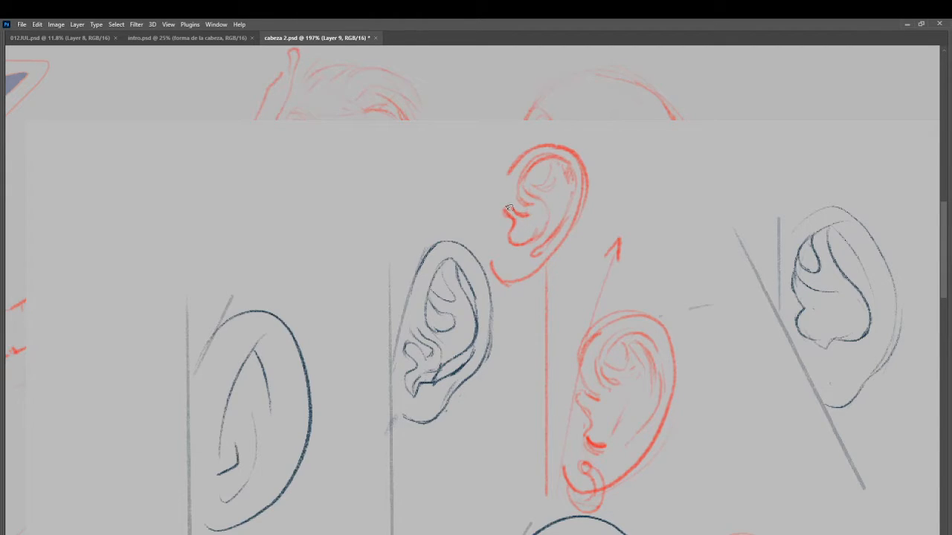
mouse_move(511, 222)
left_mouse_down()
mouse_move(525, 239)
mouse_move(535, 236)
left_mouse_up()
mouse_move(531, 203)
left_mouse_down()
mouse_move(522, 192)
mouse_move(532, 211)
left_mouse_up()
mouse_move(529, 170)
left_mouse_down()
mouse_move(533, 181)
mouse_move(550, 165)
mouse_move(566, 169)
mouse_move(572, 186)
mouse_move(560, 199)
left_mouse_up()
Step: Change the brush color to blue
key("Tab")
left_click(896, 232)
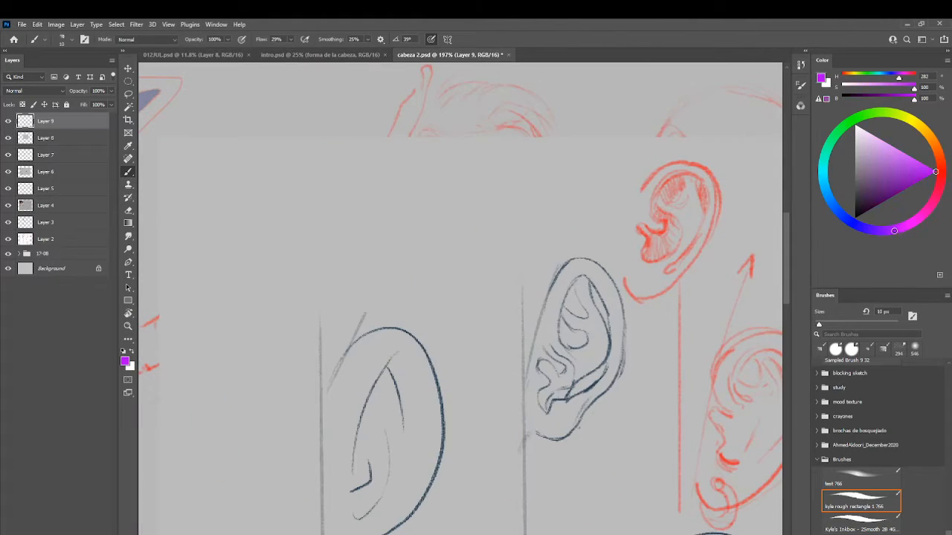
left_click(850, 227)
key("Tab")
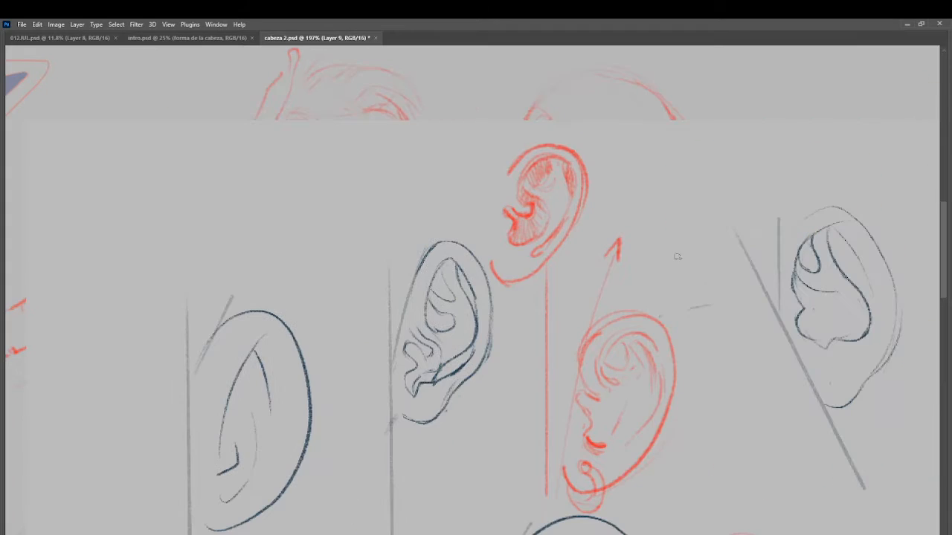
Step: Trace the outer rim of the topmost red ear in blue and its branching inner fold in green
mouse_move(522, 191)
left_mouse_down()
mouse_move(530, 217)
mouse_move(506, 202)
mouse_move(504, 176)
mouse_move(531, 151)
mouse_move(571, 148)
mouse_move(587, 169)
mouse_move(588, 199)
mouse_move(549, 263)
mouse_move(534, 264)
mouse_move(557, 236)
mouse_move(572, 169)
mouse_move(544, 156)
mouse_move(525, 168)
mouse_move(515, 199)
left_mouse_up()
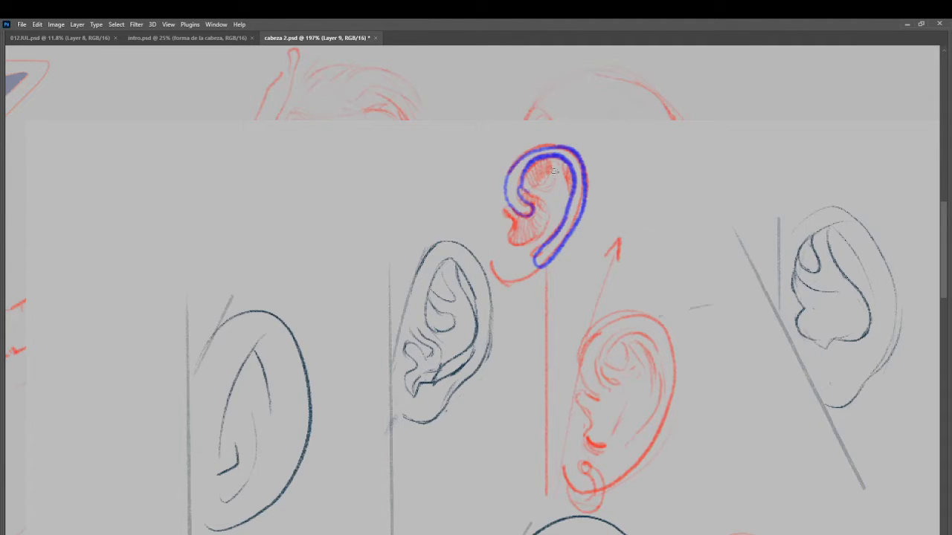
key("Tab")
left_click(835, 134)
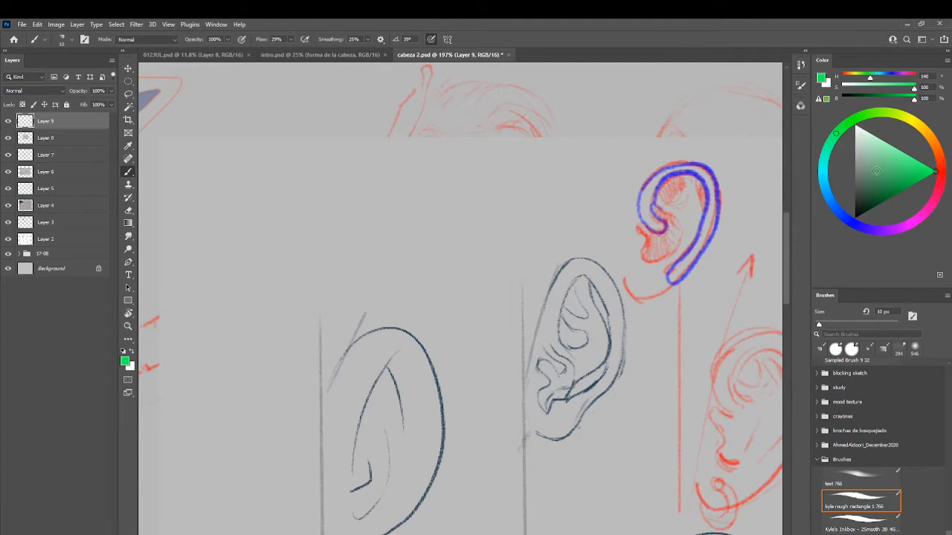
key("Tab")
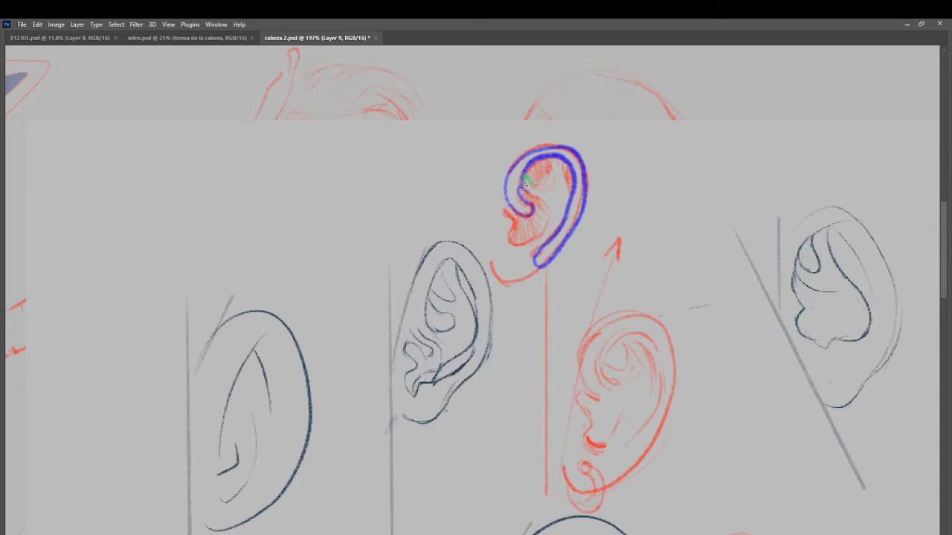
left_click_drag(524, 177, 549, 213)
mouse_move(535, 248)
left_mouse_down()
mouse_move(564, 196)
mouse_move(559, 161)
mouse_move(547, 163)
mouse_move(543, 186)
left_mouse_up()
Step: Outline the earlobe and the ear-canal notch of the topmost red ear in magenta
key("Tab")
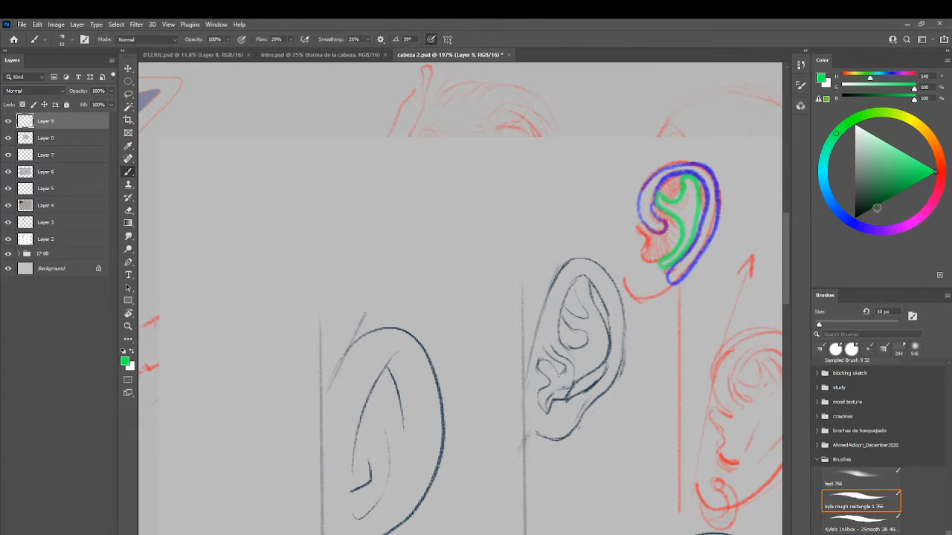
left_click(910, 220)
key("Tab")
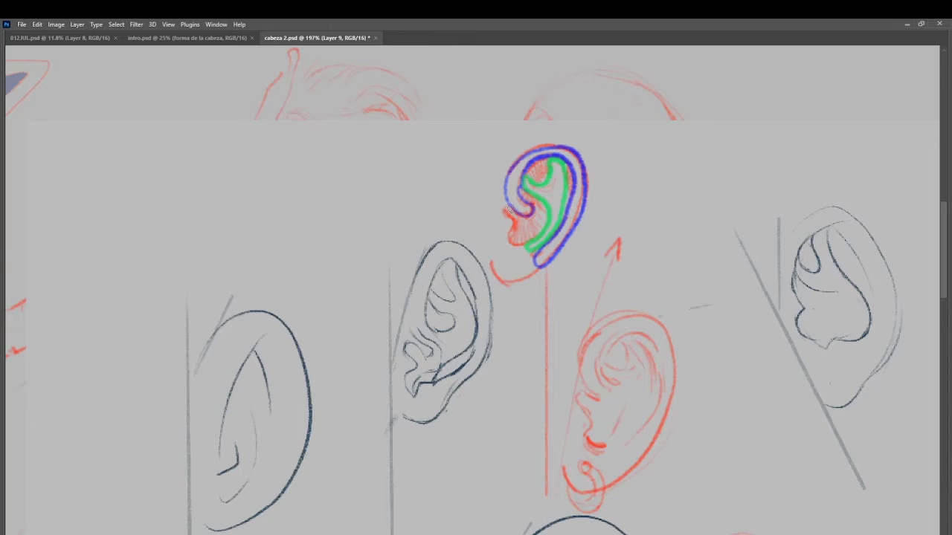
left_click_drag(509, 211, 512, 221)
mouse_move(531, 253)
left_mouse_down()
mouse_move(529, 280)
mouse_move(493, 277)
mouse_move(491, 220)
mouse_move(506, 201)
left_mouse_up()
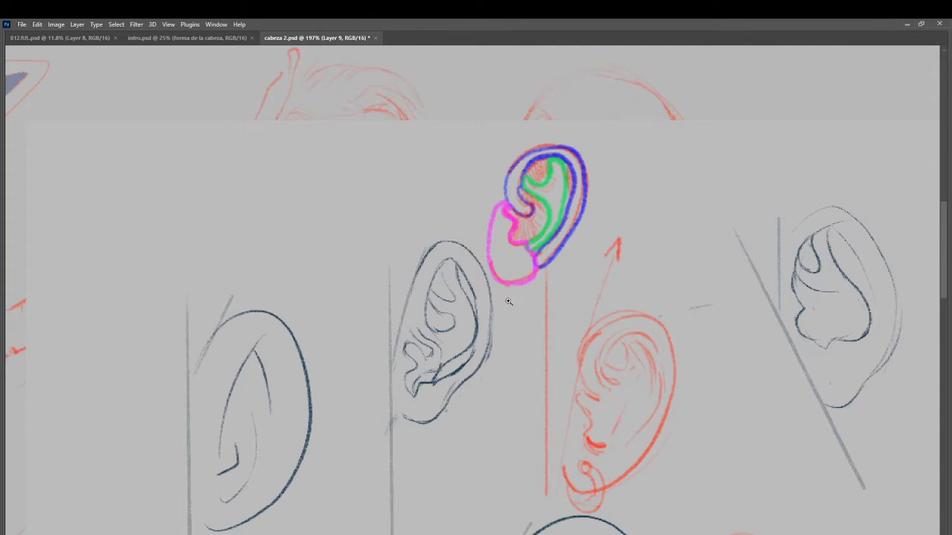
Step: Redraw the inner fold of the ear sketch beside the slanted line as a bold black curve
left_click_drag(543, 328, 496, 331)
left_click_drag(654, 341, 493, 312)
mouse_move(564, 289)
left_mouse_down()
mouse_move(589, 303)
mouse_move(626, 304)
mouse_move(603, 318)
left_mouse_up()
left_click_drag(568, 270, 594, 308)
key("ctrl+z")
key("ctrl+z")
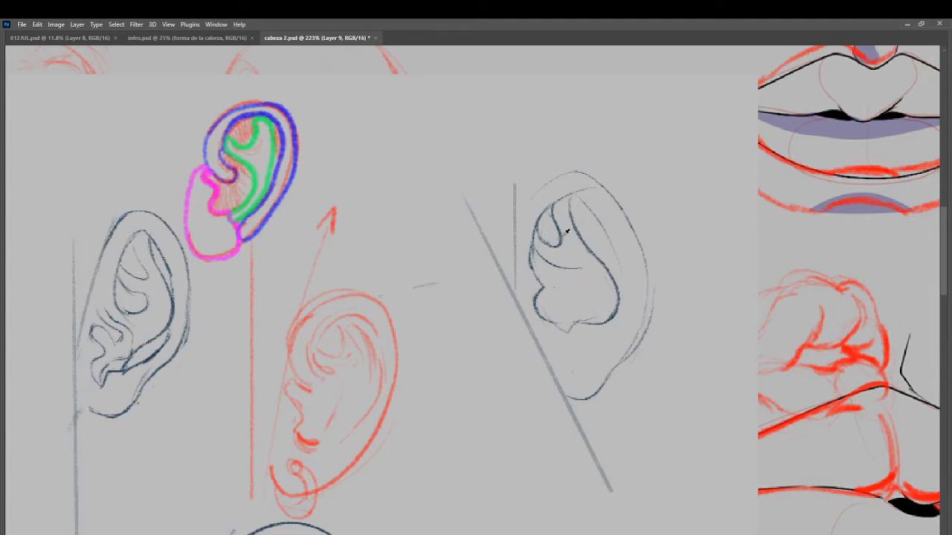
mouse_move(567, 232)
left_mouse_down()
mouse_move(553, 303)
mouse_move(563, 229)
left_mouse_up()
mouse_move(549, 268)
left_mouse_down()
mouse_move(583, 274)
mouse_move(594, 318)
left_mouse_up()
key("ctrl+z")
mouse_move(576, 236)
left_mouse_down()
mouse_move(607, 278)
mouse_move(617, 315)
mouse_move(568, 331)
left_mouse_up()
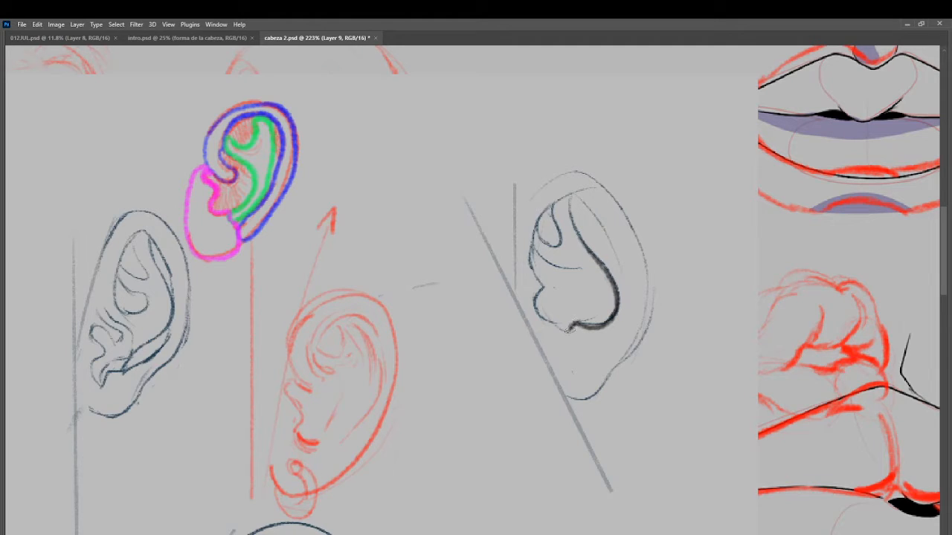
key("ctrl+z")
mouse_move(572, 269)
left_mouse_down()
mouse_move(594, 283)
mouse_move(595, 318)
left_mouse_up()
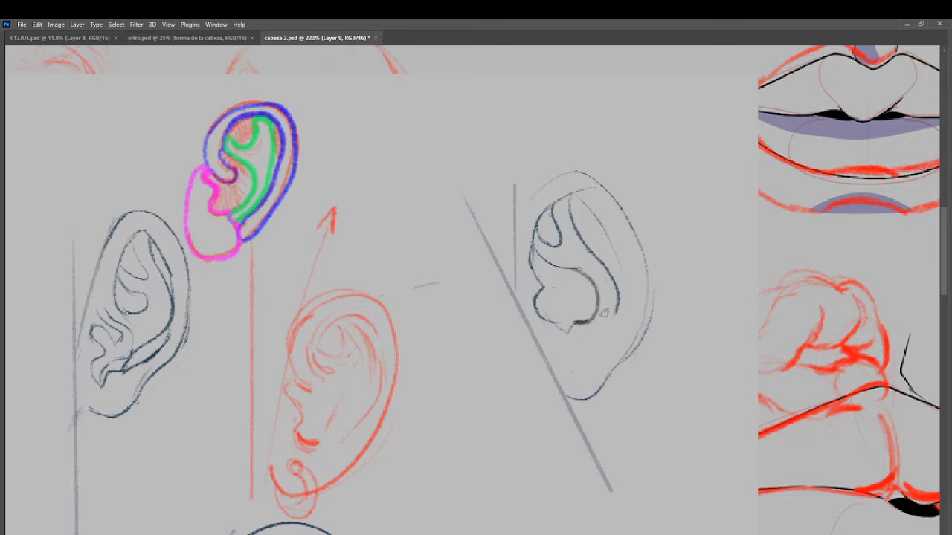
Step: Try reworking the ear-canal notch inside the pointed ear with black strokes
left_click_drag(604, 265, 549, 268)
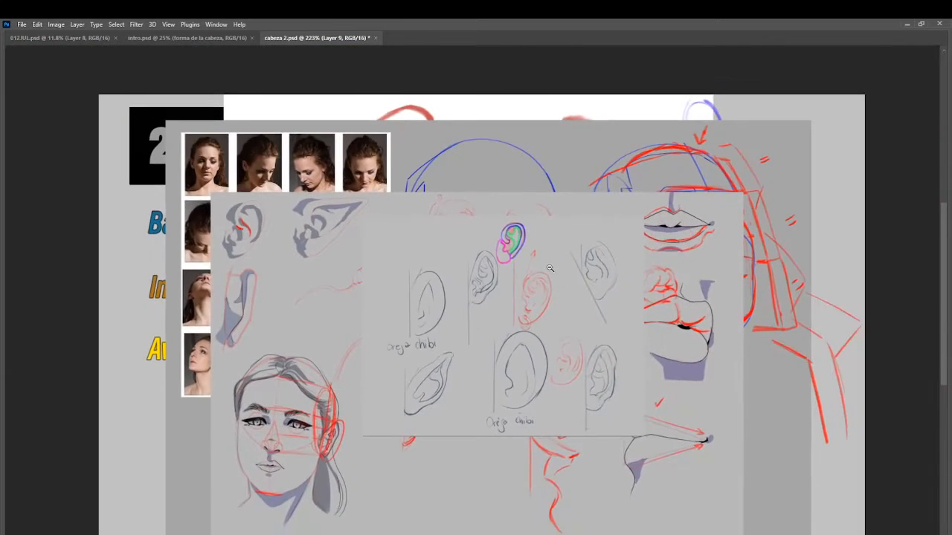
left_click_drag(432, 390, 438, 402)
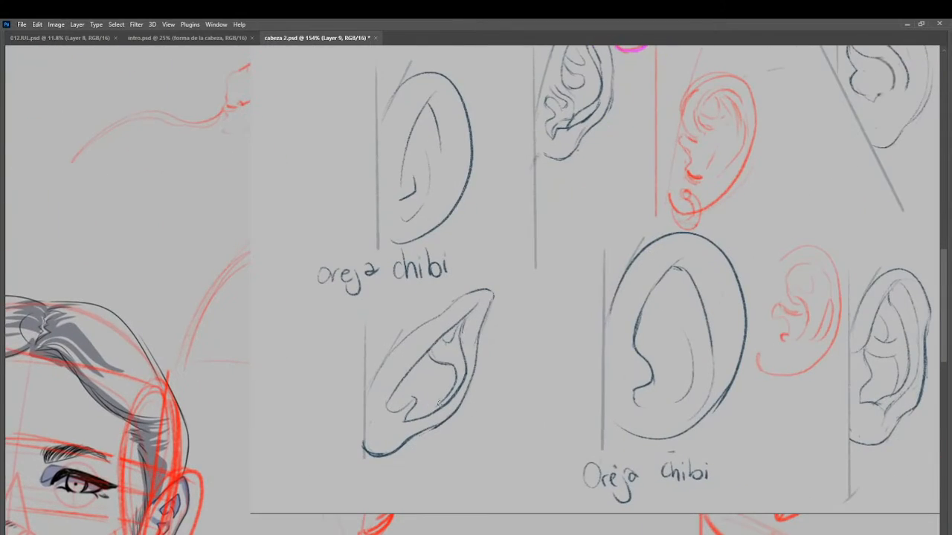
left_click_drag(574, 270, 589, 366)
key("Tab")
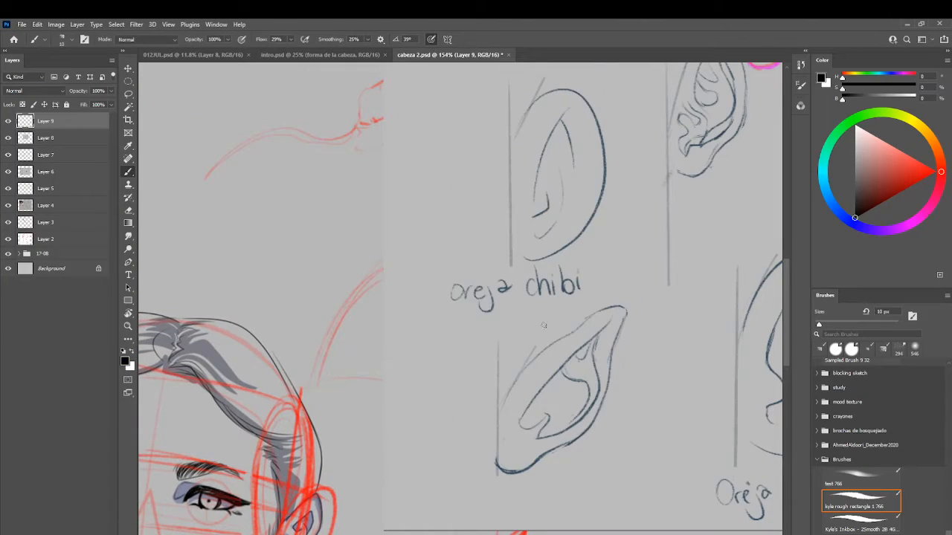
left_click_drag(510, 403, 403, 363)
key("bracketright")
key("bracketright")
left_click(438, 384, "alt")
mouse_move(452, 396)
left_mouse_down()
mouse_move(448, 371)
mouse_move(433, 392)
mouse_move(435, 375)
mouse_move(418, 387)
mouse_move(425, 358)
mouse_move(431, 374)
mouse_move(456, 385)
mouse_move(466, 431)
mouse_move(459, 409)
left_mouse_up()
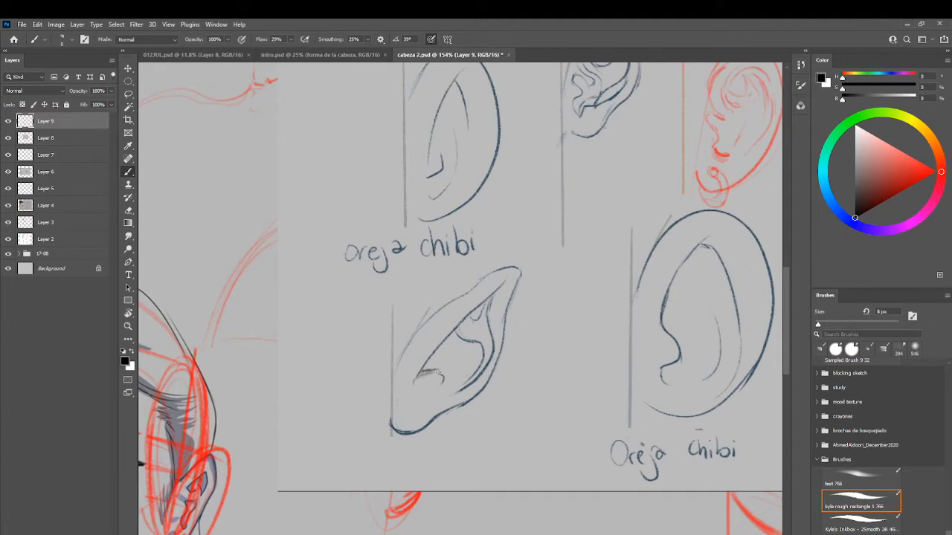
key("e")
left_click_drag(436, 390, 422, 377)
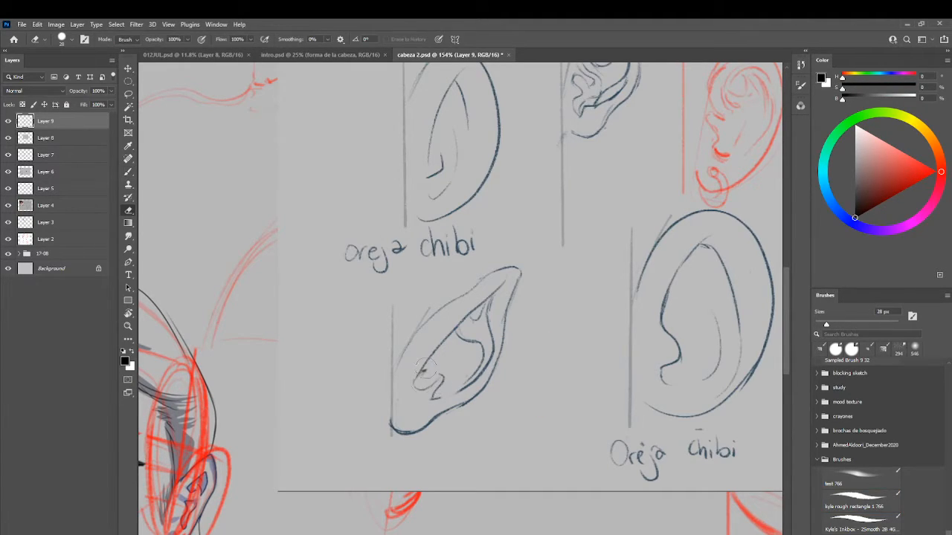
mouse_move(459, 319)
left_mouse_down()
mouse_move(480, 318)
mouse_move(476, 344)
left_mouse_up()
key("b")
left_click_drag(534, 316, 563, 341)
key("ctrl+z")
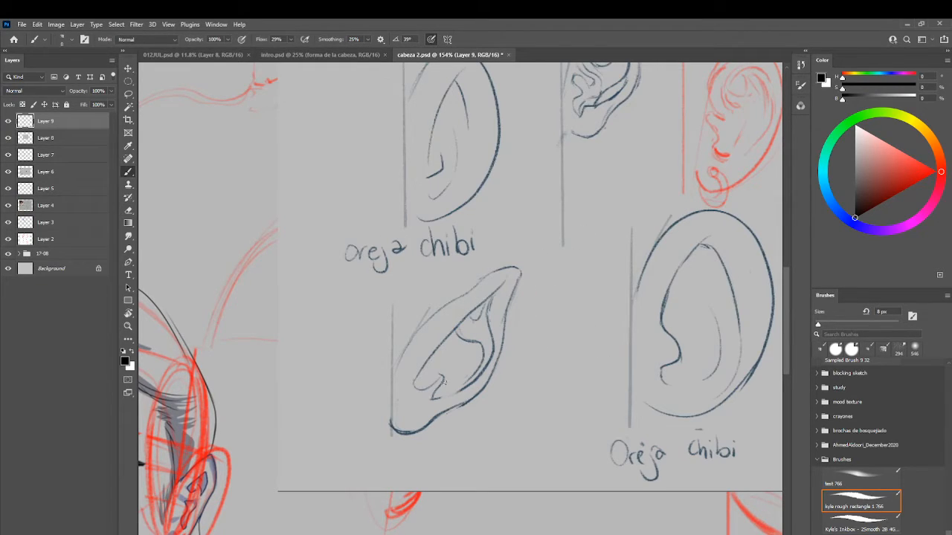
Step: Paint over the inner folds and canal lines of the pointed ear with the background gray and an enlarged brush
key("bracketright")
key("bracketright")
key("bracketright")
left_click(451, 375, "alt")
mouse_move(438, 369)
left_mouse_down()
mouse_move(458, 380)
mouse_move(419, 388)
mouse_move(428, 360)
mouse_move(430, 371)
mouse_move(455, 369)
mouse_move(449, 392)
mouse_move(466, 338)
left_mouse_up()
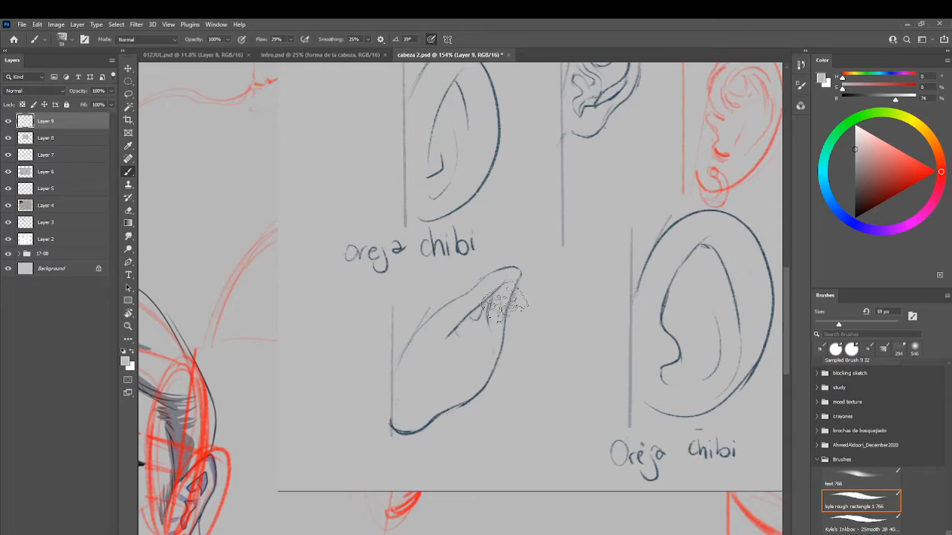
Step: Sketch the inner rim edge and ear-canal notch of the pointed ear with a 6 px brush in its outline's dark blue
left_click(409, 430, "alt")
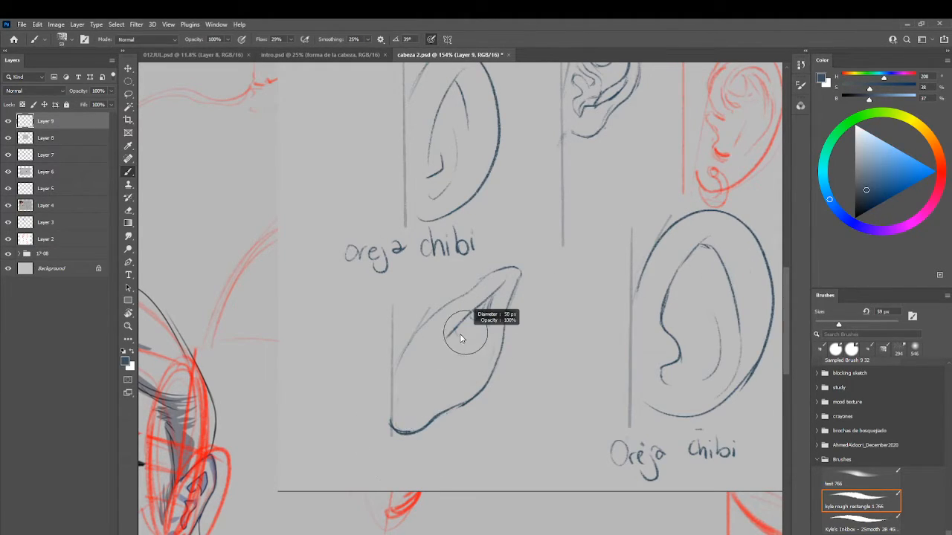
left_click_drag(461, 336, 444, 333)
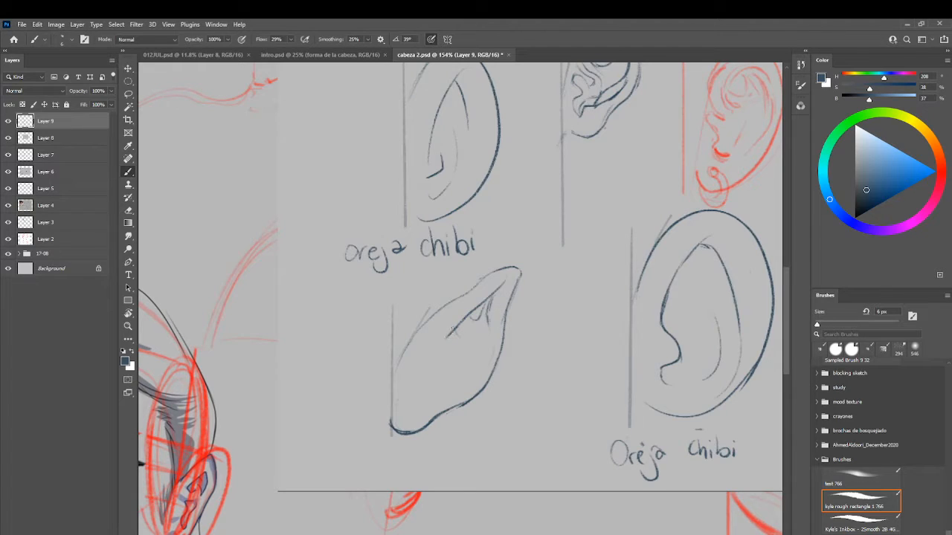
left_click_drag(557, 201, 399, 424)
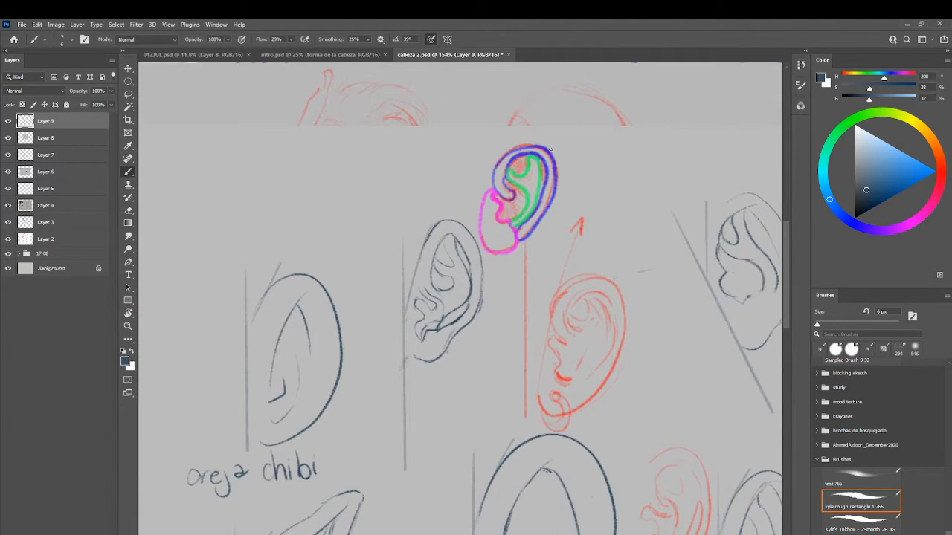
left_click_drag(551, 150, 559, 212)
key("ctrl+z")
left_click_drag(344, 447, 491, 217)
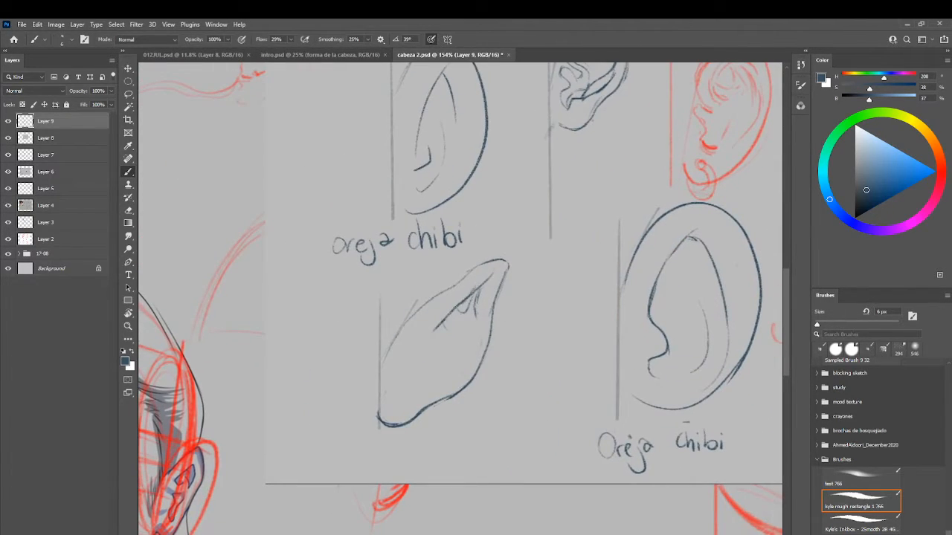
left_click_drag(463, 303, 414, 353)
key("ctrl+z")
left_click_drag(444, 318, 423, 346)
mouse_move(382, 409)
left_mouse_down()
mouse_move(419, 388)
mouse_move(387, 428)
mouse_move(392, 388)
mouse_move(399, 429)
left_mouse_up()
key("ctrl+z")
left_click_drag(415, 384, 405, 380)
key("ctrl+z")
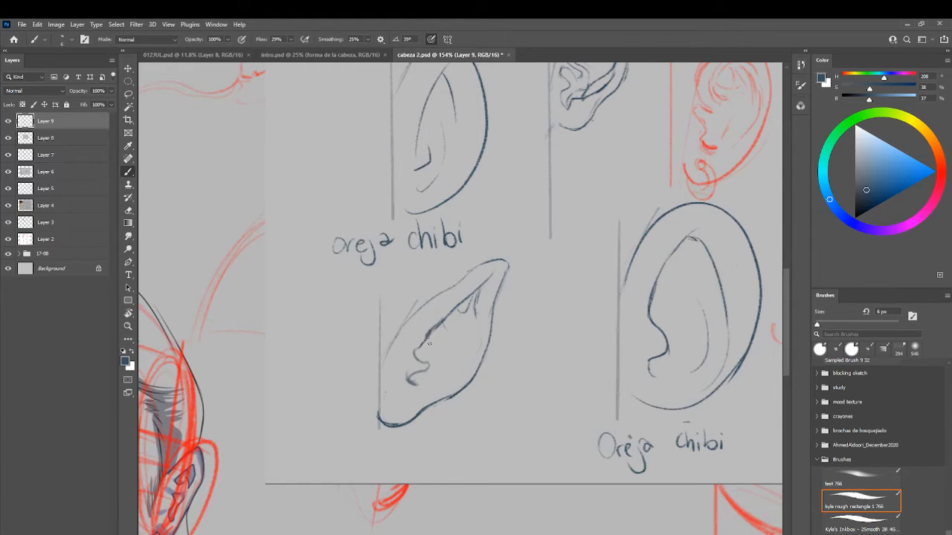
Step: Add a fold stroke inside the pointed ear and cover part of the inner rim line with background gray
mouse_move(429, 344)
left_mouse_down()
mouse_move(422, 322)
mouse_move(417, 330)
mouse_move(422, 336)
mouse_move(448, 302)
mouse_move(477, 381)
left_mouse_up()
left_click(431, 322, "alt")
key("bracketright")
key("bracketright")
key("bracketright")
key("bracketright")
key("bracketright")
key("bracketright")
Step: Draw the rim's inward curl and the curved inner folds of the pointed ear in dark blue with a 10 px brush
left_click(400, 421, "alt")
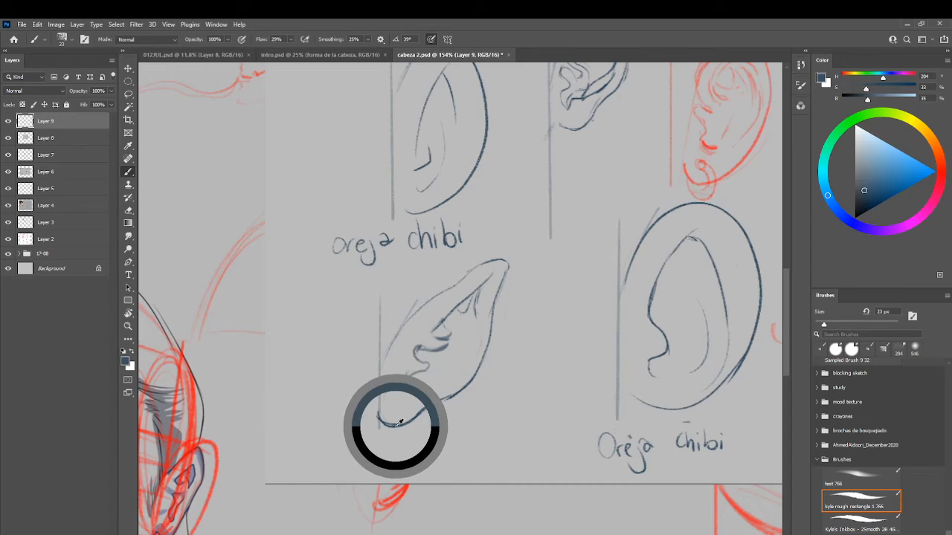
right_click(445, 318, "alt")
left_click_drag(443, 323, 436, 340)
right_click(453, 329, "alt")
key("[")
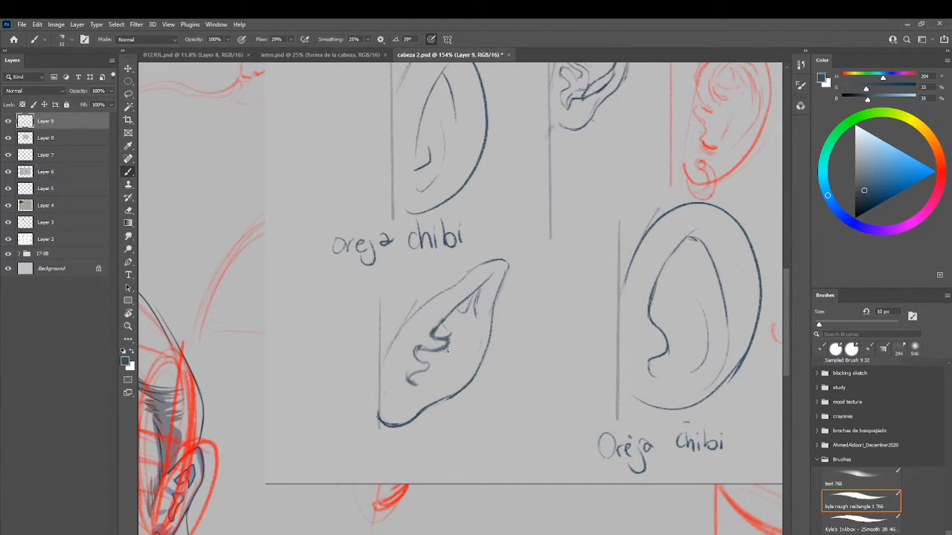
mouse_move(450, 328)
left_mouse_down()
mouse_move(438, 334)
mouse_move(459, 333)
left_mouse_up()
mouse_move(442, 331)
left_mouse_down()
mouse_move(463, 347)
mouse_move(453, 330)
mouse_move(449, 366)
mouse_move(462, 341)
mouse_move(429, 384)
mouse_move(460, 352)
mouse_move(407, 380)
mouse_move(432, 388)
mouse_move(410, 388)
mouse_move(444, 380)
mouse_move(418, 385)
mouse_move(444, 368)
mouse_move(437, 387)
mouse_move(457, 368)
mouse_move(457, 381)
mouse_move(443, 381)
mouse_move(476, 348)
mouse_move(460, 370)
mouse_move(476, 328)
mouse_move(480, 336)
mouse_move(477, 299)
mouse_move(465, 323)
mouse_move(476, 297)
mouse_move(478, 318)
mouse_move(475, 296)
mouse_move(482, 311)
mouse_move(467, 359)
left_mouse_up()
key("ctrl+z")
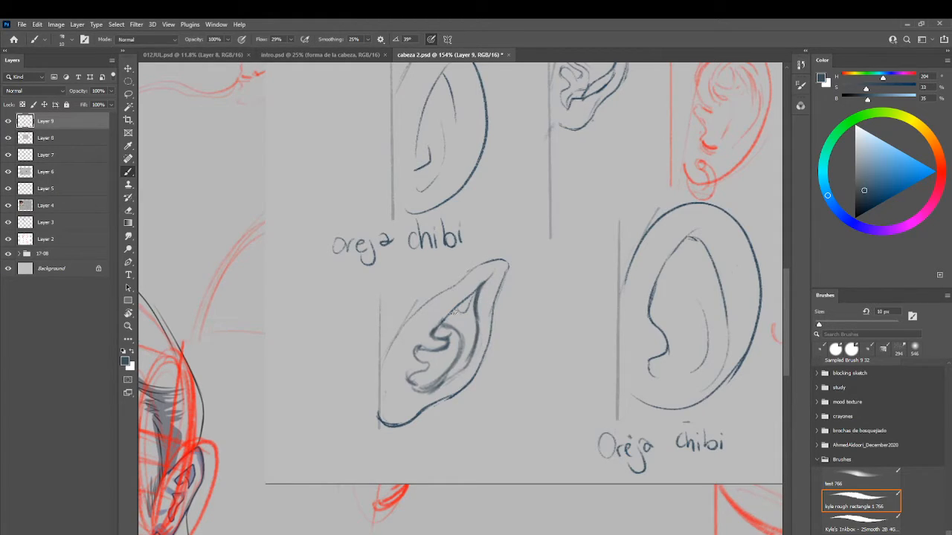
Step: Shade the upper hollows and the ear-canal cavity of the pointed ear with dark hatching
mouse_move(454, 313)
left_mouse_down()
mouse_move(472, 298)
mouse_move(447, 322)
mouse_move(470, 295)
mouse_move(453, 316)
mouse_move(453, 304)
mouse_move(463, 313)
mouse_move(492, 275)
mouse_move(476, 338)
left_mouse_up()
mouse_move(473, 293)
left_mouse_down()
mouse_move(481, 318)
mouse_move(489, 277)
left_mouse_up()
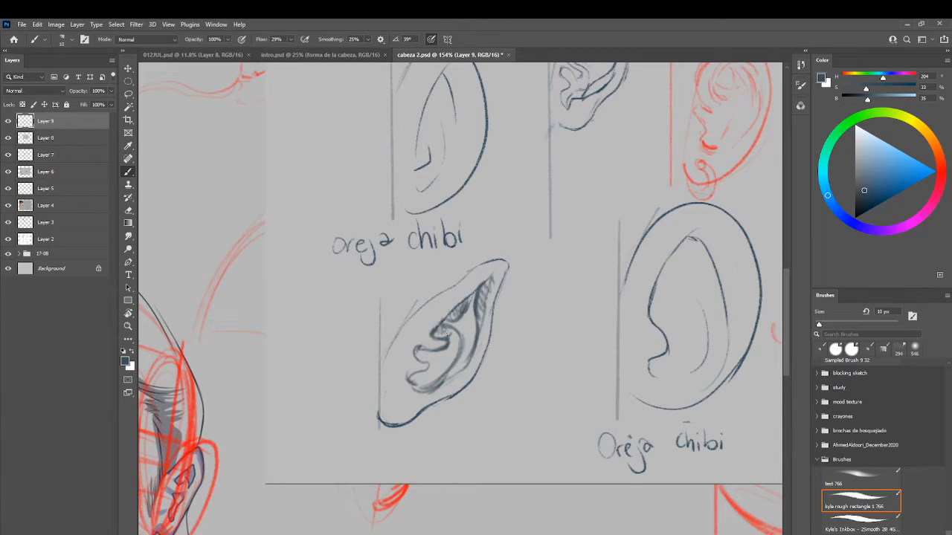
mouse_move(440, 333)
left_mouse_down()
mouse_move(460, 354)
mouse_move(443, 345)
mouse_move(445, 379)
mouse_move(422, 348)
left_mouse_up()
left_click_drag(427, 386, 402, 381)
left_click_drag(484, 357, 452, 380)
Step: Sample the blue from the color-coded ear and trace the pointed ear's outer rim with it
left_click_drag(505, 331, 505, 285)
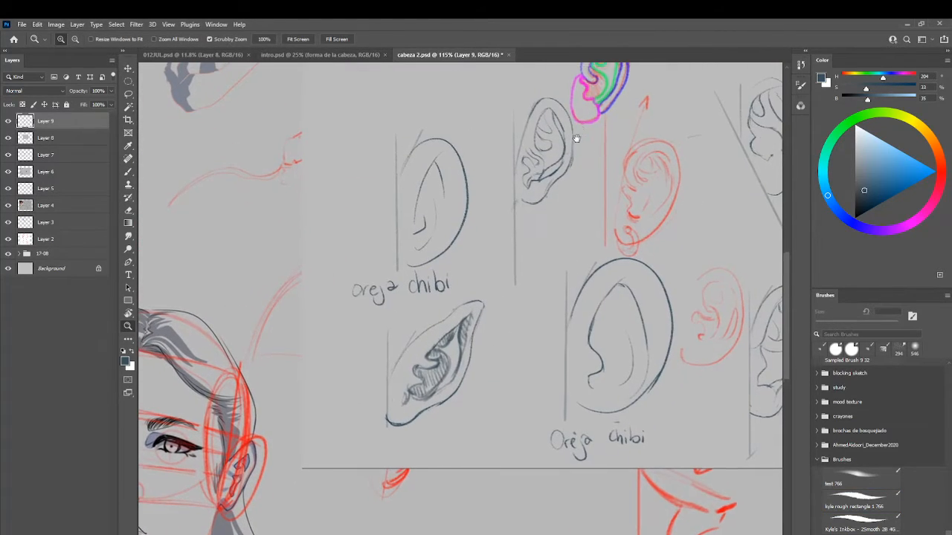
left_click_drag(574, 141, 510, 266)
left_click(553, 171, "alt")
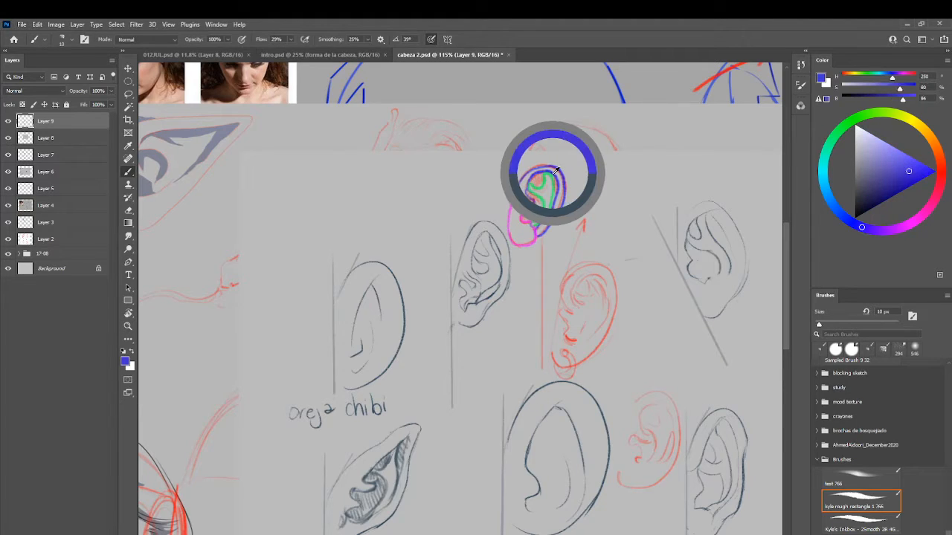
mouse_move(340, 506)
left_mouse_down()
mouse_move(358, 510)
mouse_move(393, 474)
mouse_move(365, 483)
mouse_move(359, 442)
mouse_move(458, 392)
mouse_move(434, 491)
mouse_move(393, 532)
mouse_move(437, 427)
mouse_move(425, 409)
mouse_move(379, 454)
mouse_move(389, 478)
left_mouse_up()
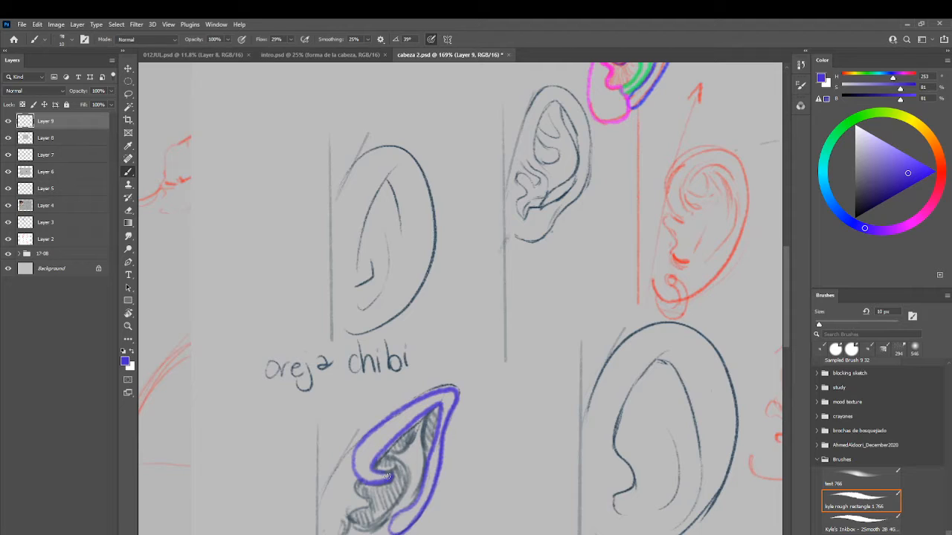
Step: Sample the green from the color-coded ear and trace the pointed ear's inner fold with it
left_click_drag(490, 321, 412, 460)
left_click(563, 175, "alt")
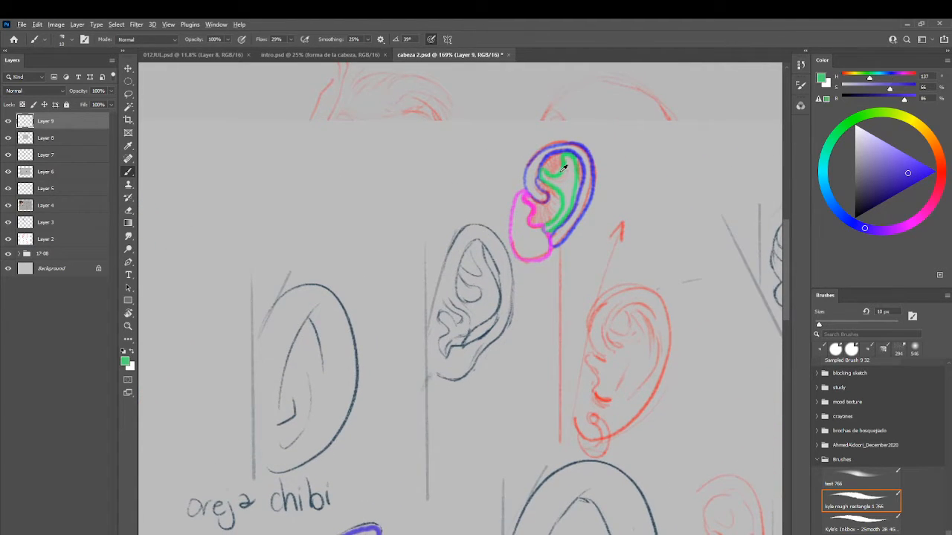
left_click_drag(399, 519, 512, 213)
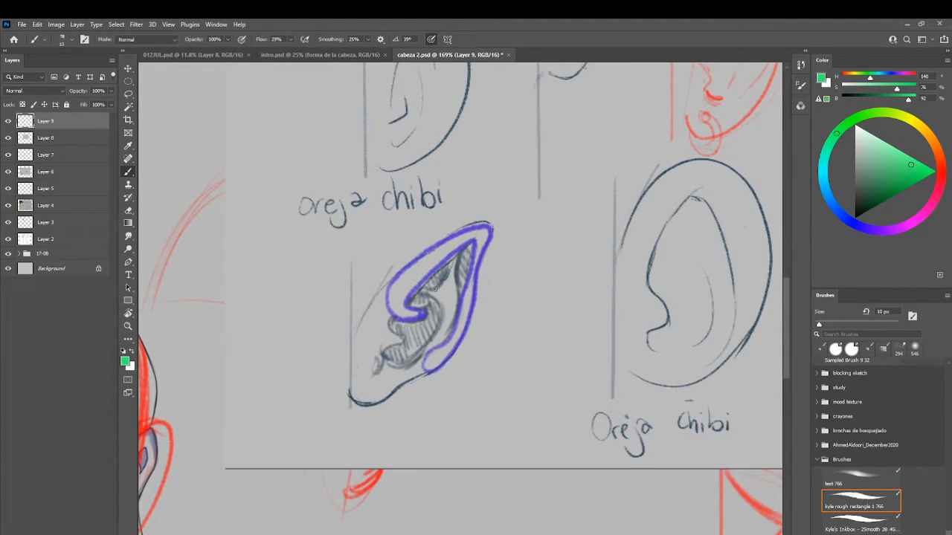
mouse_move(435, 289)
left_mouse_down()
mouse_move(424, 294)
mouse_move(439, 317)
mouse_move(412, 355)
mouse_move(440, 343)
mouse_move(455, 308)
mouse_move(454, 257)
mouse_move(438, 283)
left_mouse_up()
Step: Sample the magenta from the color-coded ear and outline the pointed ear's lobe and canal notch with it
mouse_move(532, 238)
left_mouse_down()
mouse_move(449, 412)
mouse_move(426, 520)
left_mouse_up()
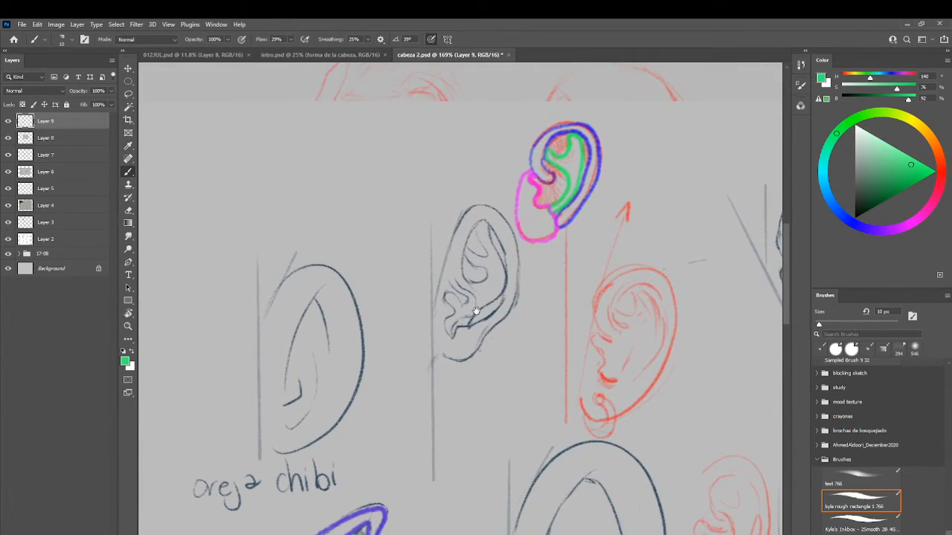
left_click(543, 182, "alt")
left_click_drag(417, 447, 472, 367)
mouse_move(368, 507)
left_mouse_down()
mouse_move(476, 273)
mouse_move(490, 311)
mouse_move(480, 327)
mouse_move(492, 344)
mouse_move(456, 377)
mouse_move(436, 325)
mouse_move(469, 250)
mouse_move(489, 292)
left_mouse_up()
Step: Take a rectangular screen snip of the ear sketches, including both color-coded ears
mouse_move(547, 239)
left_mouse_down()
mouse_move(429, 340)
mouse_move(424, 329)
mouse_move(453, 339)
left_mouse_up()
key("z")
left_click_drag(548, 295, 397, 324)
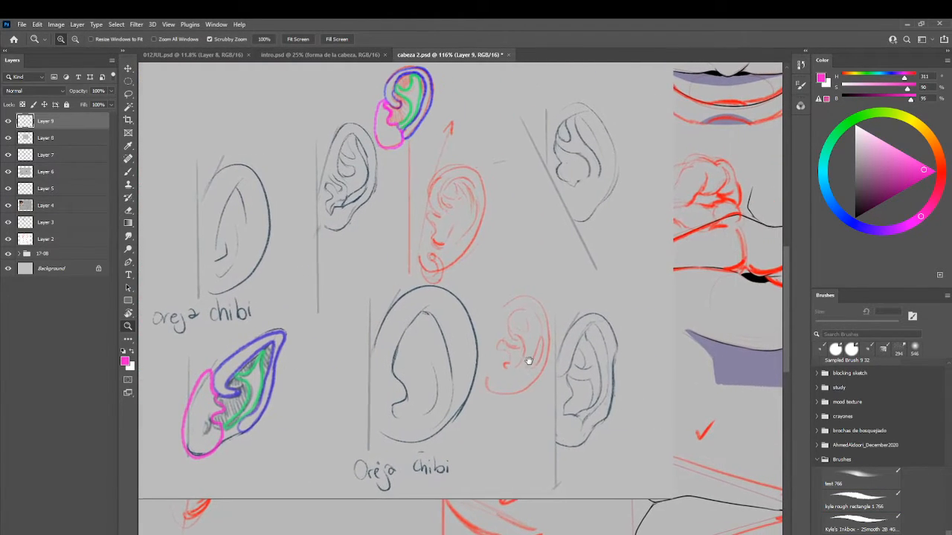
key("b")
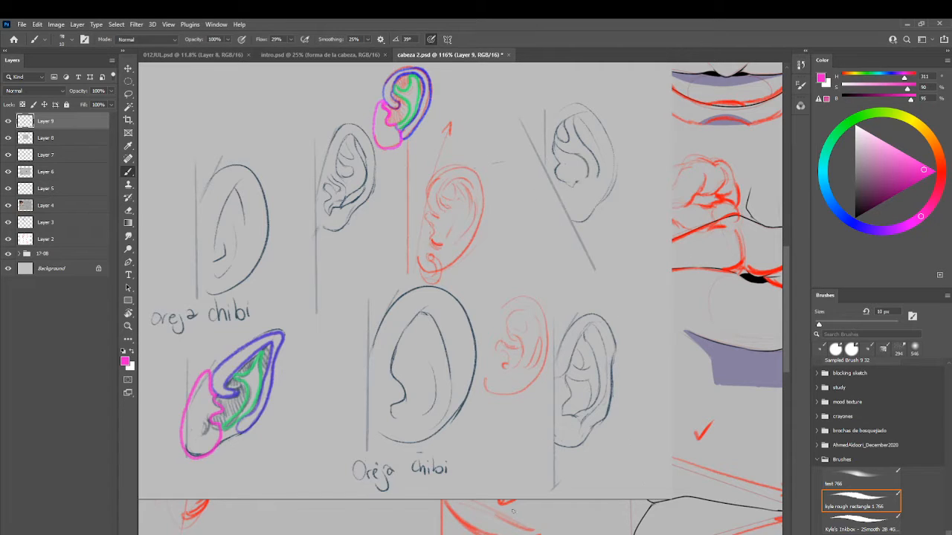
mouse_move(422, 374)
left_mouse_down()
mouse_move(453, 439)
mouse_move(500, 461)
left_mouse_up()
key("super+shift+s")
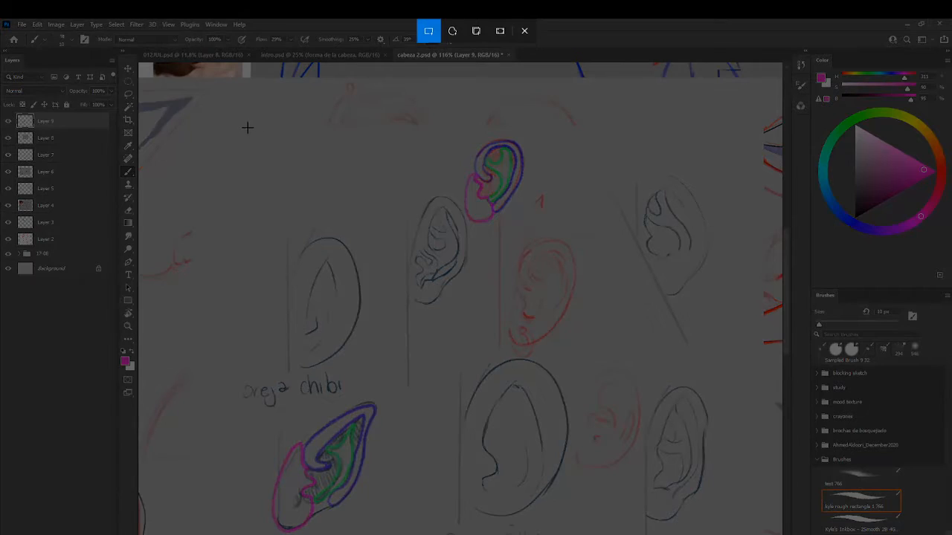
left_click_drag(248, 128, 753, 534)
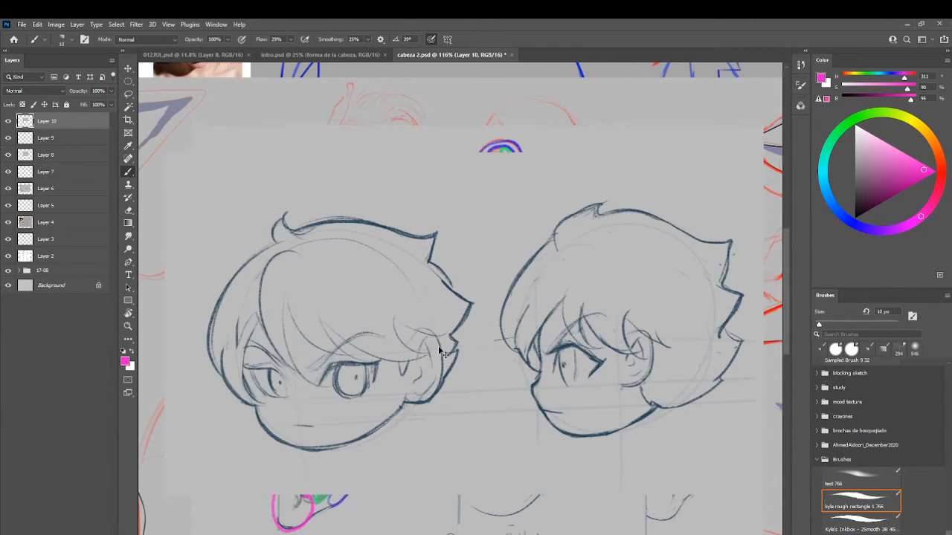
Step: Add a new layer and set the brush colour to a dark red, about hue 5, saturation 100, brightness 78
key("ctrl+shift+n")
left_click(557, 189)
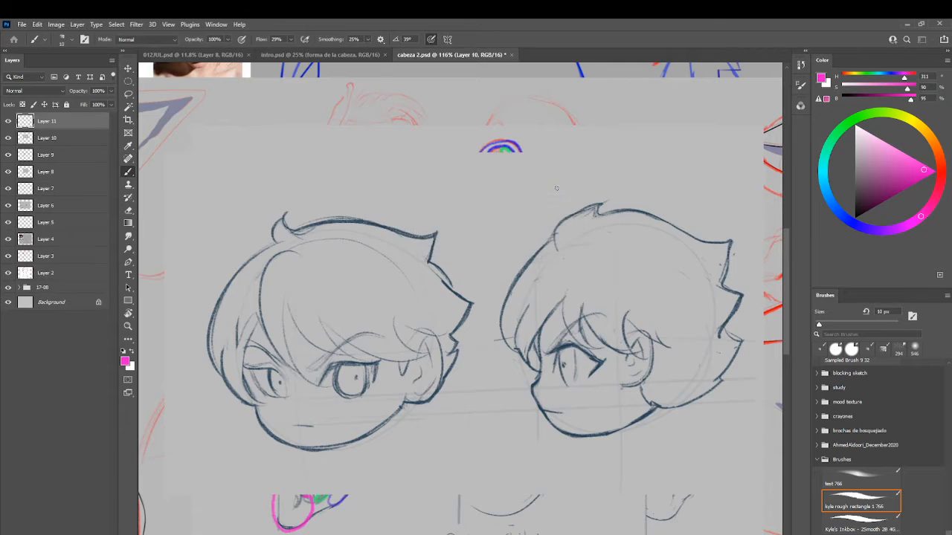
left_click(941, 166)
left_click(925, 185)
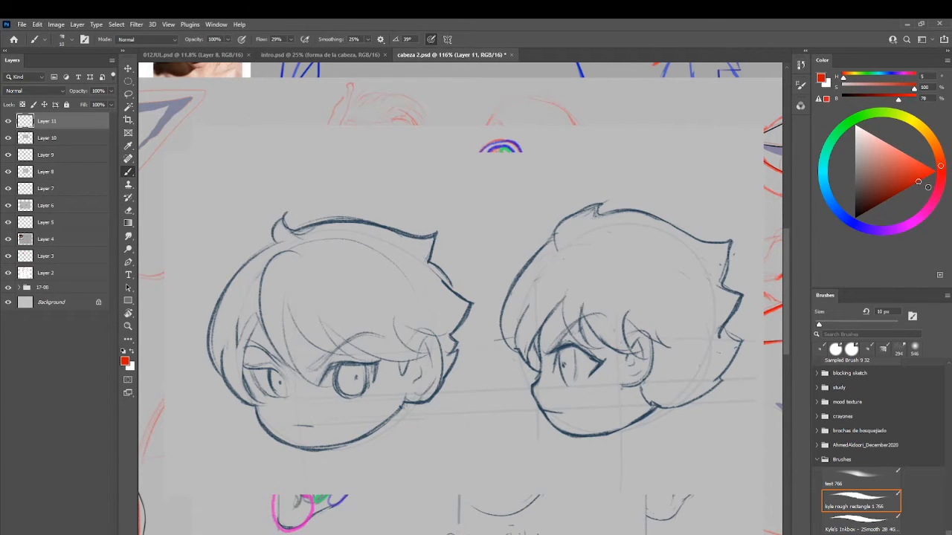
key("ctrl+space")
left_click_drag(332, 380, 447, 402)
key("space")
left_click_drag(521, 403, 308, 403)
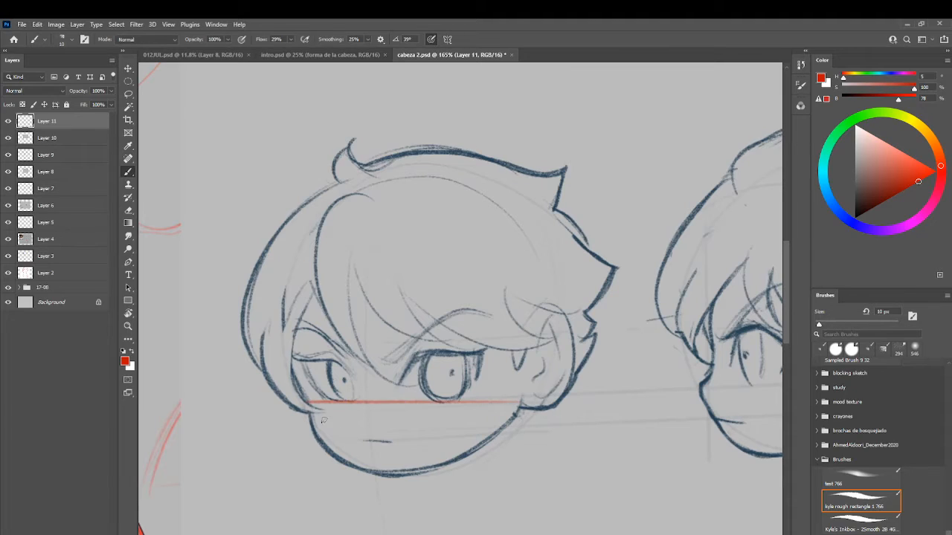
key("ctrl+z")
mouse_move(513, 411)
left_mouse_down()
mouse_move(290, 411)
mouse_move(488, 413)
left_mouse_up()
key("ctrl+z")
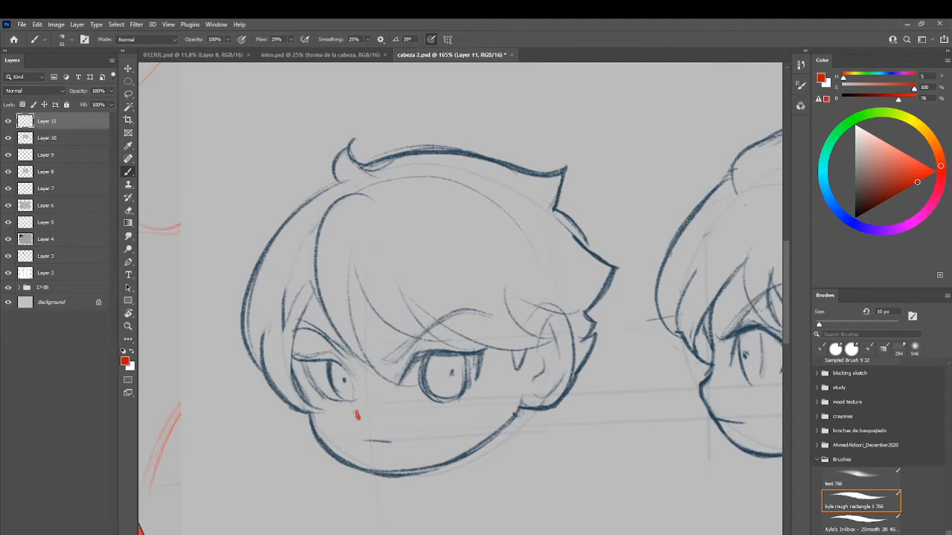
left_click(357, 415)
mouse_move(365, 415)
left_mouse_down()
mouse_move(309, 415)
mouse_move(486, 403)
mouse_move(507, 416)
left_mouse_up()
key("ctrl+z")
key("ctrl+z")
key("ctrl+z")
Step: On another new layer, draw a red horizontal guide line beneath the three-quarter head's eyes and mark the nose on it
key("ctrl+shift+n")
left_click(557, 191)
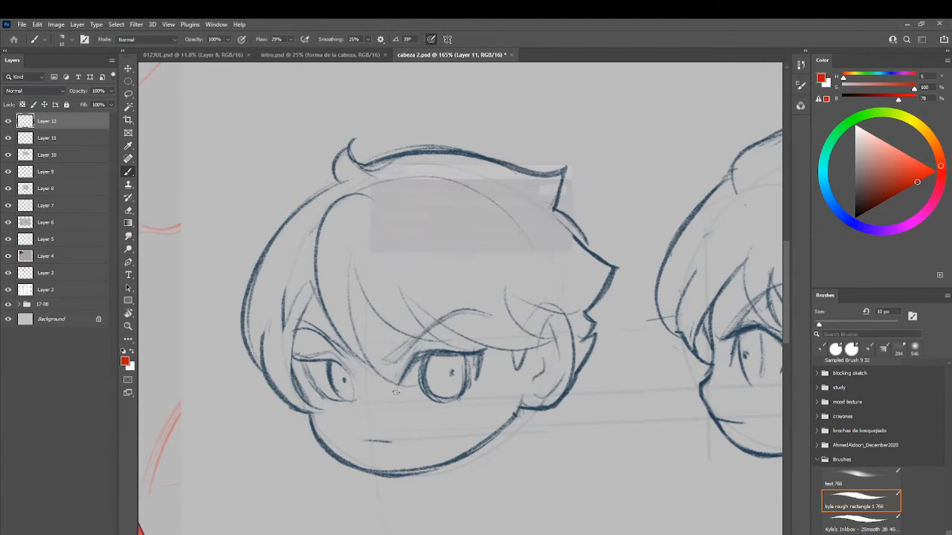
left_click(362, 406)
key("ctrl+z")
left_click(360, 411)
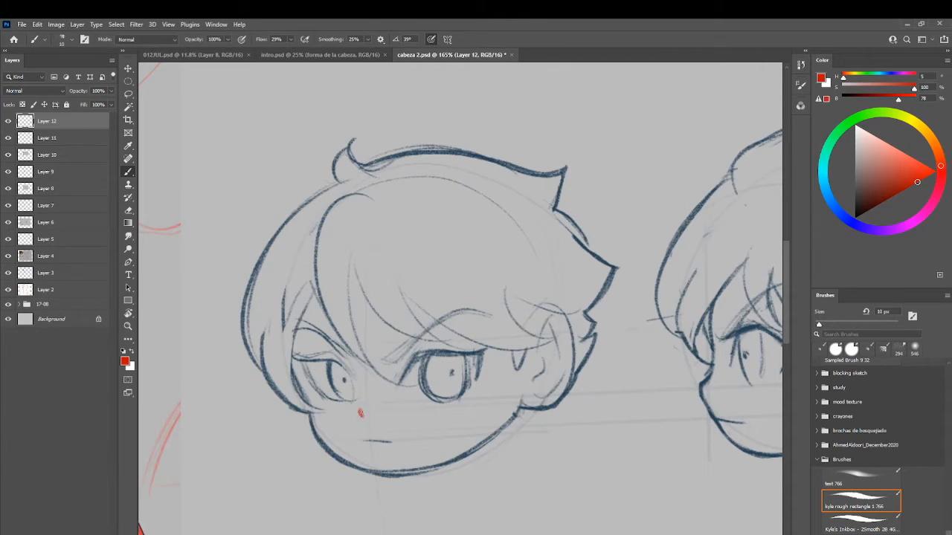
mouse_move(305, 416)
left_mouse_down()
mouse_move(541, 415)
mouse_move(389, 428)
mouse_move(280, 418)
mouse_move(420, 436)
left_mouse_up()
key("ctrl+z")
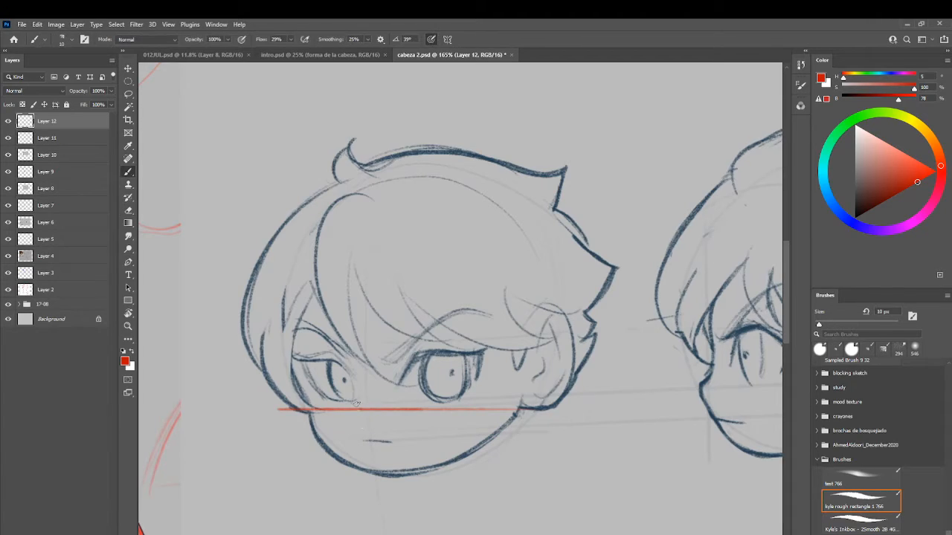
left_click_drag(358, 406, 367, 411)
left_click_drag(547, 302, 255, 305)
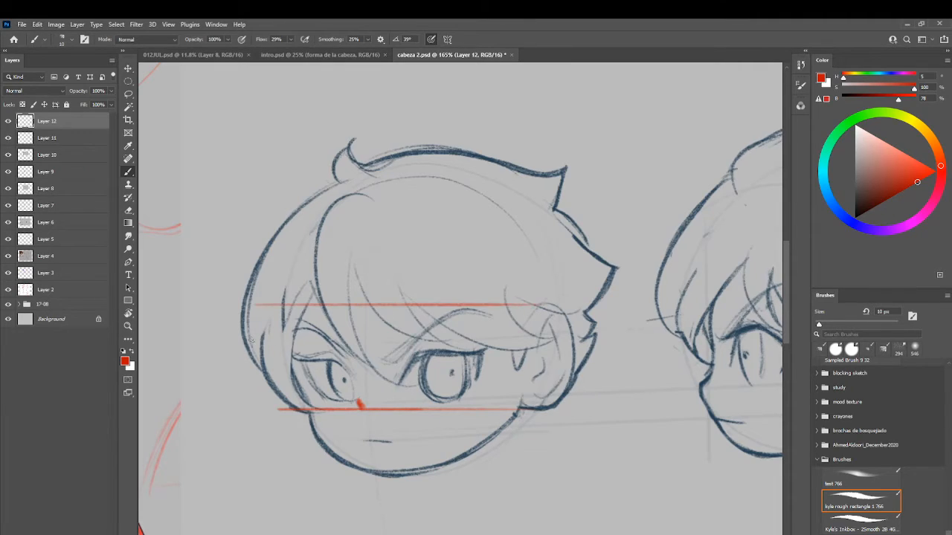
key("ctrl+z")
mouse_move(463, 311)
left_mouse_down()
mouse_move(267, 324)
mouse_move(611, 312)
left_mouse_up()
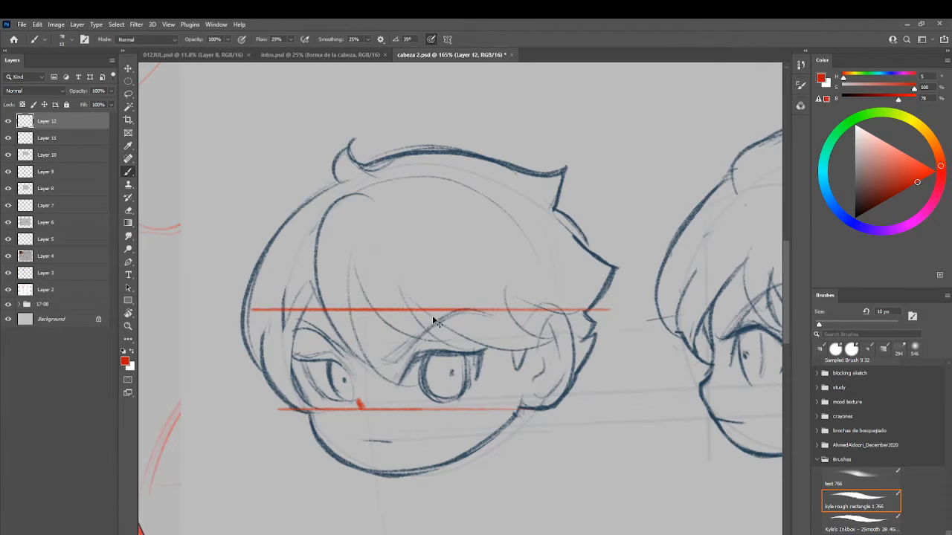
key("ctrl+z")
Step: Draw a red guide line across the brows to the top of the ear, roughly parallel to the tilted head's features
key("r")
left_click_drag(434, 322, 427, 349)
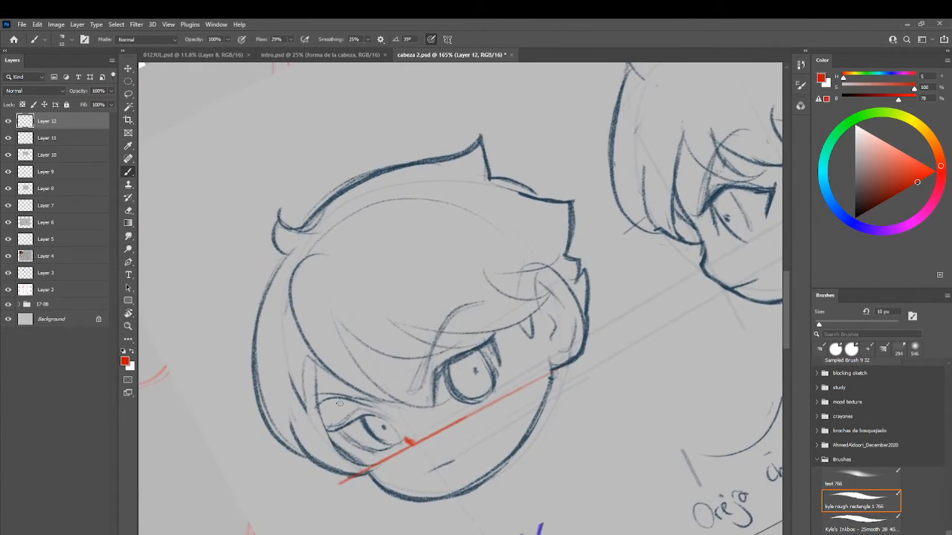
left_click_drag(326, 389, 563, 235)
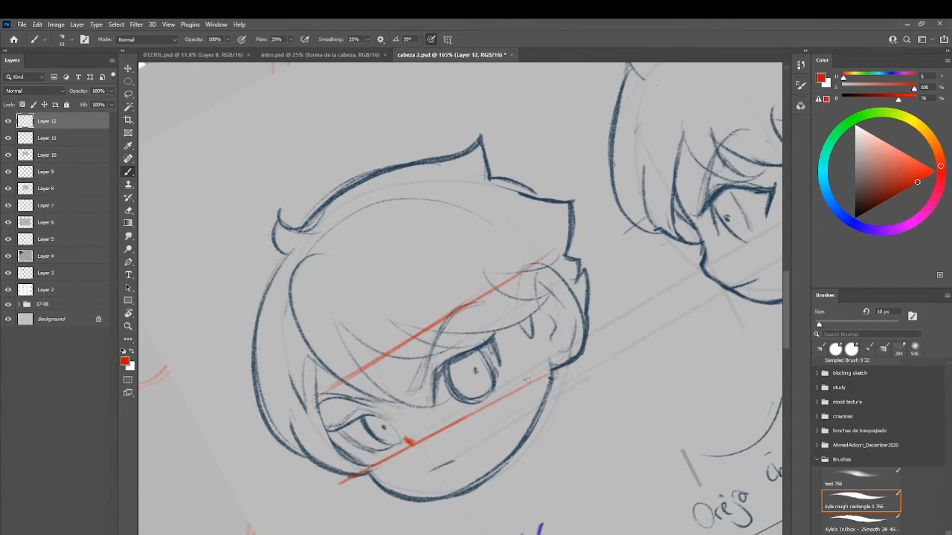
Step: Extend the lower guide line past the earlobe and redraw its far side as a curve wrapping the face, erasing the stray end
key("r")
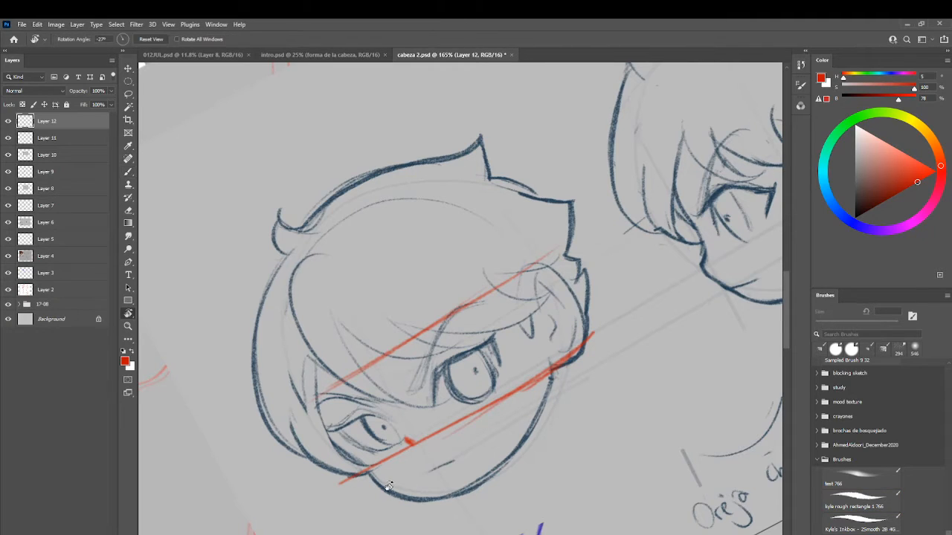
mouse_move(320, 446)
left_mouse_down()
mouse_move(254, 367)
mouse_move(335, 350)
left_mouse_up()
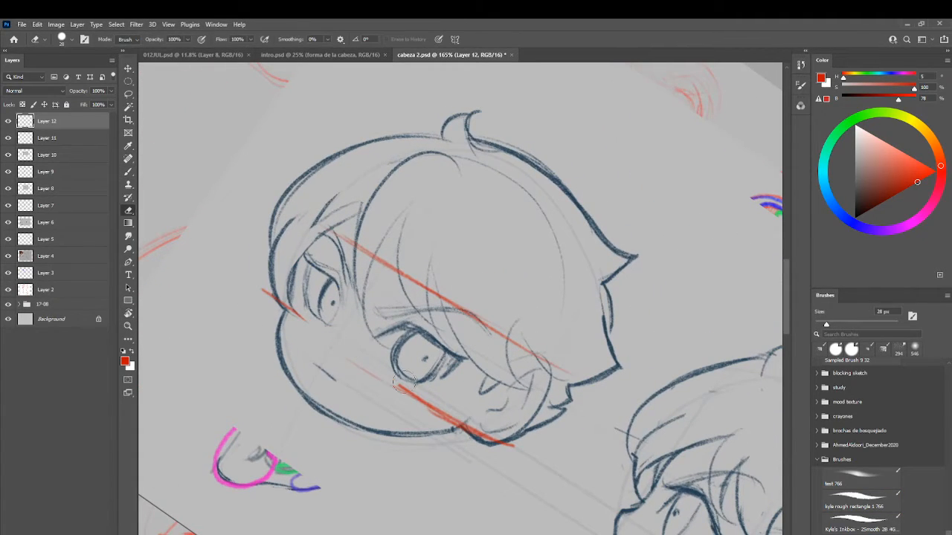
left_click_drag(290, 309, 376, 365)
left_click_drag(307, 328, 401, 388)
left_click_drag(293, 308, 363, 362)
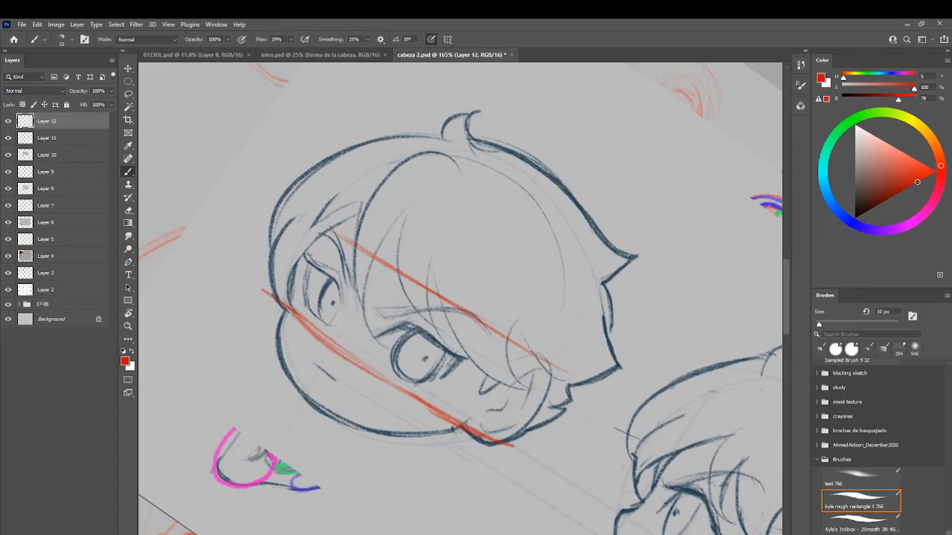
key("e")
mouse_move(306, 308)
left_mouse_down()
mouse_move(365, 347)
mouse_move(300, 330)
left_mouse_up()
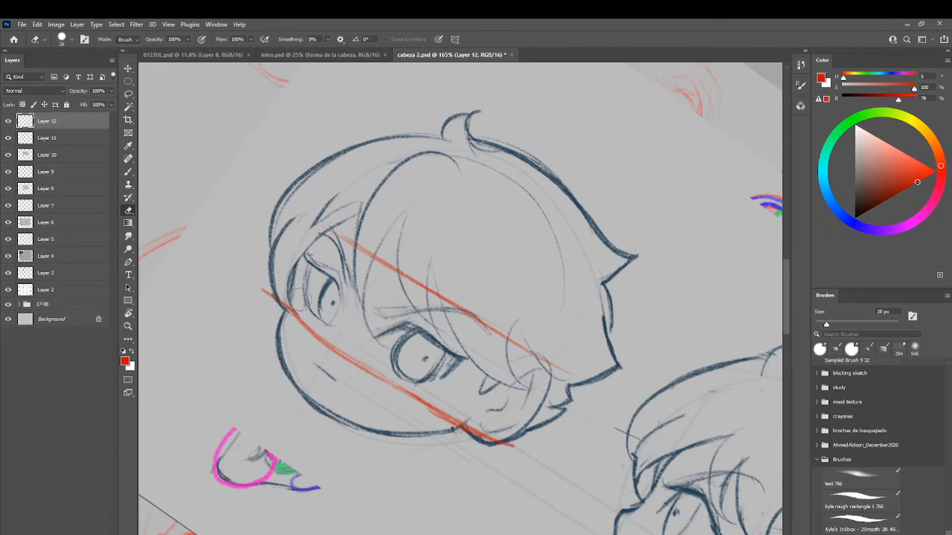
left_click_drag(272, 293, 268, 281)
key("b")
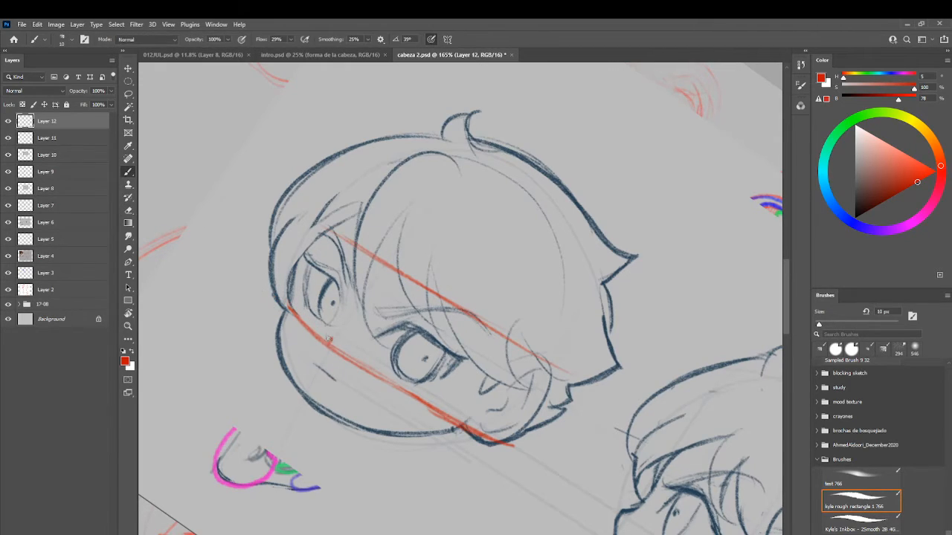
key("r")
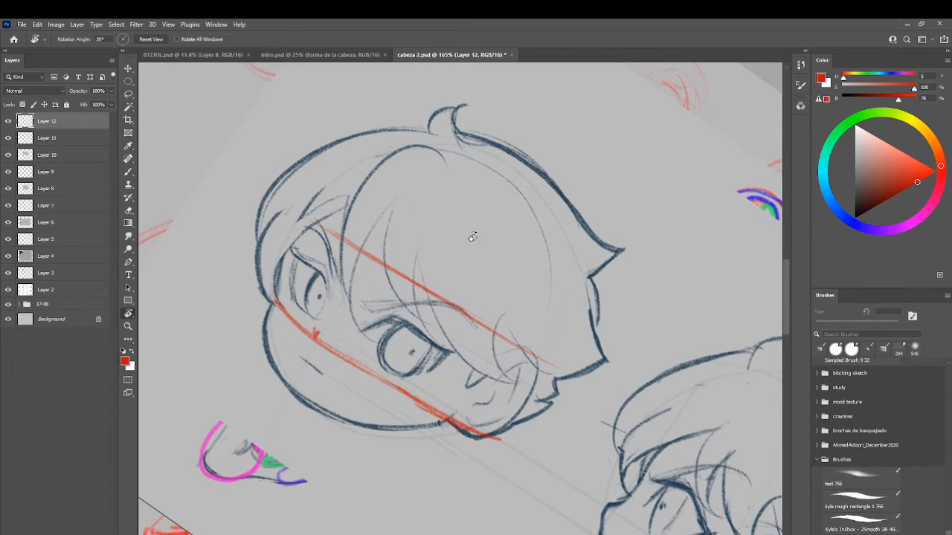
left_click_drag(472, 234, 408, 206)
scroll(416, 238, "down", 2)
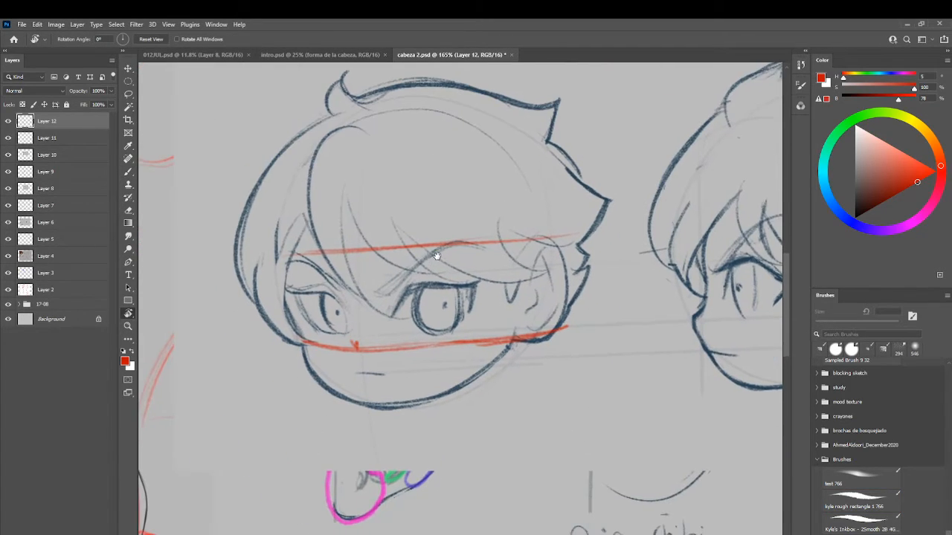
key("b")
left_click_drag(402, 304, 471, 290)
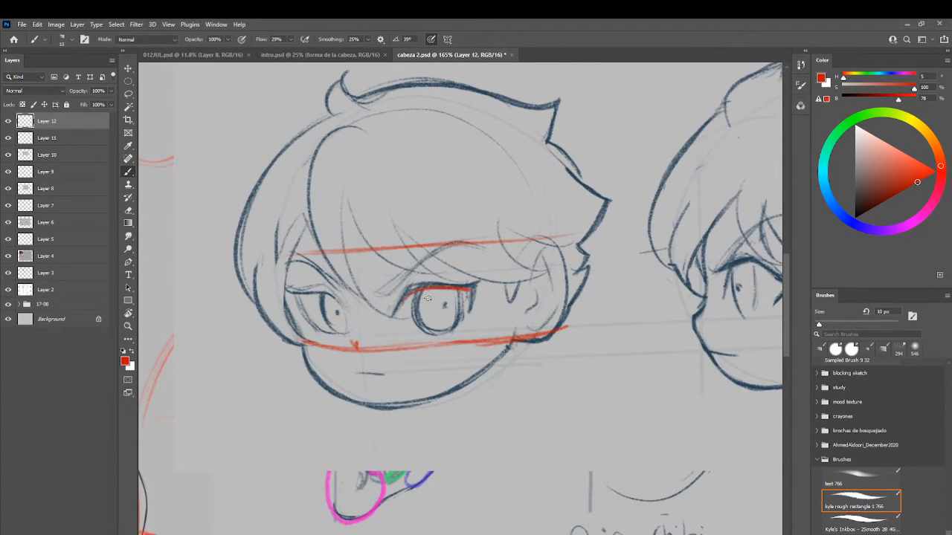
key("ctrl+z")
left_click_drag(434, 285, 396, 317)
key("ctrl+z")
Step: Paint over the original eyebrows of the three-quarter head with the sampled background grey, using a 17 px brush
left_click_drag(412, 275, 419, 276)
left_click(385, 301, "alt")
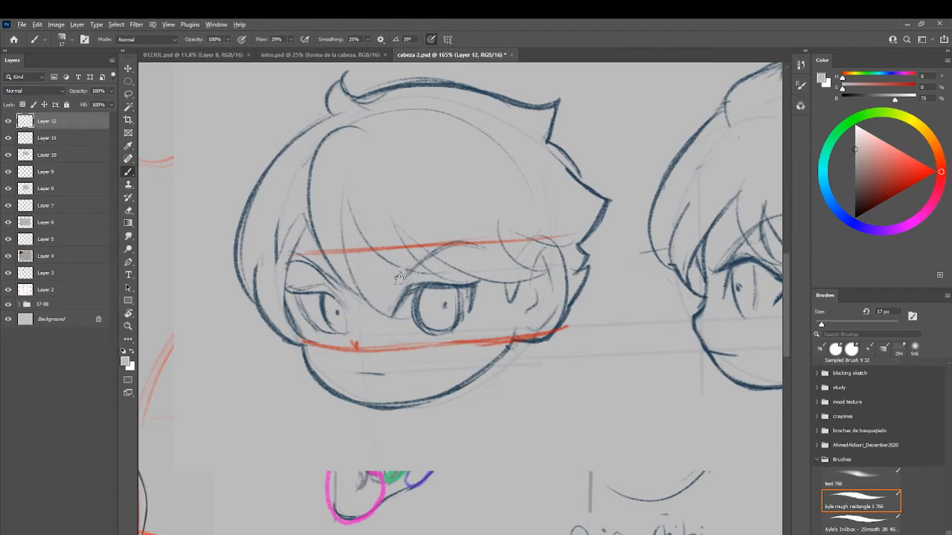
left_click_drag(449, 244, 482, 242)
left_click(324, 267, "alt")
left_click_drag(339, 285, 298, 258)
Step: Sample the dark blue line colour and draw two short, slanted eyebrows on the upper guide line
left_click(437, 279, "alt")
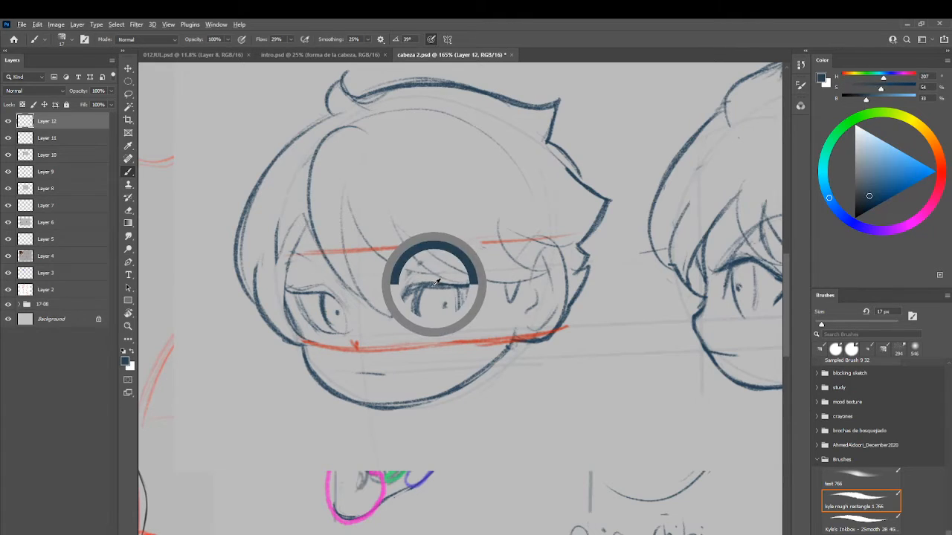
left_click_drag(438, 278, 404, 276)
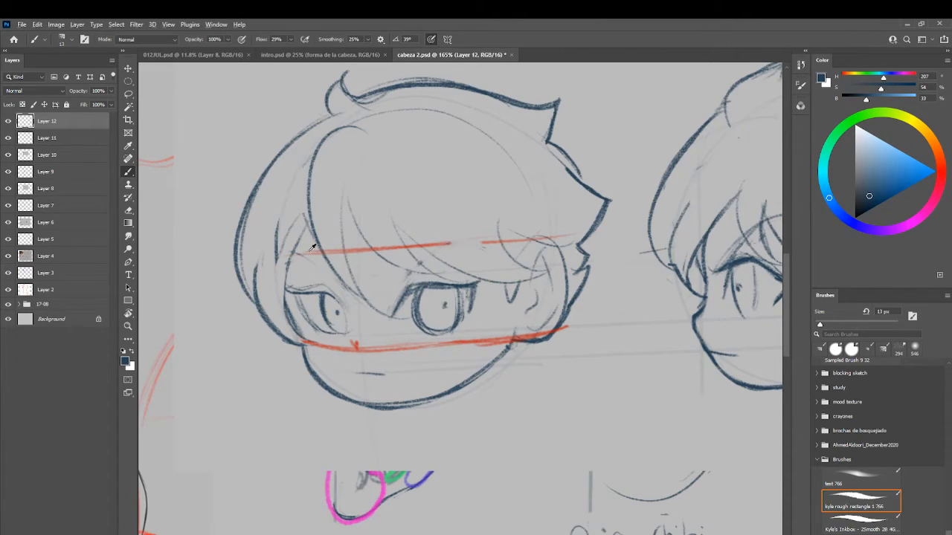
left_click_drag(313, 254, 315, 259)
mouse_move(418, 252)
left_mouse_down()
mouse_move(384, 253)
mouse_move(395, 245)
left_mouse_up()
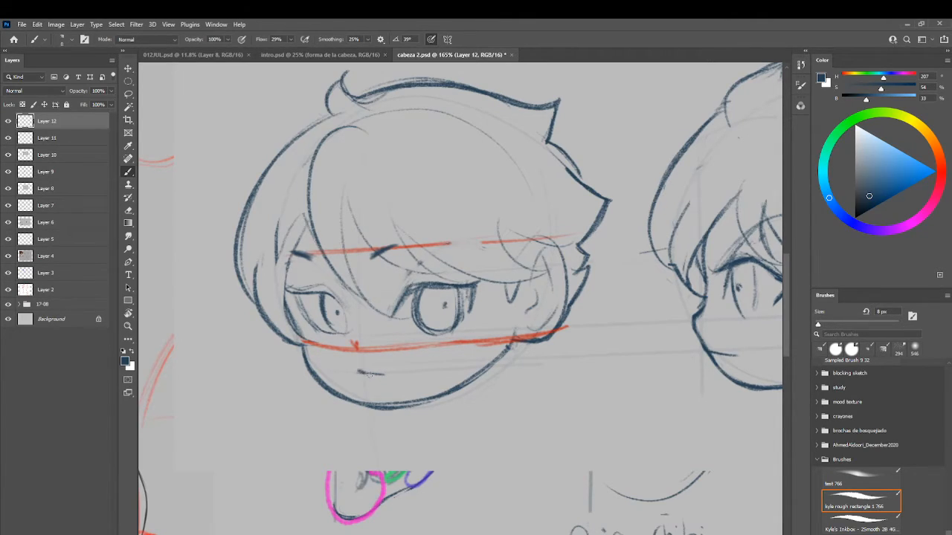
Step: Try thickening the mouth's outer end in dark blue, and paint that end over with the sampled background grey
left_click_drag(359, 372, 367, 375)
right_click(379, 364, "alt")
left_click(372, 366, "alt")
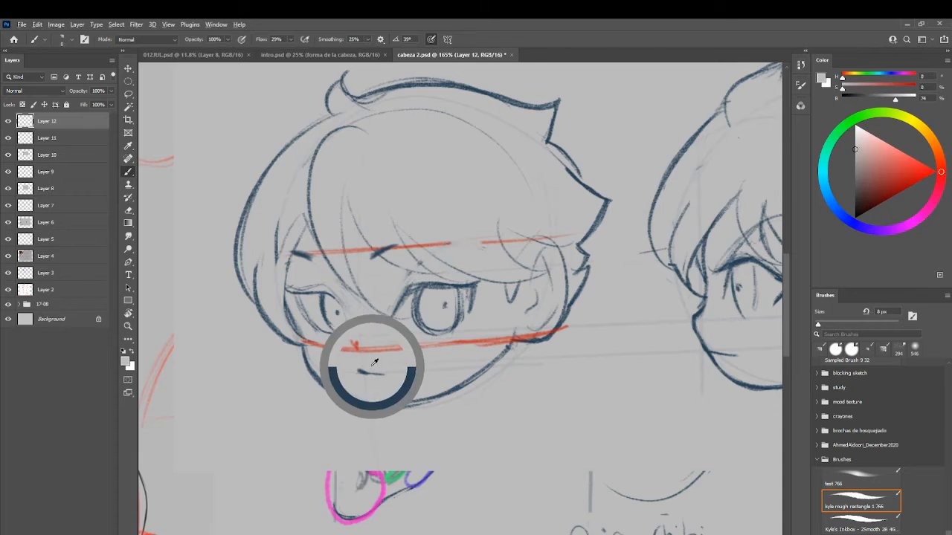
left_click_drag(362, 369, 358, 369)
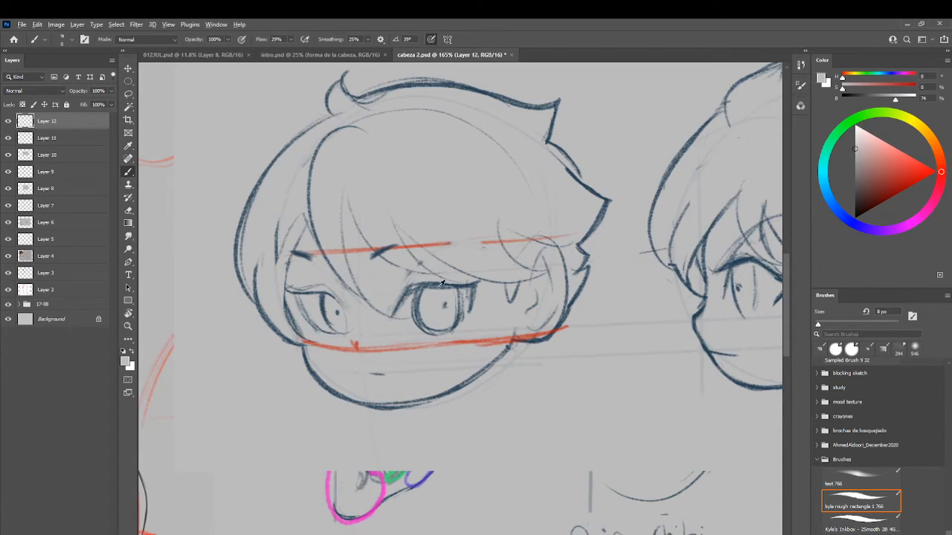
left_click(462, 286, "alt")
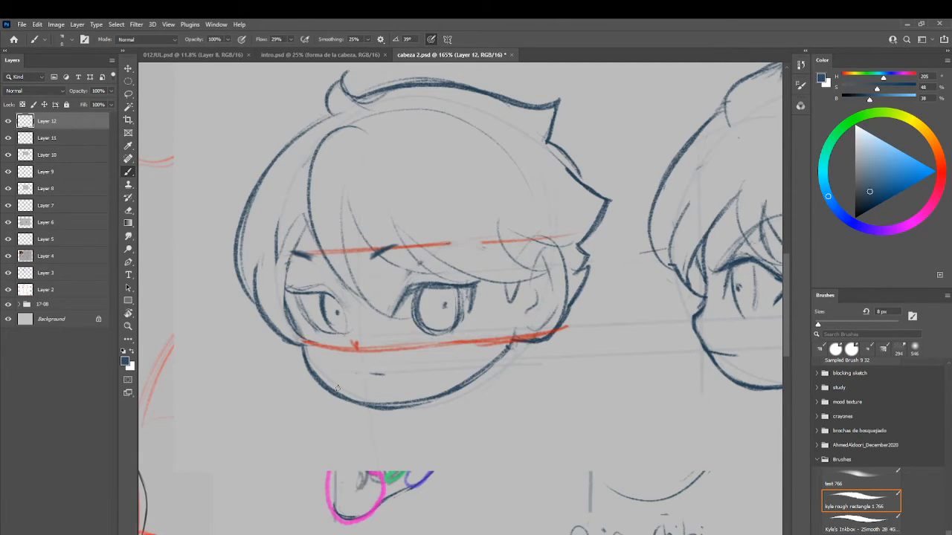
mouse_move(286, 354)
left_mouse_down()
mouse_move(334, 421)
mouse_move(441, 429)
mouse_move(523, 360)
left_mouse_up()
key("ctrl+z")
left_click_drag(354, 370, 396, 372)
key("ctrl+z")
mouse_move(409, 188)
left_mouse_down()
mouse_move(412, 210)
mouse_move(530, 229)
left_mouse_up()
key("ctrl+z")
Step: Erase the touch-up paint over the mouth on the current layer
key("e")
left_click_drag(384, 371, 364, 374)
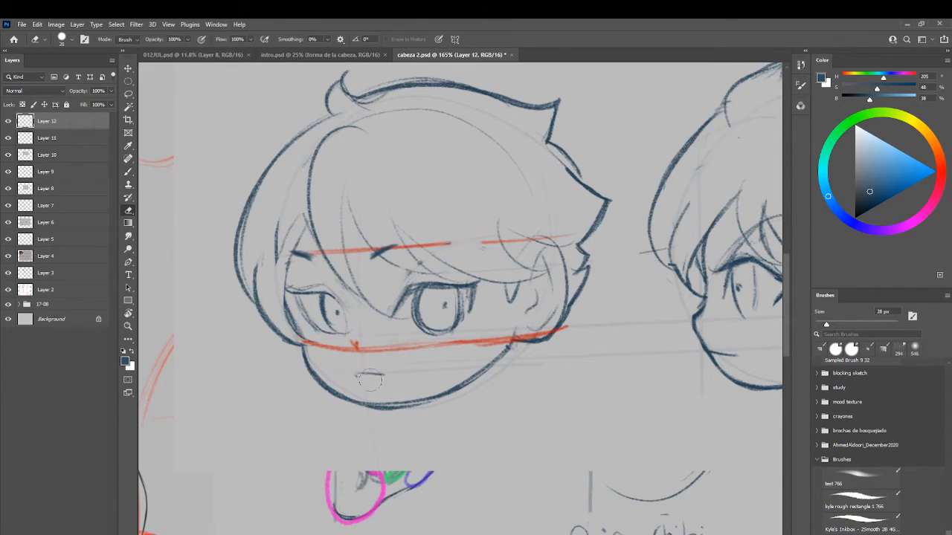
key("b")
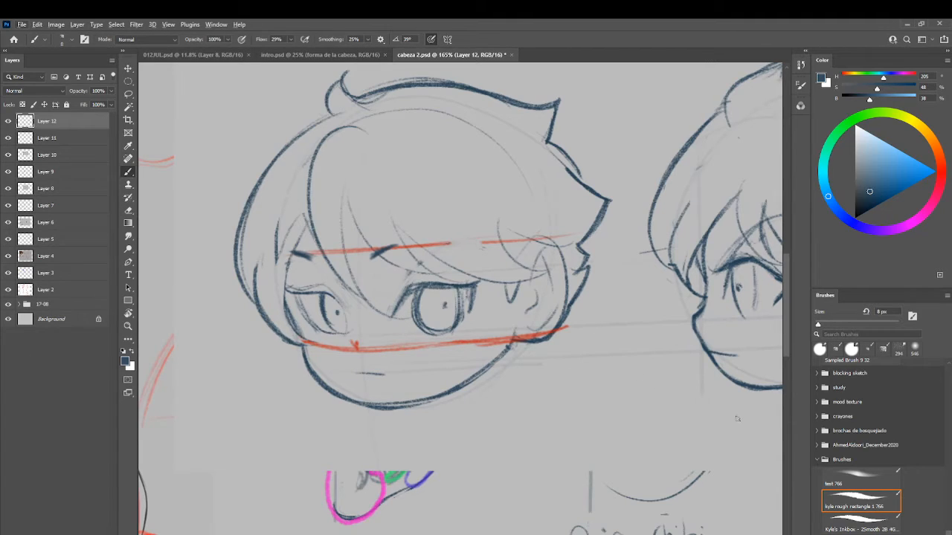
Step: Sample the dark blue line colour and reinforce the mouth with a short 7 px stroke, erasing the excess at its end
left_click(323, 300, "alt")
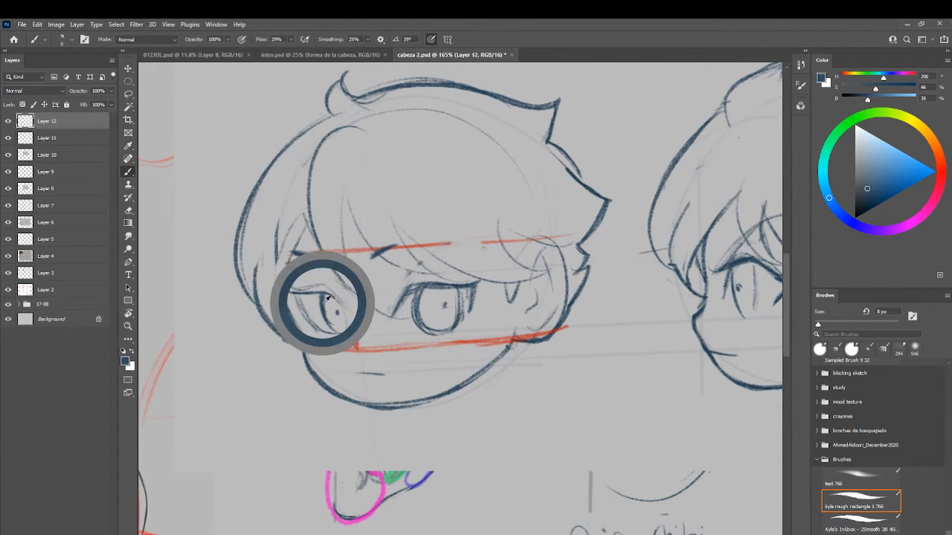
left_click_drag(353, 362, 382, 372)
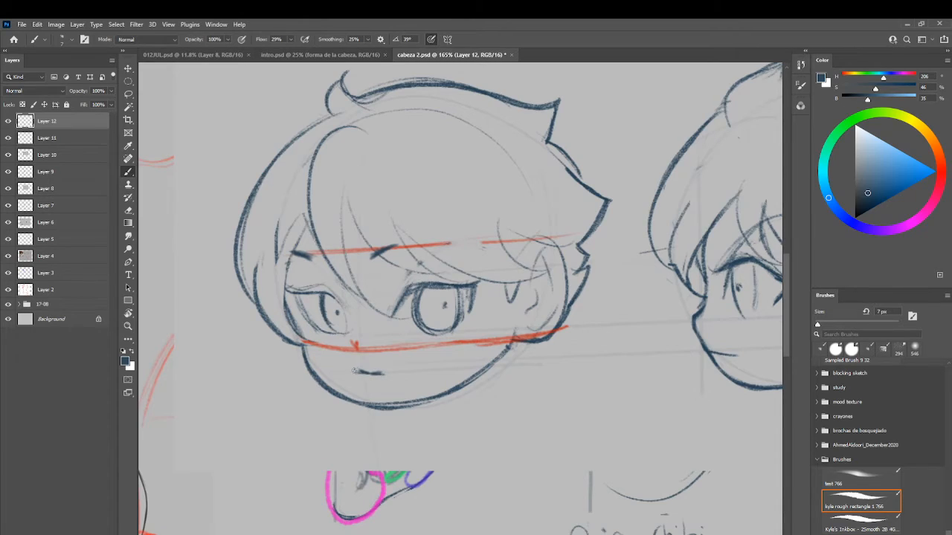
key("e")
mouse_move(365, 365)
left_mouse_down()
mouse_move(387, 372)
mouse_move(358, 369)
left_mouse_up()
key("b")
left_click_drag(433, 332, 370, 348)
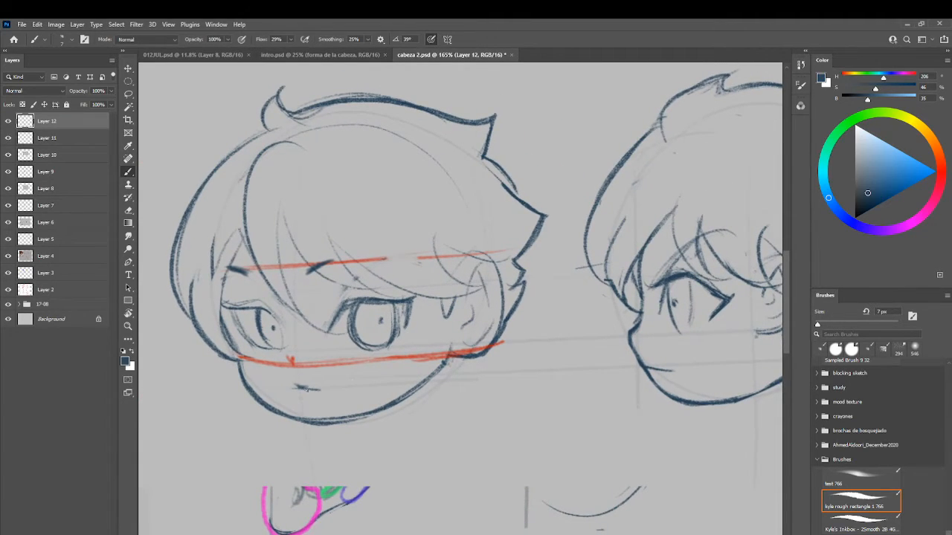
left_click_drag(301, 386, 321, 389)
Step: Redraw the near eye's upper lid in dark blue on the three-quarter head and trim its edge with the sampled background grey
key("r")
mouse_move(383, 252)
left_mouse_down()
mouse_move(310, 285)
mouse_move(334, 383)
left_mouse_up()
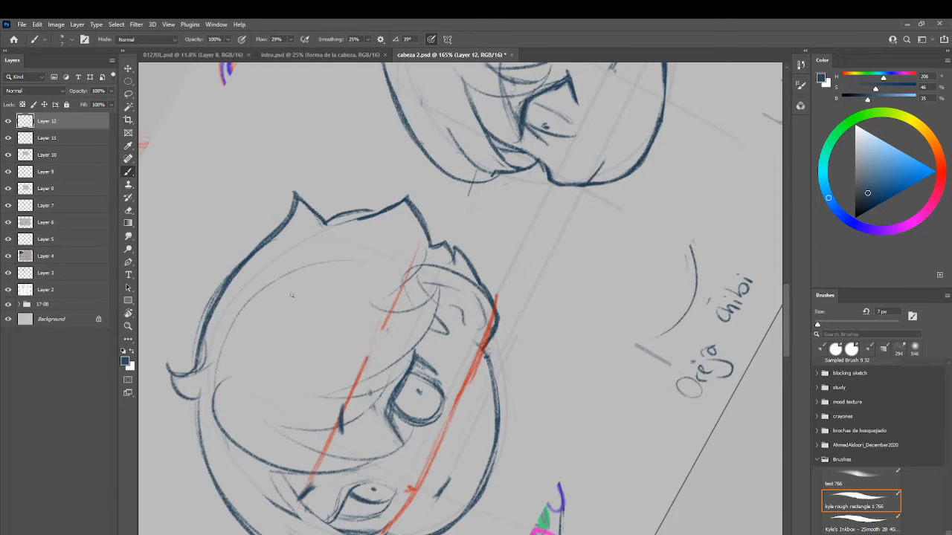
mouse_move(281, 313)
left_mouse_down()
mouse_move(407, 190)
mouse_move(406, 171)
left_mouse_up()
key("ctrl+z")
left_click_drag(414, 356, 394, 421)
left_click(383, 424, "alt")
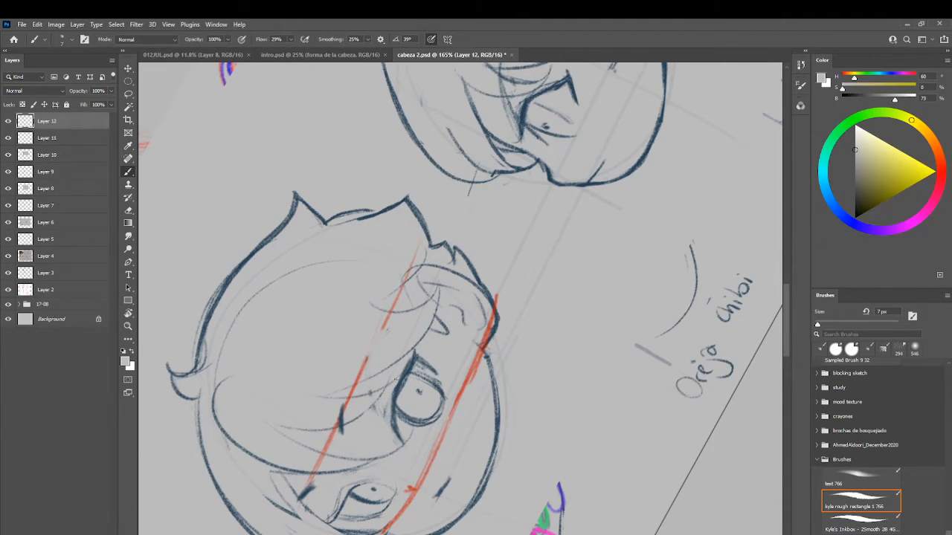
left_click_drag(396, 436, 392, 409)
Step: Thicken the outer corner of the near eye's lid in sampled dark blue and clean around it with sampled grey
key("r")
mouse_move(402, 444)
left_mouse_down()
mouse_move(446, 342)
mouse_move(430, 327)
left_mouse_up()
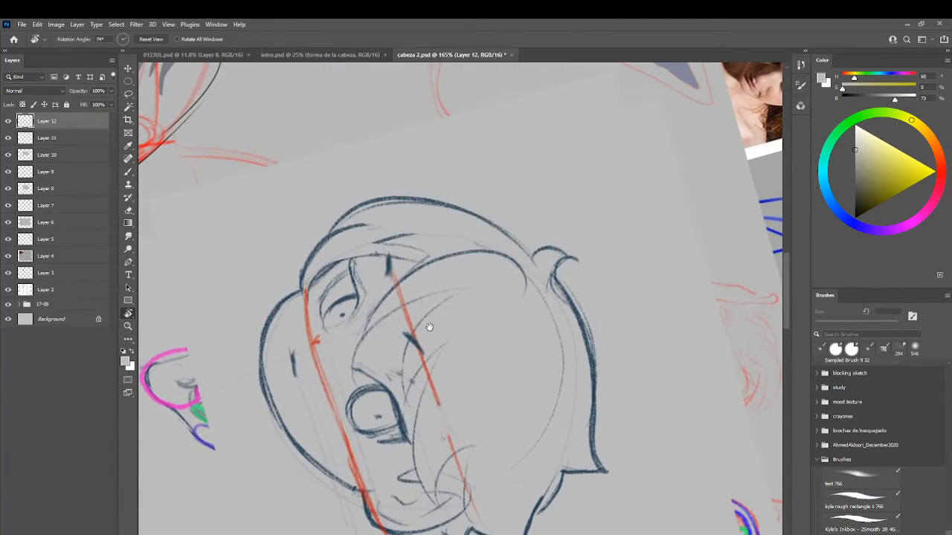
key("b")
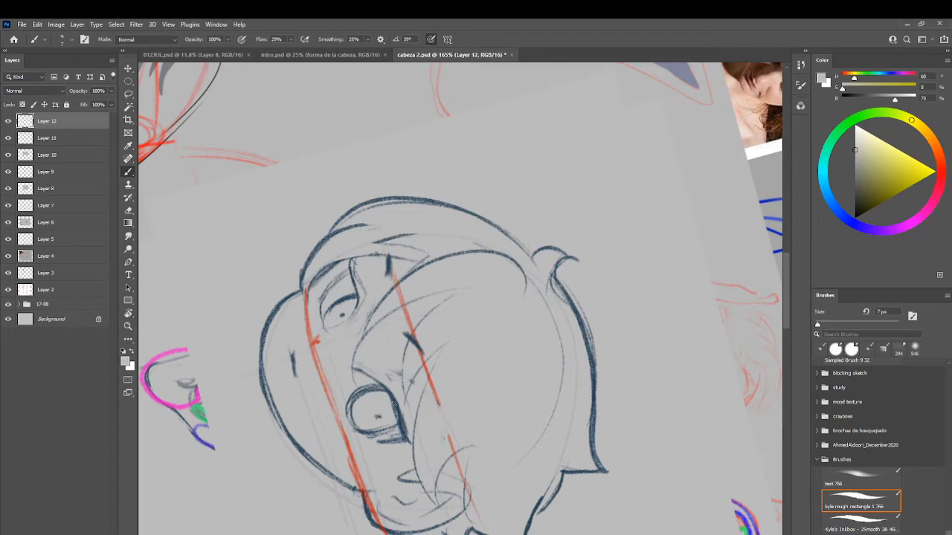
left_click(390, 393, "alt")
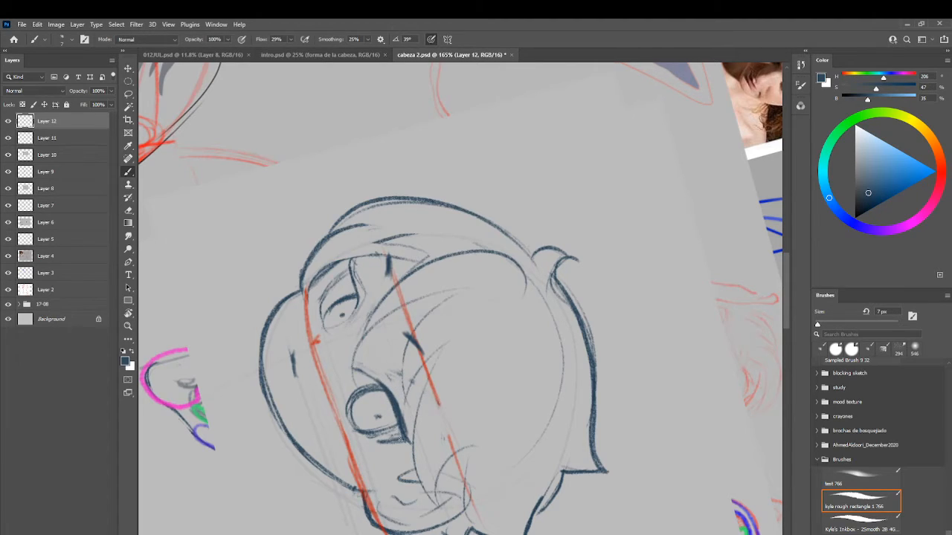
left_click_drag(399, 440, 402, 432)
left_click(408, 429, "alt")
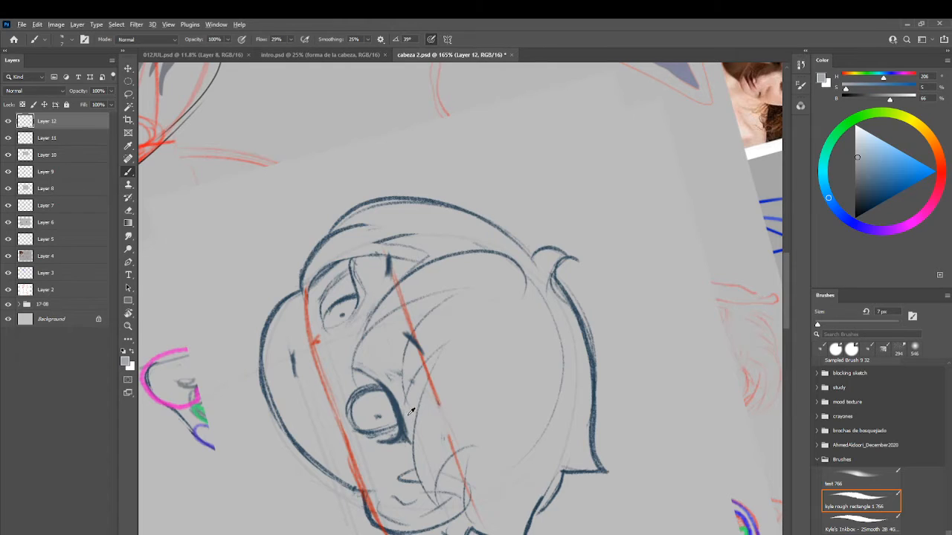
mouse_move(408, 435)
left_mouse_down()
mouse_move(406, 451)
mouse_move(354, 331)
mouse_move(375, 256)
mouse_move(466, 215)
left_mouse_up()
Step: Sample the dark blue line colour and thicken the far eye's upper lid with a 12 px brush
key("r")
key("b")
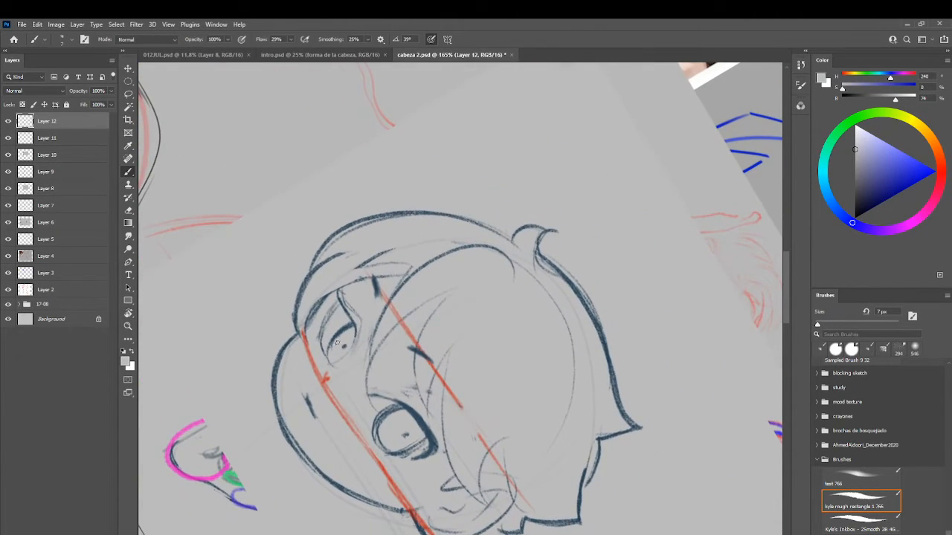
left_click(351, 299, "alt")
key("bracketright")
key("bracketright")
key("bracketright")
key("bracketright")
mouse_move(348, 293)
left_mouse_down()
mouse_move(341, 298)
mouse_move(357, 338)
mouse_move(362, 303)
mouse_move(345, 311)
mouse_move(354, 356)
mouse_move(328, 328)
mouse_move(337, 283)
left_mouse_up()
left_click(422, 410, "alt")
key("r")
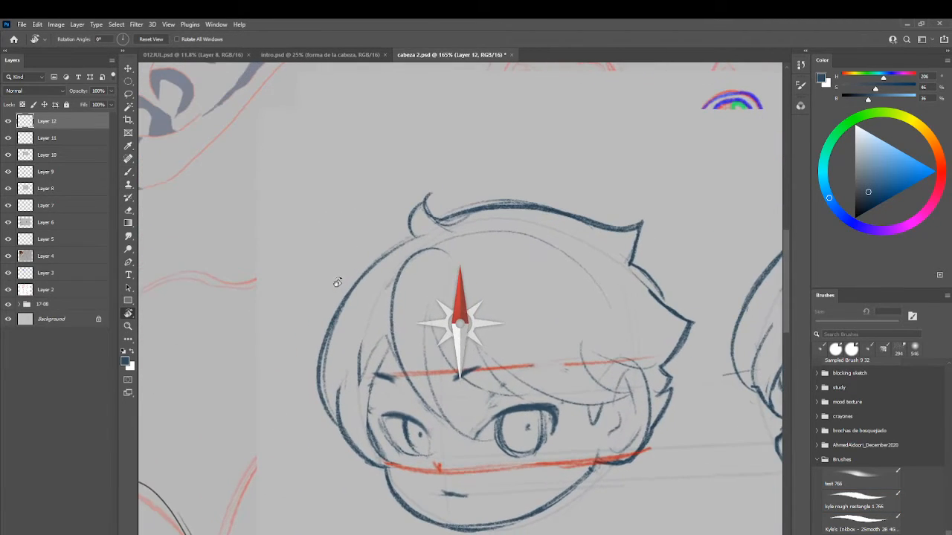
left_click_drag(406, 319, 339, 234)
key("b")
mouse_move(319, 331)
left_mouse_down()
mouse_move(328, 364)
mouse_move(313, 335)
mouse_move(358, 379)
mouse_move(337, 371)
mouse_move(362, 372)
left_mouse_up()
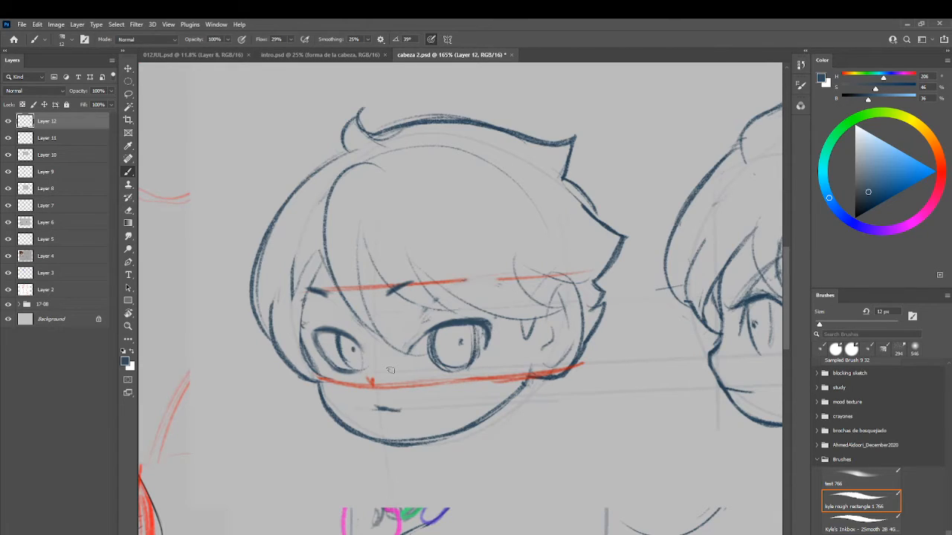
right_click(439, 347, "alt")
left_click_drag(460, 273, 412, 196)
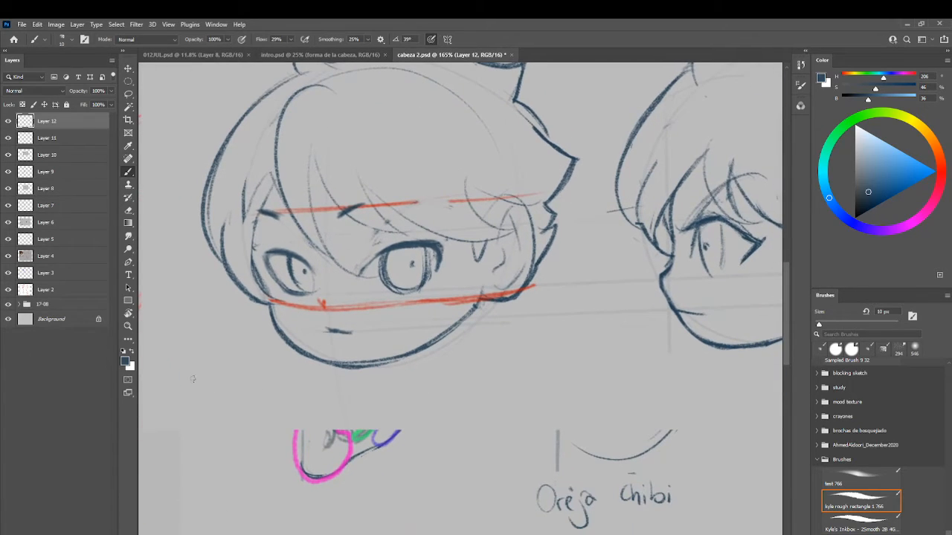
left_click_drag(210, 387, 326, 445)
left_click_drag(223, 244, 327, 372)
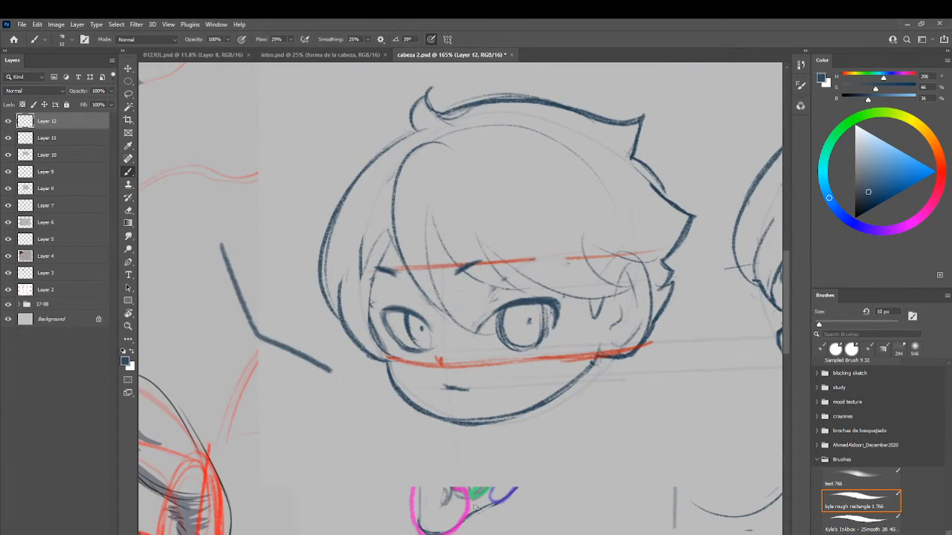
key("ctrl+z")
mouse_move(213, 245)
left_mouse_down()
mouse_move(244, 308)
mouse_move(290, 335)
left_mouse_up()
mouse_move(231, 290)
left_mouse_down()
mouse_move(294, 334)
mouse_move(252, 316)
mouse_move(305, 333)
left_mouse_up()
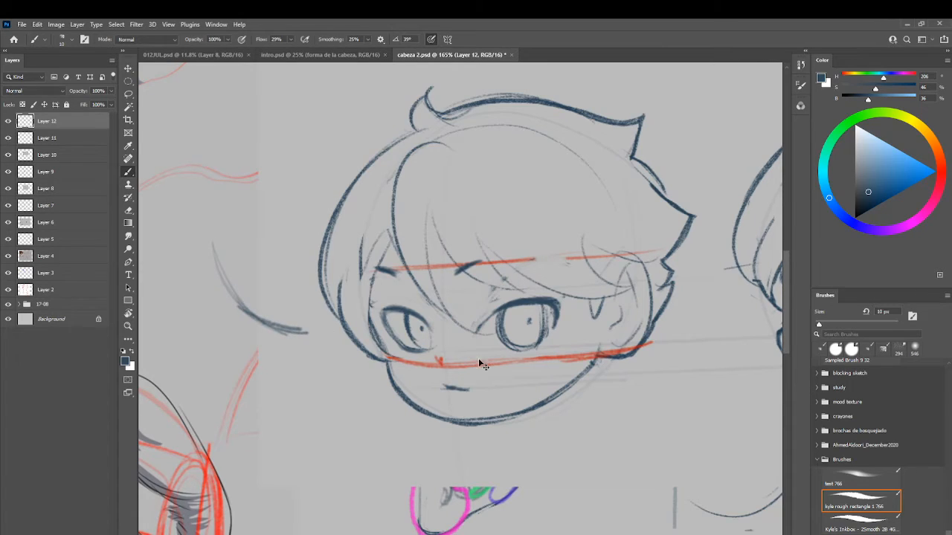
key("ctrl+z")
mouse_move(214, 243)
left_mouse_down()
mouse_move(258, 310)
mouse_move(298, 324)
left_mouse_up()
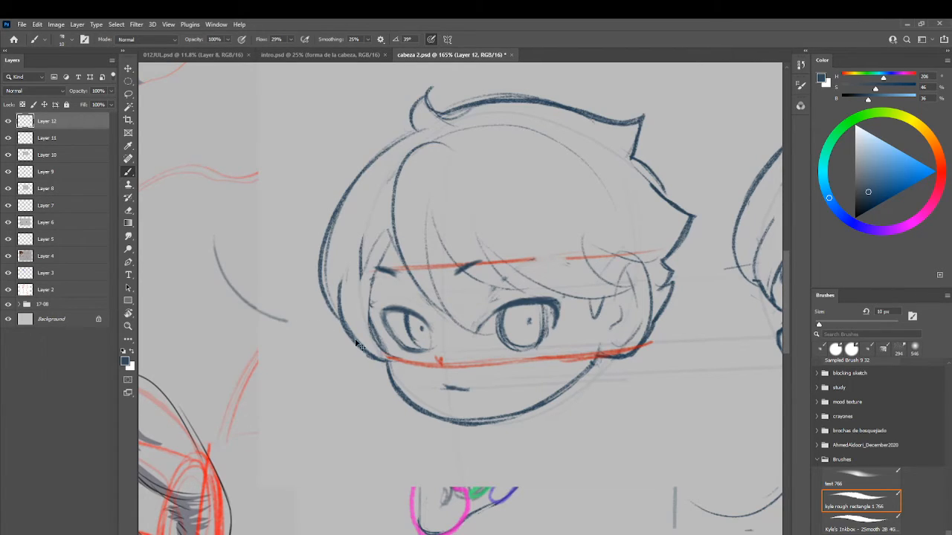
key("ctrl+z")
Step: Retouch the outlines of both eyes on the three-quarter head with the eraser and the 10 px brush
key("e")
mouse_move(398, 329)
left_mouse_down()
mouse_move(409, 318)
mouse_move(424, 352)
mouse_move(430, 336)
left_mouse_up()
key("b")
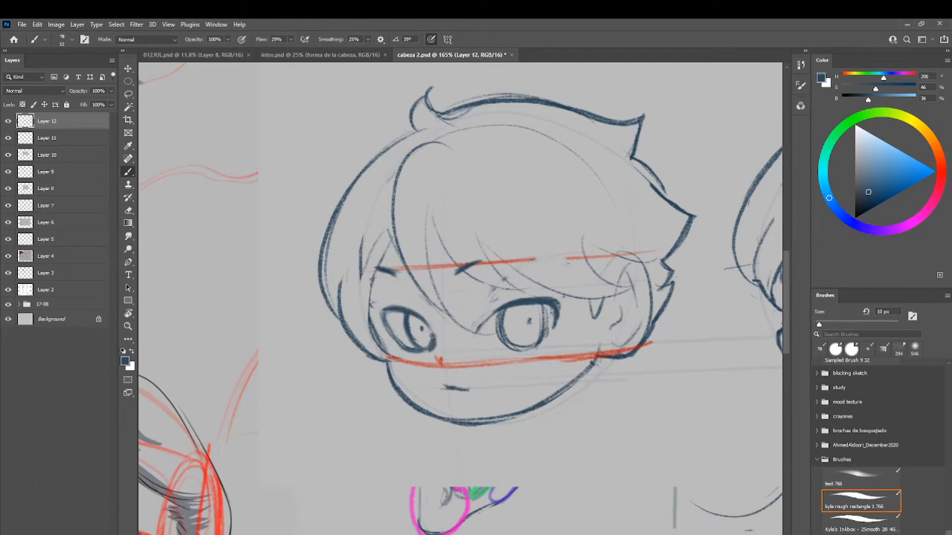
key("ctrl+z")
mouse_move(509, 312)
left_mouse_down()
mouse_move(513, 350)
mouse_move(550, 324)
mouse_move(547, 300)
left_mouse_up()
mouse_move(517, 347)
left_mouse_down()
mouse_move(546, 332)
mouse_move(527, 326)
left_mouse_up()
Step: Draw two oval sample eyes side by side above the heads, one with a tiny pupil and one with a larger filled pupil
left_click_drag(458, 342, 325, 397)
left_click_drag(591, 171, 437, 387)
mouse_move(395, 288)
left_mouse_down()
mouse_move(374, 314)
mouse_move(419, 316)
mouse_move(370, 305)
mouse_move(424, 316)
mouse_move(368, 338)
mouse_move(390, 321)
left_mouse_up()
key("ctrl+z")
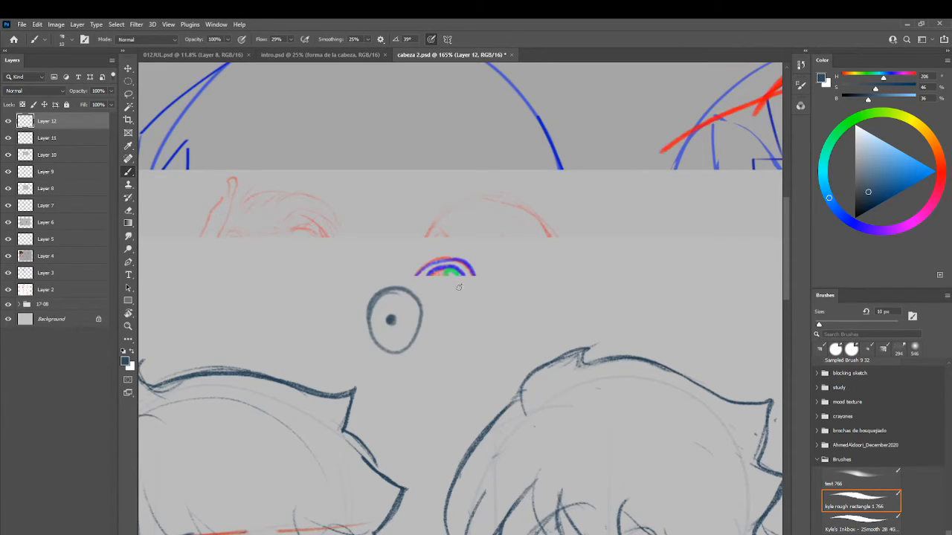
mouse_move(465, 287)
left_mouse_down()
mouse_move(520, 314)
mouse_move(478, 358)
mouse_move(496, 313)
mouse_move(469, 324)
mouse_move(489, 330)
mouse_move(497, 320)
mouse_move(485, 307)
mouse_move(476, 326)
mouse_move(490, 333)
mouse_move(484, 307)
left_mouse_up()
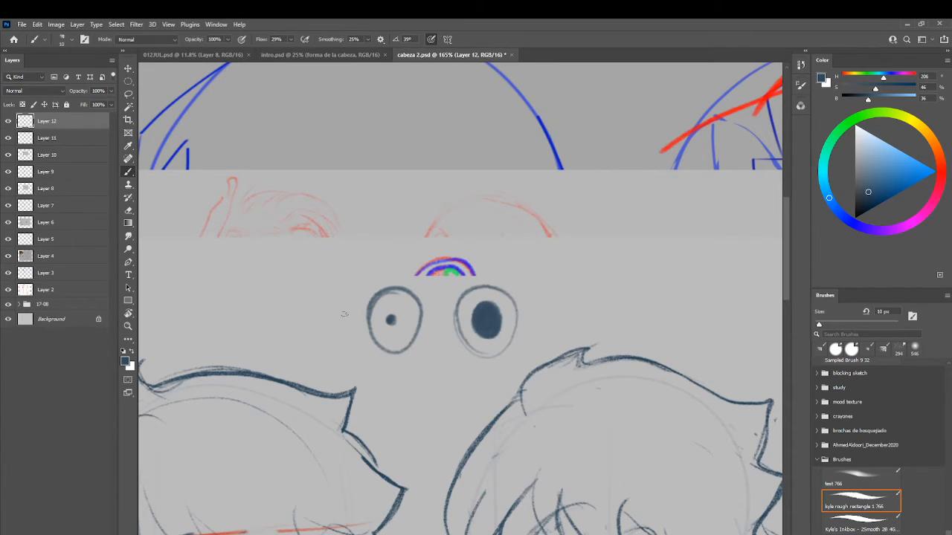
Step: Draw an upward arrow below each of the two sample eyes
left_click_drag(406, 436, 397, 361)
mouse_move(387, 375)
left_mouse_down()
mouse_move(397, 360)
mouse_move(404, 374)
left_mouse_up()
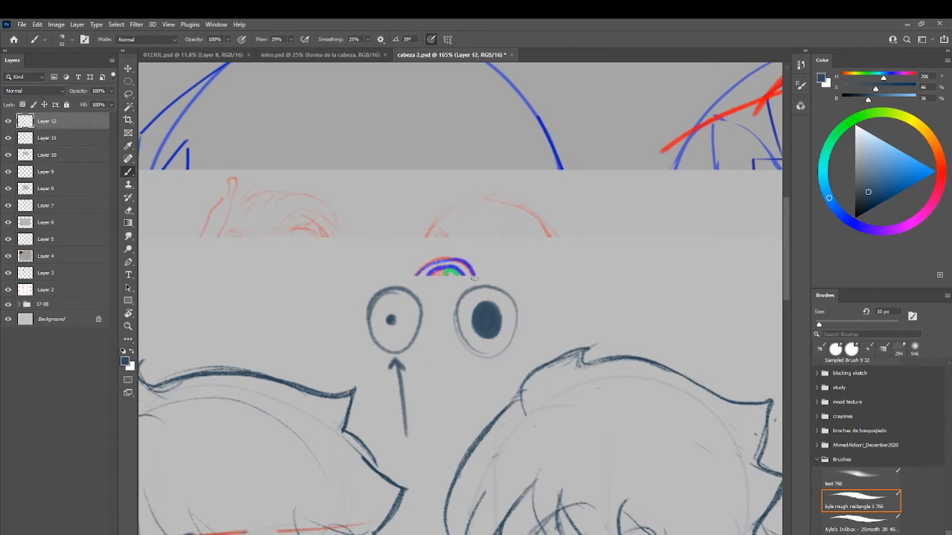
left_click_drag(474, 409, 474, 360)
left_click_drag(474, 360, 484, 372)
Step: Add a third sample eye beside them and fill it almost entirely with a very large dark pupil using a bigger brush
mouse_move(556, 298)
left_mouse_down()
mouse_move(621, 331)
mouse_move(570, 283)
mouse_move(615, 323)
mouse_move(592, 340)
mouse_move(573, 329)
mouse_move(604, 313)
mouse_move(566, 290)
mouse_move(588, 302)
left_mouse_up()
key("bracketright")
key("bracketright")
key("bracketright")
key("bracketright")
key("bracketright")
Step: Fill large dark pupils in both eyes of the three-quarter head and hatch short strokes on its cheek
scroll(588, 301, "down", 5)
scroll(546, 215, "left", 3)
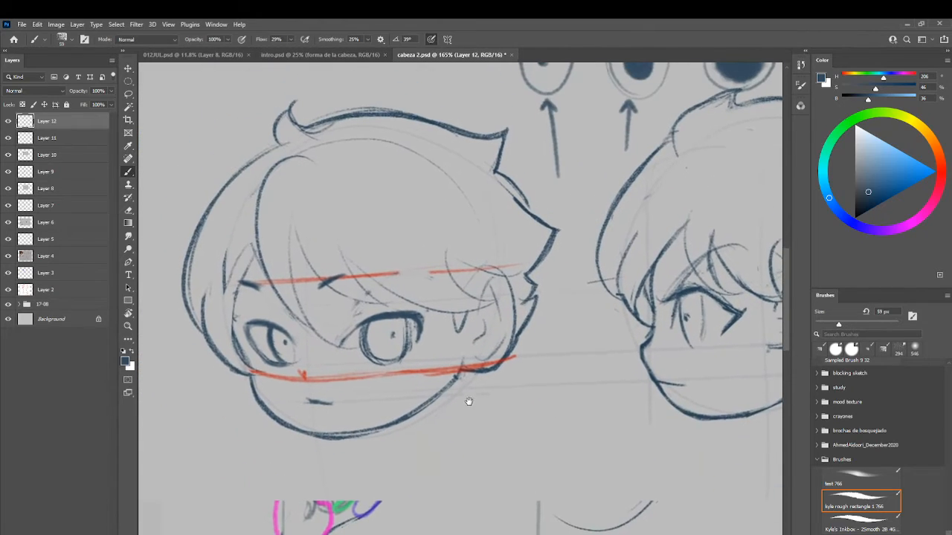
mouse_move(398, 347)
left_mouse_down()
mouse_move(386, 334)
mouse_move(368, 399)
mouse_move(376, 388)
mouse_move(362, 394)
mouse_move(352, 381)
left_mouse_up()
mouse_move(262, 384)
left_mouse_down()
mouse_move(271, 405)
mouse_move(274, 395)
mouse_move(286, 400)
left_mouse_up()
mouse_move(390, 413)
left_mouse_down()
mouse_move(388, 421)
mouse_move(405, 409)
left_mouse_up()
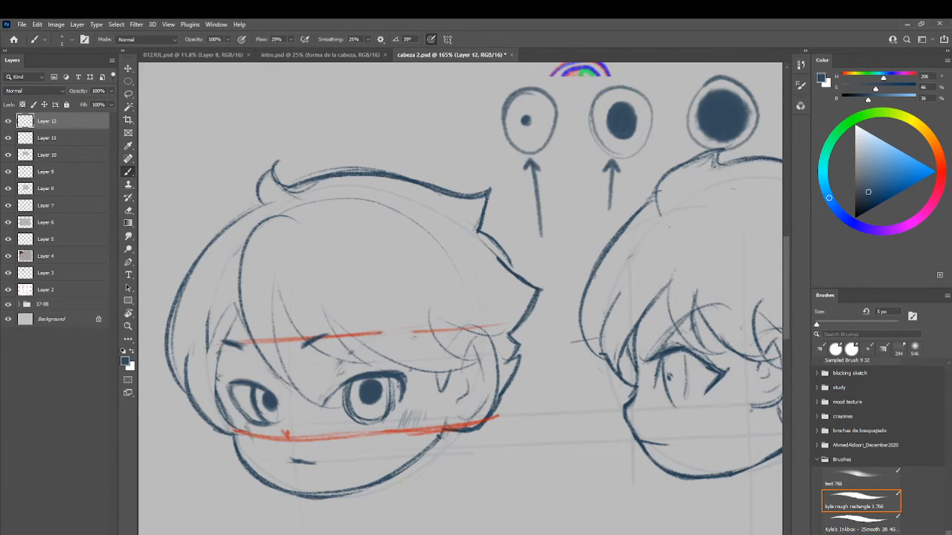
Step: Extend the near eye's upper lid towards the nose with the 5 px brush, undoing the excess change
mouse_move(360, 388)
left_mouse_down()
mouse_move(299, 386)
mouse_move(363, 383)
mouse_move(320, 406)
left_mouse_up()
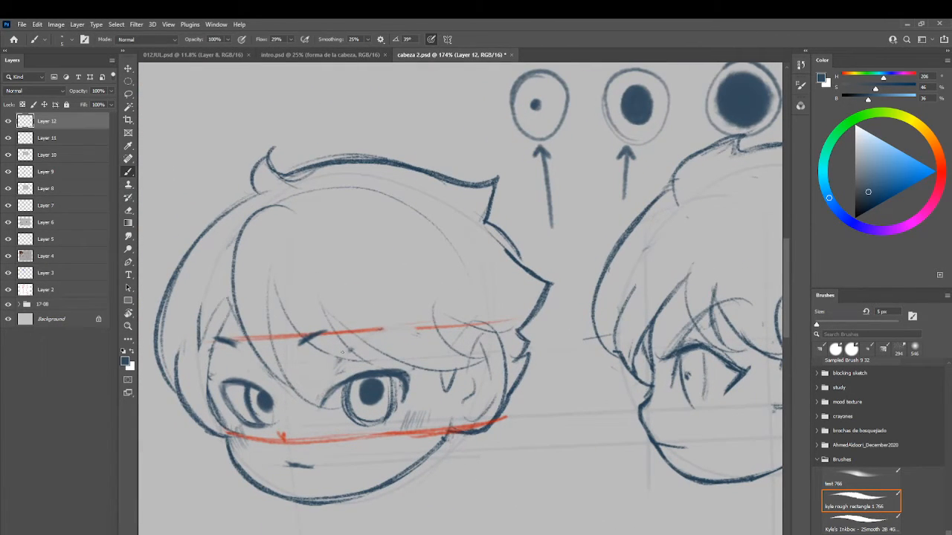
key("e")
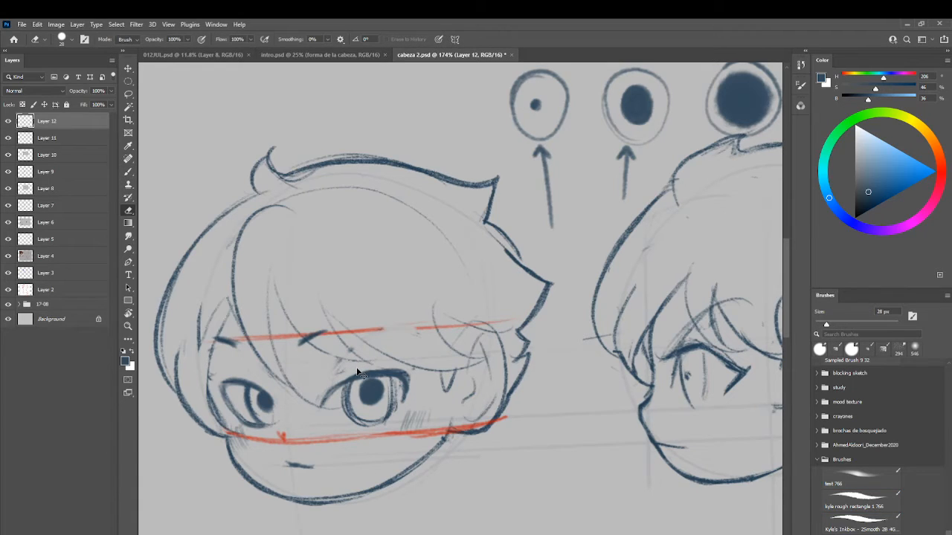
key("ctrl+z")
key("b")
Step: Shorten the profile head's mouth by painting over its inner end with sampled grey, and resample the dark blue line colour
key("z")
mouse_move(430, 347)
left_mouse_down()
mouse_move(364, 350)
mouse_move(425, 350)
mouse_move(391, 372)
mouse_move(440, 379)
left_mouse_up()
key("b")
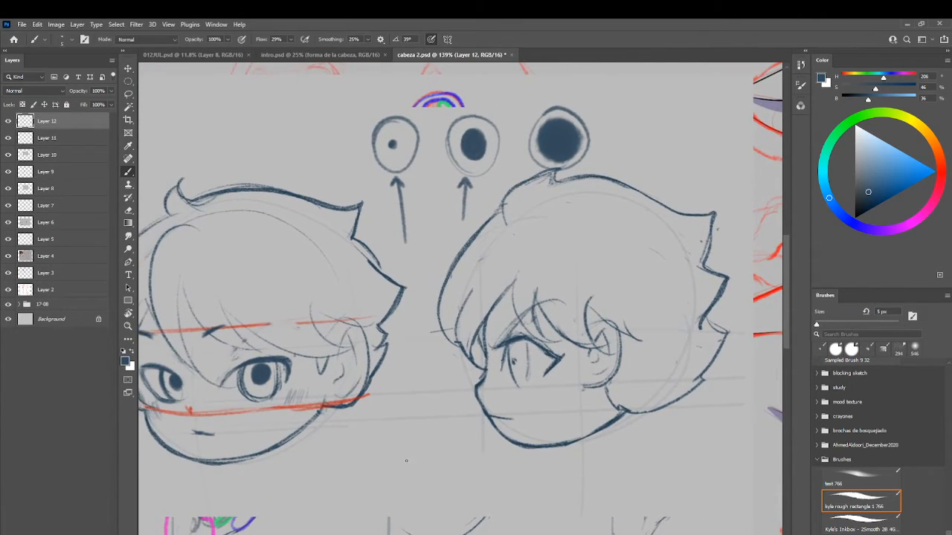
mouse_move(407, 461)
left_mouse_down()
mouse_move(472, 423)
mouse_move(467, 434)
mouse_move(511, 417)
left_mouse_up()
key("ctrl+z")
key("ctrl+z")
left_click(505, 407, "alt")
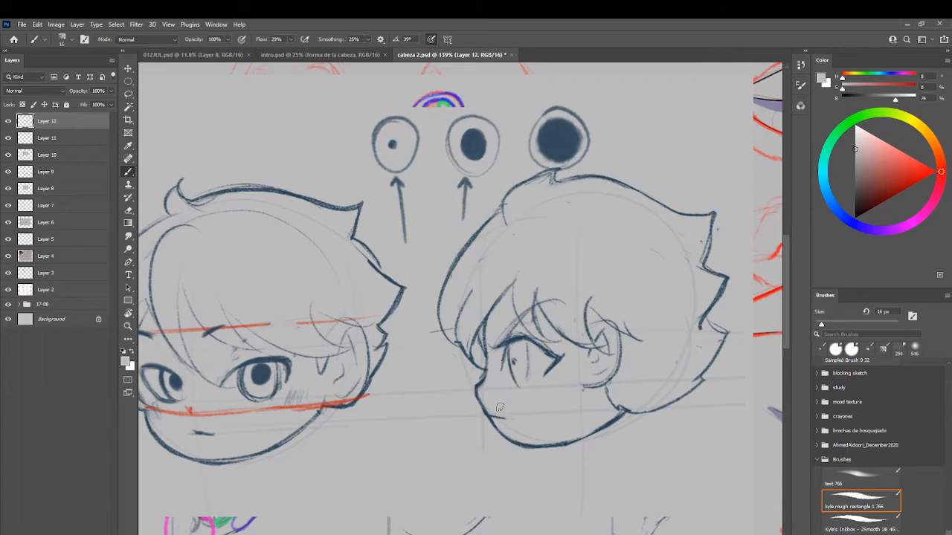
left_click(525, 339, "alt")
left_click_drag(476, 426, 474, 424)
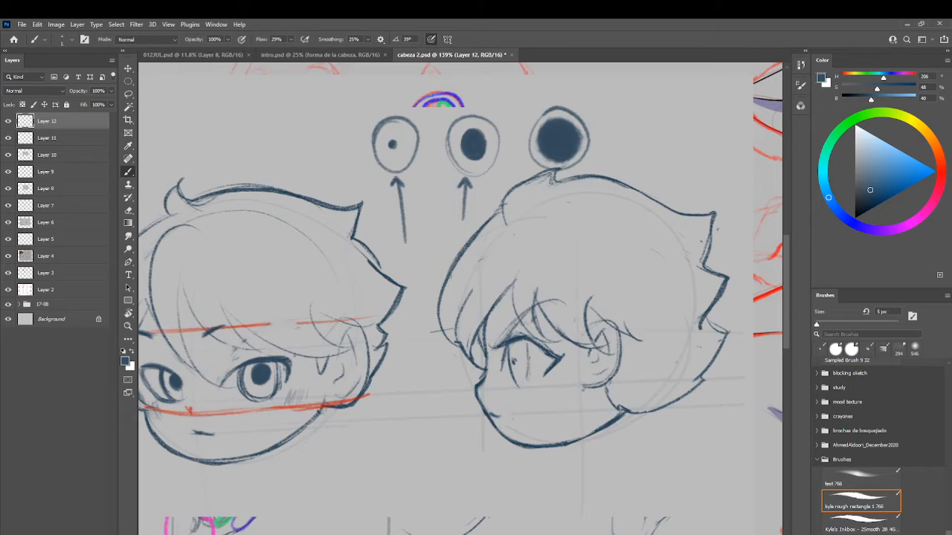
Step: Draw a narrow oval iris in the profile head's eye and fill an elongated dark pupil with the 12 px brush
left_click_drag(525, 357, 520, 386)
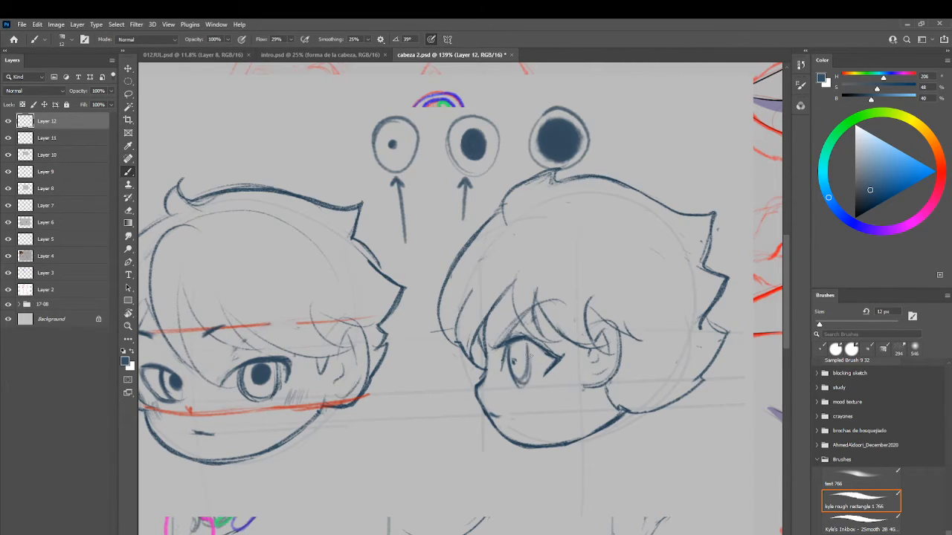
key("ctrl+z")
key("ctrl+z")
mouse_move(510, 347)
left_mouse_down()
mouse_move(528, 368)
mouse_move(526, 346)
mouse_move(520, 382)
left_mouse_up()
left_click_drag(517, 348, 516, 363)
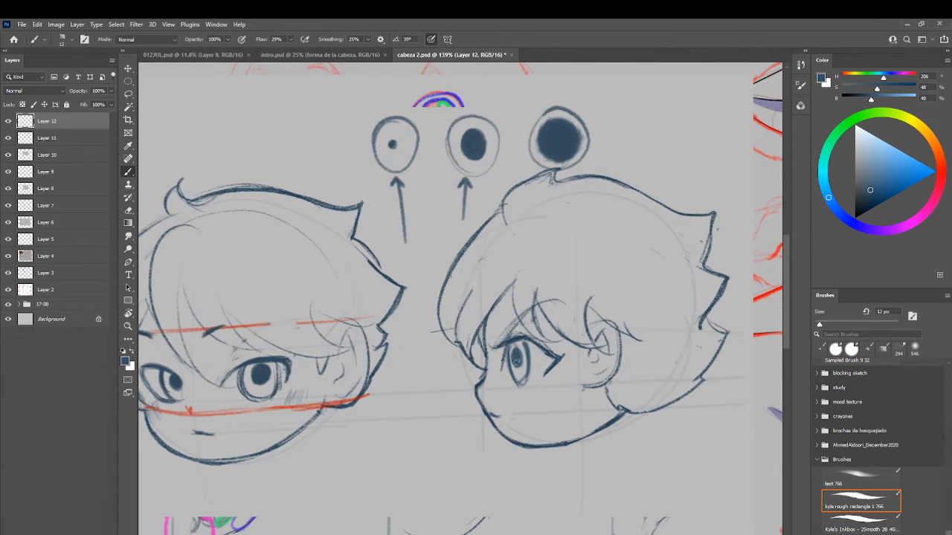
Step: Paint over the stray lines above the profile eye in sampled grey and draw a short dark blue eyebrow
left_click(508, 318, "alt")
mouse_move(523, 304)
left_mouse_down()
mouse_move(527, 314)
mouse_move(541, 306)
left_mouse_up()
left_click(554, 357, "alt")
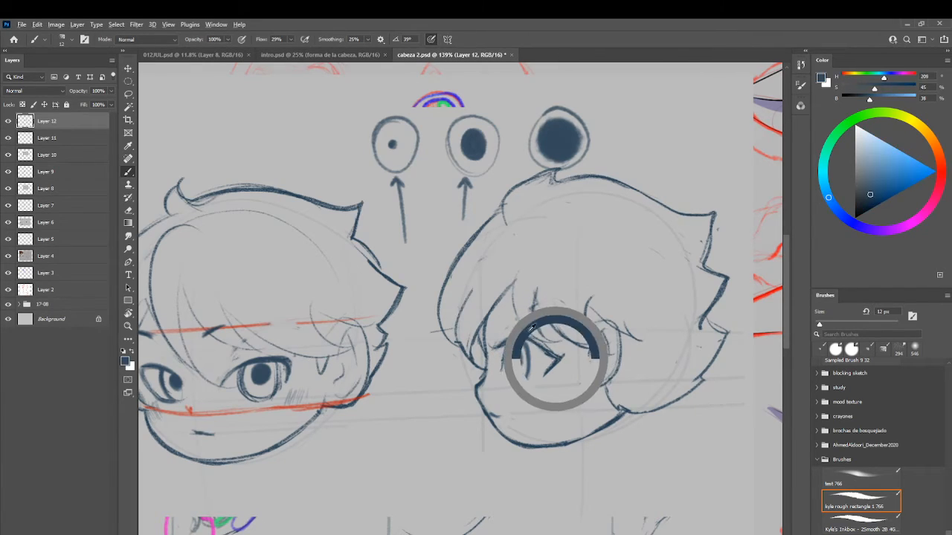
left_click_drag(503, 304, 493, 312)
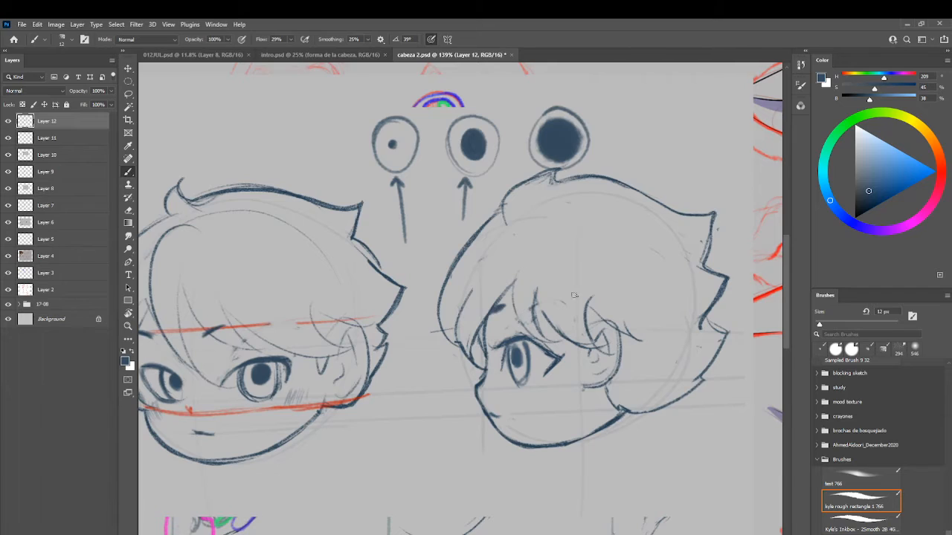
key("ctrl+z")
left_click_drag(494, 317, 506, 308)
Step: Reshape the profile eye's outer lashes into a thick dark corner, using sampled grey and dark blue
key("r")
mouse_move(541, 390)
left_mouse_down()
mouse_move(484, 416)
mouse_move(448, 402)
mouse_move(457, 428)
mouse_move(465, 417)
mouse_move(446, 430)
left_mouse_up()
key("b")
left_click(452, 409, "alt")
left_click(446, 385, "alt")
left_click_drag(466, 386, 462, 404)
key("r")
left_click_drag(480, 276, 445, 292)
Step: Sample the dark blue and draw a small teardrop at the outer corner of the three-quarter head's near eye
key("z")
left_click_drag(232, 282, 257, 283)
key("b")
left_click(266, 297, "alt")
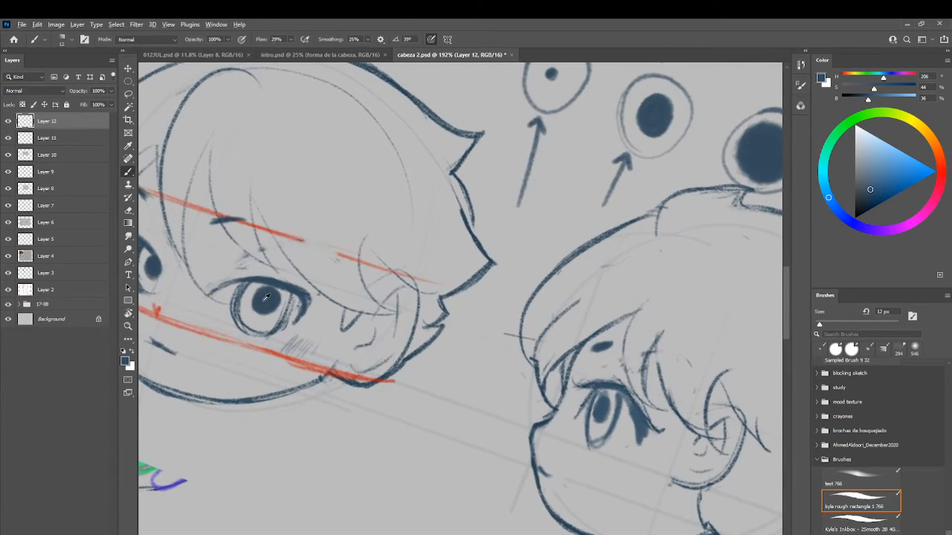
mouse_move(274, 319)
left_mouse_down()
mouse_move(285, 331)
mouse_move(276, 336)
left_mouse_up()
key("e")
key("b")
key("r")
mouse_move(335, 180)
left_mouse_down()
mouse_move(288, 201)
mouse_move(366, 240)
left_mouse_up()
key("b")
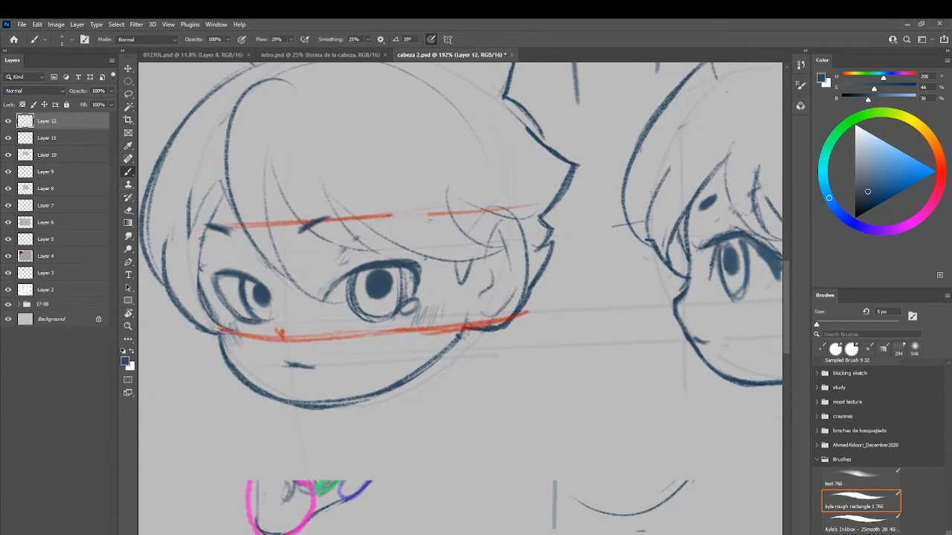
Step: Redraw the three-quarter head's mouth as a small downturned curve and add a teardrop under the far eye, erasing overlapping lines
key("e")
left_click_drag(296, 360, 307, 362)
key("b")
key("e")
left_click_drag(240, 320, 236, 320)
key("b")
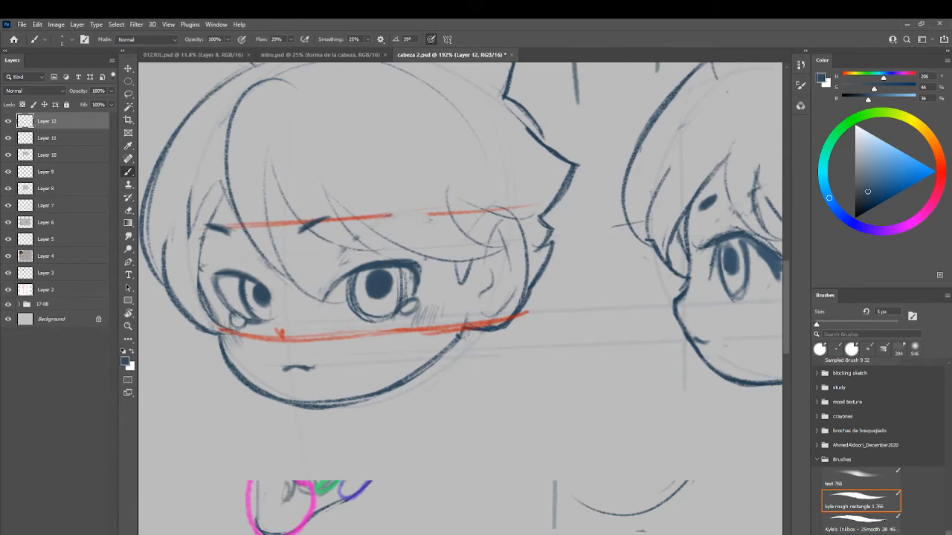
left_click_drag(350, 311, 385, 313)
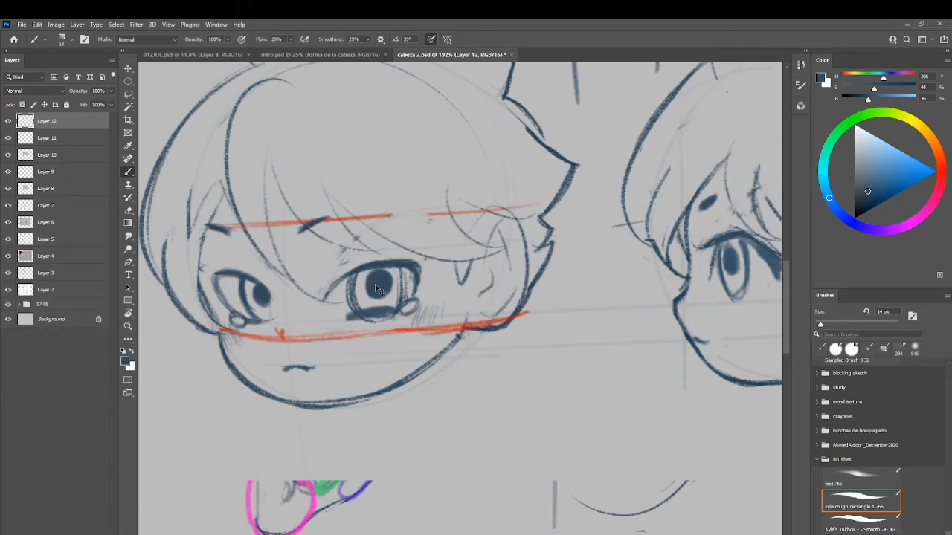
key("ctrl+z")
key("ctrl+z")
Step: Sketch a rounder outline over the spiky hair at the back of the profile head with the 10 px brush, undoing the first attempts
key("z")
mouse_move(390, 273)
left_mouse_down()
mouse_move(312, 267)
mouse_move(363, 267)
left_mouse_up()
key("b")
mouse_move(438, 225)
left_mouse_down()
mouse_move(350, 258)
mouse_move(378, 273)
mouse_move(332, 347)
left_mouse_up()
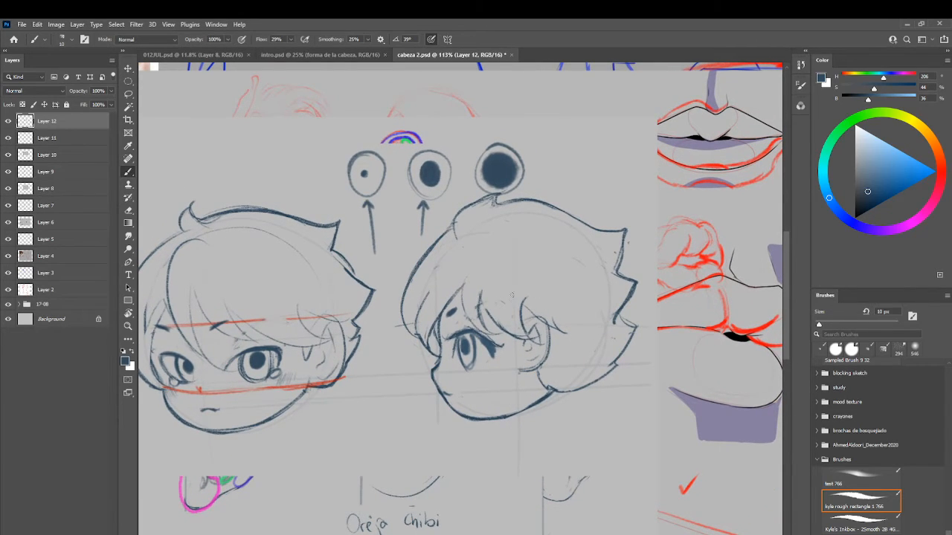
left_click_drag(491, 359, 487, 259)
mouse_move(513, 326)
left_mouse_down()
mouse_move(476, 405)
mouse_move(506, 322)
mouse_move(476, 357)
left_mouse_up()
key("ctrl+z")
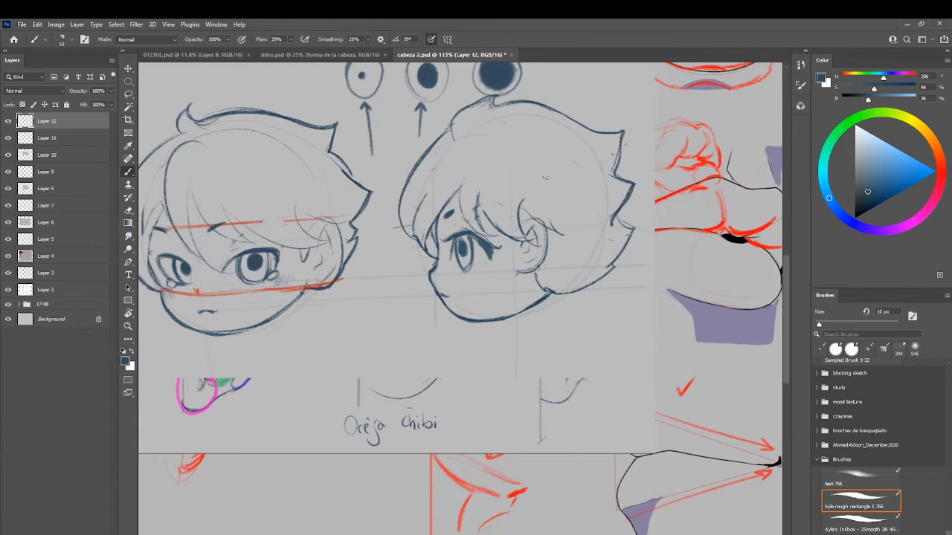
mouse_move(573, 105)
left_mouse_down()
mouse_move(638, 146)
mouse_move(638, 250)
mouse_move(549, 305)
left_mouse_up()
key("ctrl+z")
mouse_move(544, 105)
left_mouse_down()
mouse_move(595, 120)
mouse_move(628, 153)
mouse_move(632, 239)
mouse_move(567, 300)
left_mouse_up()
key("ctrl+z")
mouse_move(556, 106)
left_mouse_down()
mouse_move(623, 172)
mouse_move(627, 210)
mouse_move(551, 109)
mouse_move(611, 229)
left_mouse_up()
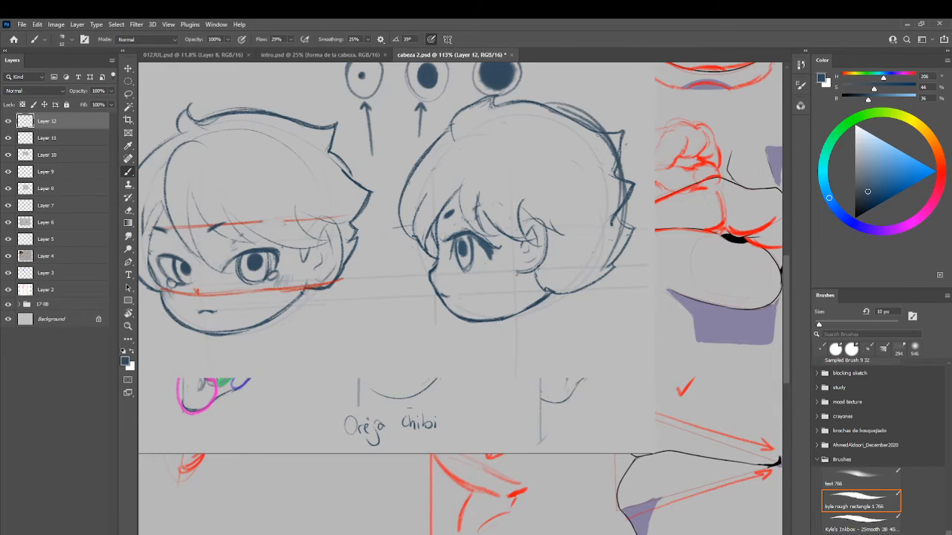
Step: Extend the rounder hair outline down the back of the profile head to the nape, undoing stray strokes
mouse_move(547, 97)
left_mouse_down()
mouse_move(604, 125)
mouse_move(588, 116)
mouse_move(629, 245)
mouse_move(565, 290)
left_mouse_up()
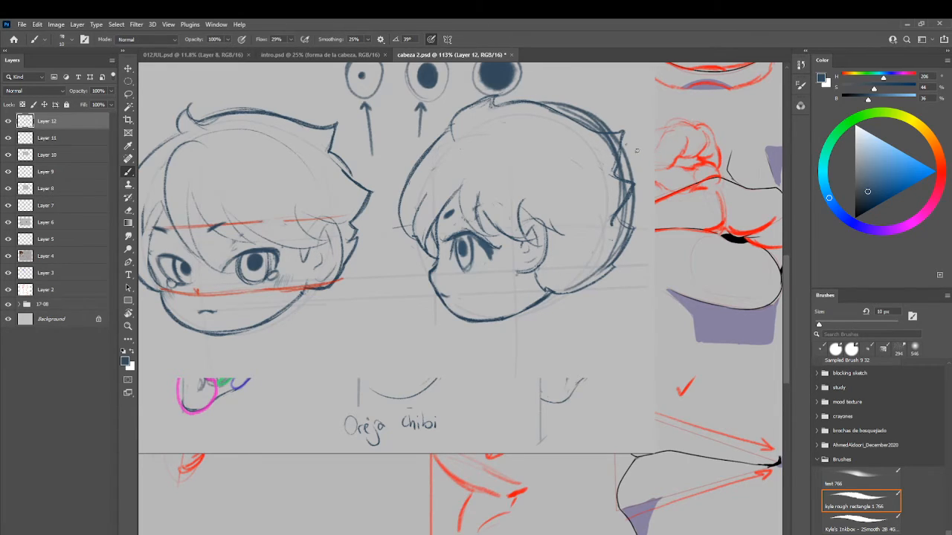
key("ctrl+z")
key("ctrl+z")
left_click_drag(641, 144, 694, 177)
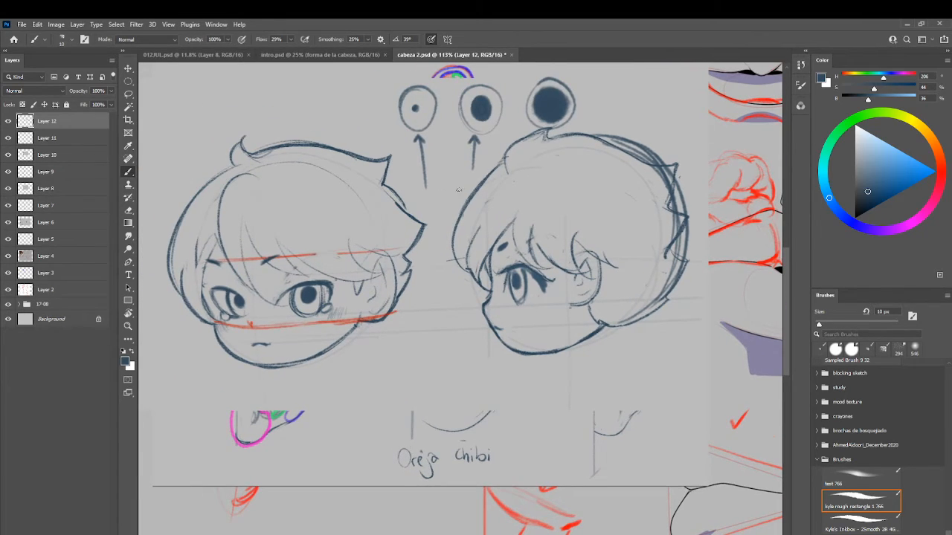
Step: Draw a dark blue arrow between the two chibi heads, pointing from the profile head towards the three-quarter head
left_click_drag(458, 188, 407, 194)
left_click_drag(521, 229, 488, 259)
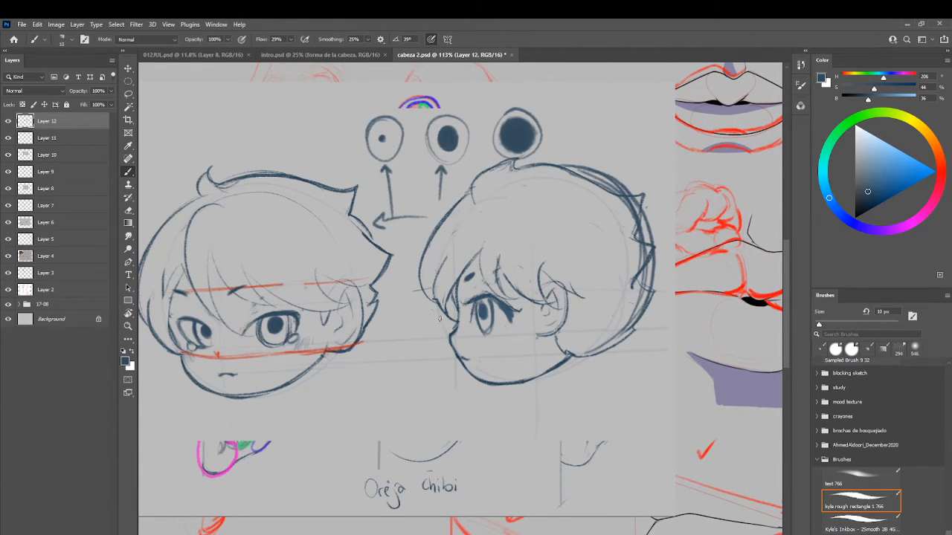
left_click_drag(524, 315, 561, 380)
Step: Capture a screen snip of the two chibi heads and the three eye examples above them
right_click(511, 375)
key("super+shift+s")
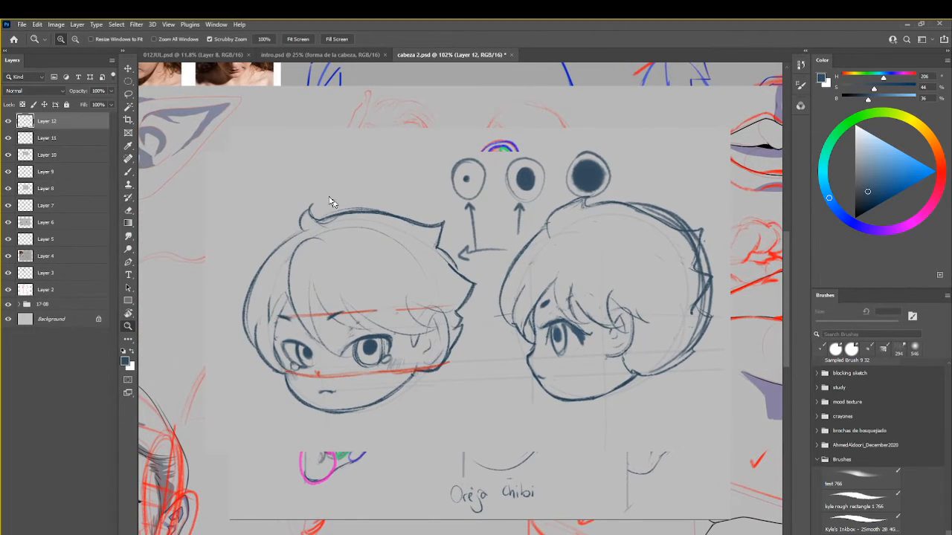
left_click_drag(206, 154, 735, 444)
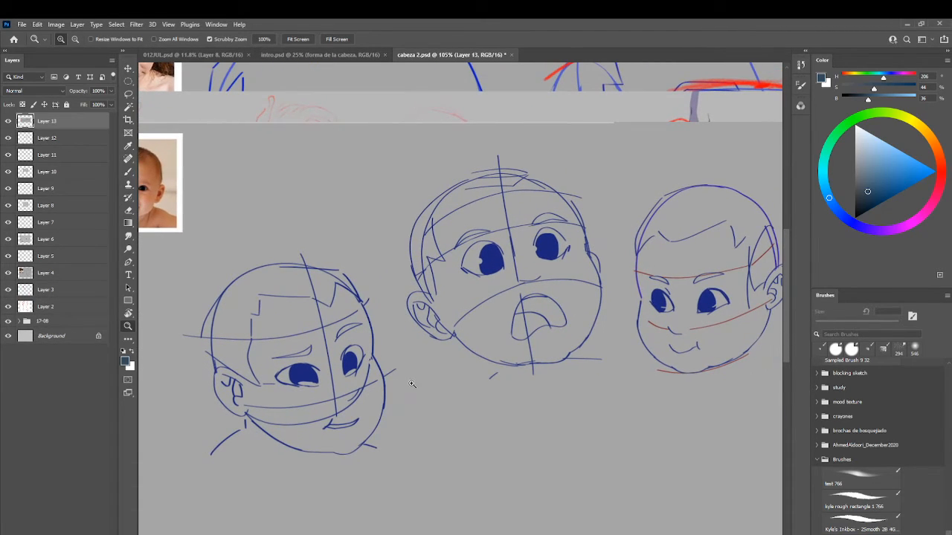
Step: Sample the dark blue of the baby head sketches and add a new normal layer at 100% opacity above them
key("b")
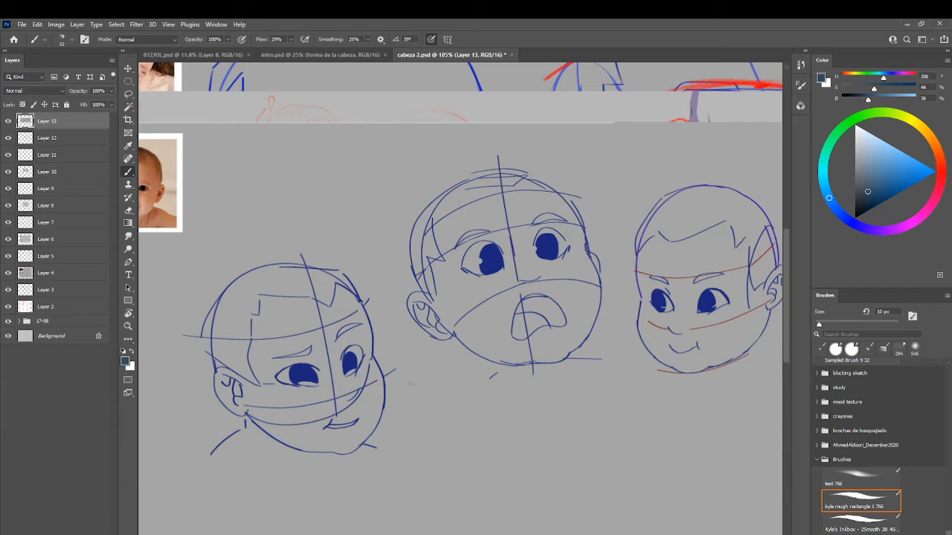
scroll(256, 364, "up", 3)
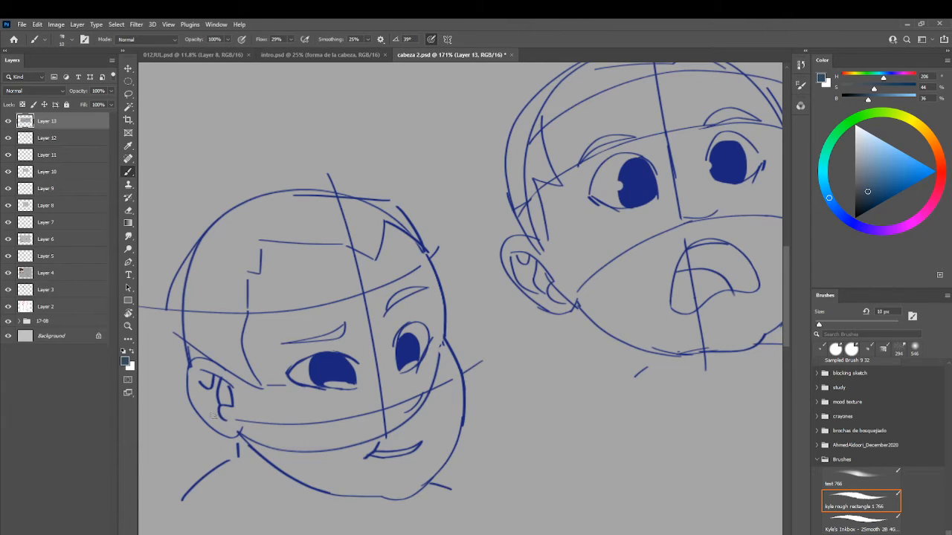
mouse_move(232, 421)
left_mouse_down()
mouse_move(326, 425)
mouse_move(217, 420)
left_mouse_up()
key("ctrl+z")
left_click(233, 423, "alt")
key("ctrl+shift+n")
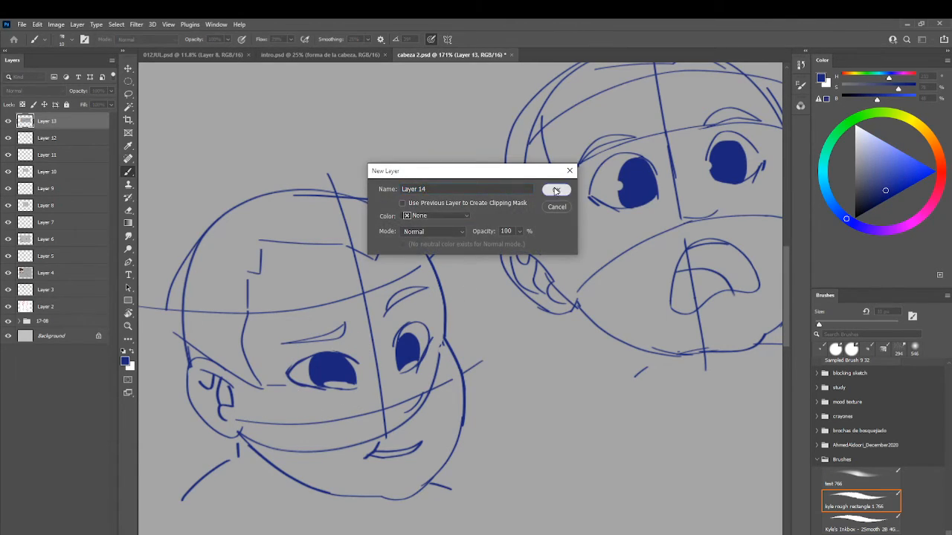
left_click(556, 190)
Step: Draw a curved guideline across the lower face of the first baby head from the ear's base to the far cheek, undoing extra attempts
mouse_move(199, 412)
left_mouse_down()
mouse_move(245, 423)
mouse_move(429, 392)
mouse_move(449, 375)
left_mouse_up()
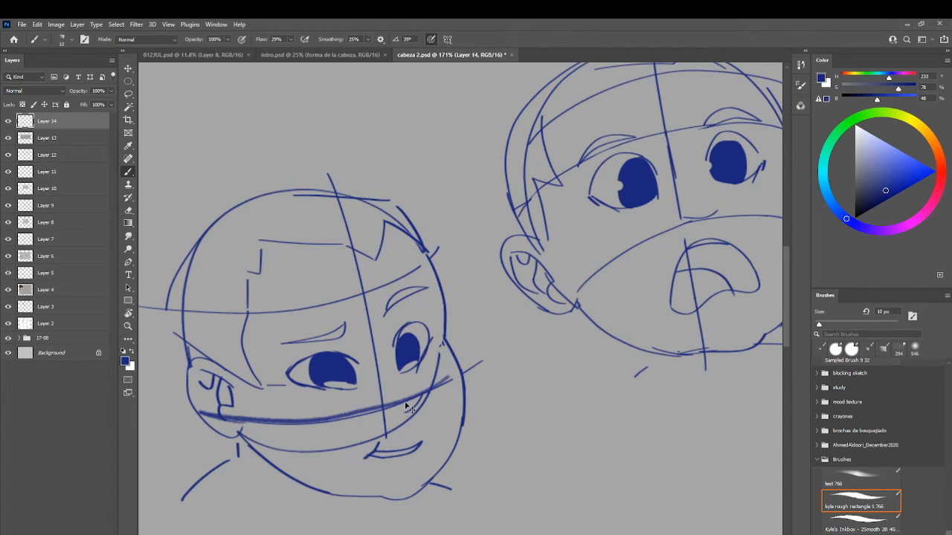
key("ctrl+z")
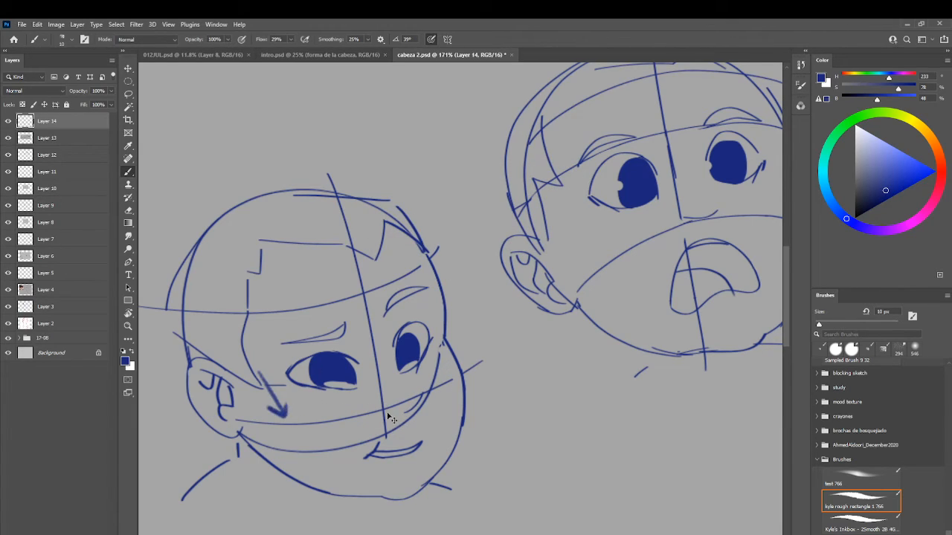
mouse_move(405, 412)
left_mouse_down()
mouse_move(292, 435)
mouse_move(225, 431)
mouse_move(287, 433)
mouse_move(408, 403)
mouse_move(453, 373)
left_mouse_up()
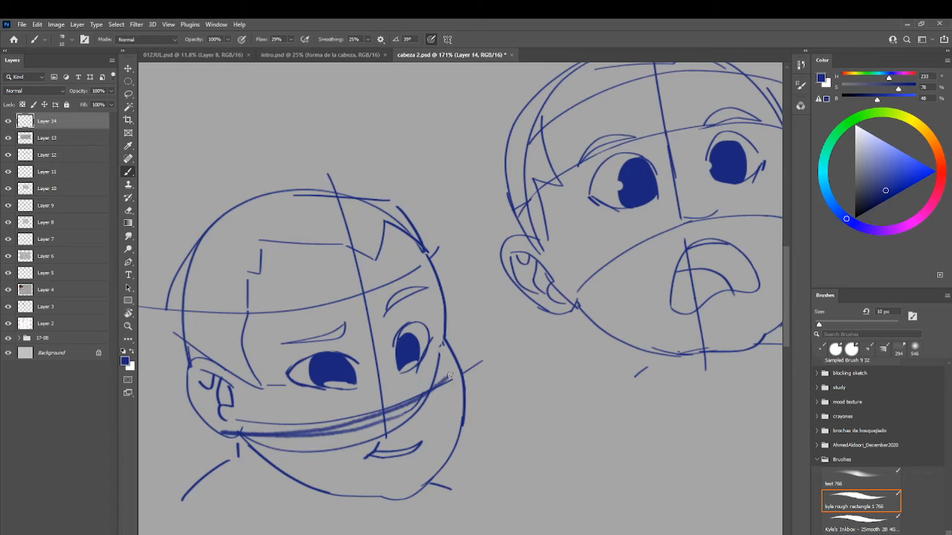
key("ctrl+z")
mouse_move(410, 407)
left_mouse_down()
mouse_move(229, 458)
mouse_move(441, 394)
left_mouse_up()
key("ctrl+z")
mouse_move(207, 356)
left_mouse_down()
mouse_move(183, 433)
mouse_move(236, 376)
mouse_move(183, 427)
mouse_move(240, 386)
mouse_move(177, 391)
mouse_move(249, 458)
left_mouse_up()
key("ctrl+z")
Step: Reduce the brush to 7 px and draw horizontal guidelines on the baby photo at the nose base and above the brows
left_click_drag(299, 330, 565, 461)
left_click_drag(357, 312, 290, 312)
scroll(511, 306, "up", 3)
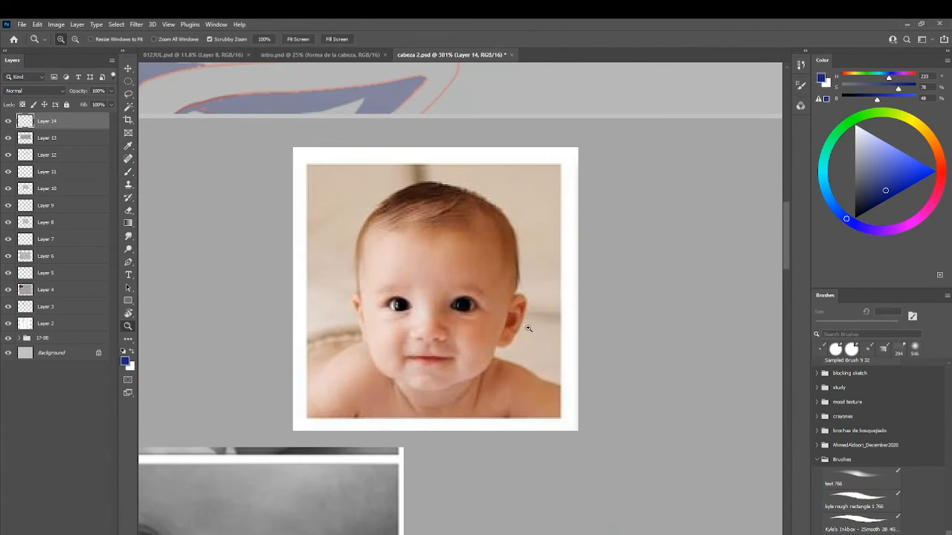
key("bracketleft")
key("bracketleft")
key("bracketleft")
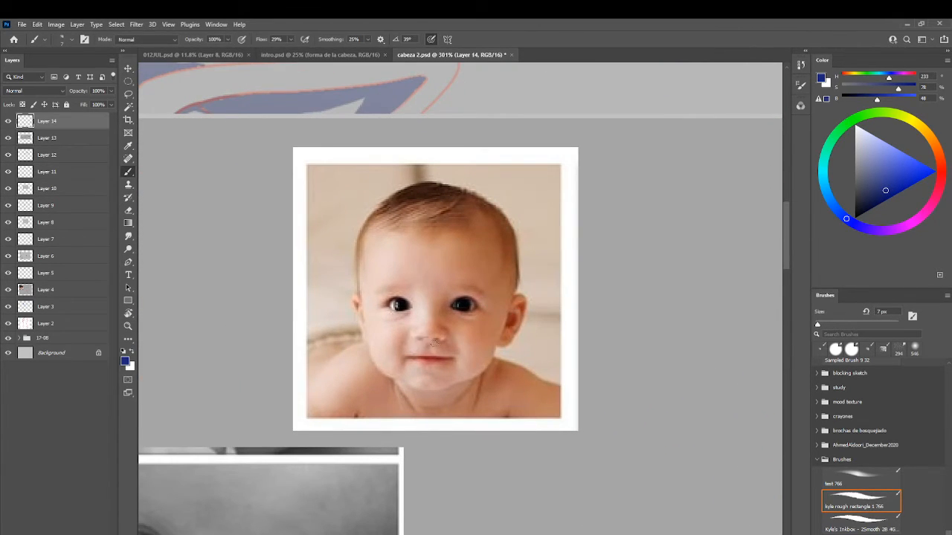
left_click_drag(421, 342, 510, 352)
left_click_drag(381, 281, 555, 284)
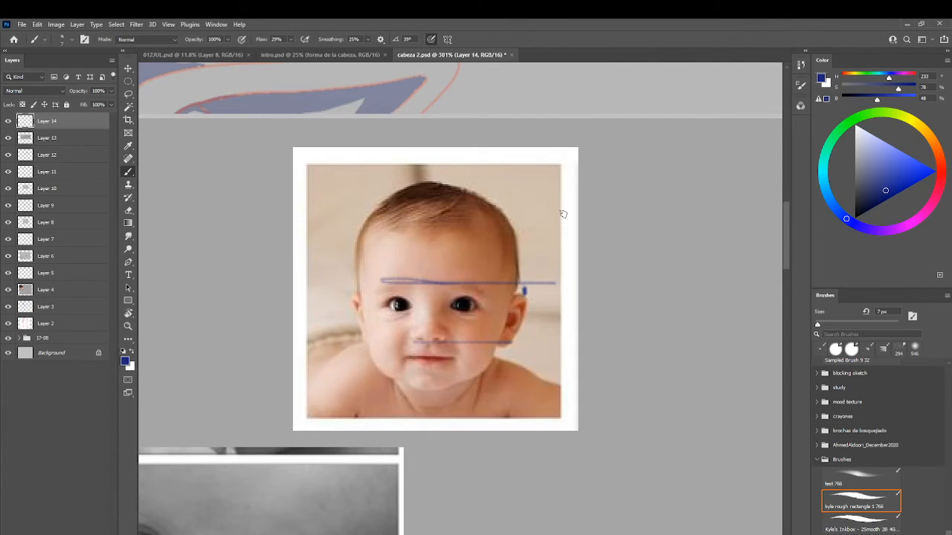
Step: Draw another horizontal guideline on the baby photo from the brows to the top of the ear
mouse_move(525, 289)
left_mouse_down()
mouse_move(524, 336)
mouse_move(534, 293)
left_mouse_up()
key("ctrl+z")
key("ctrl+z")
mouse_move(523, 295)
left_mouse_down()
mouse_move(378, 294)
mouse_move(529, 294)
left_mouse_up()
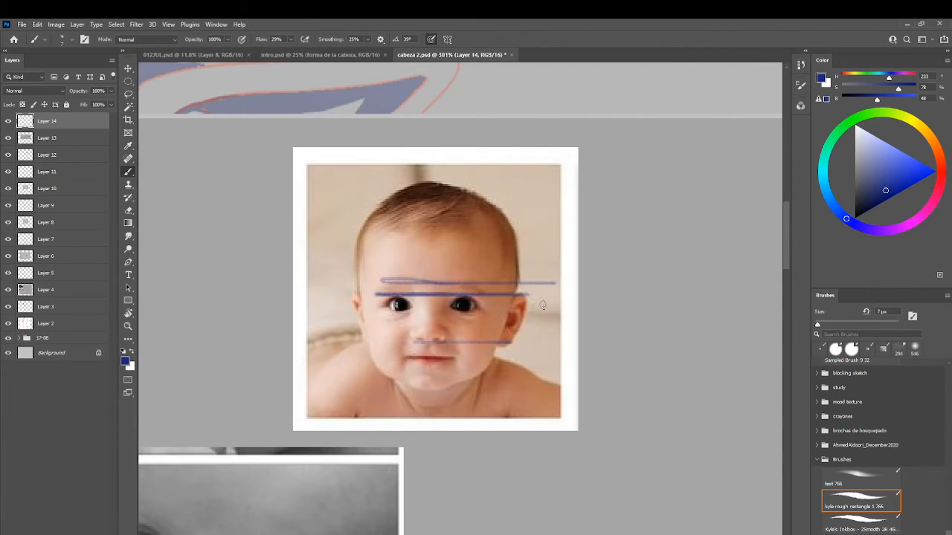
Step: Draw a tall oval over the side of the baby's head in the photo and a horizontal line across the upper forehead
mouse_move(460, 296)
left_mouse_down()
mouse_move(449, 294)
mouse_move(476, 294)
left_mouse_up()
key("ctrl+z")
mouse_move(447, 290)
left_mouse_down()
mouse_move(507, 342)
mouse_move(483, 279)
mouse_move(525, 246)
mouse_move(501, 344)
mouse_move(479, 270)
mouse_move(527, 255)
mouse_move(498, 351)
left_mouse_up()
key("ctrl+z")
left_click_drag(521, 236, 367, 236)
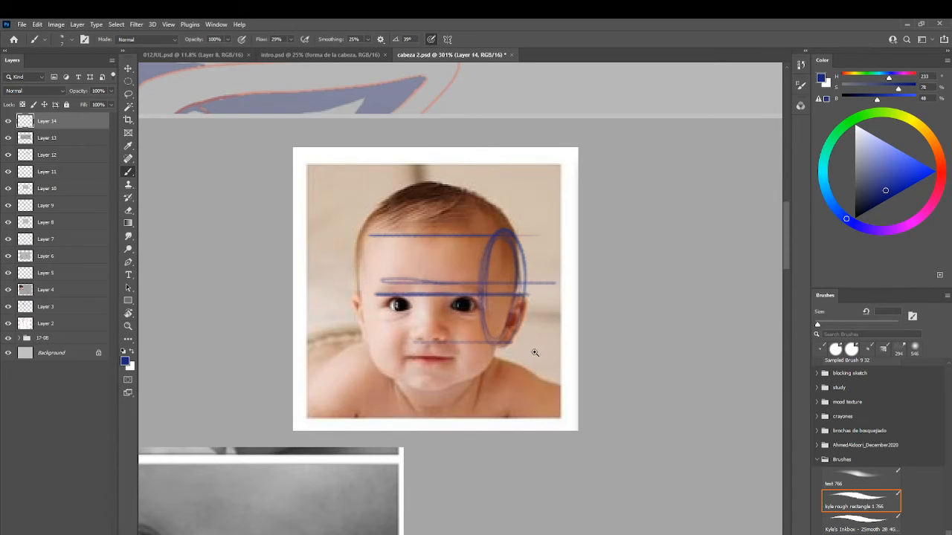
Step: Return to the first baby head sketch and try out strokes around its far temple and cheek, undoing them
key("ctrl+space")
left_click_drag(535, 355, 494, 357)
left_click_drag(547, 391, 457, 261)
mouse_move(625, 498)
left_mouse_down()
mouse_move(497, 328)
mouse_move(432, 340)
mouse_move(466, 365)
mouse_move(415, 349)
left_mouse_up()
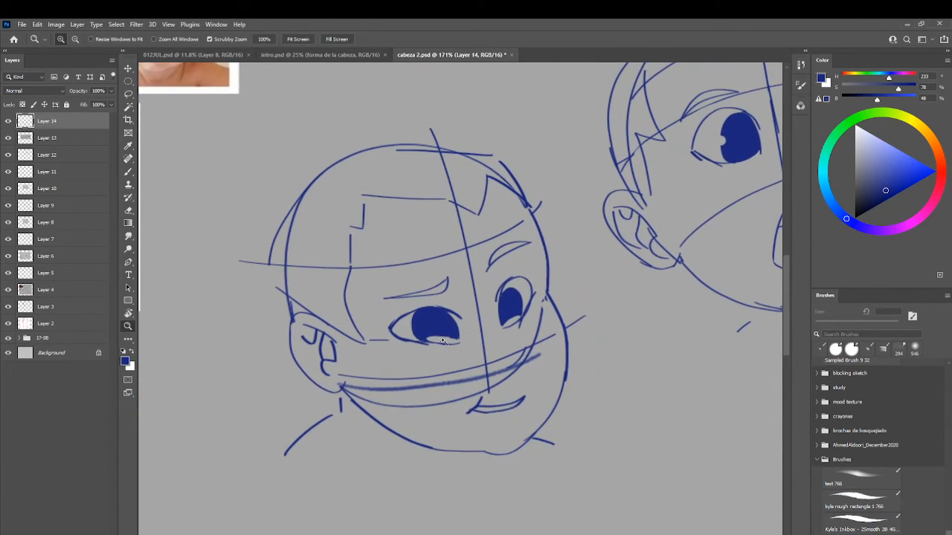
key("b")
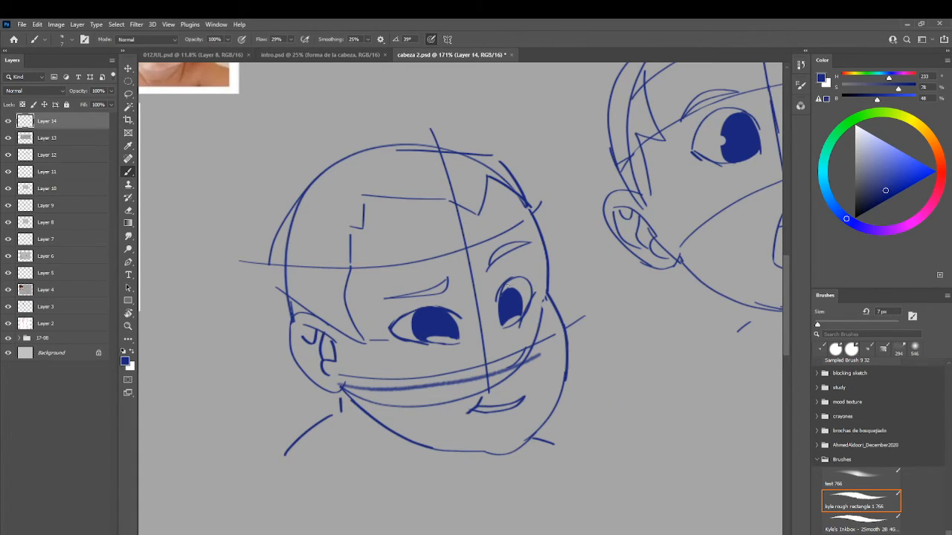
left_click_drag(528, 266, 537, 263)
key("ctrl+z")
mouse_move(490, 289)
left_mouse_down()
mouse_move(504, 270)
mouse_move(449, 358)
left_mouse_up()
key("ctrl+z")
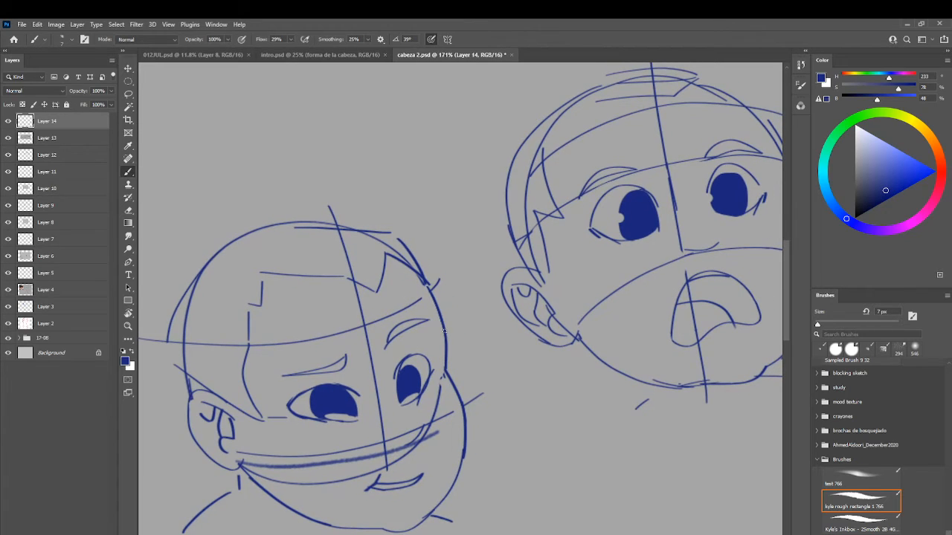
mouse_move(534, 312)
left_mouse_down()
mouse_move(414, 364)
mouse_move(515, 333)
mouse_move(554, 297)
left_mouse_up()
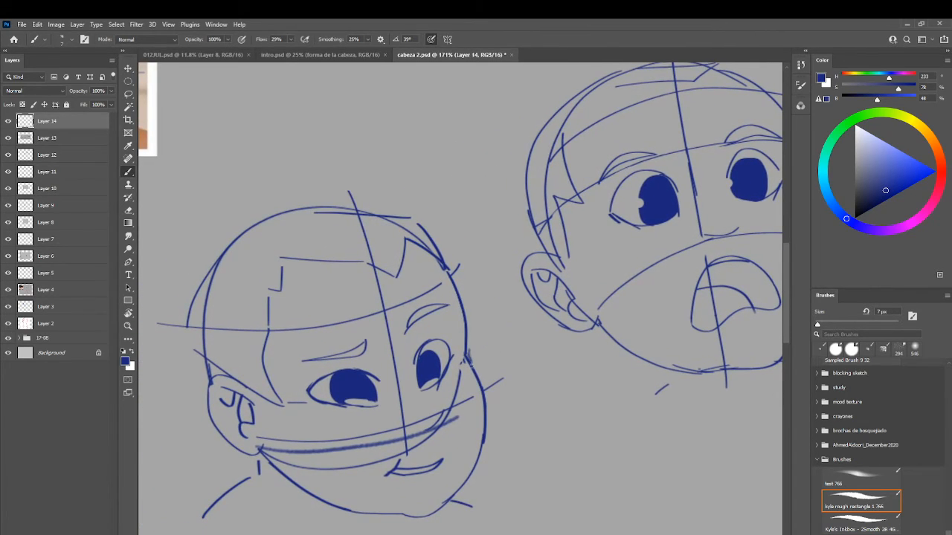
Step: Try a narrower jaw contour on the first baby head from the far cheek around the chin to the ear
mouse_move(469, 364)
left_mouse_down()
mouse_move(474, 429)
mouse_move(472, 407)
mouse_move(417, 496)
mouse_move(260, 466)
mouse_move(238, 450)
left_mouse_up()
key("ctrl+z")
mouse_move(241, 454)
left_mouse_down()
mouse_move(323, 502)
mouse_move(372, 507)
mouse_move(408, 493)
mouse_move(333, 490)
mouse_move(409, 500)
mouse_move(458, 449)
mouse_move(462, 363)
mouse_move(470, 402)
mouse_move(447, 473)
mouse_move(380, 507)
mouse_move(291, 491)
mouse_move(243, 440)
left_mouse_up()
key("ctrl+z")
key("ctrl+z")
key("ctrl+z")
mouse_move(244, 441)
left_mouse_down()
mouse_move(301, 493)
mouse_move(399, 509)
mouse_move(463, 459)
mouse_move(467, 358)
mouse_move(472, 430)
mouse_move(447, 480)
mouse_move(474, 387)
left_mouse_up()
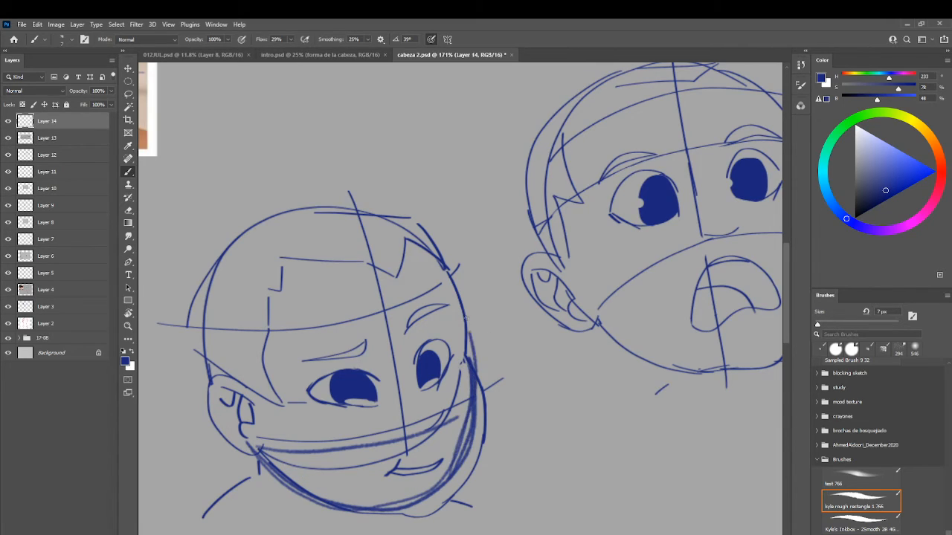
mouse_move(466, 312)
left_mouse_down()
mouse_move(466, 405)
mouse_move(461, 316)
left_mouse_up()
mouse_move(473, 402)
left_mouse_down()
mouse_move(445, 476)
mouse_move(385, 507)
mouse_move(302, 476)
left_mouse_up()
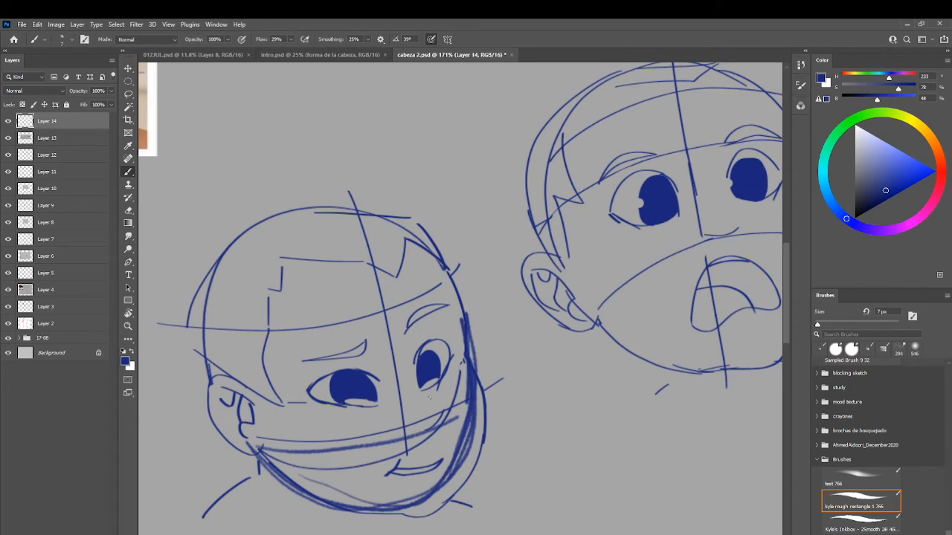
key("ctrl+z")
key("ctrl+z")
key("ctrl+z")
Step: Redraw the first baby head's contour from the far temple down around a narrower chin to the ear, undoing unsuitable strokes
mouse_move(467, 344)
left_mouse_down()
mouse_move(464, 420)
mouse_move(451, 448)
left_mouse_up()
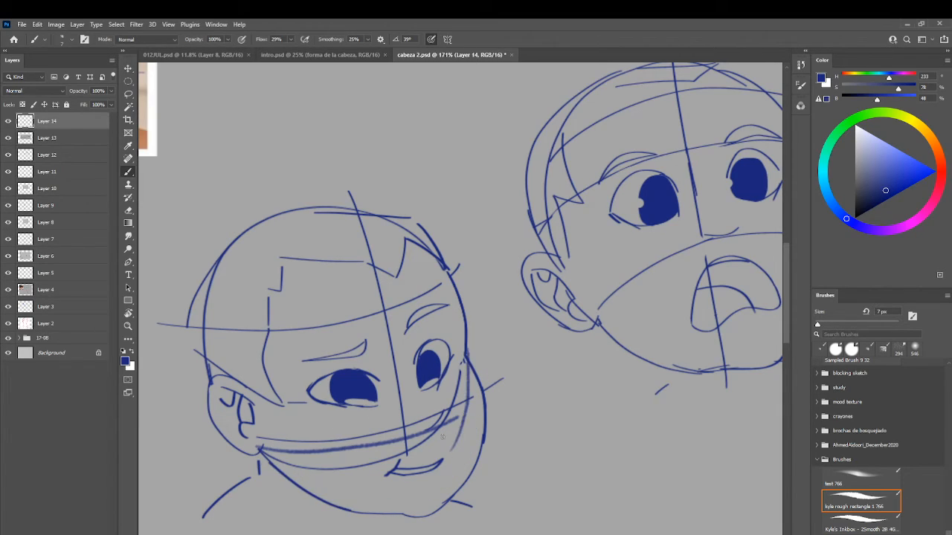
key("ctrl+z")
mouse_move(468, 357)
left_mouse_down()
mouse_move(461, 450)
mouse_move(375, 505)
mouse_move(297, 497)
left_mouse_up()
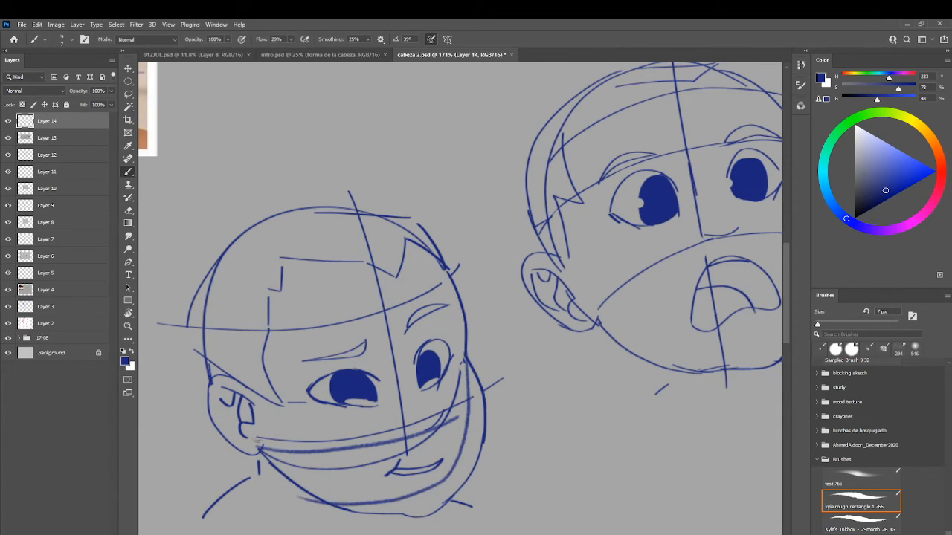
key("ctrl+z")
mouse_move(255, 440)
left_mouse_down()
mouse_move(299, 482)
mouse_move(385, 505)
mouse_move(446, 463)
left_mouse_up()
key("ctrl+z")
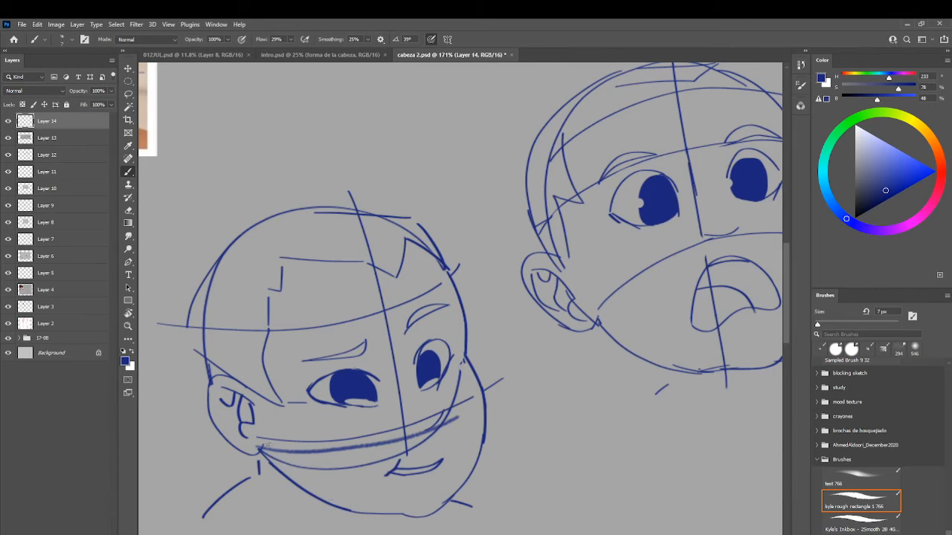
mouse_move(257, 439)
left_mouse_down()
mouse_move(322, 492)
mouse_move(405, 503)
mouse_move(470, 439)
mouse_move(469, 331)
mouse_move(452, 288)
left_mouse_up()
mouse_move(437, 251)
left_mouse_down()
mouse_move(463, 335)
mouse_move(472, 442)
mouse_move(421, 494)
mouse_move(334, 506)
left_mouse_up()
mouse_move(276, 463)
left_mouse_down()
mouse_move(357, 507)
mouse_move(315, 488)
left_mouse_up()
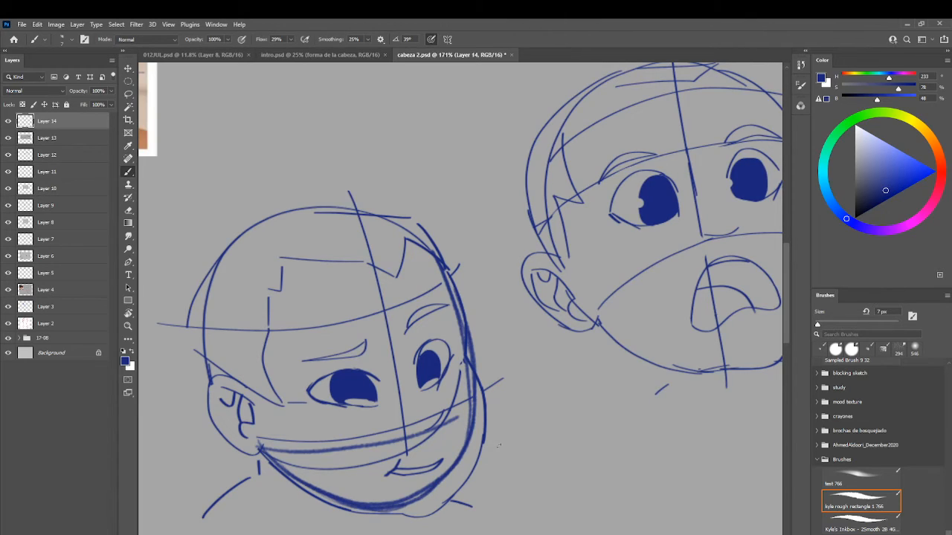
Step: Pick a bright red and hatch the strip between the first baby head's new jaw contour and its old cheek line
left_click_drag(925, 216, 940, 178)
left_click(936, 172)
left_click_drag(400, 503, 416, 514)
mouse_move(414, 500)
left_mouse_down()
mouse_move(425, 513)
mouse_move(443, 500)
left_mouse_up()
mouse_move(443, 483)
left_mouse_down()
mouse_move(453, 495)
mouse_move(458, 488)
left_mouse_up()
mouse_move(456, 465)
left_mouse_down()
mouse_move(464, 478)
mouse_move(470, 469)
left_mouse_up()
left_click_drag(467, 446, 476, 459)
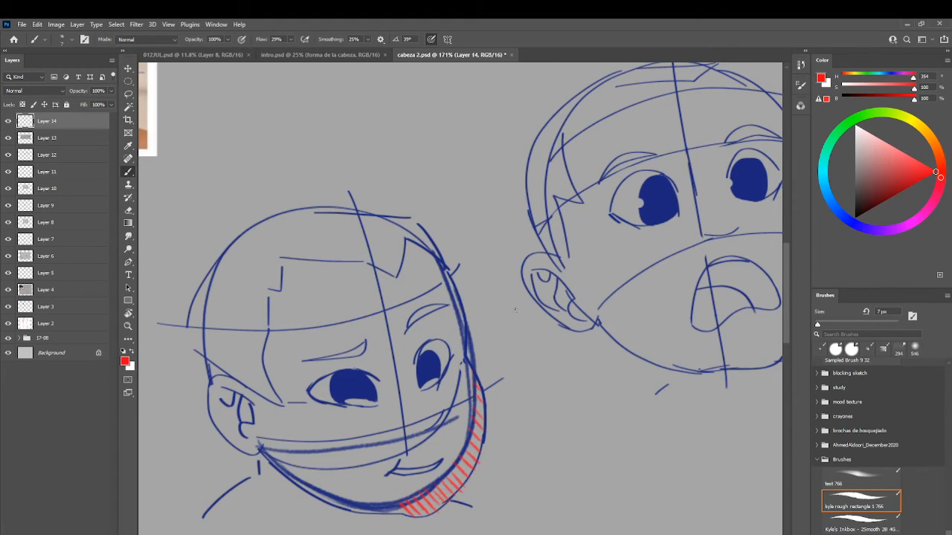
Step: Try a red jaw contour inside the far cheek of the third baby head
key("z")
mouse_move(515, 310)
left_mouse_down()
mouse_move(473, 287)
mouse_move(517, 301)
left_mouse_up()
mouse_move(637, 267)
left_mouse_down()
mouse_move(409, 313)
mouse_move(245, 329)
left_mouse_up()
key("b")
mouse_move(386, 346)
left_mouse_down()
mouse_move(416, 411)
mouse_move(487, 441)
left_mouse_up()
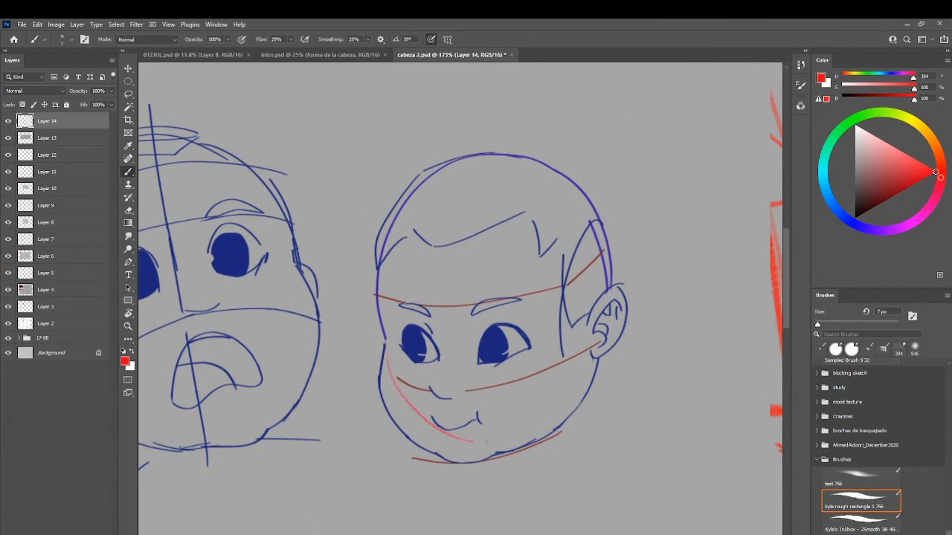
key("ctrl+z")
key("ctrl+z")
Step: Sample the dark blue and sketch a narrower jaw inside the third baby head, from the far cheek around the chin to the ear
left_click(414, 342, "alt")
mouse_move(383, 343)
left_mouse_down()
mouse_move(411, 417)
mouse_move(429, 431)
left_mouse_up()
left_click_drag(389, 374, 461, 450)
mouse_move(405, 408)
left_mouse_down()
mouse_move(514, 442)
mouse_move(599, 336)
mouse_move(513, 440)
left_mouse_up()
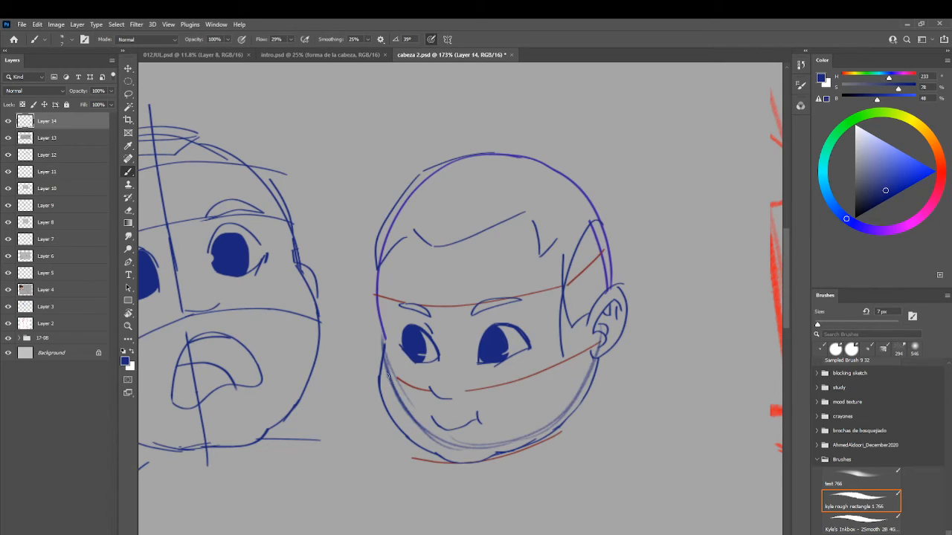
mouse_move(385, 354)
left_mouse_down()
mouse_move(383, 382)
mouse_move(402, 415)
left_mouse_up()
key("ctrl+z")
mouse_move(385, 356)
left_mouse_down()
mouse_move(408, 424)
mouse_move(401, 416)
mouse_move(382, 377)
mouse_move(432, 442)
left_mouse_up()
mouse_move(398, 409)
left_mouse_down()
mouse_move(449, 454)
mouse_move(489, 458)
left_mouse_up()
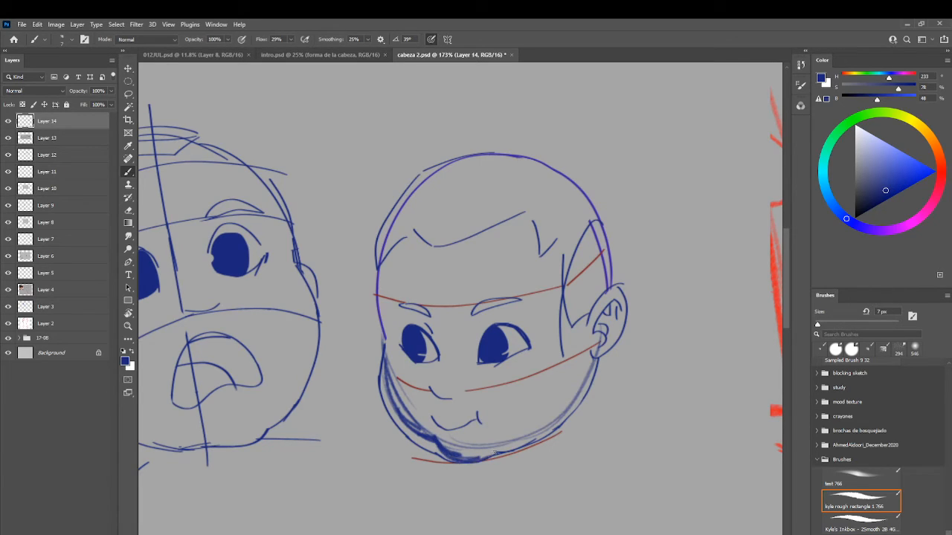
Step: Erase the third baby head's loose inner jaw strokes and redraw a thick contour along its far cheek and chin
key("e")
mouse_move(387, 368)
left_mouse_down()
mouse_move(428, 434)
mouse_move(492, 452)
mouse_move(571, 401)
left_mouse_up()
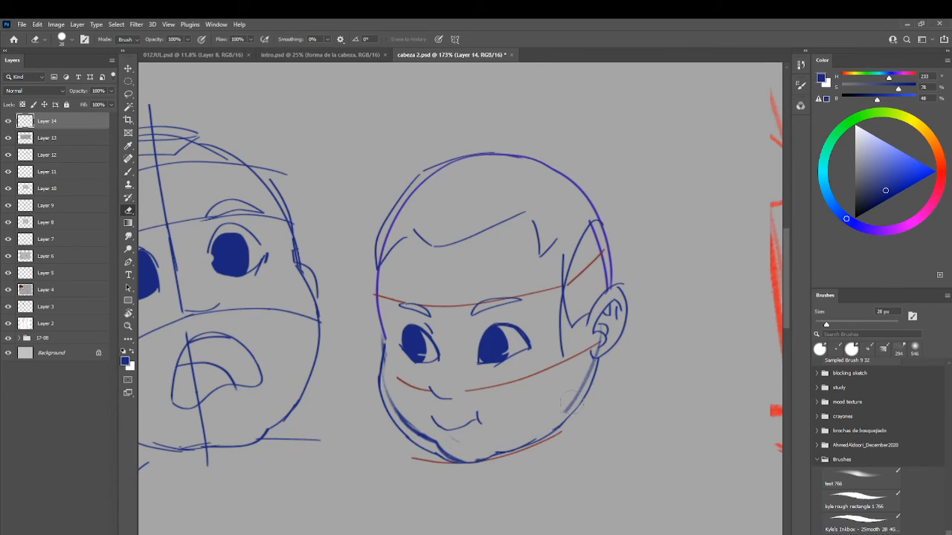
key("b")
left_click_drag(436, 445, 485, 462)
mouse_move(439, 446)
left_mouse_down()
mouse_move(469, 459)
mouse_move(556, 426)
left_mouse_up()
mouse_move(503, 454)
left_mouse_down()
mouse_move(570, 420)
mouse_move(542, 440)
left_mouse_up()
left_click_drag(384, 346, 402, 413)
left_click_drag(383, 370, 431, 434)
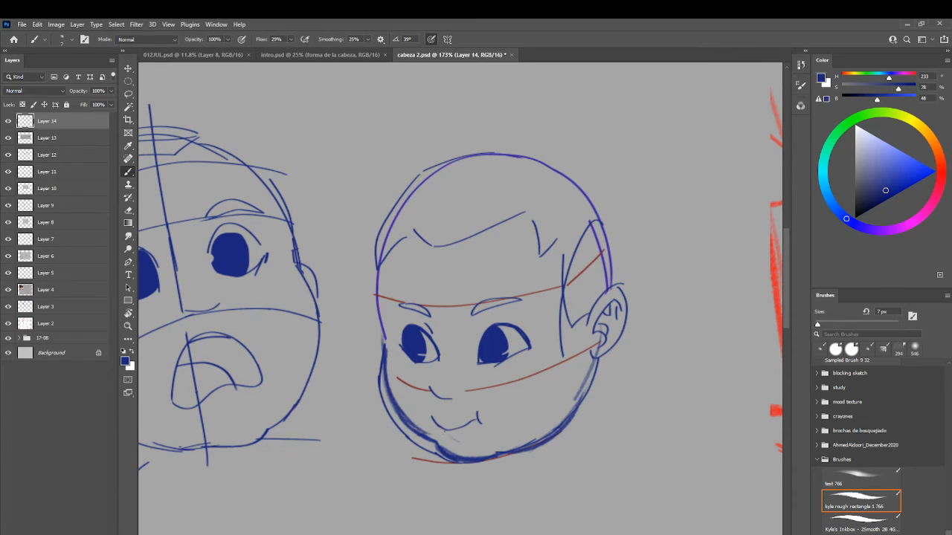
mouse_move(393, 400)
left_mouse_down()
mouse_move(400, 432)
mouse_move(436, 452)
left_mouse_up()
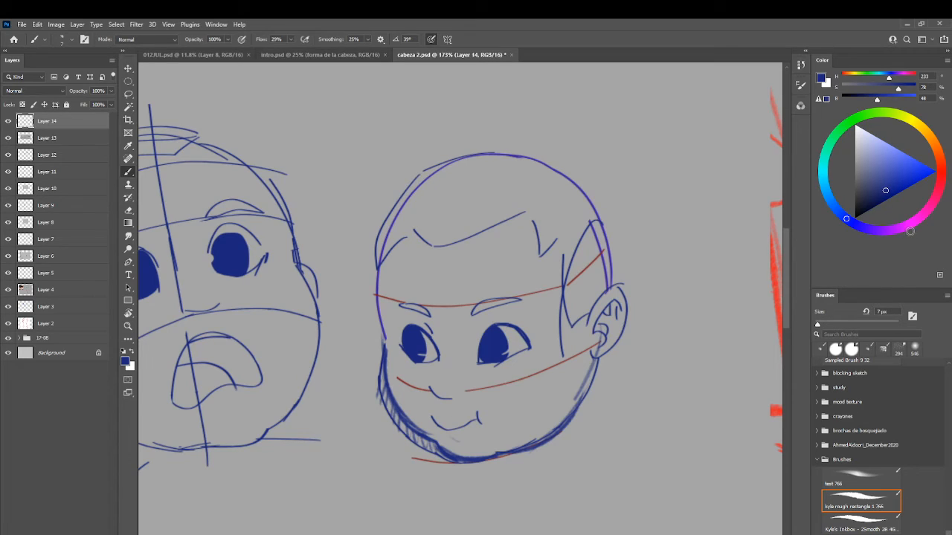
key("ctrl+z")
key("ctrl+z")
Step: Pick an orange-red and hatch the excess strip outside the third baby head's new far cheek contour
left_click_drag(942, 177, 940, 165)
left_click(930, 174)
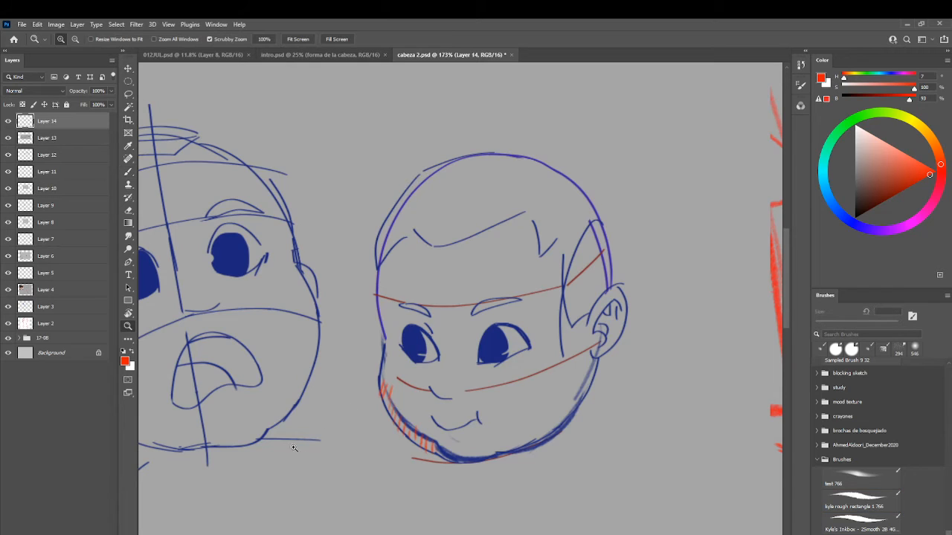
left_click_drag(319, 438, 225, 343)
left_click_drag(404, 390, 664, 387)
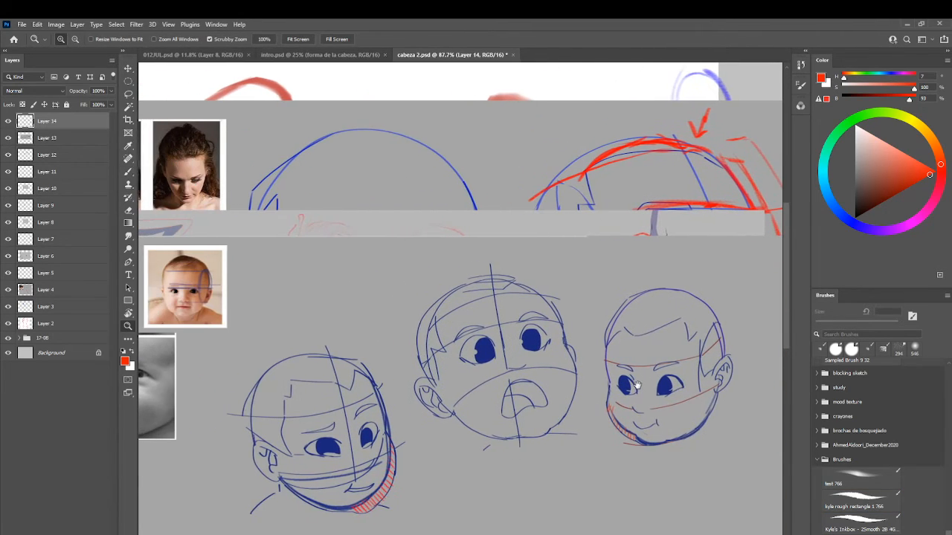
Step: Capture a screen snip of the three baby heads together with the baby photo reference
key("super+shift+s")
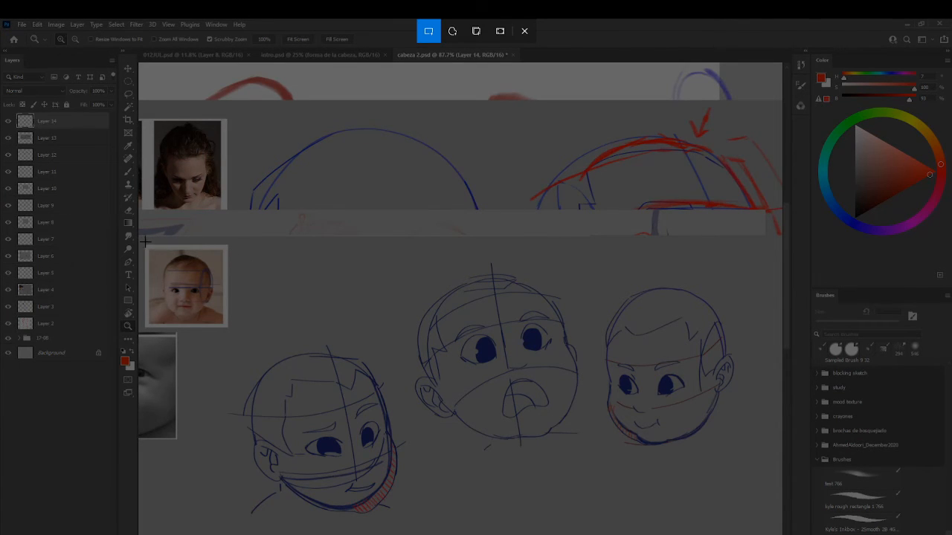
left_click_drag(131, 228, 765, 534)
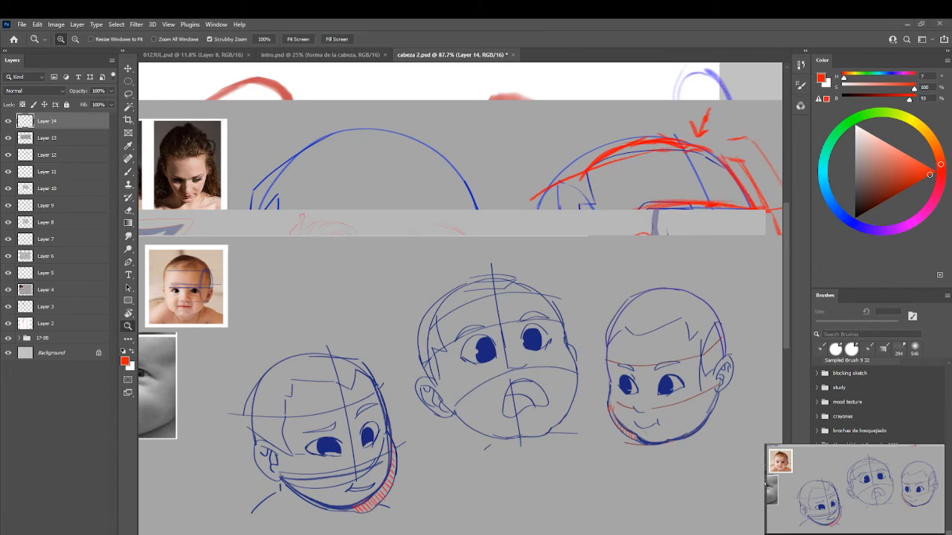
Step: Group Layers 2 through 14 and hide the group to present the 25-08 assignment list with the panels hidden
left_click(80, 323, "shift")
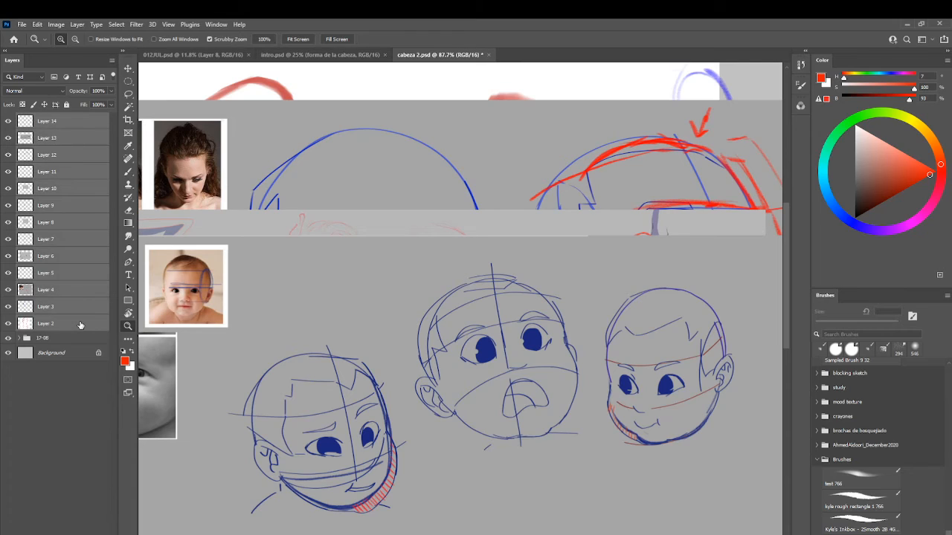
key("ctrl+g")
left_click(8, 121)
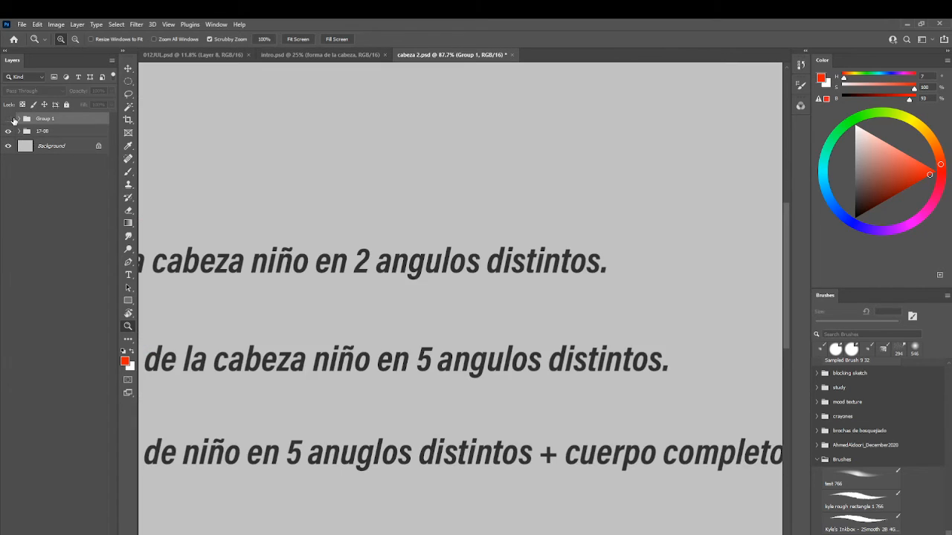
key("Tab")
left_click_drag(282, 343, 331, 334)
scroll(321, 337, "up", 5)
left_click_drag(330, 297, 383, 198)
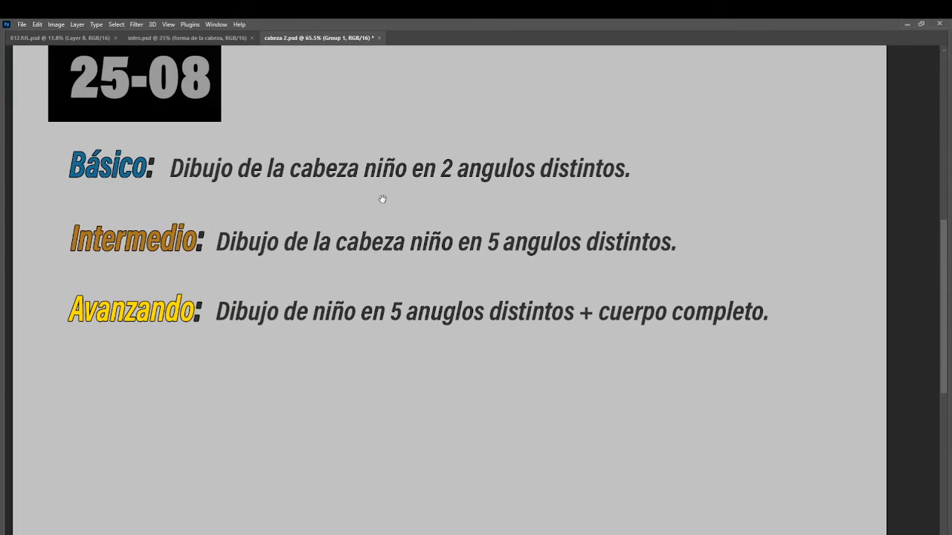
key("Tab")
key("Tab")
Step: Capture a screen snip of the two uppermost baby head proportion drawings in intro.psd
left_click(223, 37)
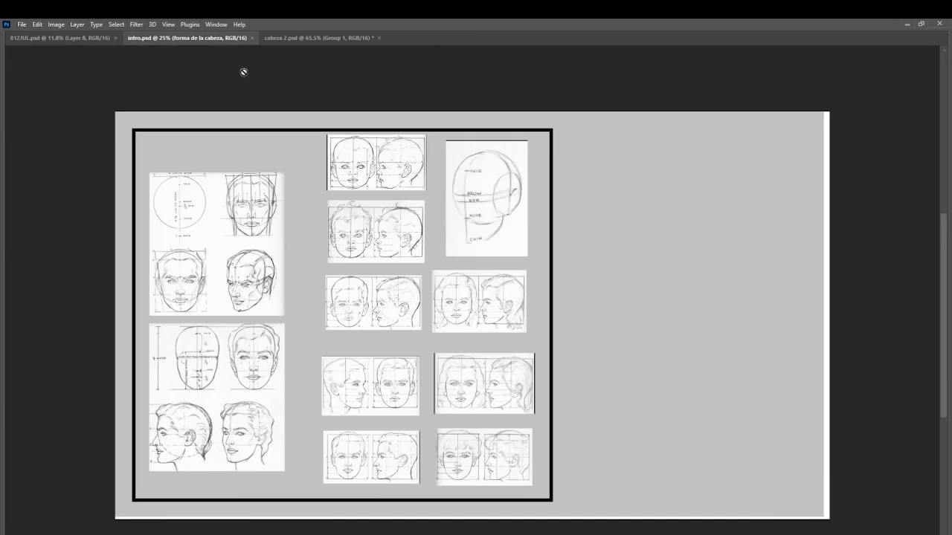
mouse_move(384, 203)
left_mouse_down()
mouse_move(486, 294)
mouse_move(448, 271)
mouse_move(454, 279)
mouse_move(409, 236)
mouse_move(423, 275)
mouse_move(414, 290)
mouse_move(404, 261)
mouse_move(402, 279)
left_mouse_up()
key("super+shift+s")
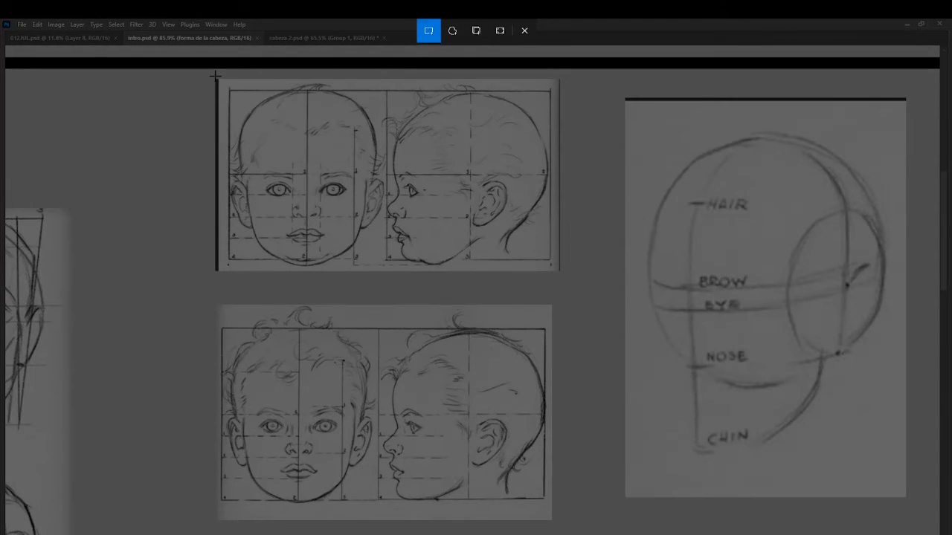
mouse_move(215, 76)
left_mouse_down()
mouse_move(542, 453)
mouse_move(566, 525)
mouse_move(552, 519)
left_mouse_up()
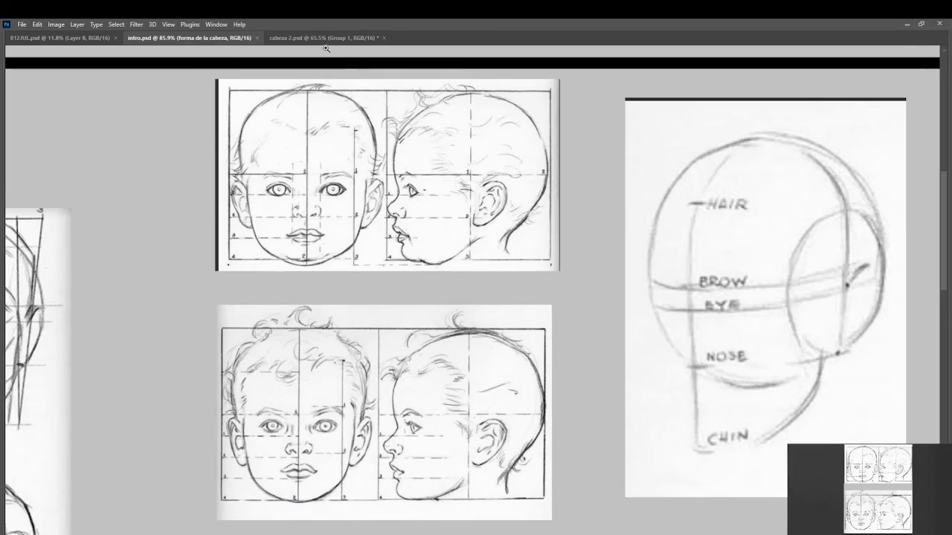
Step: Paste the baby head references into cabeza 2.psd, place them below the Avanzando line and add a new layer
left_click(323, 37)
key("ctrl+v")
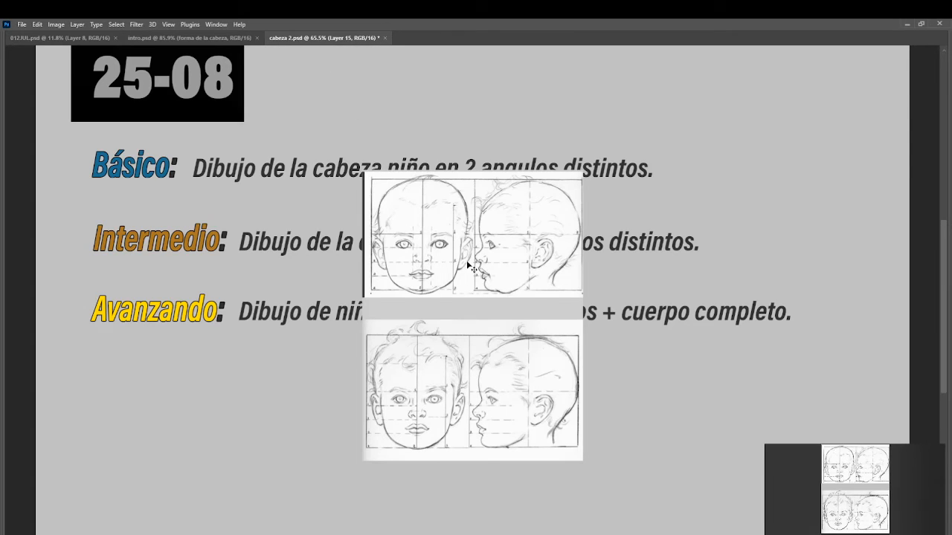
left_click_drag(472, 266, 186, 422)
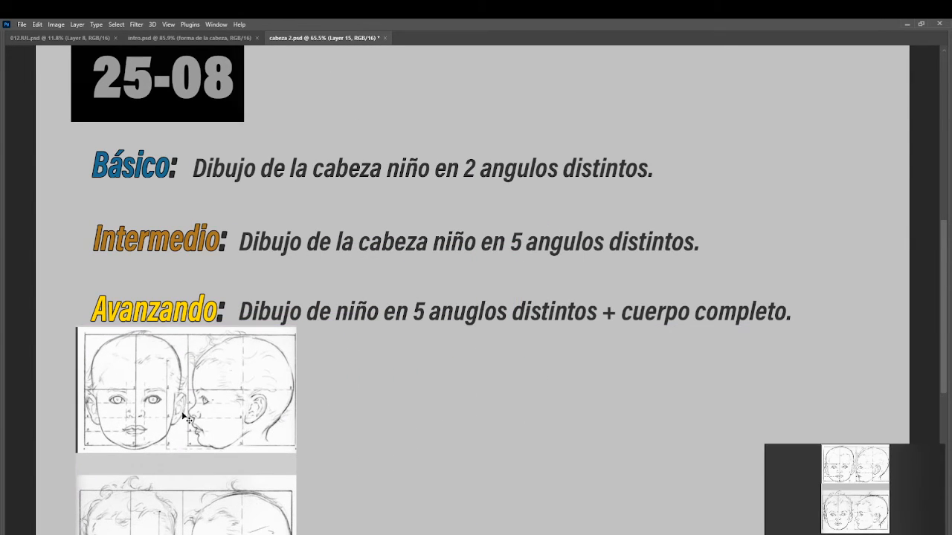
key("ctrl+shift+n")
left_click(554, 188)
Step: Try a red oval around the upper reference's front-view head
left_click_drag(367, 346, 440, 257)
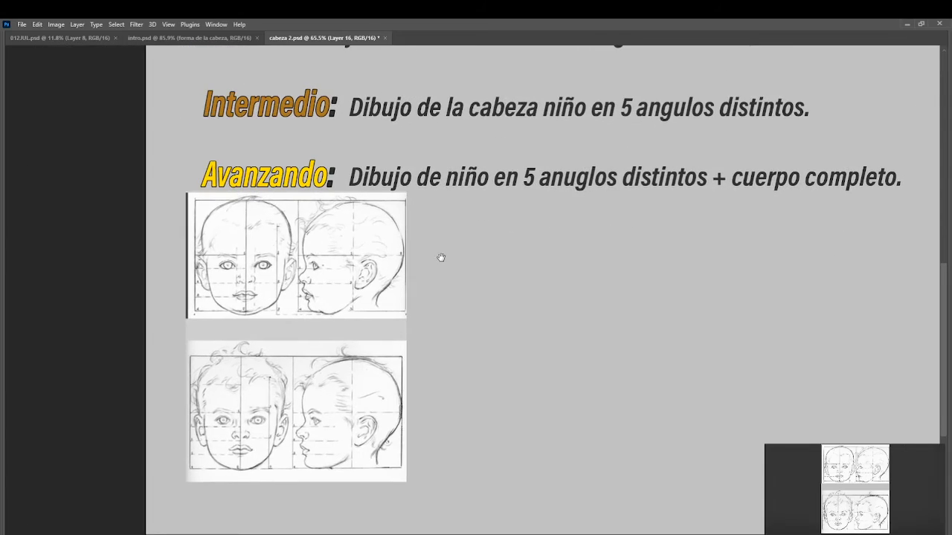
left_click_drag(333, 326, 383, 342)
left_click_drag(322, 408, 346, 281)
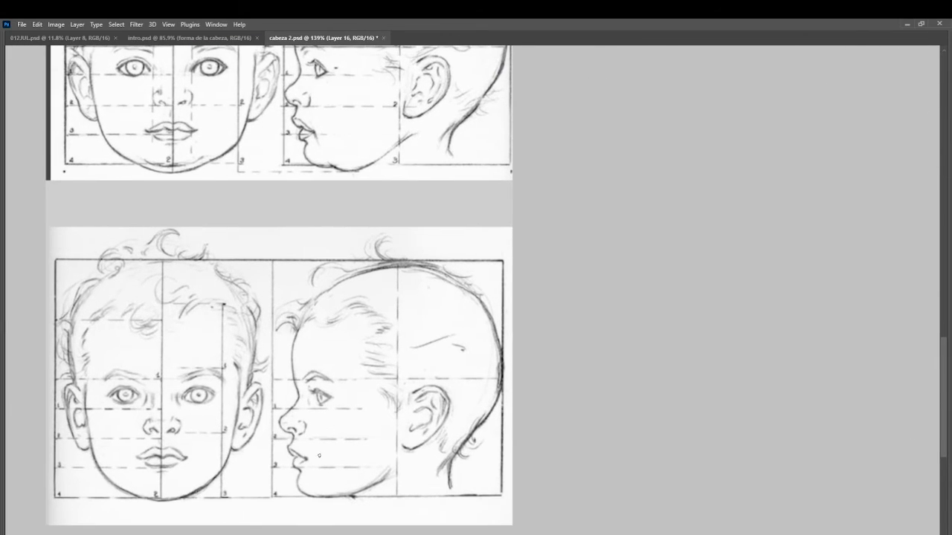
left_click_drag(385, 226, 387, 463)
left_click_drag(282, 361, 411, 238)
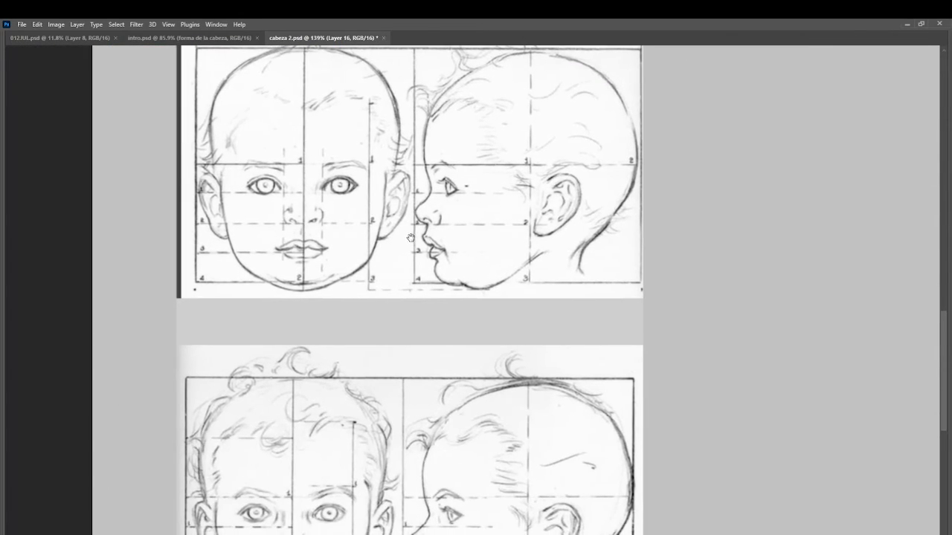
left_click_drag(393, 332, 404, 391)
mouse_move(361, 135)
left_mouse_down()
mouse_move(386, 309)
mouse_move(363, 126)
left_mouse_up()
key("ctrl+z")
left_click_drag(365, 90, 261, 115)
left_click_drag(229, 159, 398, 149)
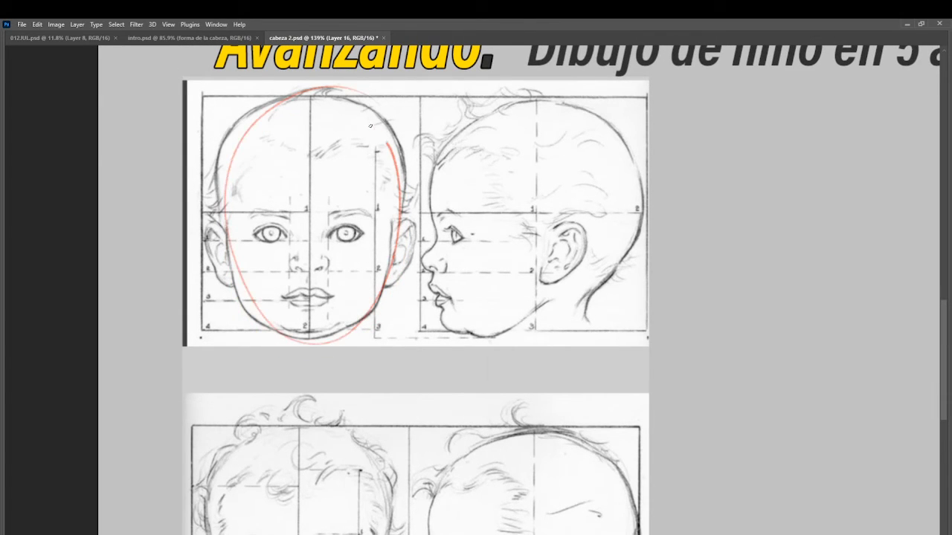
key("ctrl+z")
Step: Undo the test stroke on the lower reference's front-view face and add a new layer for annotations
left_click_drag(367, 377, 350, 264)
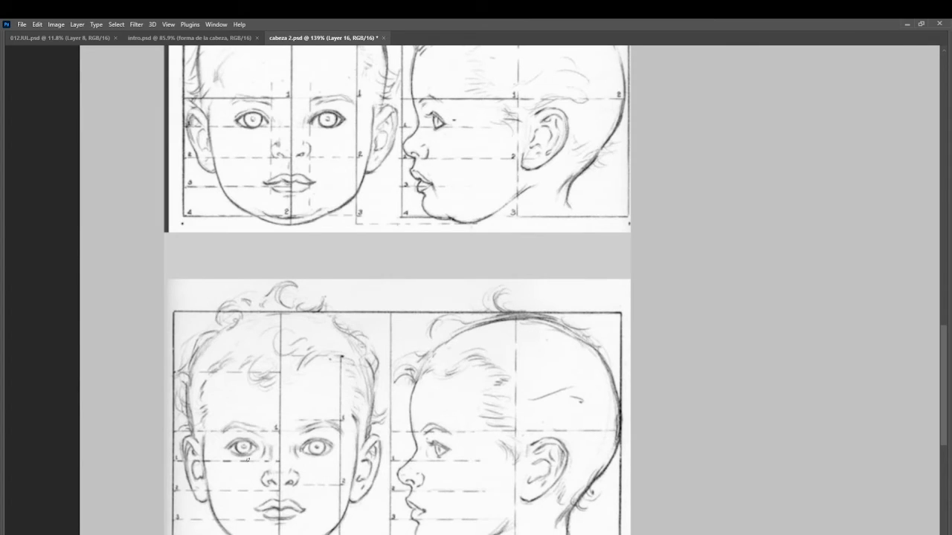
mouse_move(250, 433)
left_mouse_down()
mouse_move(221, 442)
mouse_move(261, 433)
mouse_move(237, 429)
mouse_move(221, 441)
mouse_move(265, 452)
mouse_move(244, 431)
left_mouse_up()
key("ctrl+z")
key("ctrl+shift+n")
key("Return")
key("ctrl+z")
Step: Try a red horizontal guide across the upper front-view face just below the eye centres
scroll(290, 262, "up", 3)
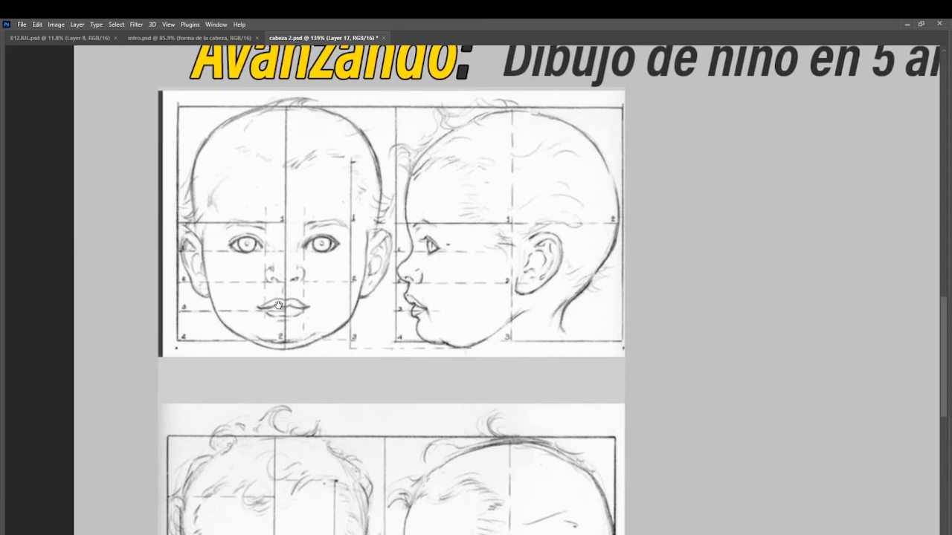
mouse_move(293, 256)
left_mouse_down()
mouse_move(157, 254)
mouse_move(421, 254)
left_mouse_up()
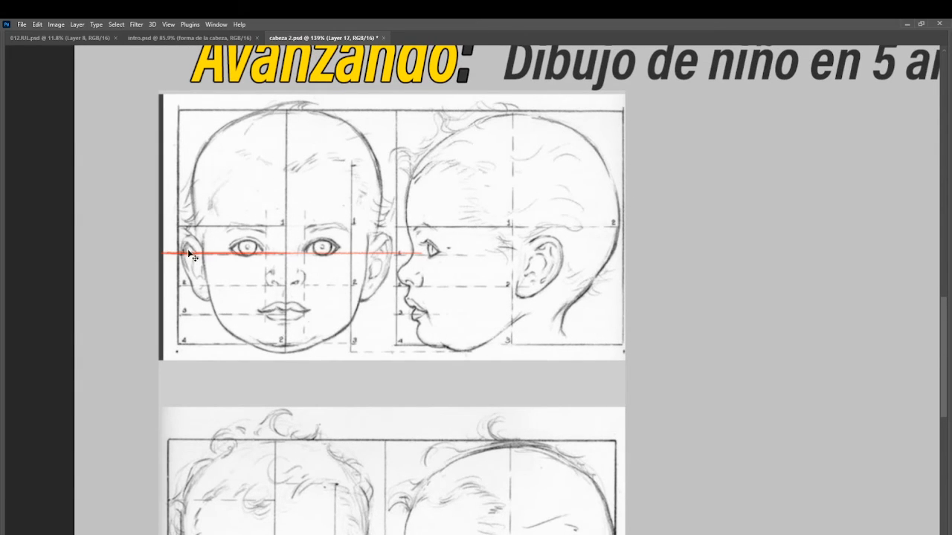
key("ctrl+z")
Step: Draw red horizontal guides across the lower front-view face above, through and below the eyes
scroll(290, 298, "down", 4)
mouse_move(273, 412)
left_mouse_down()
mouse_move(170, 407)
mouse_move(168, 387)
mouse_move(167, 418)
mouse_move(166, 390)
mouse_move(264, 401)
mouse_move(336, 395)
left_mouse_up()
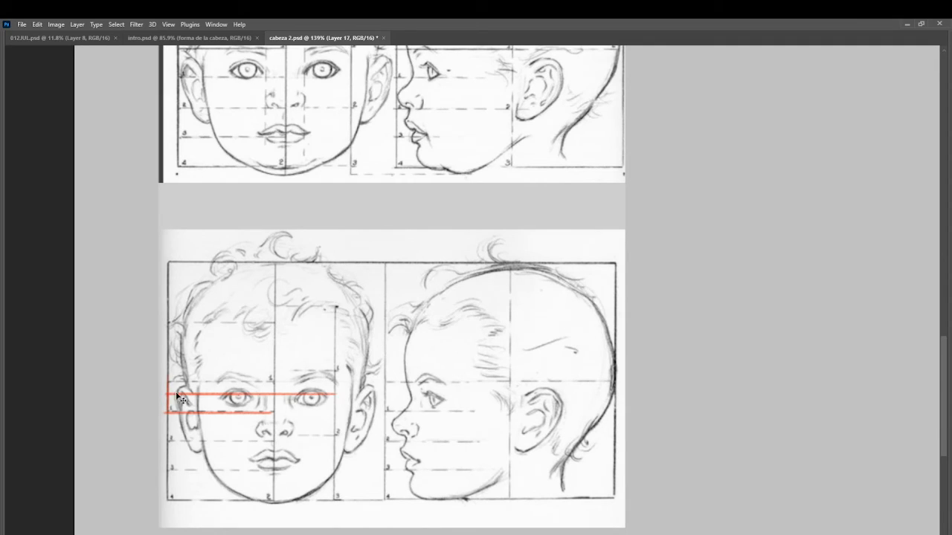
key("ctrl+z")
left_click_drag(169, 398, 370, 398)
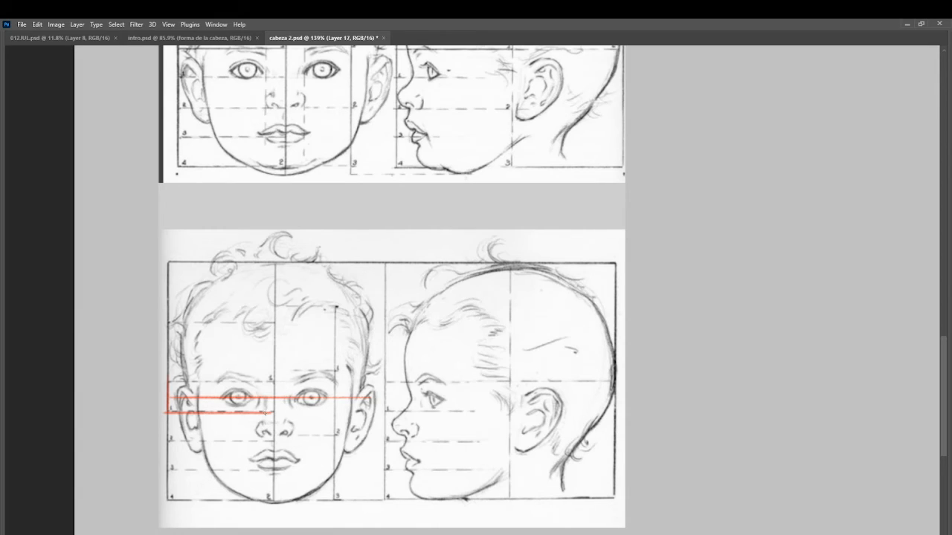
left_click_drag(176, 388, 400, 389)
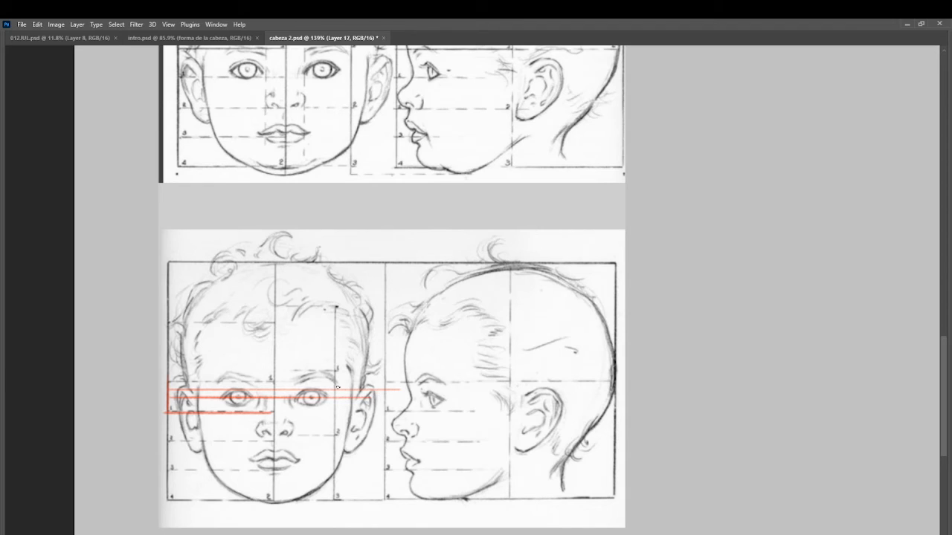
Step: Sketch a small upright red oval beside the upper reference and a flat horizontal oval beside the lower one
left_click_drag(308, 200, 206, 187)
left_click_drag(566, 161, 542, 234)
mouse_move(561, 179)
left_mouse_down()
mouse_move(575, 199)
mouse_move(557, 231)
left_mouse_up()
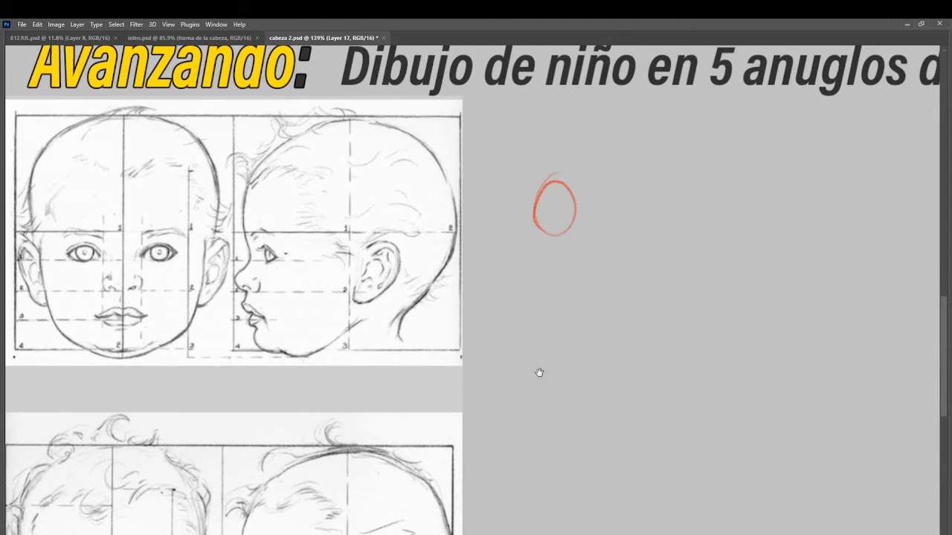
left_click_drag(539, 373, 519, 341)
mouse_move(531, 381)
left_mouse_down()
mouse_move(481, 392)
mouse_move(513, 372)
left_mouse_up()
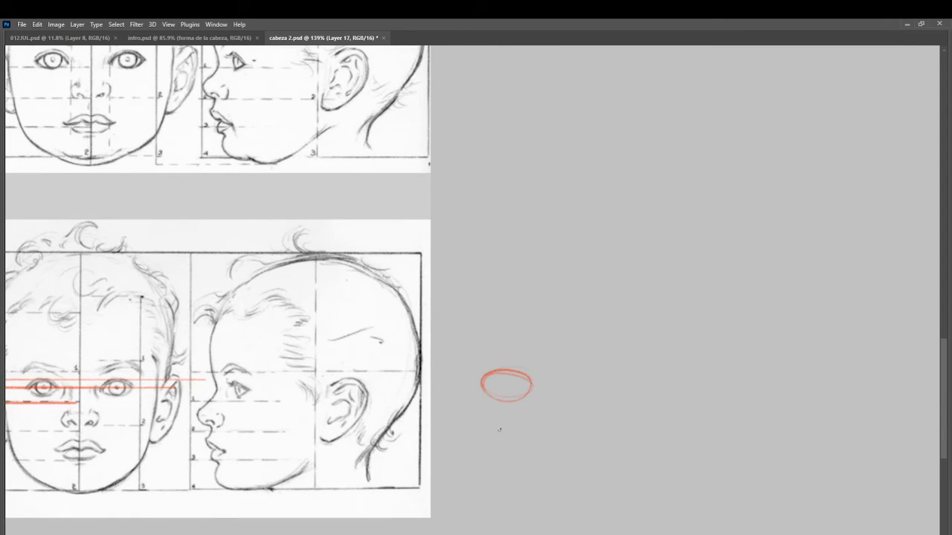
Step: Try a red arrow at the upper back corner of the lower profile's box and a stroke on the upper profile
left_click_drag(485, 428, 572, 421)
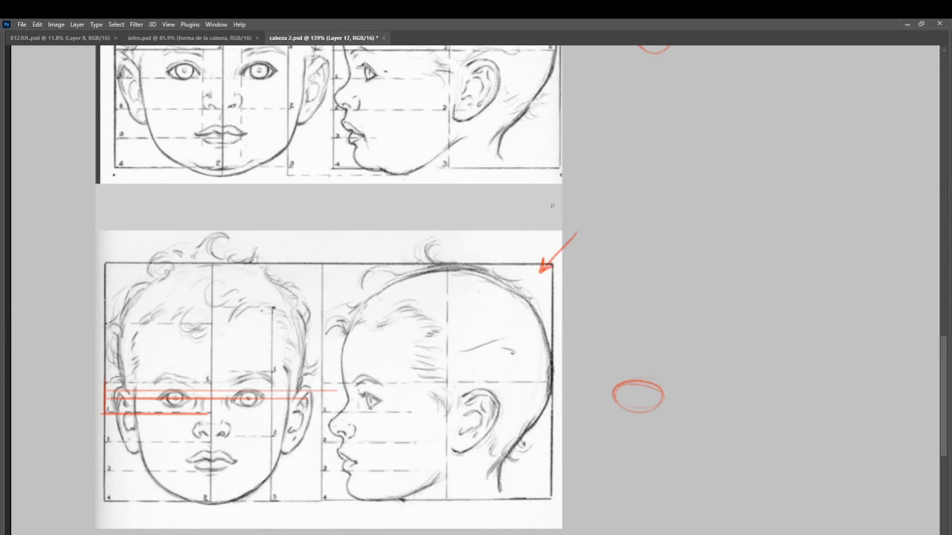
left_click_drag(468, 218, 494, 294)
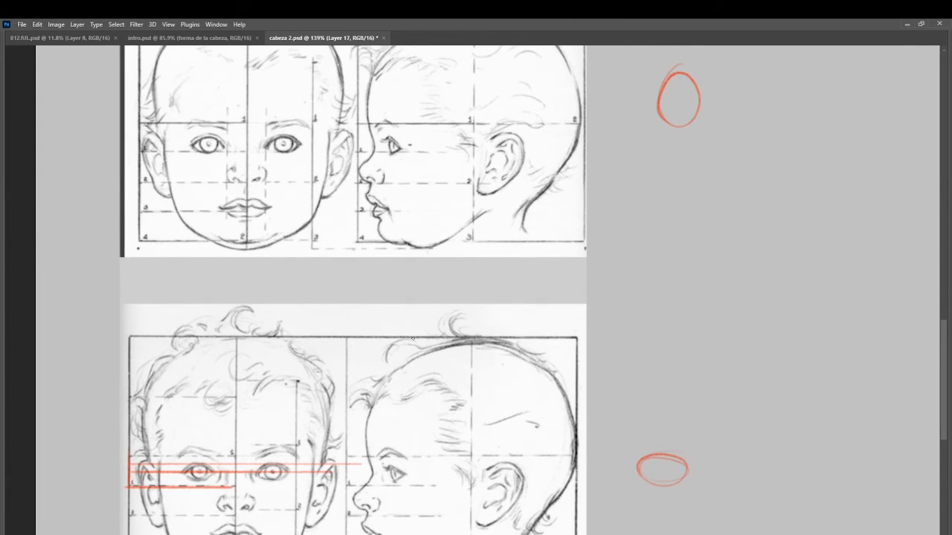
mouse_move(430, 105)
left_mouse_down()
mouse_move(293, 144)
mouse_move(411, 71)
mouse_move(373, 81)
left_mouse_up()
key("ctrl+z")
Step: Draw a red horizontal guide through the lower front-view mouth and retrace the guide through the eyes
left_click_drag(354, 454, 374, 365)
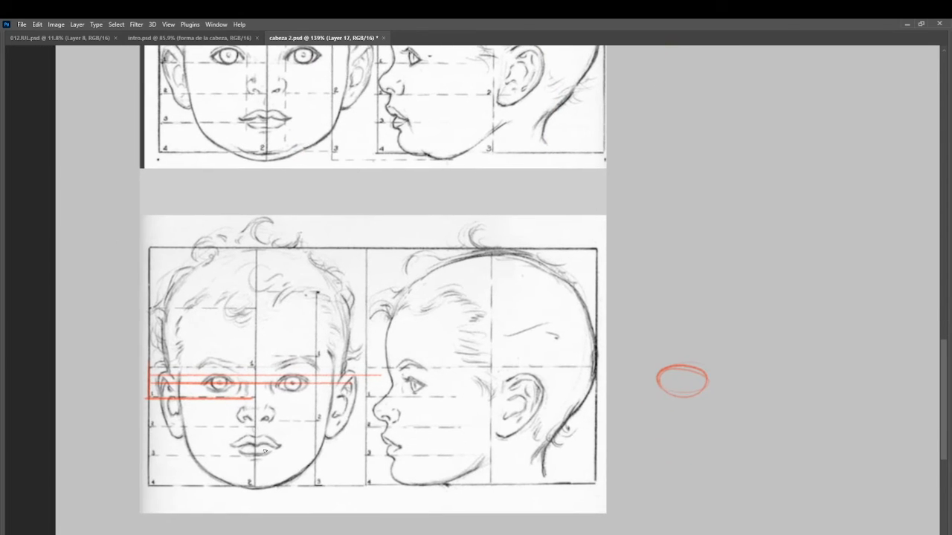
left_click_drag(152, 444, 331, 443)
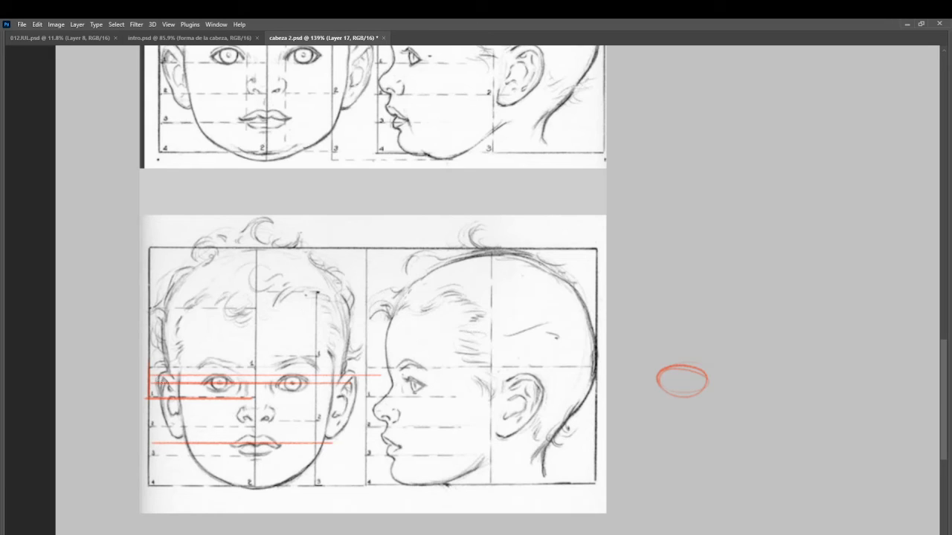
left_click_drag(160, 383, 327, 383)
Step: Try a red contour along the lower profile from the forehead down to the nose
mouse_move(397, 336)
left_mouse_down()
mouse_move(390, 425)
mouse_move(362, 359)
mouse_move(369, 425)
mouse_move(360, 448)
left_mouse_up()
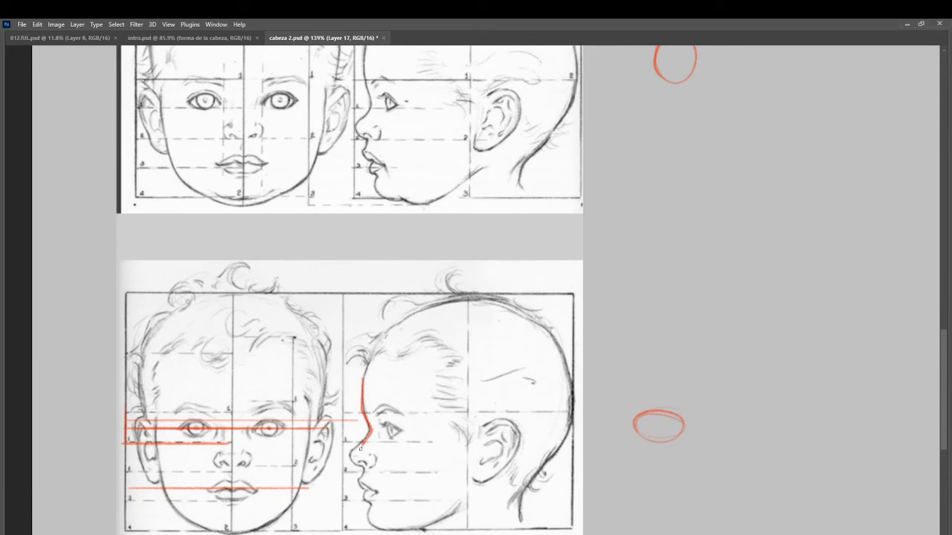
key("ctrl+z")
mouse_move(363, 381)
left_mouse_down()
mouse_move(364, 424)
mouse_move(350, 459)
mouse_move(367, 472)
left_mouse_up()
key("ctrl+z")
Step: Draw a thick red brow-level line across the lower profile head and an upward arrow from the ear to it
left_click_drag(445, 152, 414, 192)
left_click_drag(393, 433, 387, 402)
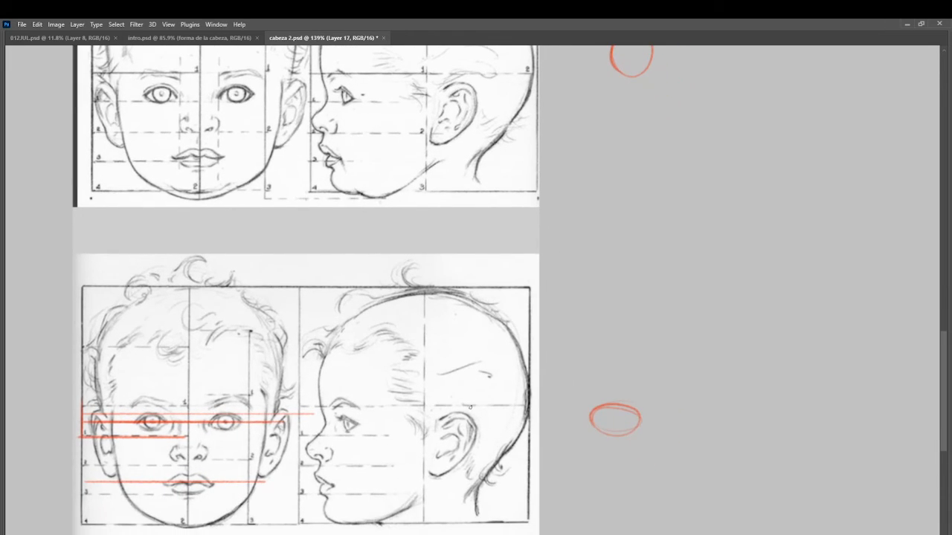
mouse_move(472, 405)
left_mouse_down()
mouse_move(316, 396)
mouse_move(488, 395)
mouse_move(312, 395)
mouse_move(517, 406)
left_mouse_up()
mouse_move(433, 417)
left_mouse_down()
mouse_move(472, 419)
mouse_move(463, 466)
left_mouse_up()
key("ctrl+z")
left_click_drag(462, 414, 467, 408)
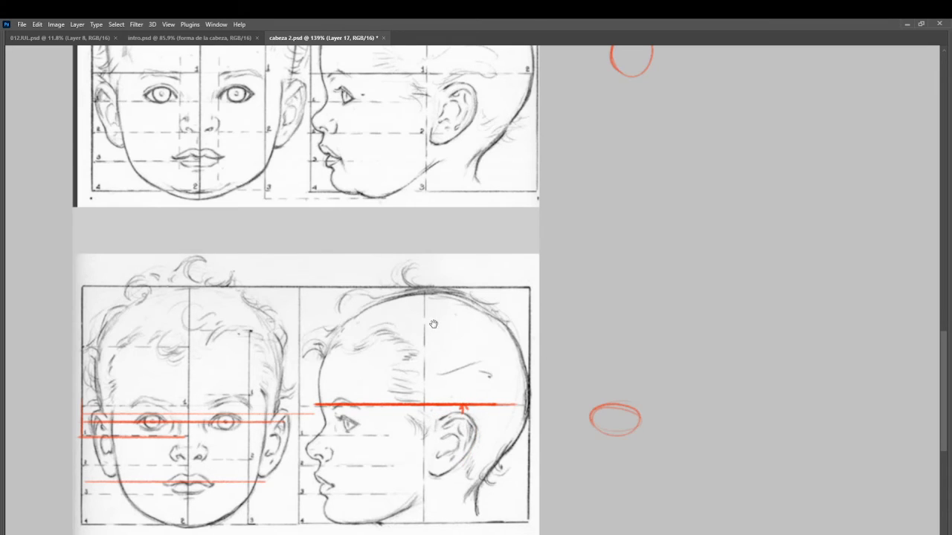
Step: Try a small red mark at the upper profile's nose bridge
left_click_drag(433, 324, 471, 371)
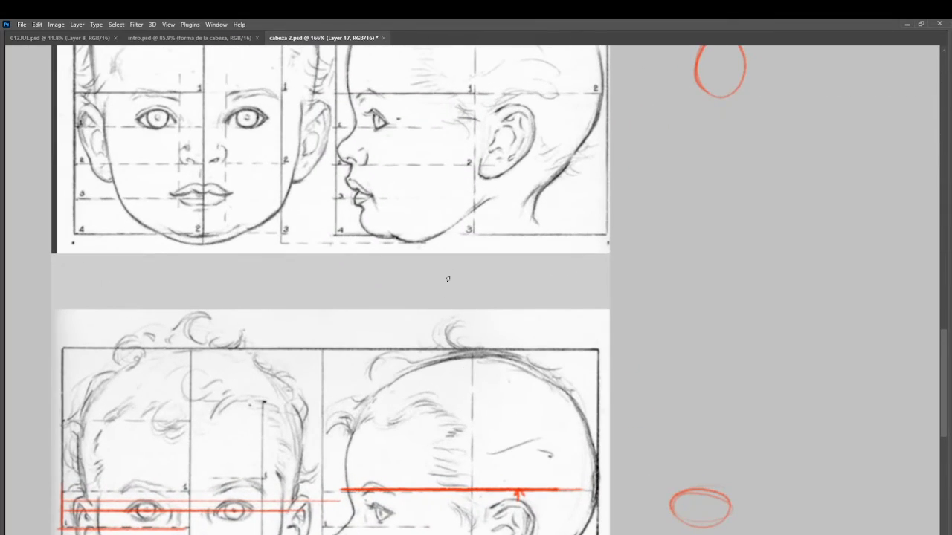
left_click_drag(446, 238, 421, 291)
left_click_drag(386, 423, 411, 343)
left_click_drag(365, 380, 378, 403)
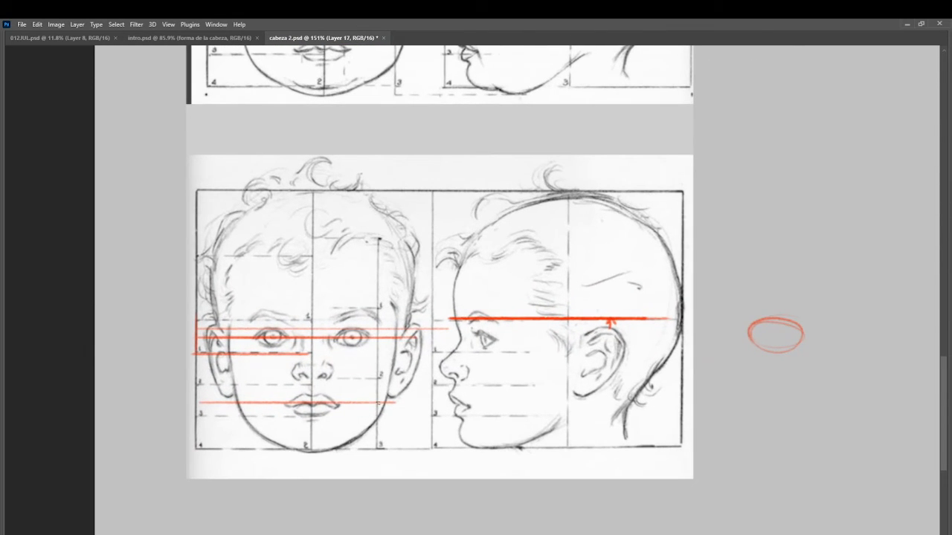
left_click_drag(423, 180, 419, 330)
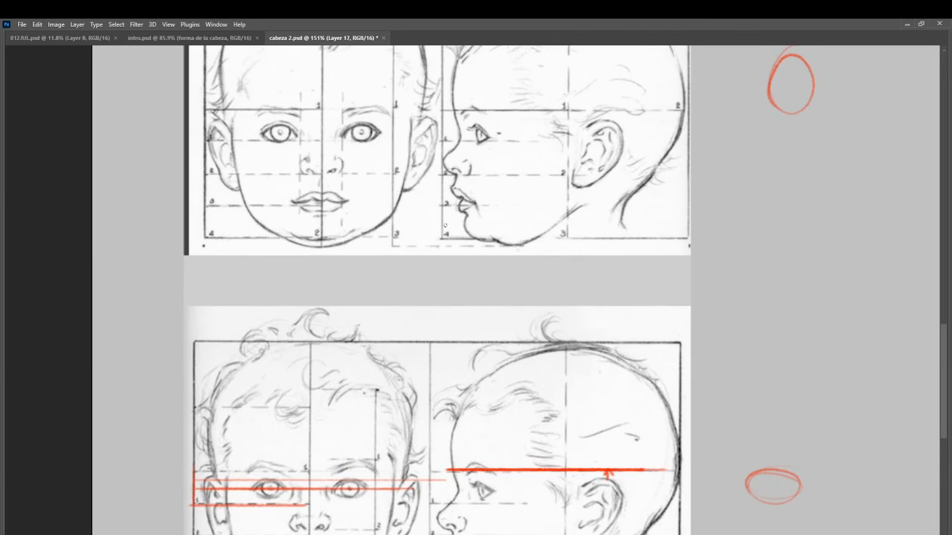
mouse_move(456, 134)
left_mouse_down()
mouse_move(437, 142)
mouse_move(457, 129)
left_mouse_up()
key("ctrl+z")
Step: Try a small red mark between the eyes of the lower front-view face
left_click_drag(418, 369, 449, 301)
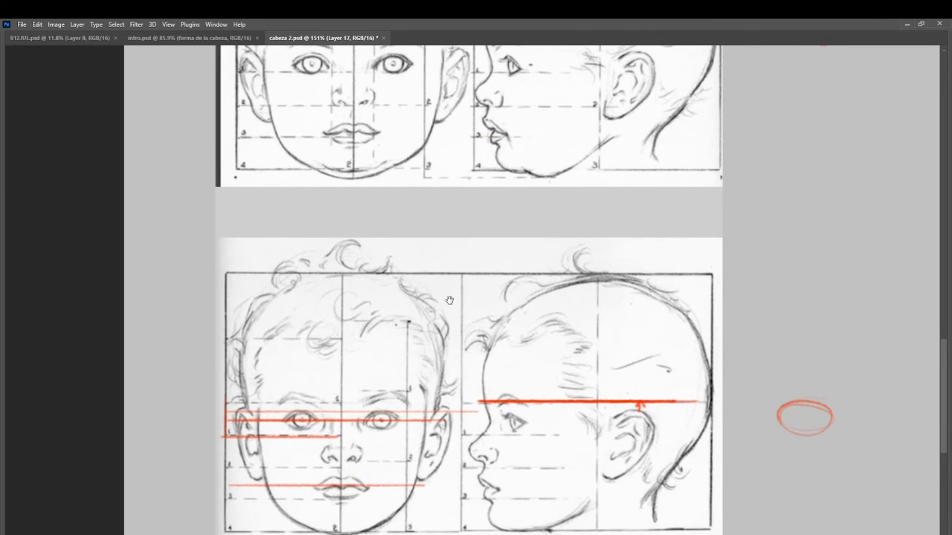
left_click_drag(354, 425, 346, 420)
key("ctrl+z")
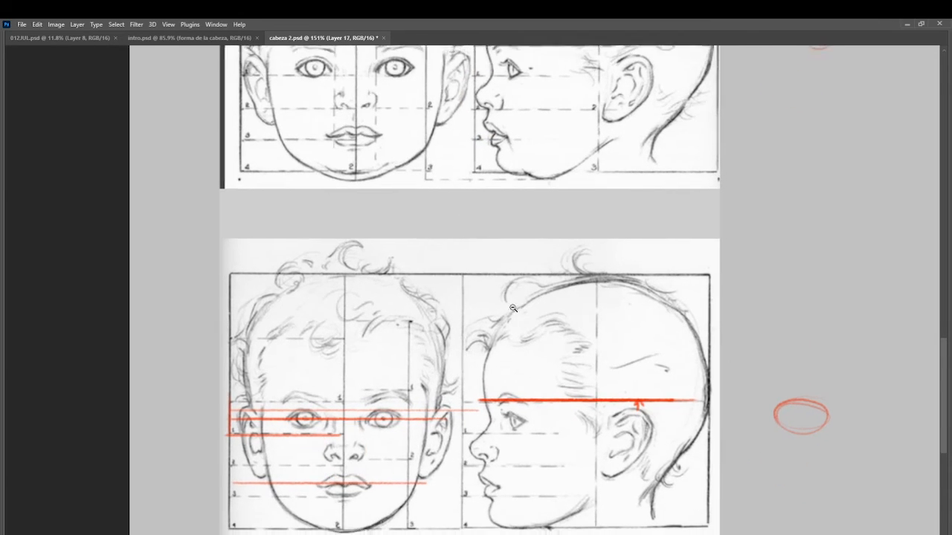
left_click_drag(519, 308, 501, 281)
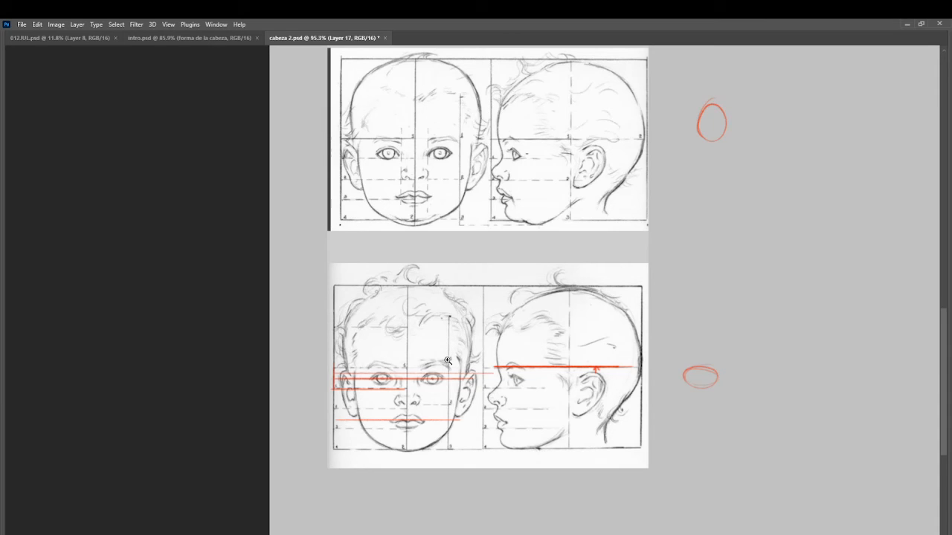
left_click_drag(490, 272, 469, 314)
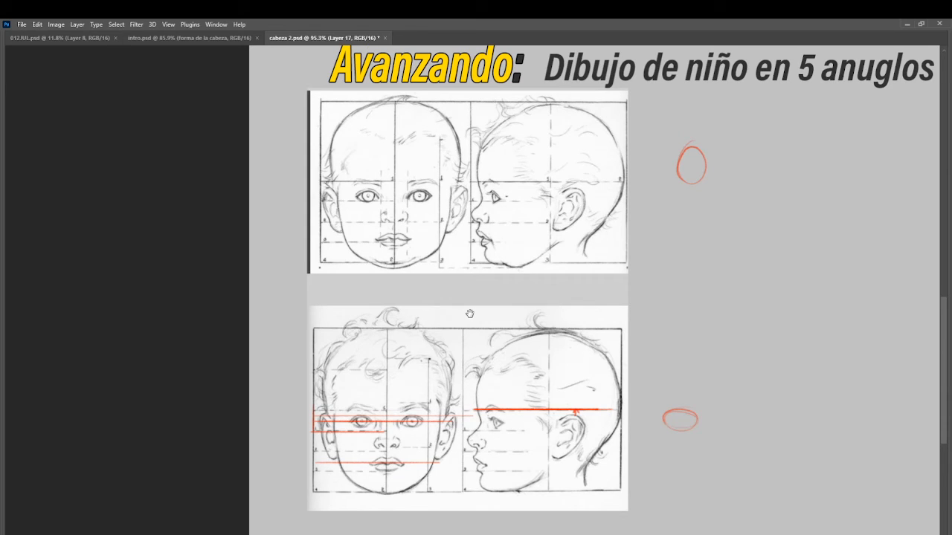
left_click_drag(443, 309, 436, 326)
left_click_drag(436, 327, 444, 319)
key("ctrl+z")
key("ctrl+z")
key("ctrl+z")
Step: Draw red neck lines under the lower profile head and a red shoulder contour below the upper profile head, thickening its chest side
left_click_drag(517, 491, 528, 505)
left_click_drag(579, 471, 585, 497)
mouse_move(521, 269)
left_mouse_down()
mouse_move(523, 276)
mouse_move(577, 254)
mouse_move(500, 300)
left_mouse_up()
mouse_move(567, 252)
left_mouse_down()
mouse_move(619, 281)
mouse_move(613, 312)
left_mouse_up()
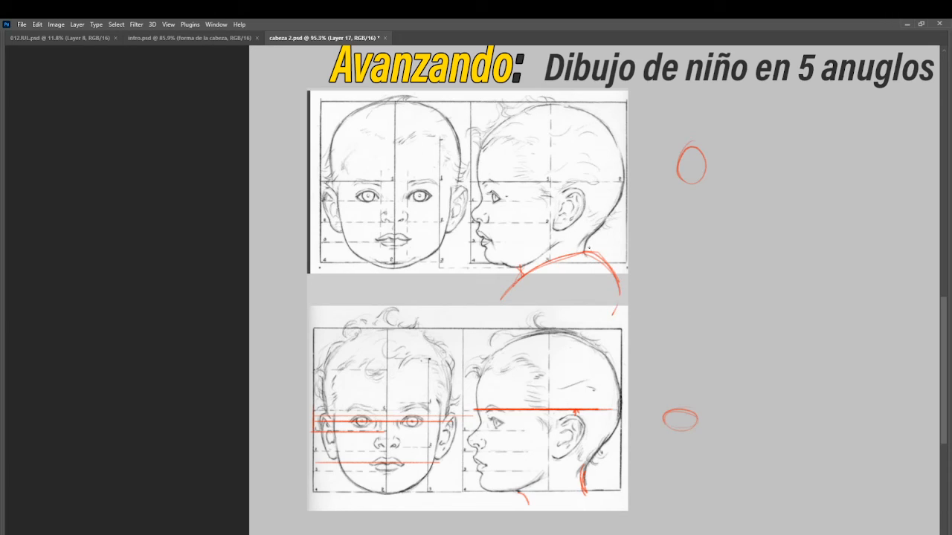
left_click_drag(543, 263, 499, 311)
left_click_drag(519, 277, 496, 321)
Step: Sketch red back, shoulder and chest contours beneath the lower profile head's neck
mouse_move(566, 503)
left_mouse_down()
mouse_move(547, 518)
mouse_move(625, 534)
left_mouse_up()
left_click_drag(600, 502, 622, 534)
left_click_drag(529, 503, 528, 532)
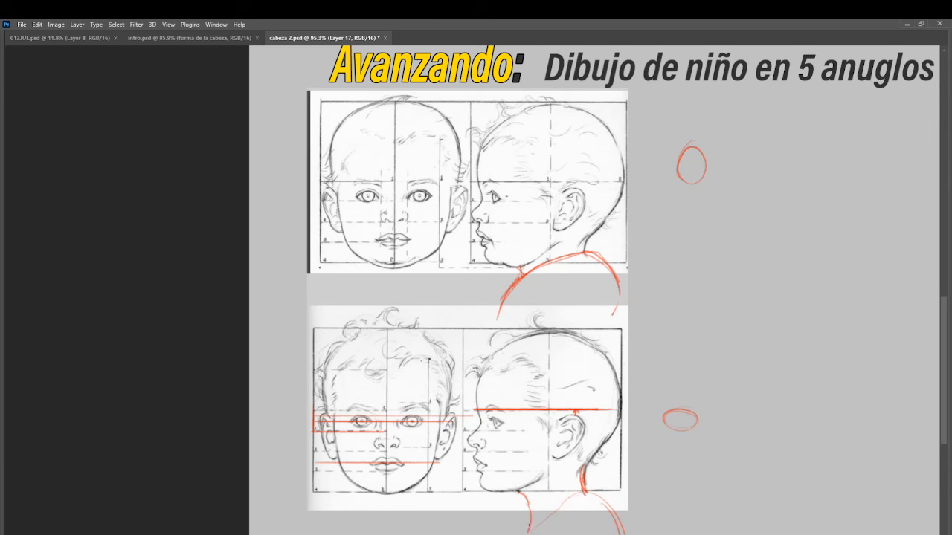
left_click_drag(574, 500, 615, 534)
Step: Capture a screenshot of the 25-08 assignment area, including its three level descriptions and the annotated baby head references
scroll(707, 406, "up", 3)
scroll(712, 344, "down", 4)
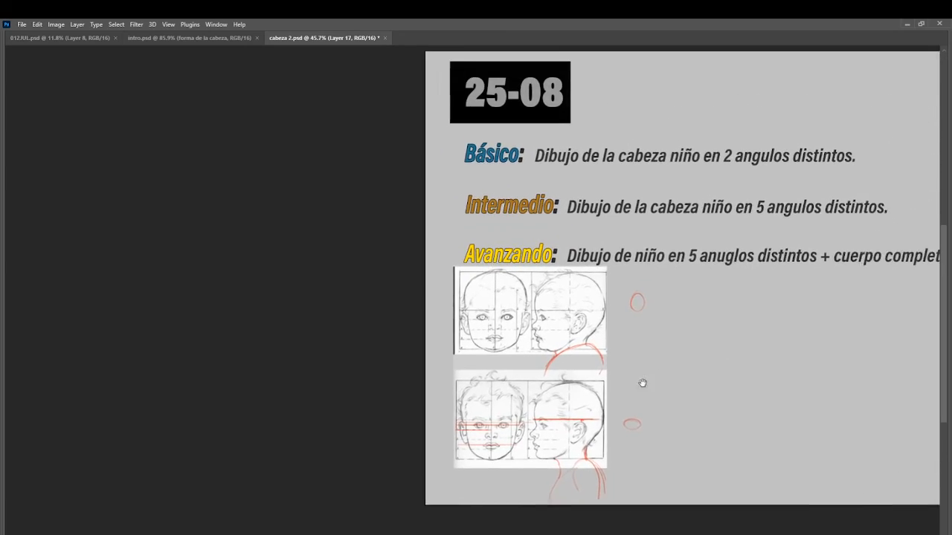
left_click_drag(642, 383, 588, 394)
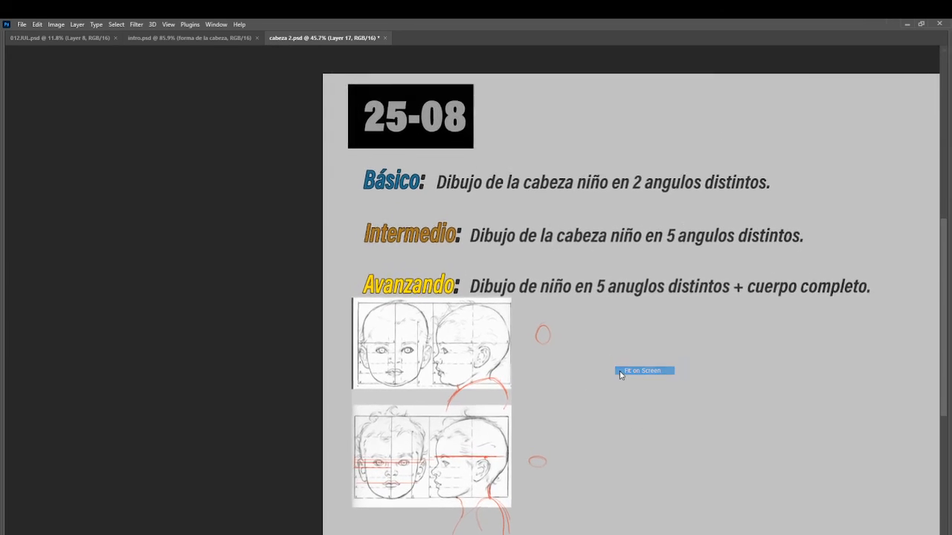
scroll(619, 371, "up", 1)
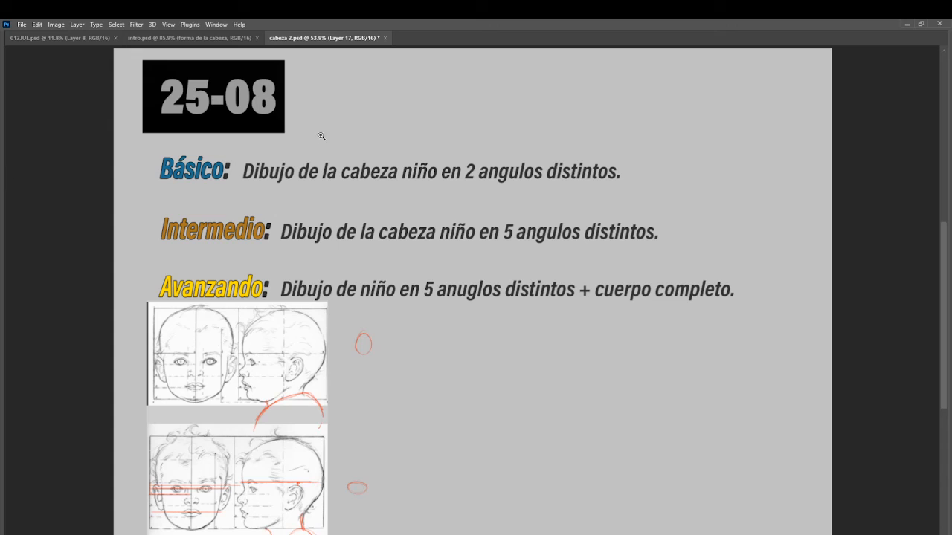
key("super+shift+s")
left_click_drag(116, 52, 793, 534)
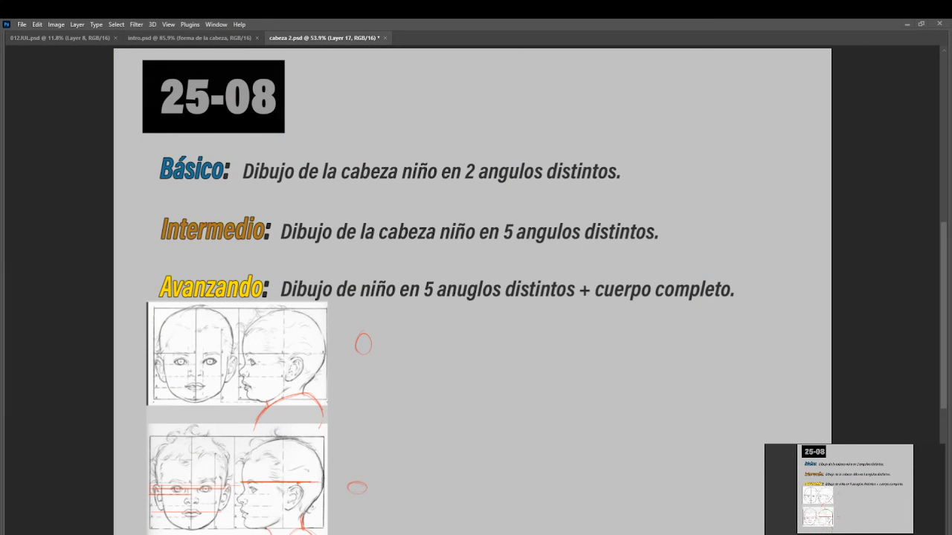